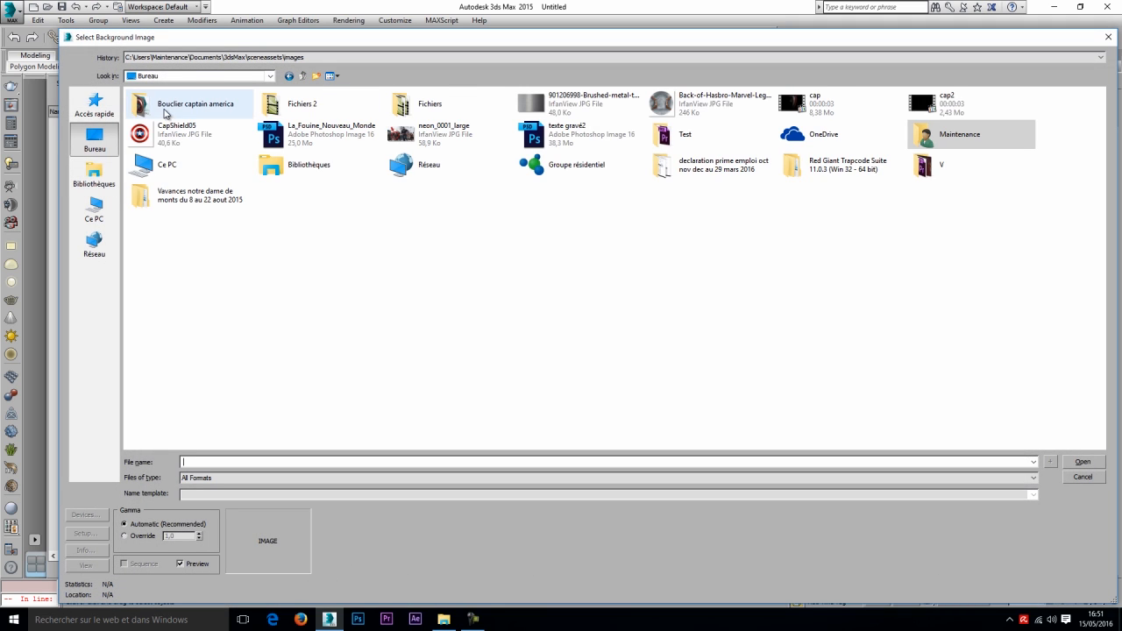
Load the second Captain America shield image from the "Bouclier captain america" folder as the Front view background, matching the bitmap, and maximize that view.
double_click(175, 103)
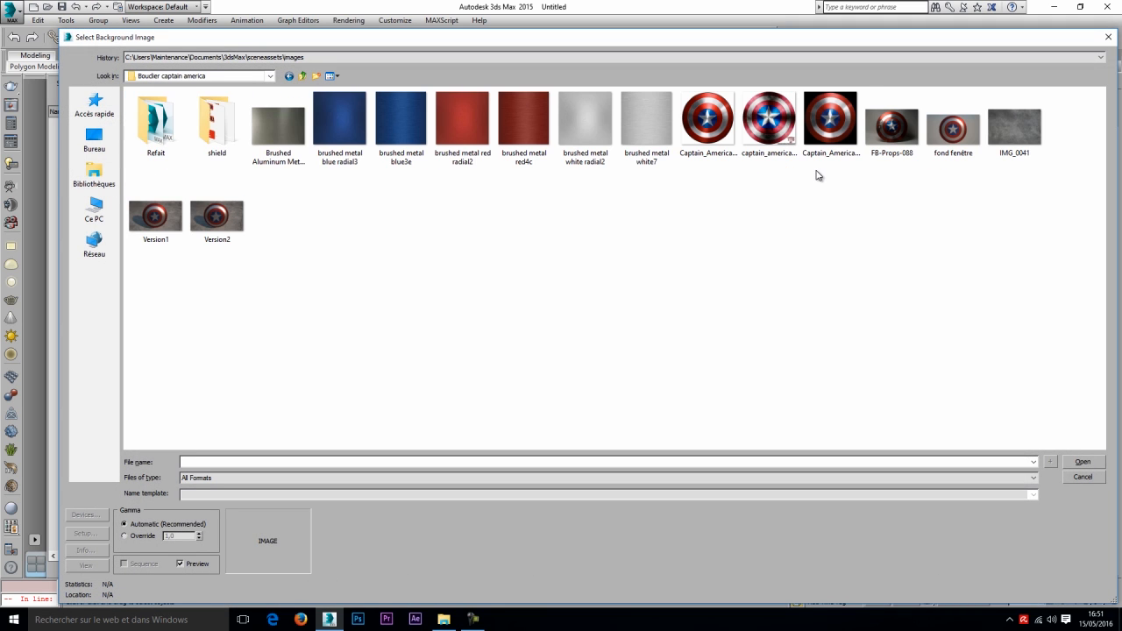
double_click(768, 125)
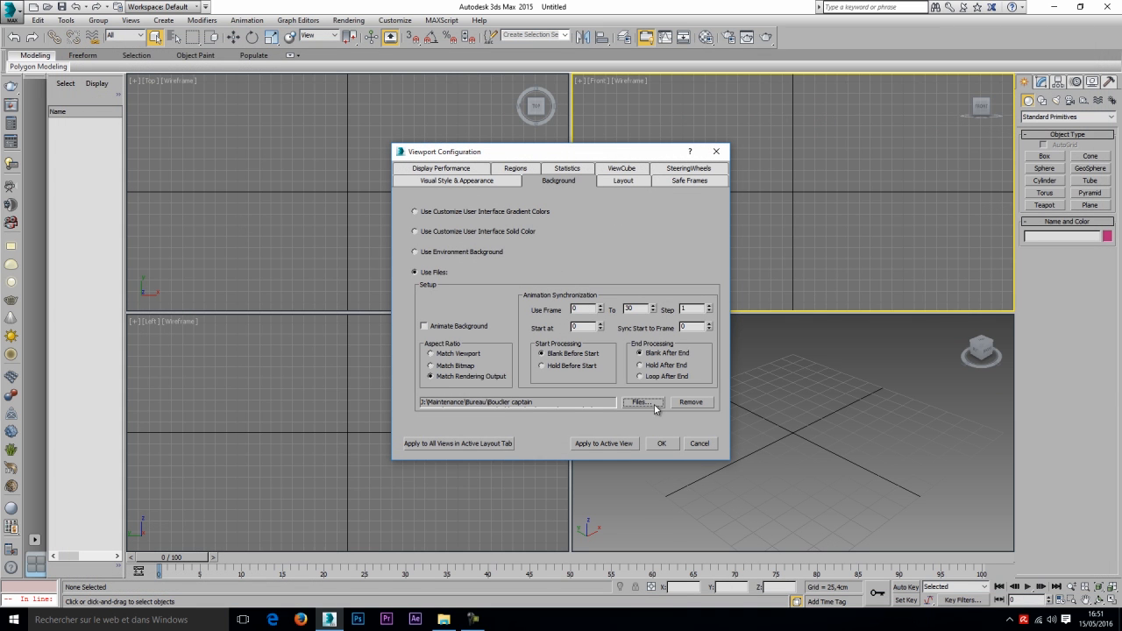
left_click(443, 371)
left_click(670, 444)
key("alt+w")
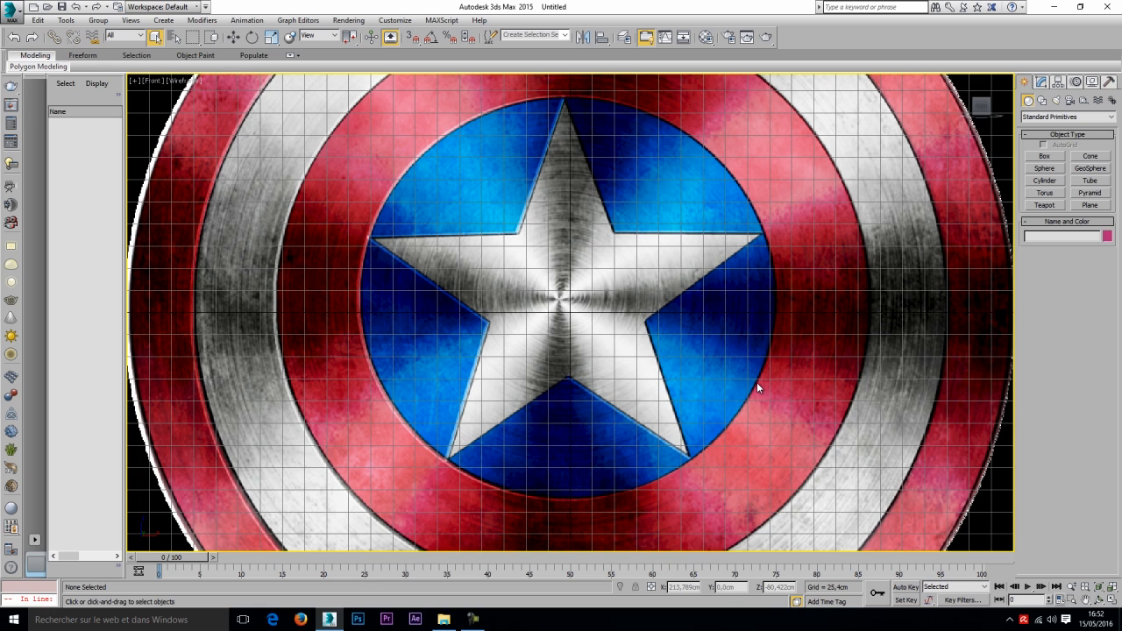
Start a Cylinder and enable 2D snapping to grid points.
left_click(1045, 181)
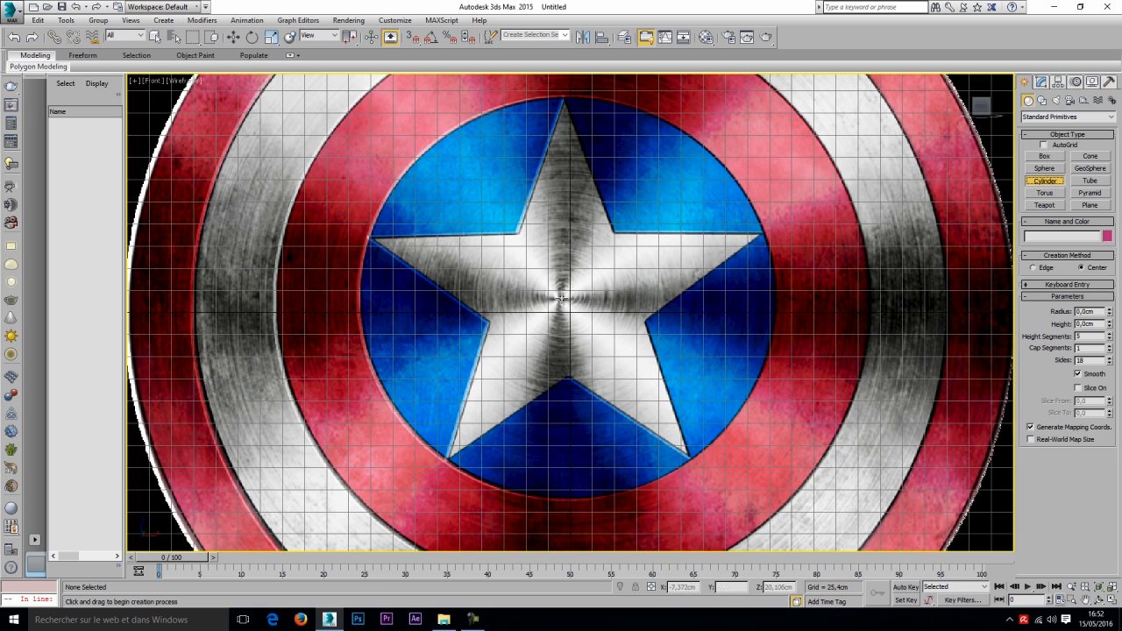
left_click(411, 38)
right_click(411, 39)
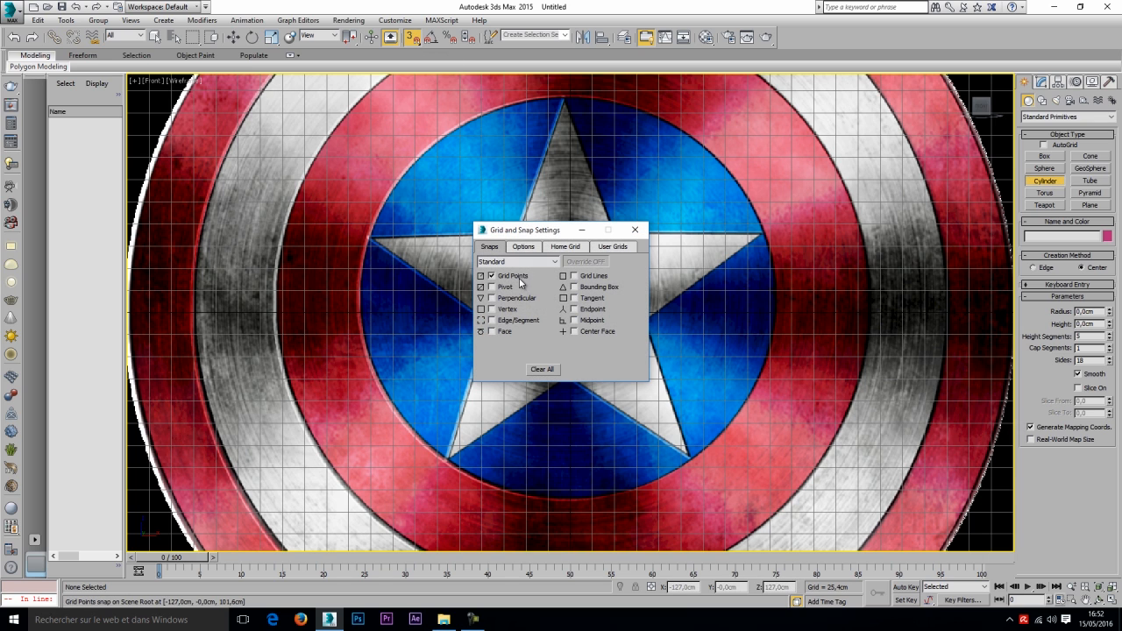
left_click(635, 232)
left_click_drag(411, 38, 412, 59)
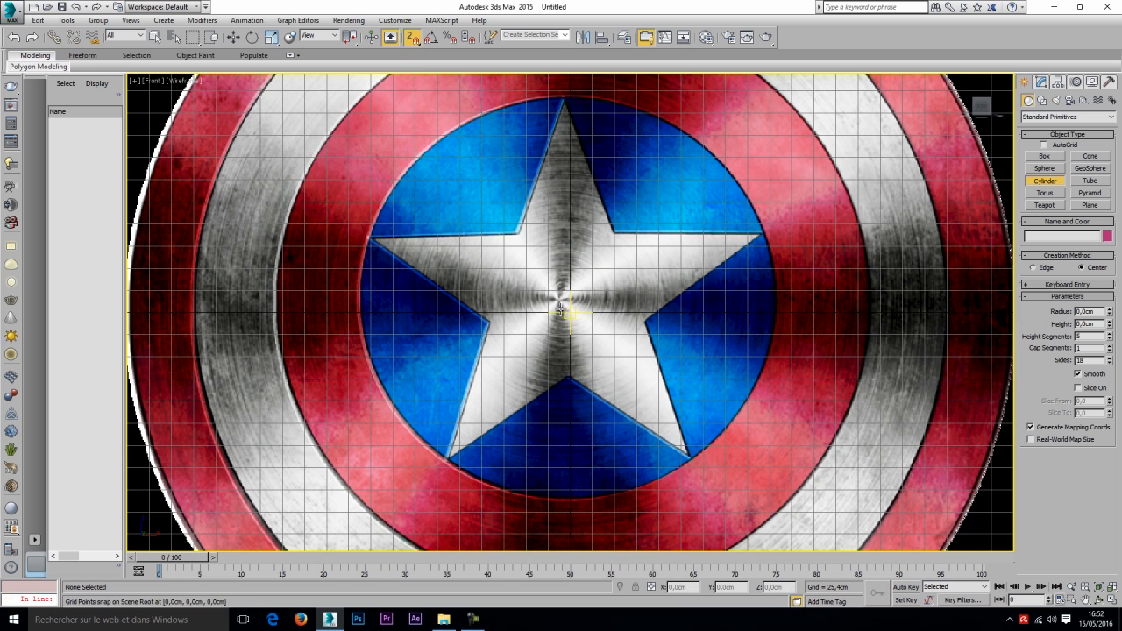
Draw a cylinder about 240 cm in radius and 25 cm high from the grid origin over the blue center, and turn snapping off.
left_click_drag(570, 312, 688, 486)
left_click(687, 468)
left_click(414, 38)
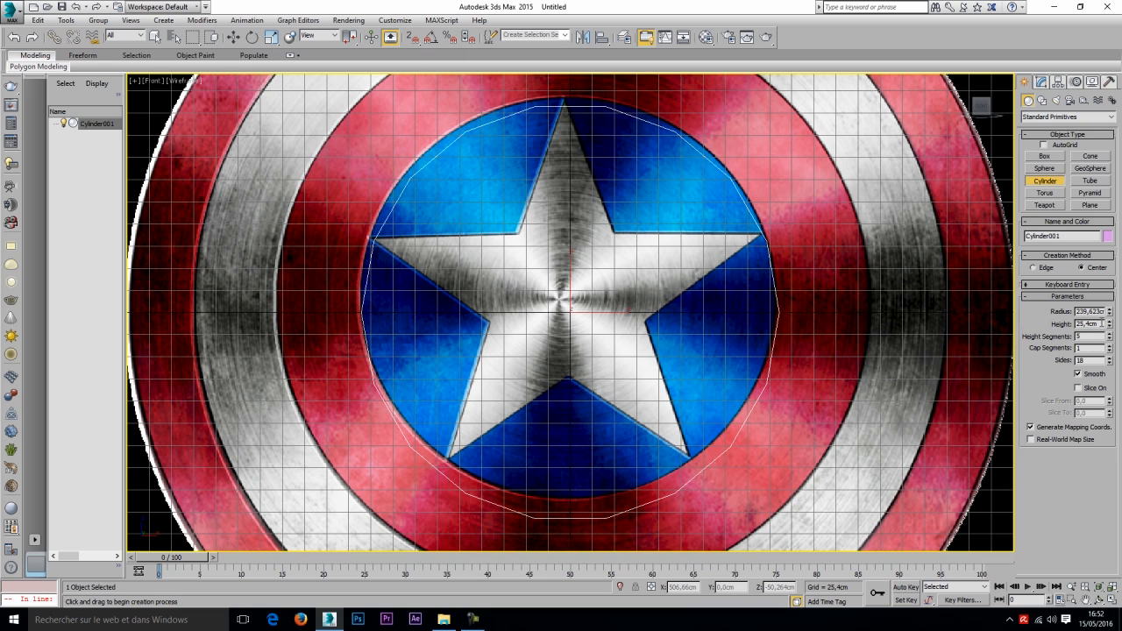
Set the cylinder's height to 2 cm and its sides to 200.
double_click(1087, 323)
type("2")
key("Return")
middle_click_drag(570, 294, 566, 281)
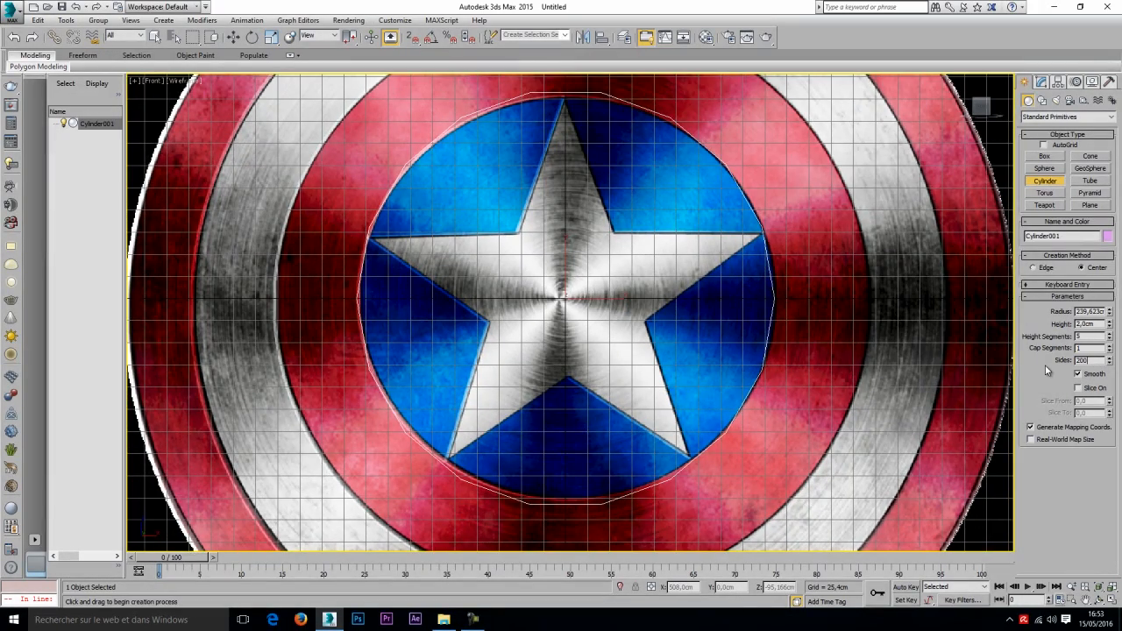
key("Return")
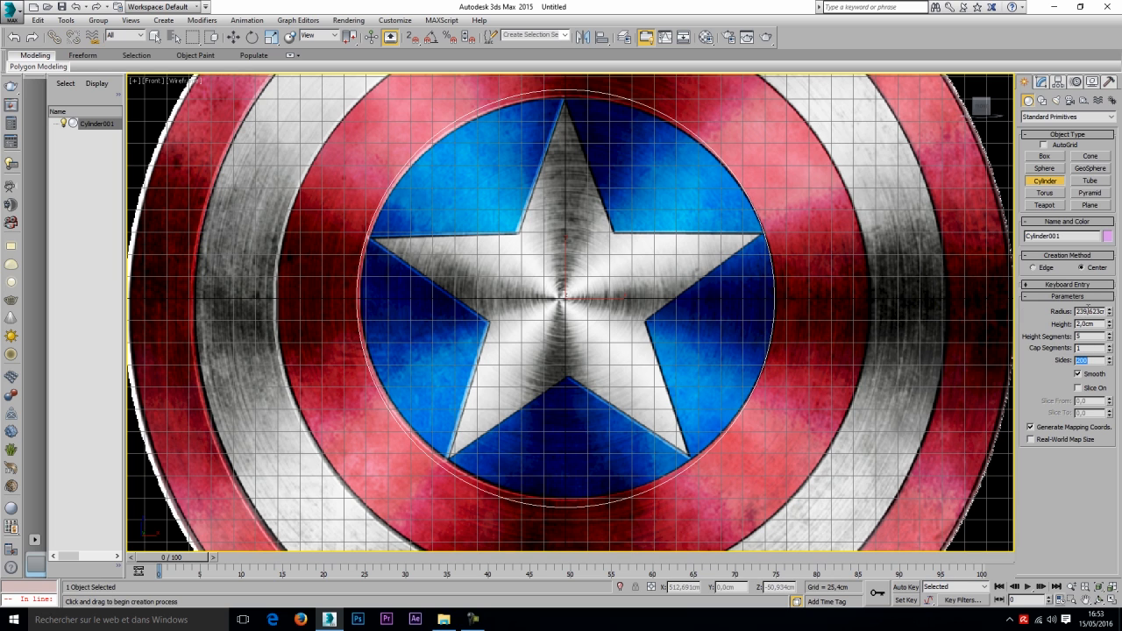
Set the cylinder's radius to 240 cm and its cap segments to 9.
left_click_drag(1077, 313, 1121, 314)
type("240")
key("Return")
left_click_drag(1110, 347, 1111, 299)
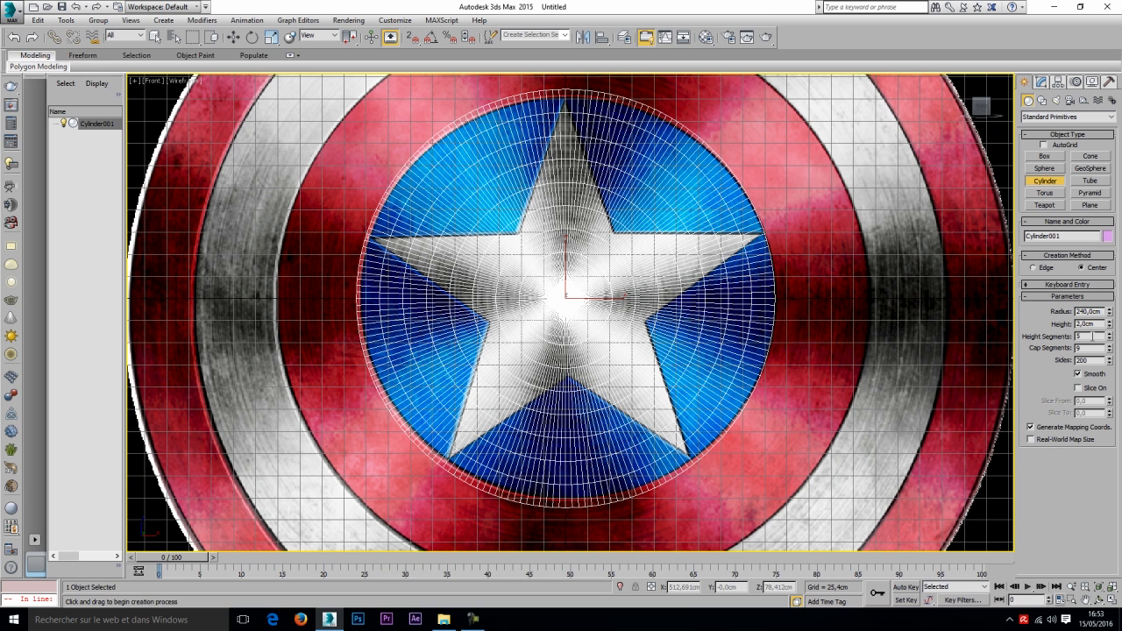
With snapping on, draw a tube from the origin over the inner red ring, radii about 240 and 354 cm, height about 17 cm.
left_click(1092, 181)
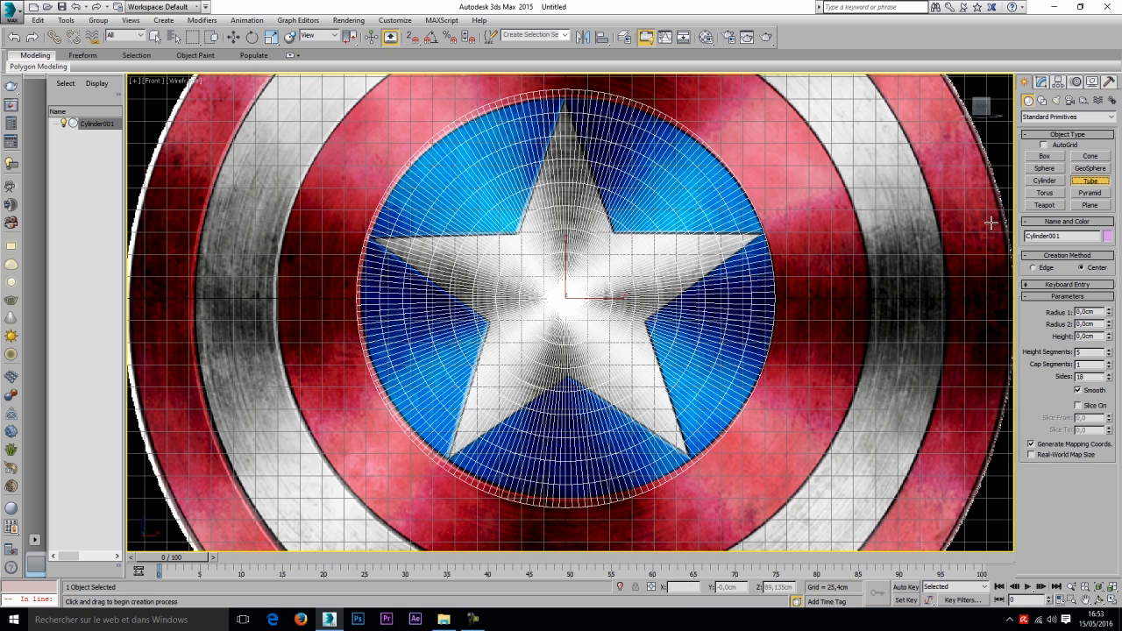
left_click(412, 37)
left_click_drag(566, 299, 745, 406)
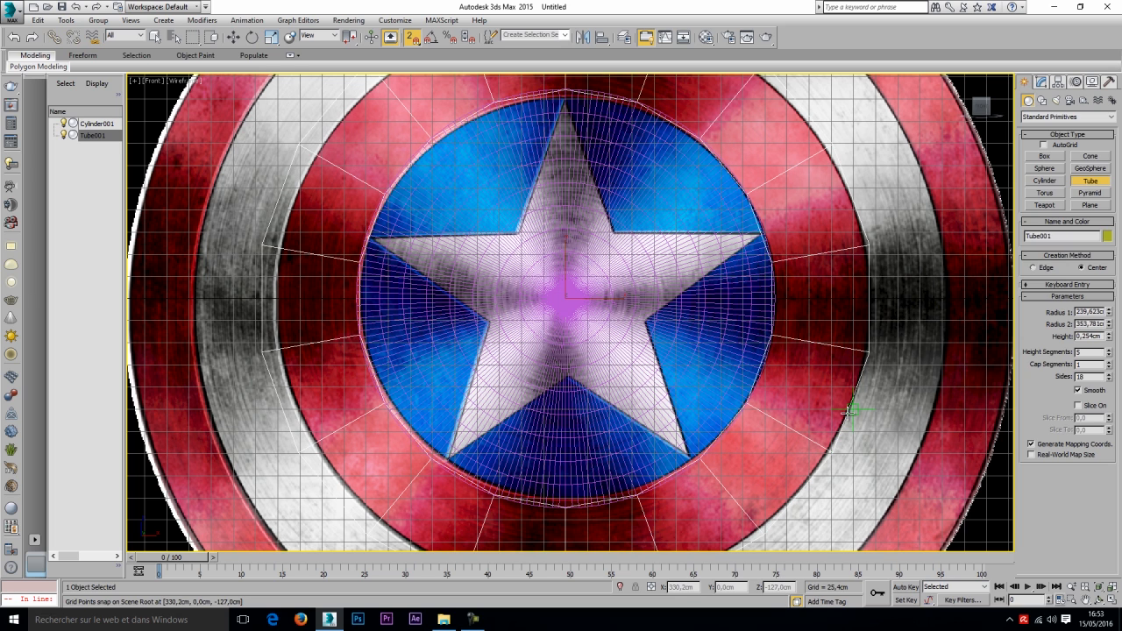
left_click(849, 412)
left_click(837, 398)
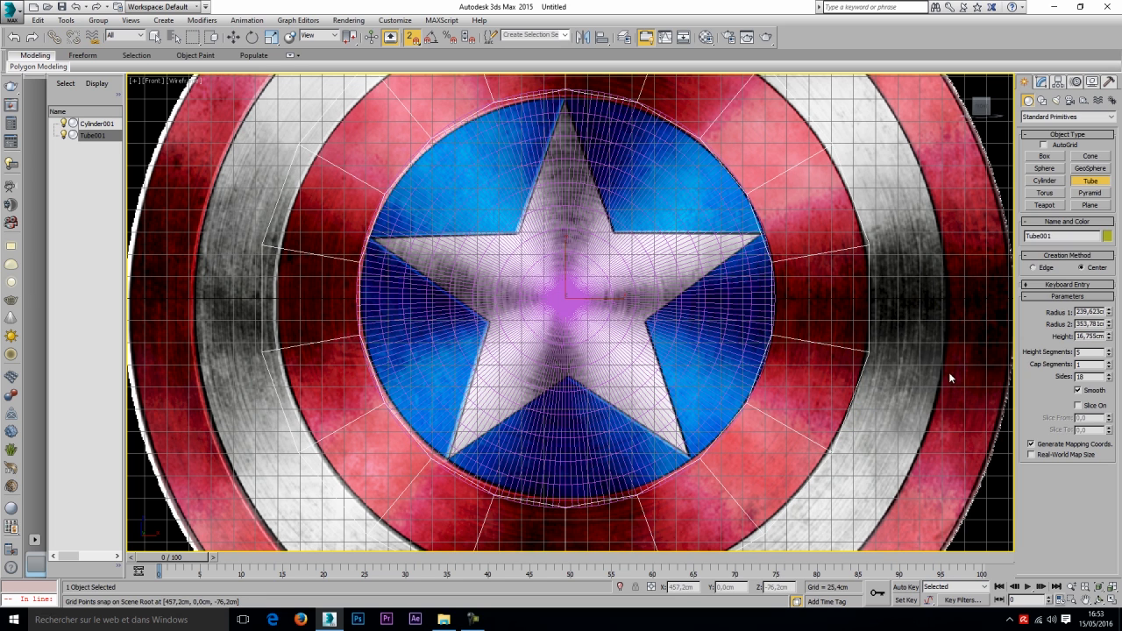
Set the inner red ring tube's height to 2 cm and its sides to 200.
double_click(1095, 335)
type("2")
key("Return")
double_click(1093, 377)
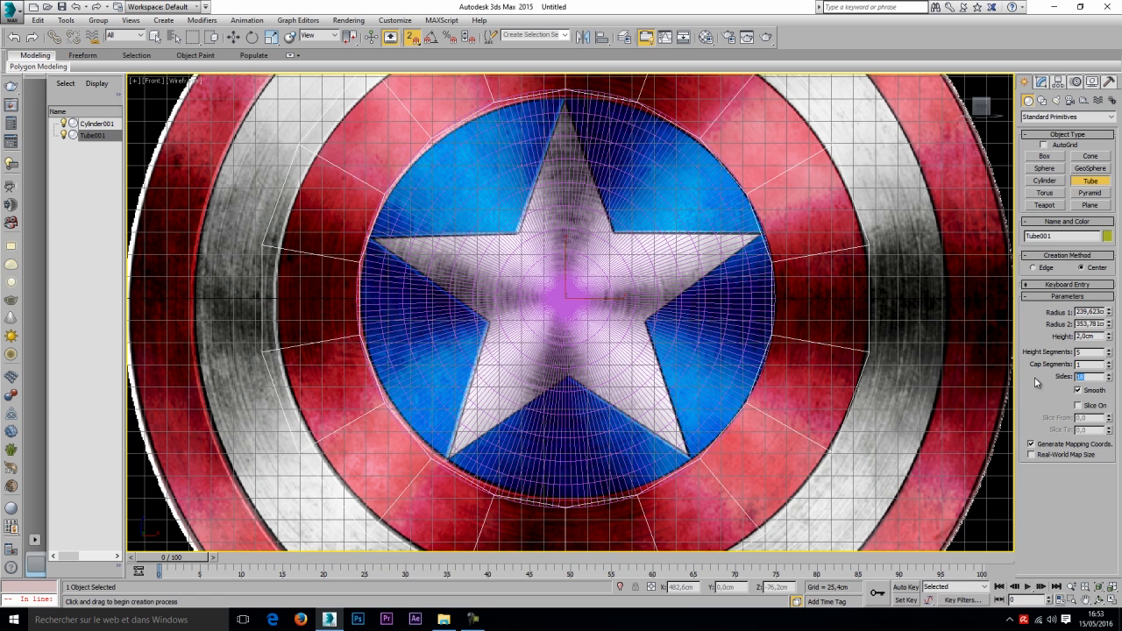
type("200")
key("Return")
Draw a second tube from the origin over the white ring, radii about 345 and 434 cm, and set its height to 2 cm.
left_click(569, 295)
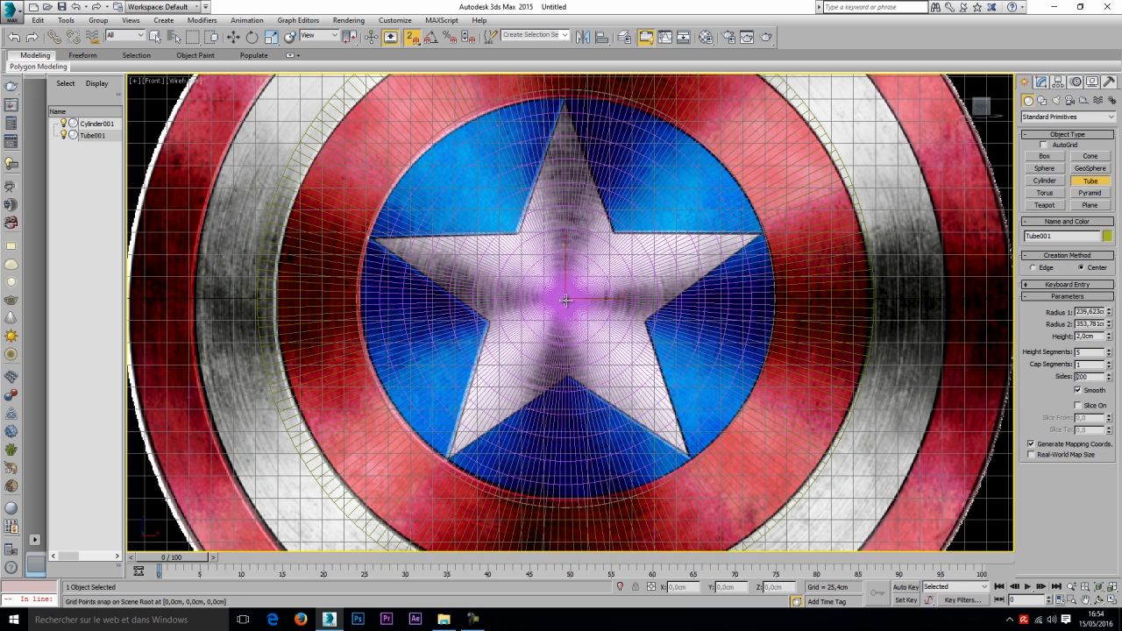
left_click_drag(761, 415, 863, 387)
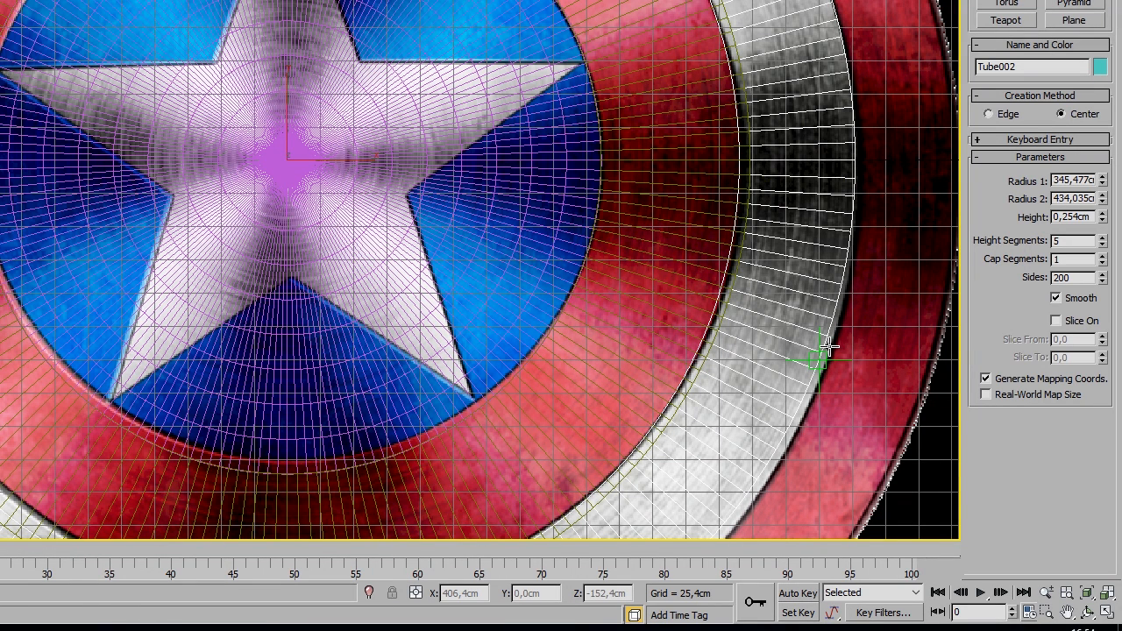
left_click(827, 349)
left_click(819, 328)
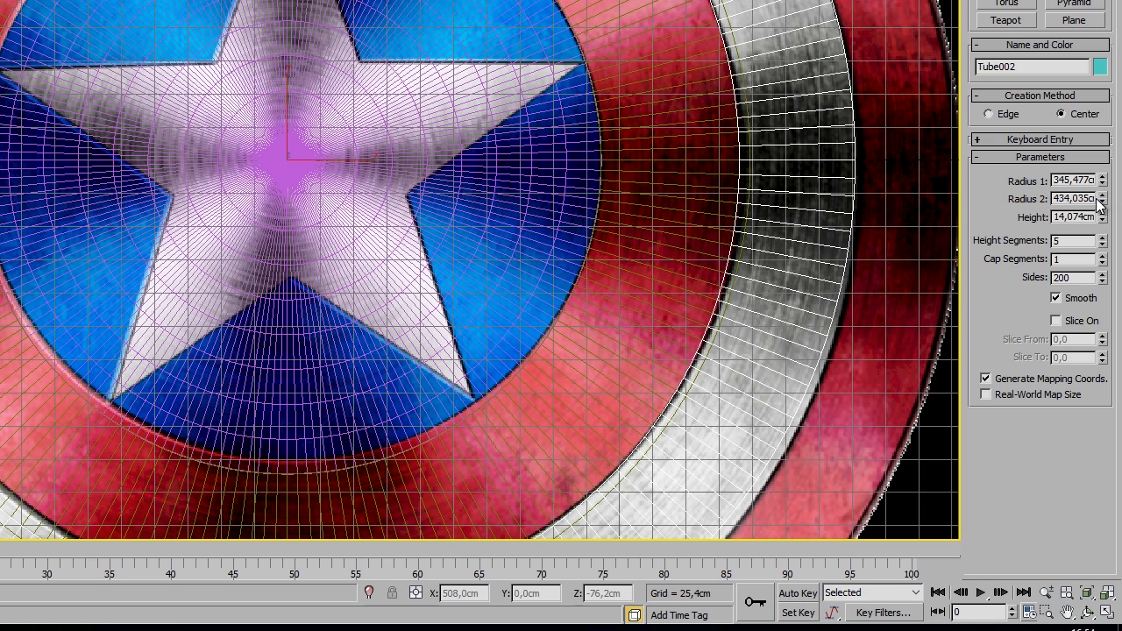
double_click(1083, 216)
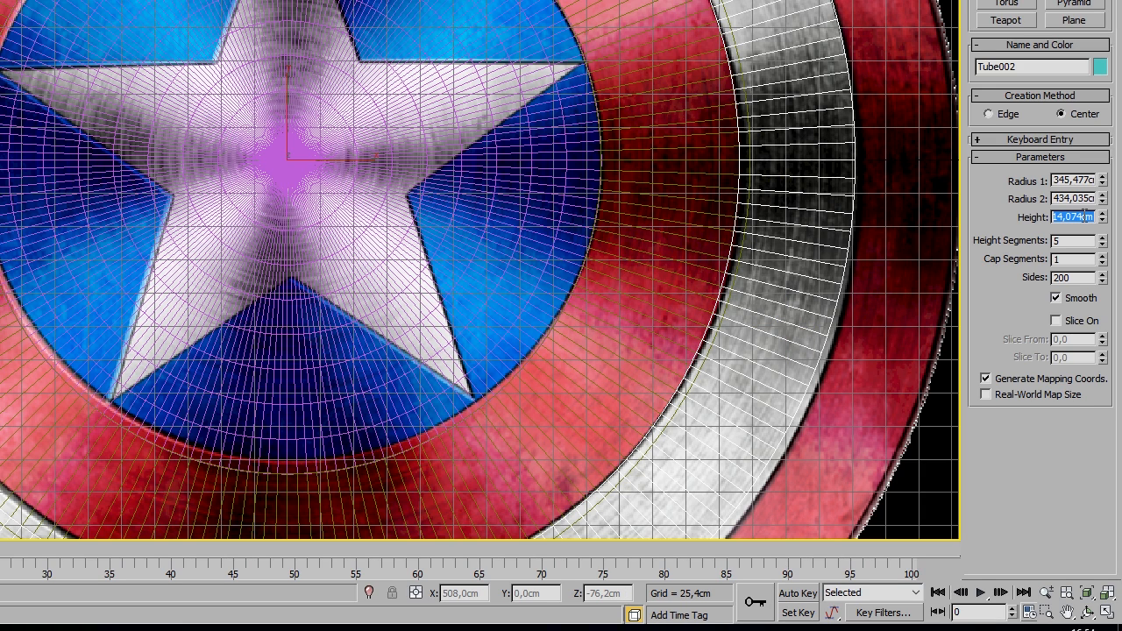
type("2")
key("Return")
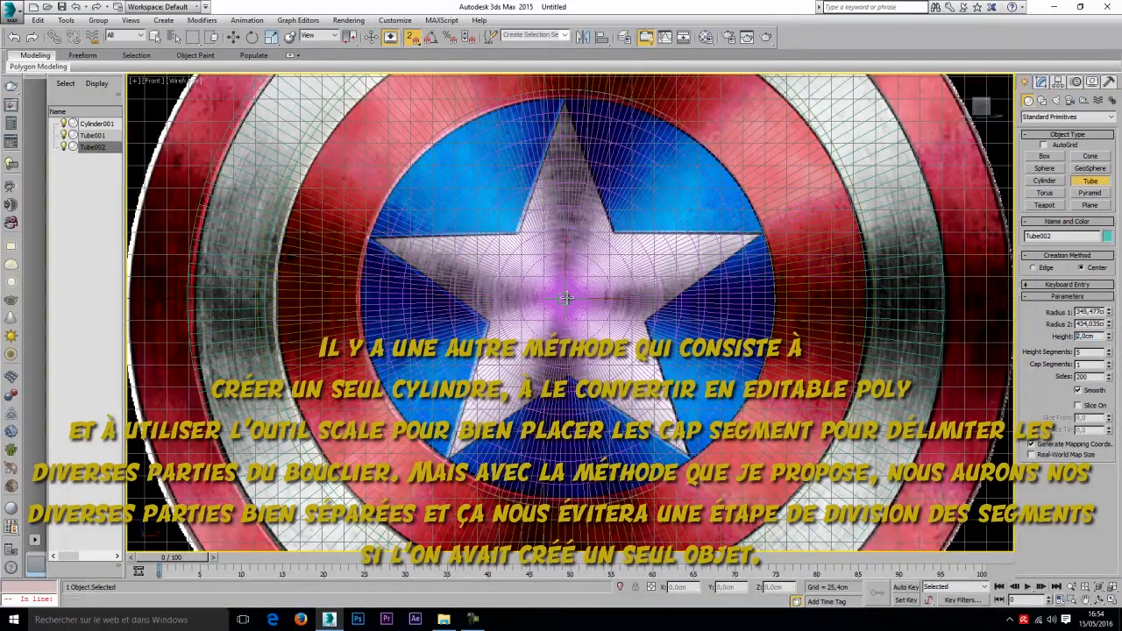
Draw a third tube from the origin over the outer red ring, radii about 438 and 493 cm, and set its height to 2 cm.
left_click_drag(566, 298, 943, 364)
left_click(987, 387)
left_click(987, 386)
double_click(1088, 336)
type("2")
key("Return")
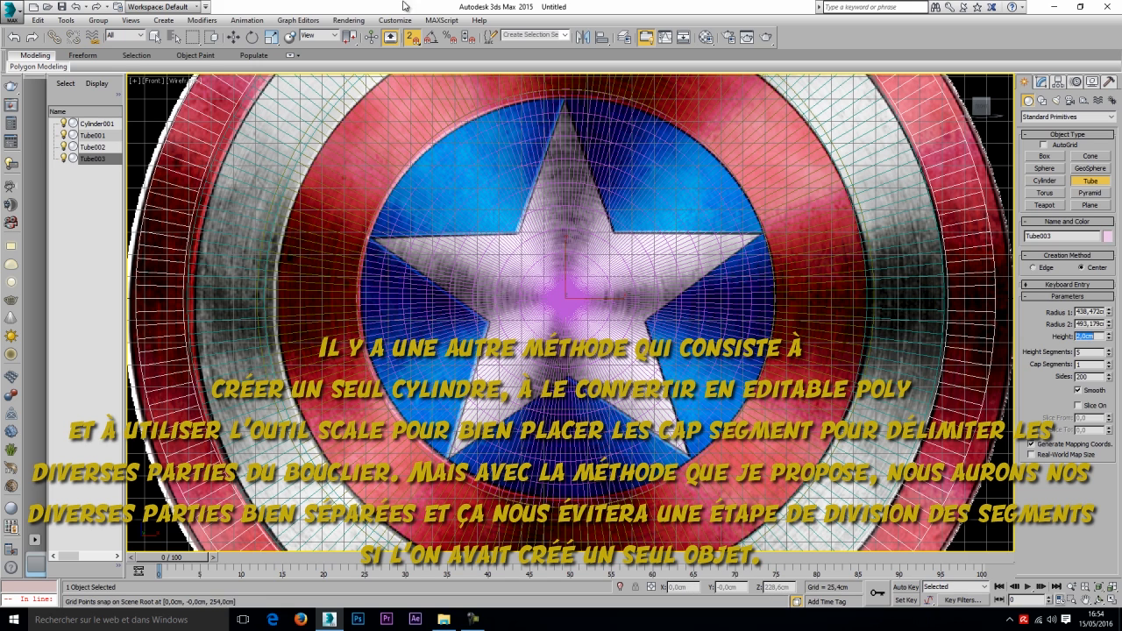
Turn snapping off, leave tube creation, and set Radius 1 of the inner red ring tube to 240 cm.
left_click(413, 39)
right_click(690, 336)
left_click(697, 338)
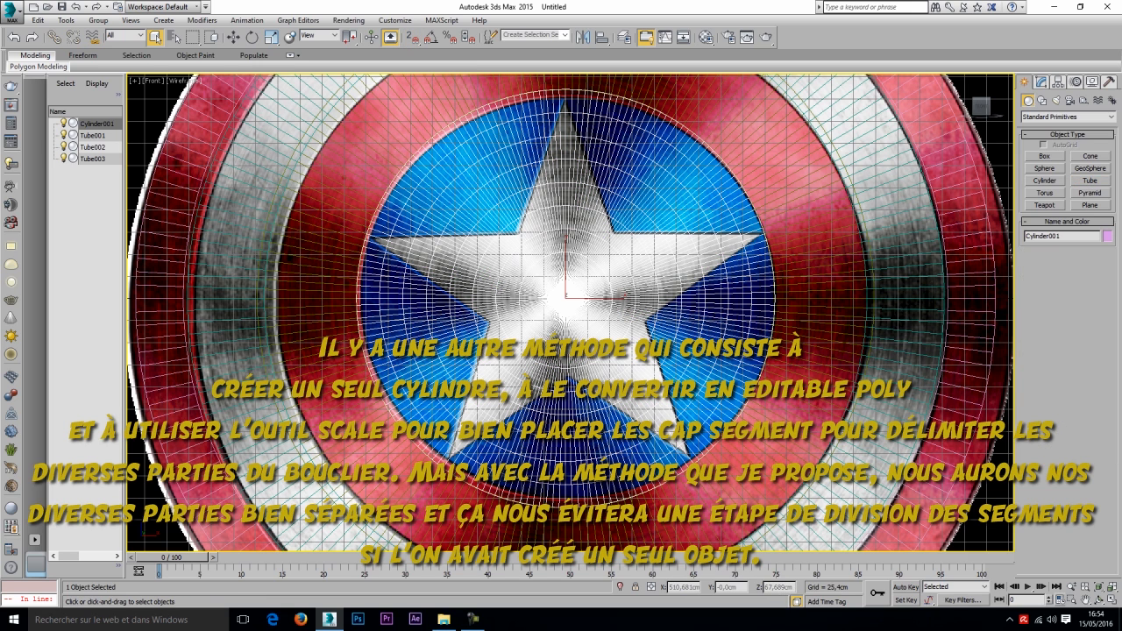
left_click(1041, 81)
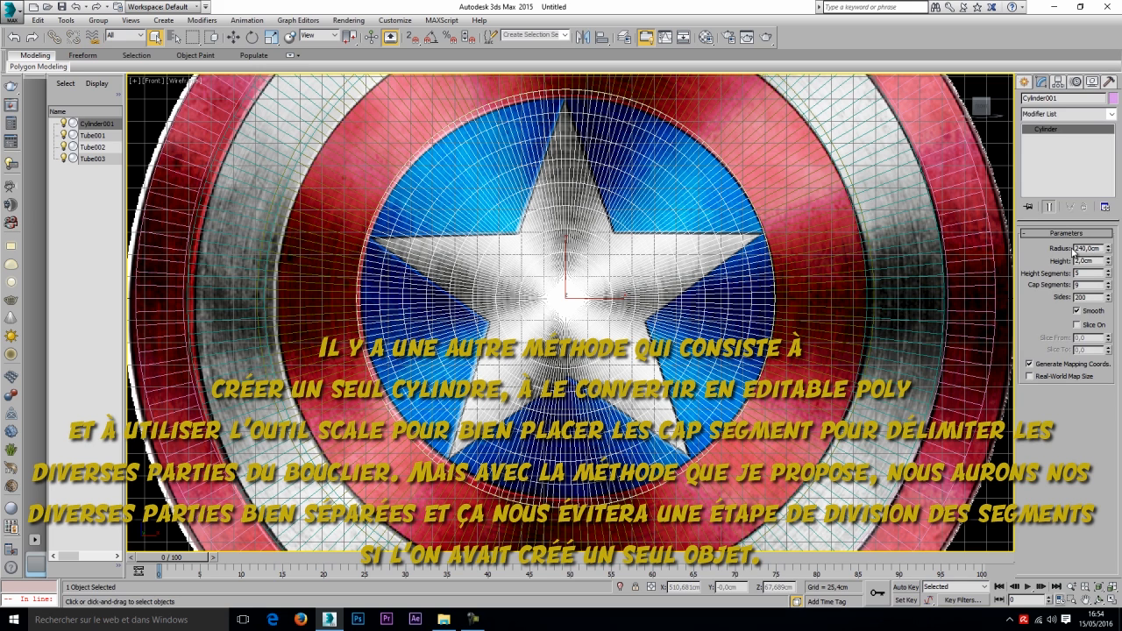
left_click(808, 286)
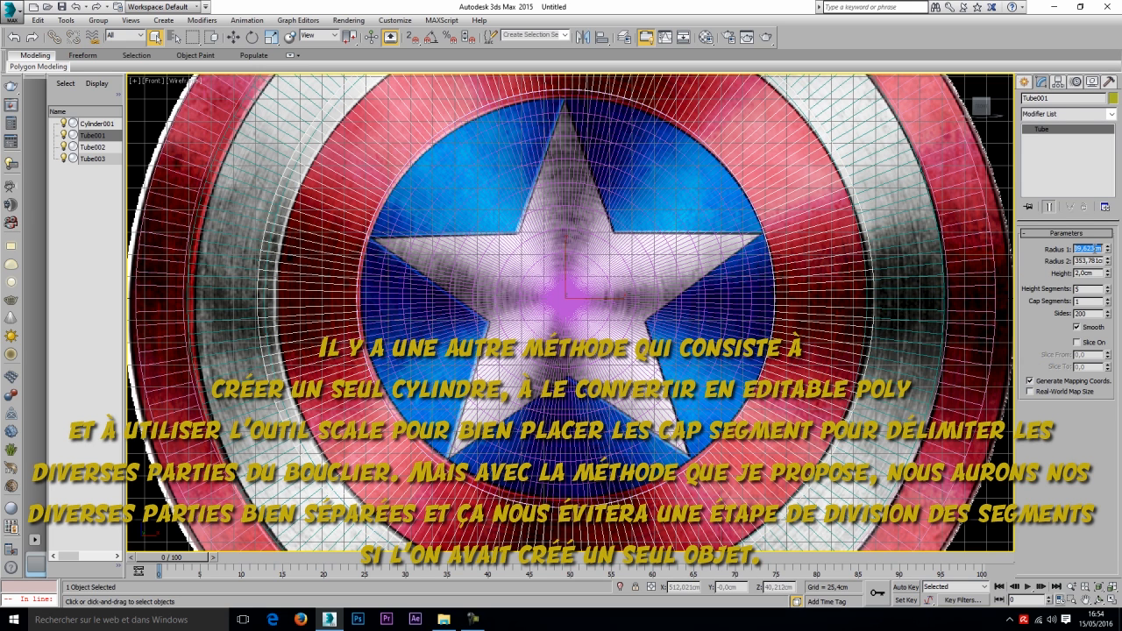
type("240")
key("Return")
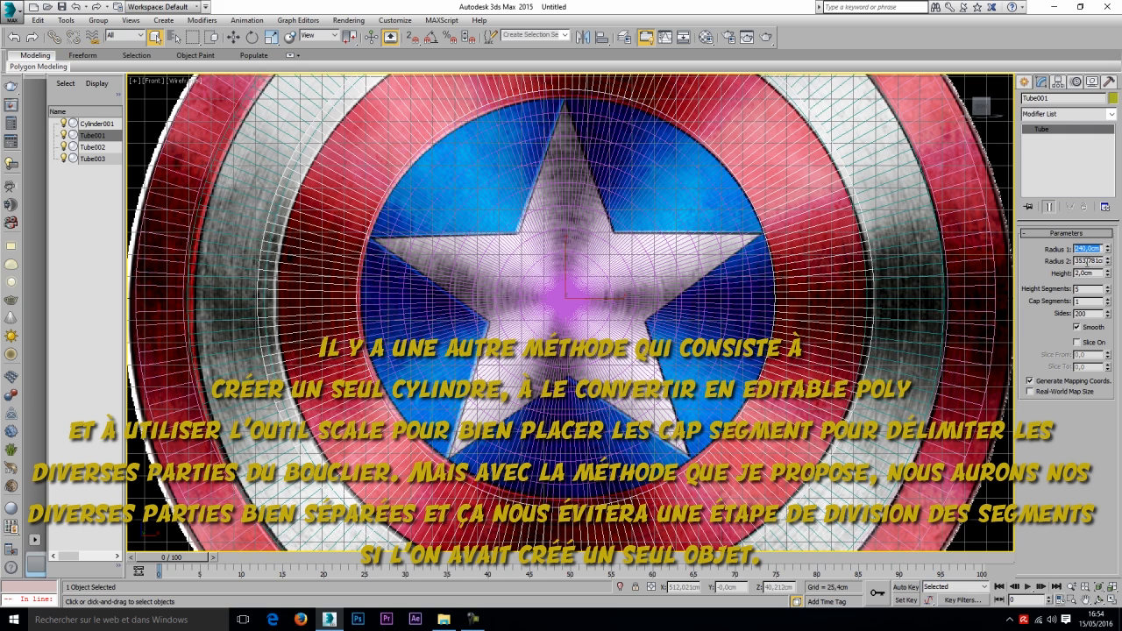
Fit Radius 2 of the inner red ring tube to the image and set it to 347 cm.
left_click_drag(1108, 261, 1109, 260)
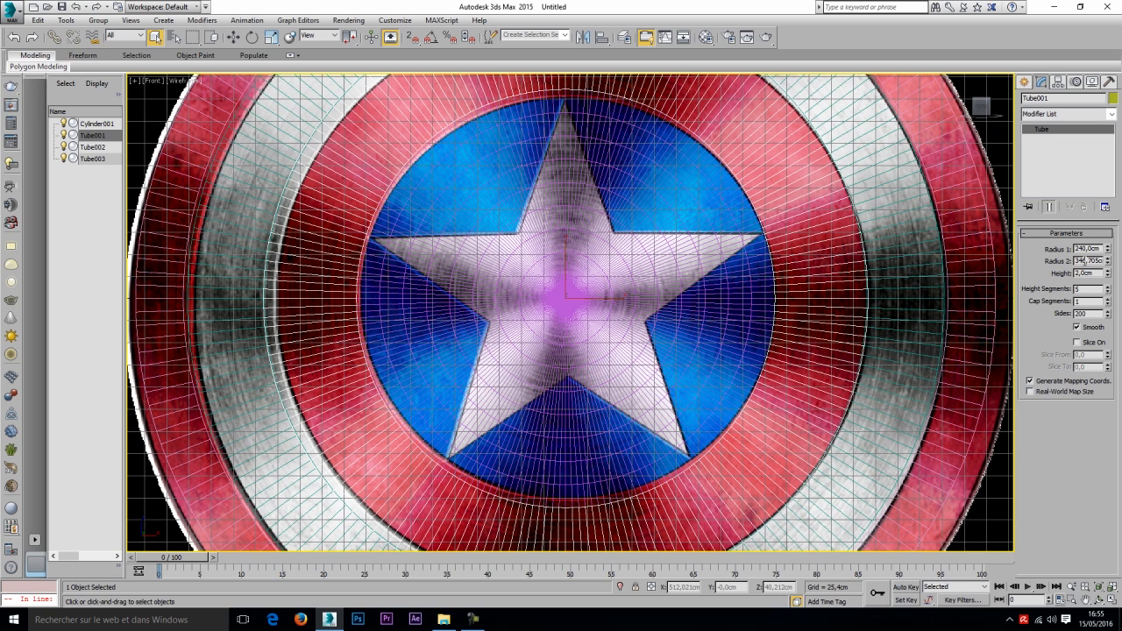
double_click(1082, 261)
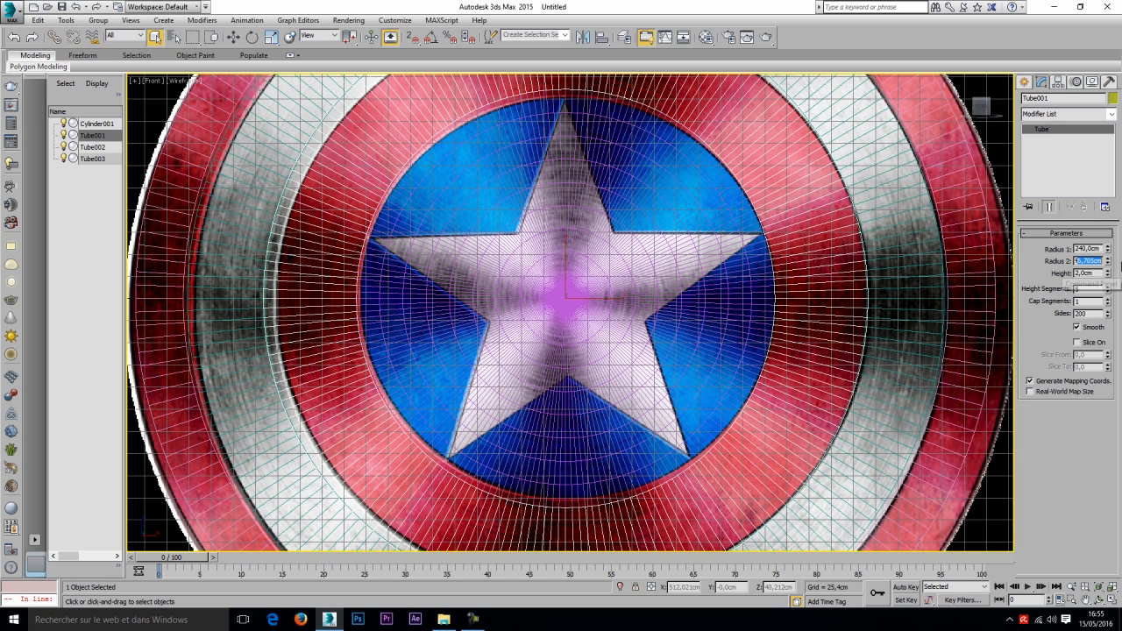
type("347")
key("Return")
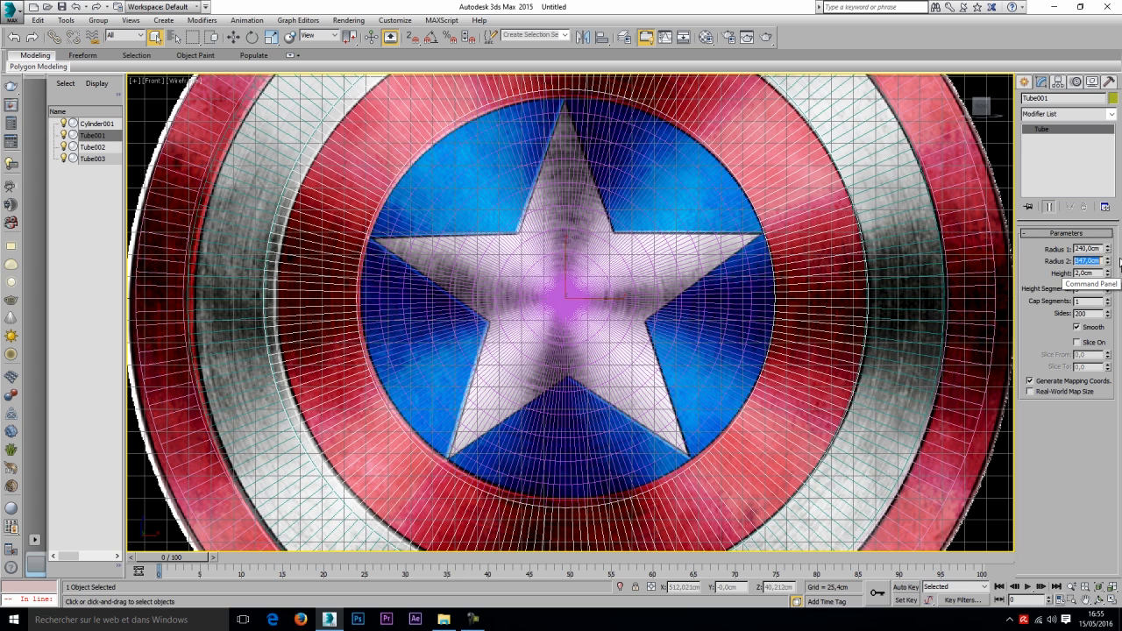
Set the white ring tube's Radius 1 to 347 cm and its Radius 2 to 438 cm.
left_click(906, 250)
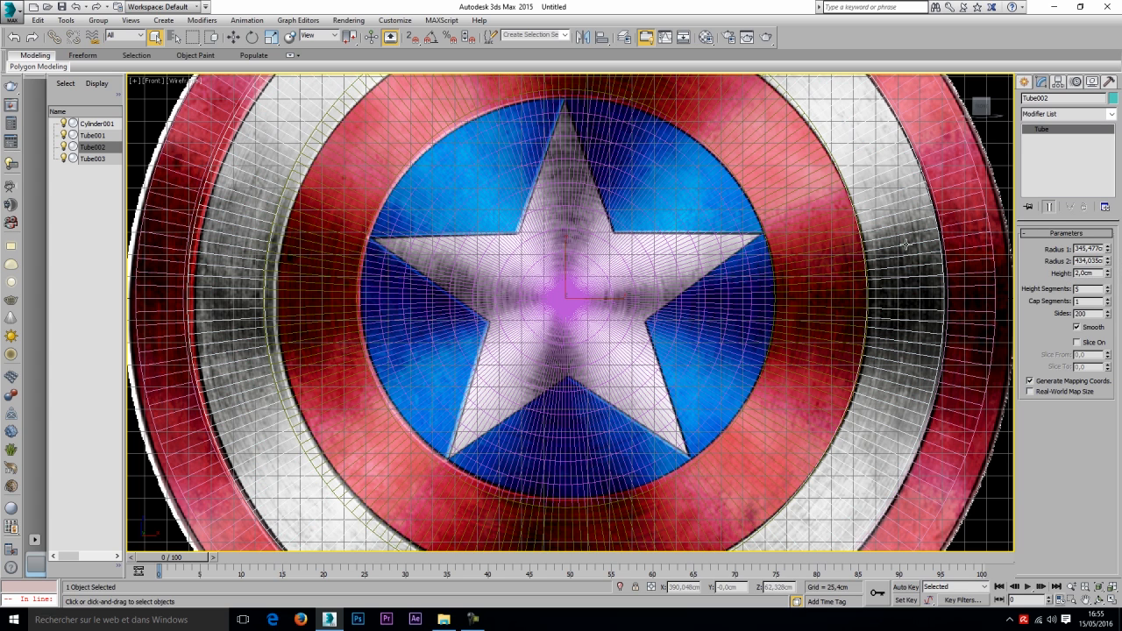
double_click(1092, 249)
type("347")
key("Return")
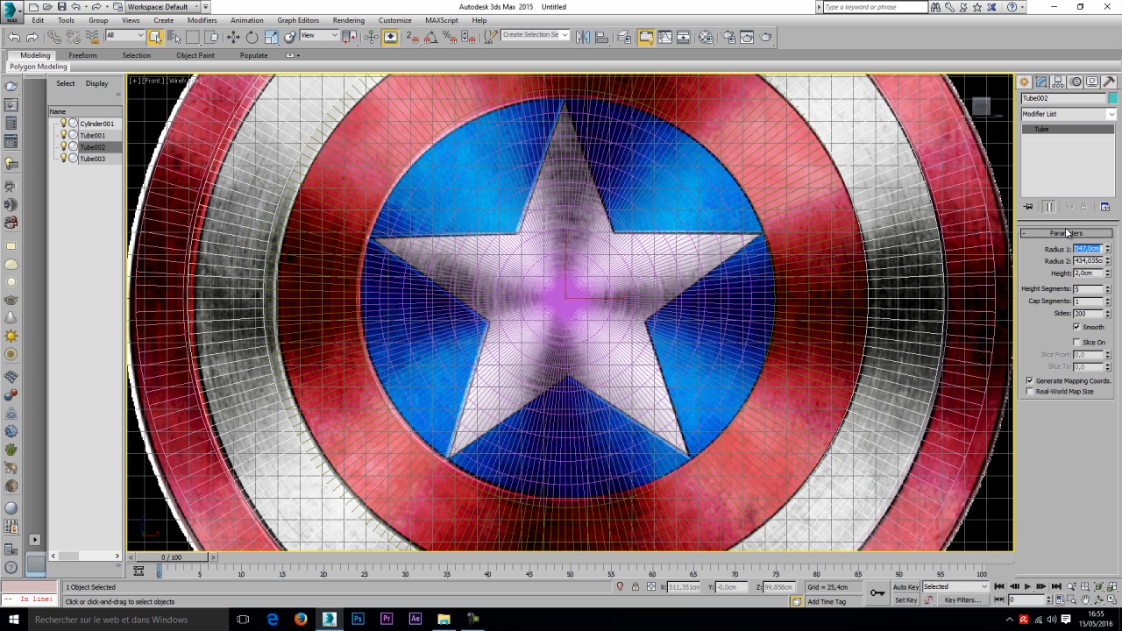
left_click(1108, 259)
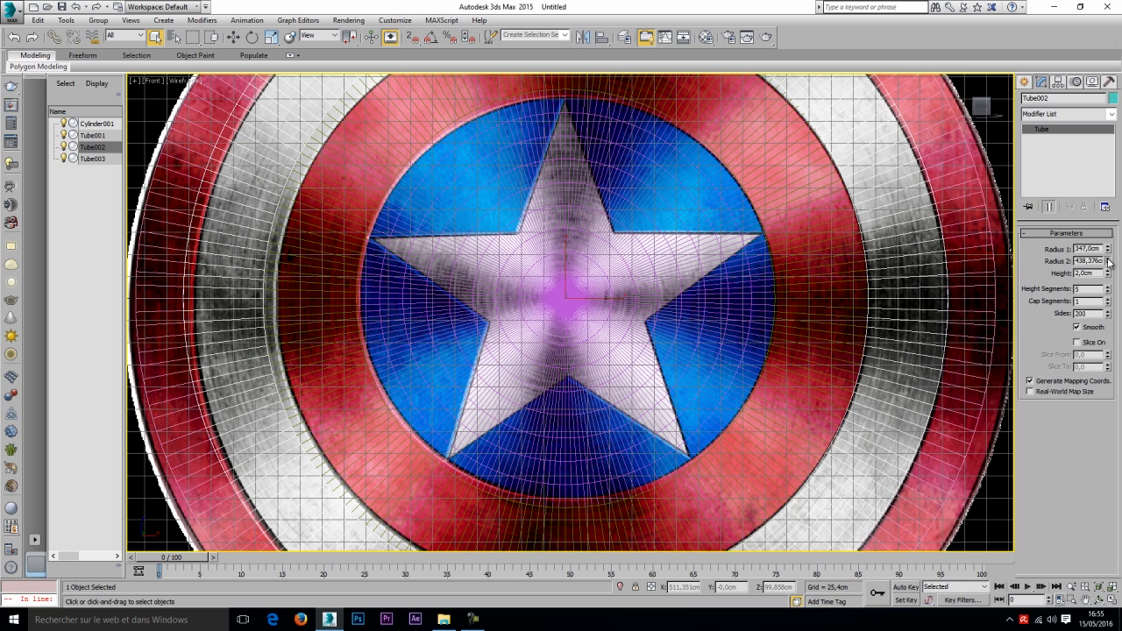
double_click(1085, 261)
type("438")
key("Return")
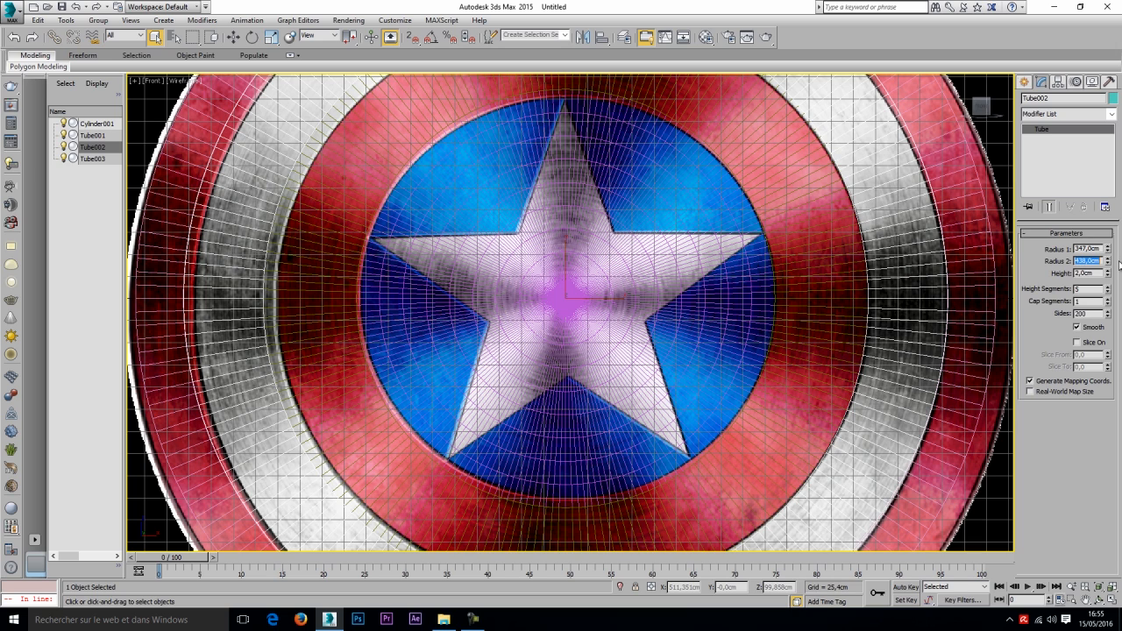
Set the outer red ring tube's Radius 1 to 438 cm and its Radius 2 to 508 cm.
left_click(968, 194)
double_click(1095, 249)
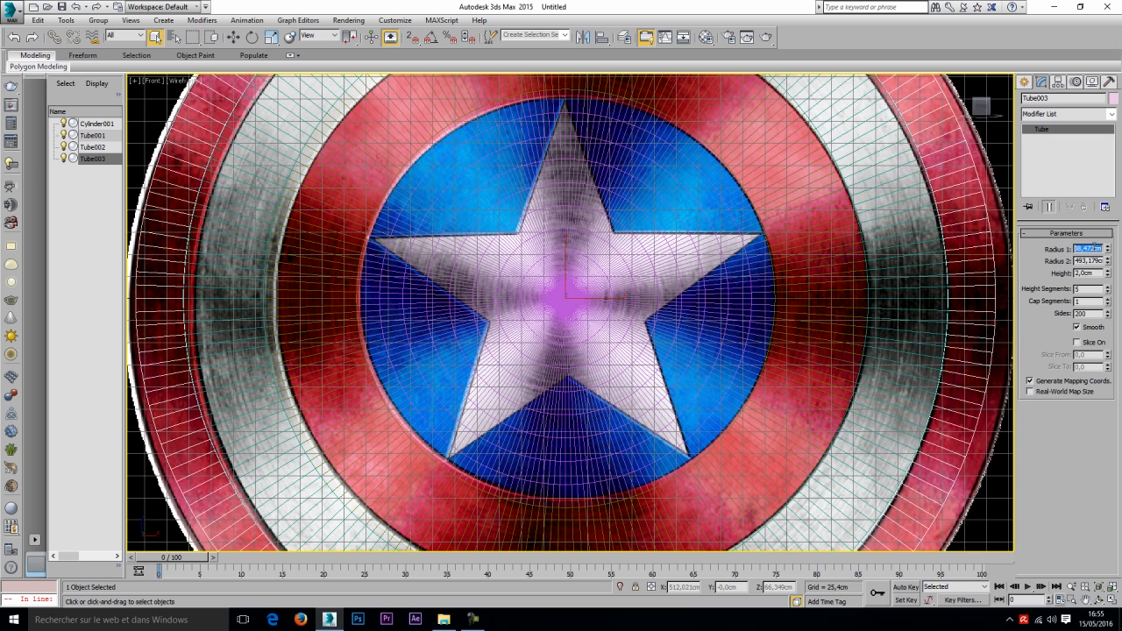
type("438")
key("Return")
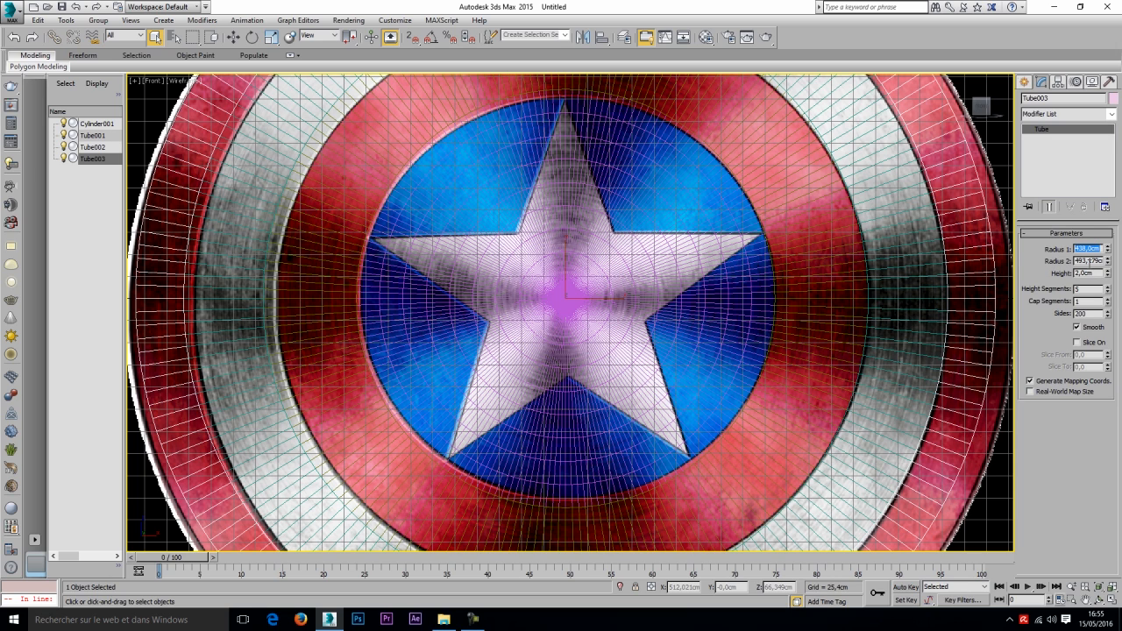
left_click_drag(1109, 263, 1108, 260)
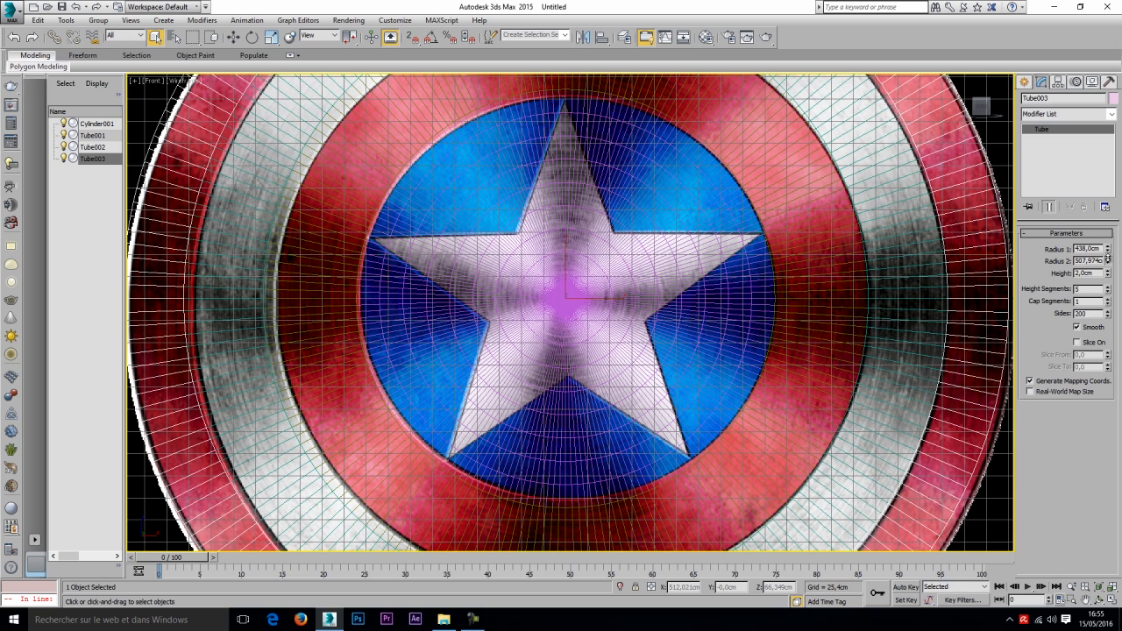
left_click_drag(1086, 261, 1114, 260)
type("508")
key("Return")
left_click(1039, 263)
Increase the outer red ring tube's cap segments to 14.
left_click(1107, 299)
left_click(1108, 298)
left_click_drag(1108, 289, 1119, 226)
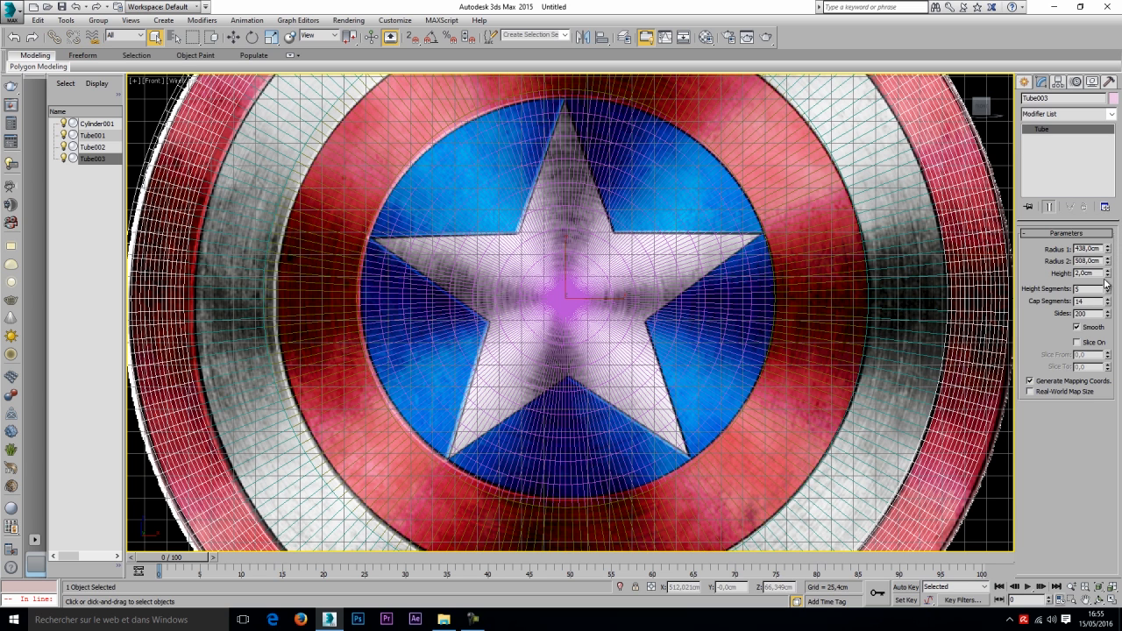
Set the cap segments to 15 on the outer red, white and inner red ring tubes.
double_click(1080, 302)
type("15")
key("Return")
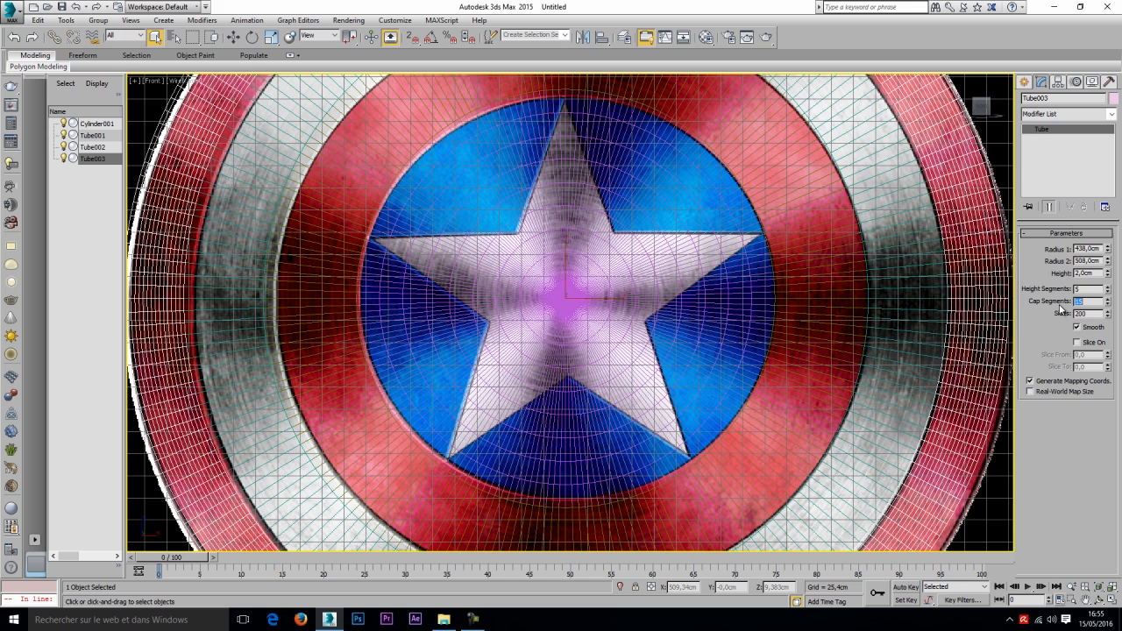
left_click(901, 255)
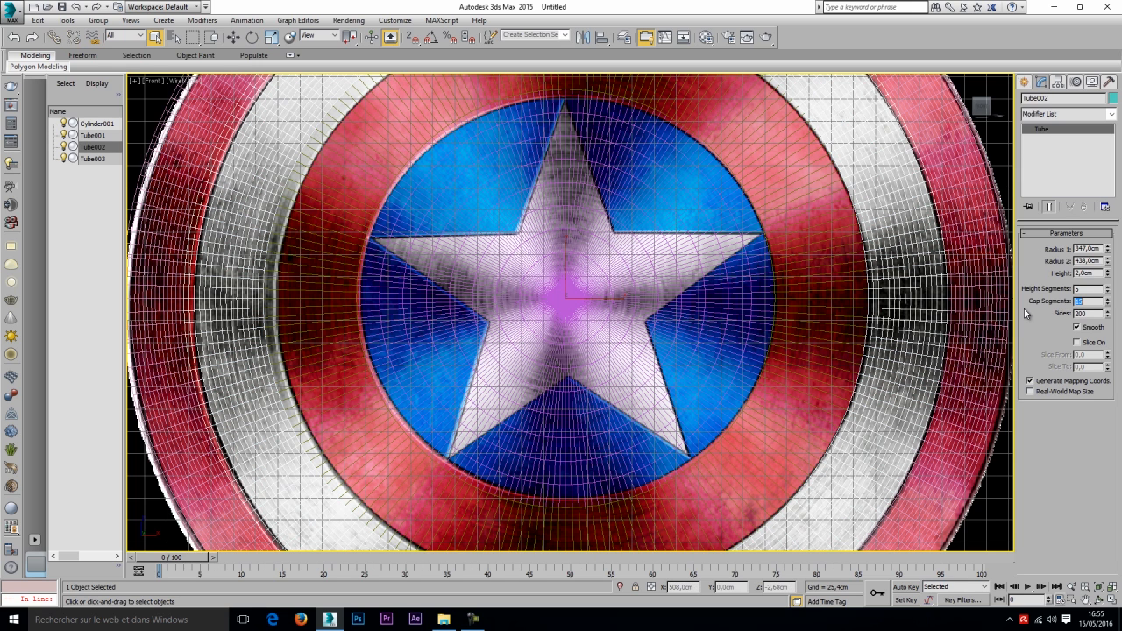
left_click(832, 244)
left_click(832, 243)
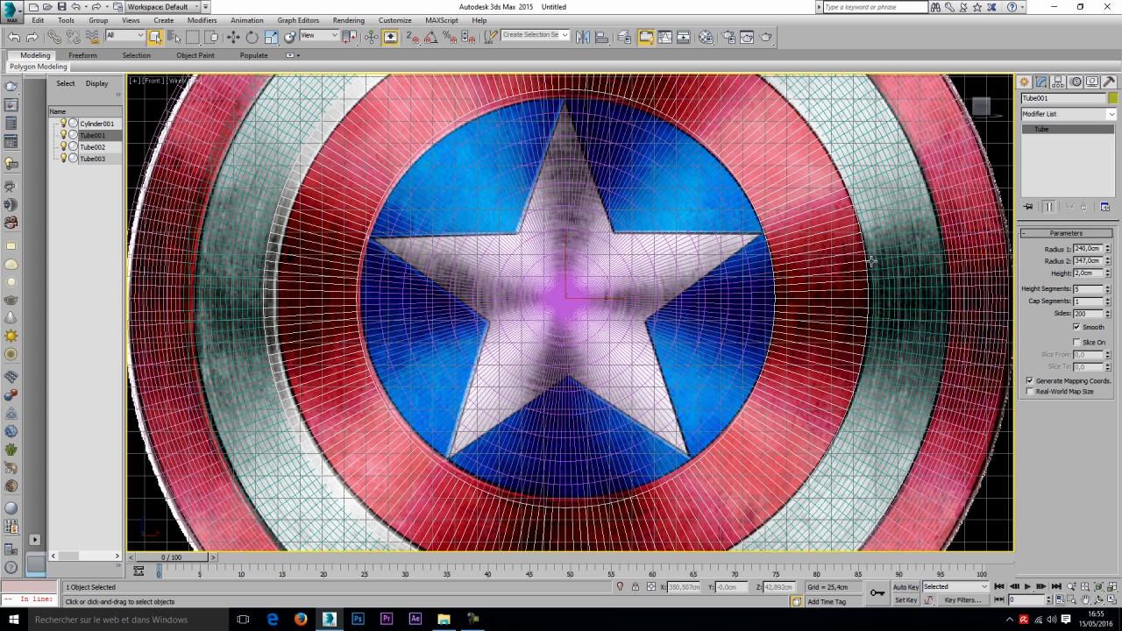
left_click(1084, 301)
type("5")
key("Return")
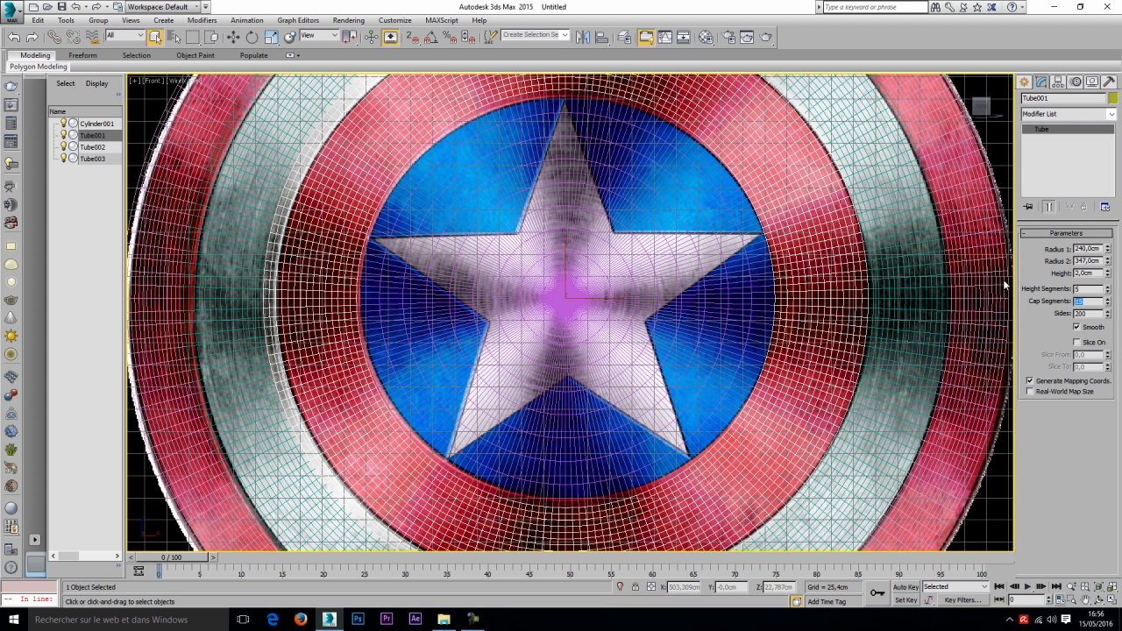
Hide the viewport grid and create a box about 129 cm long, 86 cm wide and 2 cm high over the star's upper part.
left_click(136, 81)
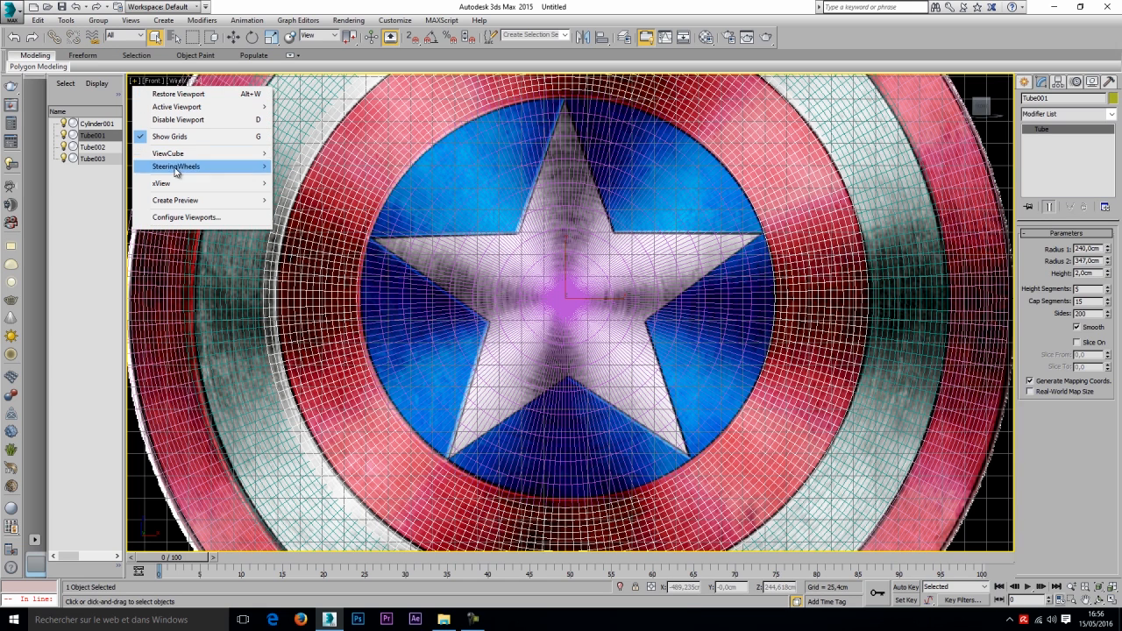
left_click(167, 137)
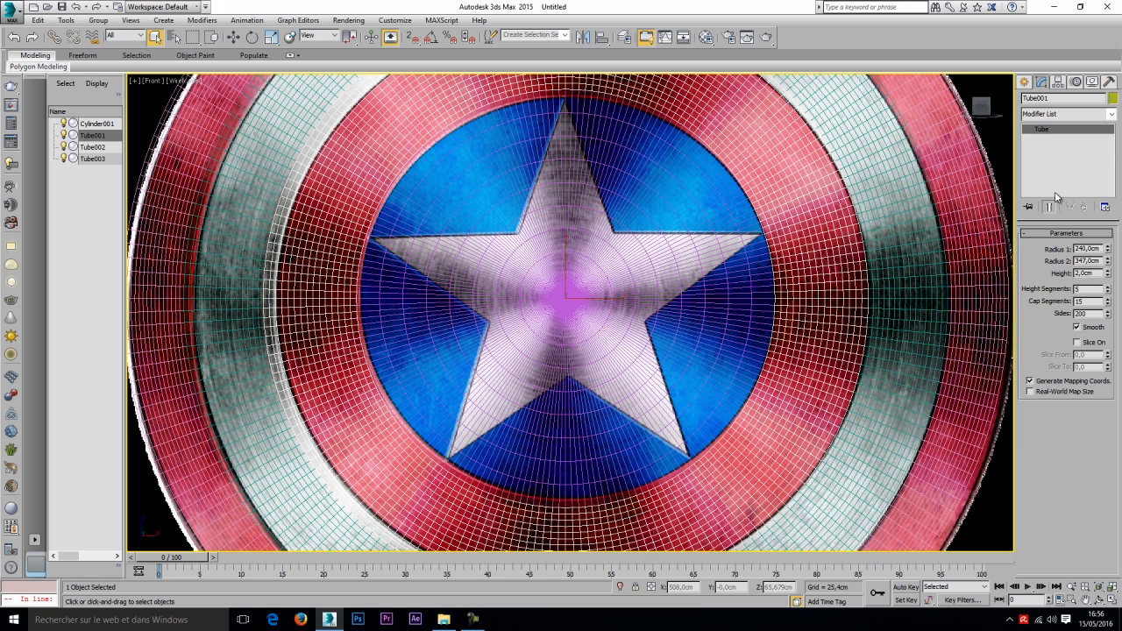
left_click(1025, 83)
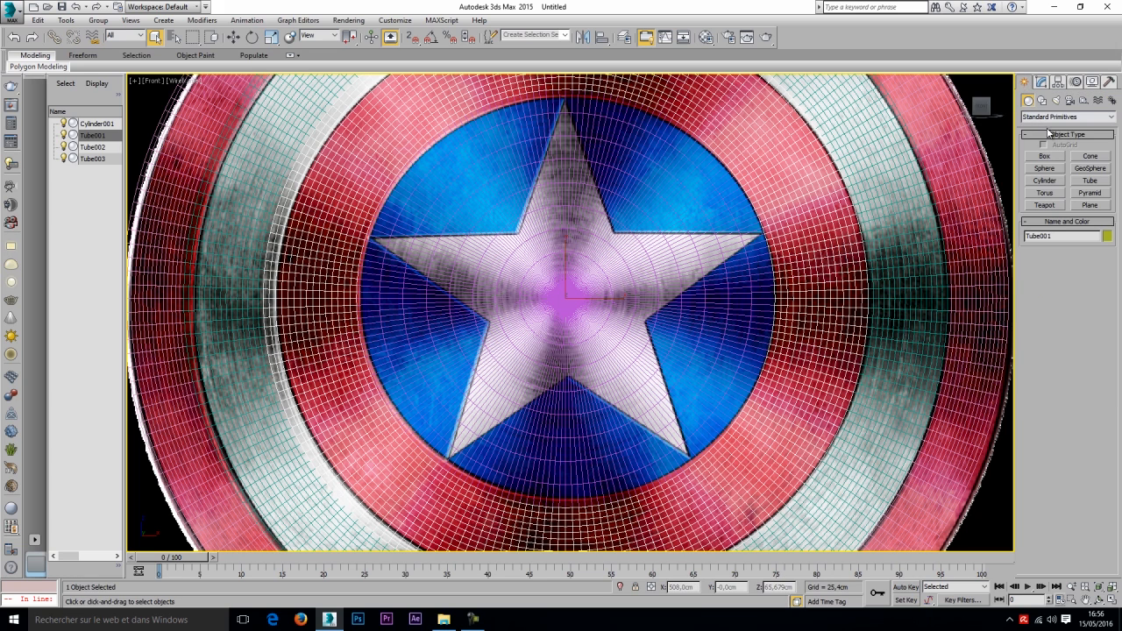
left_click(1044, 156)
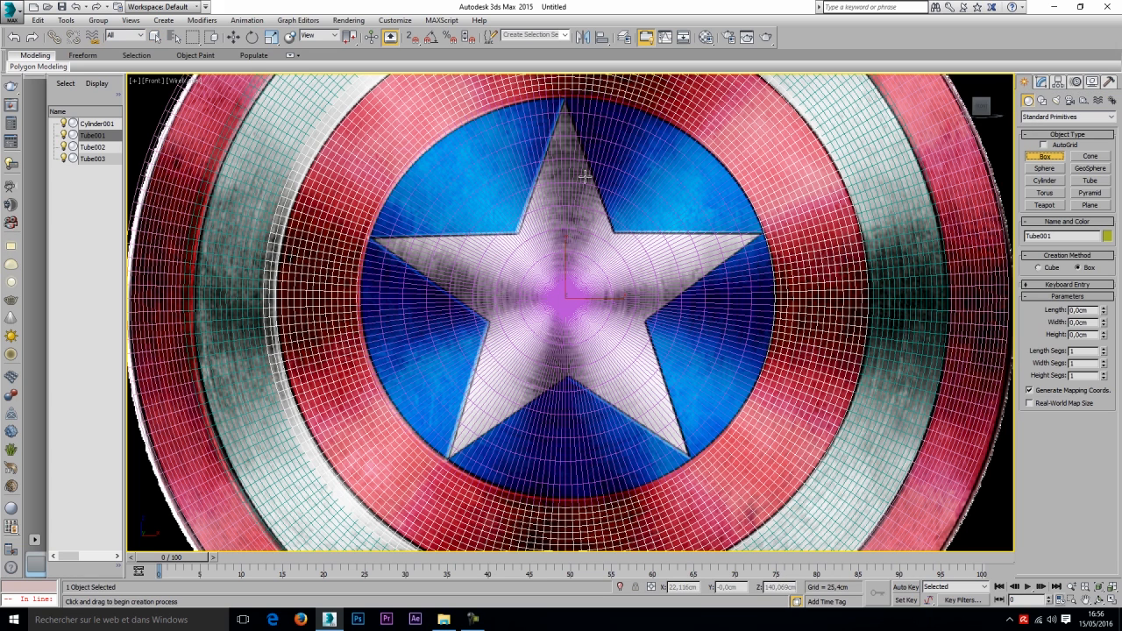
left_click_drag(587, 164, 666, 279)
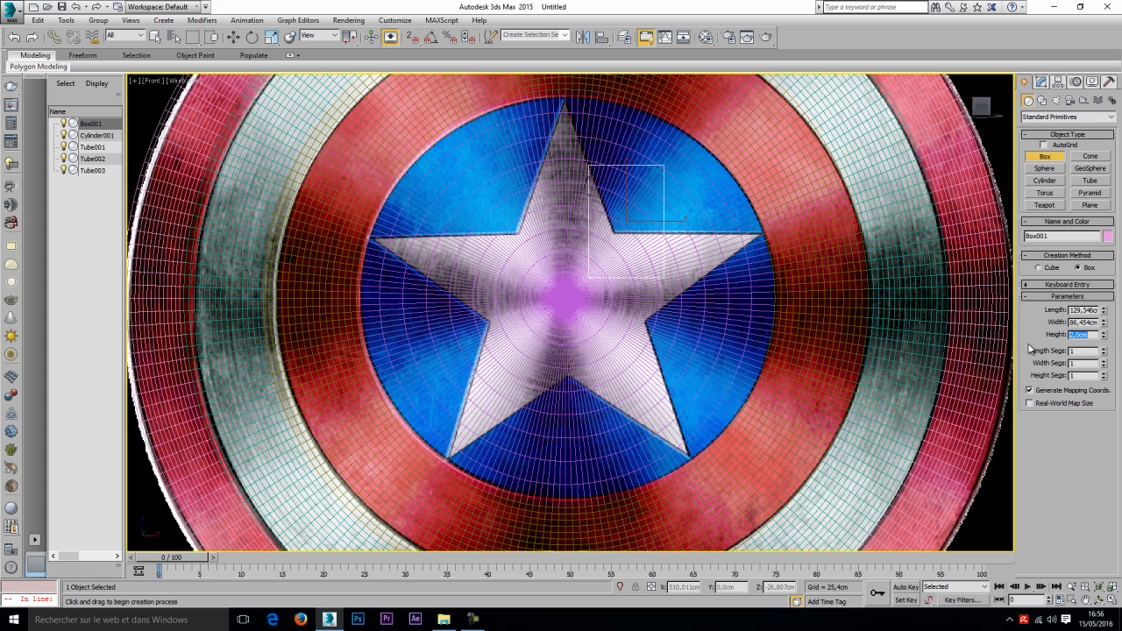
right_click(638, 182)
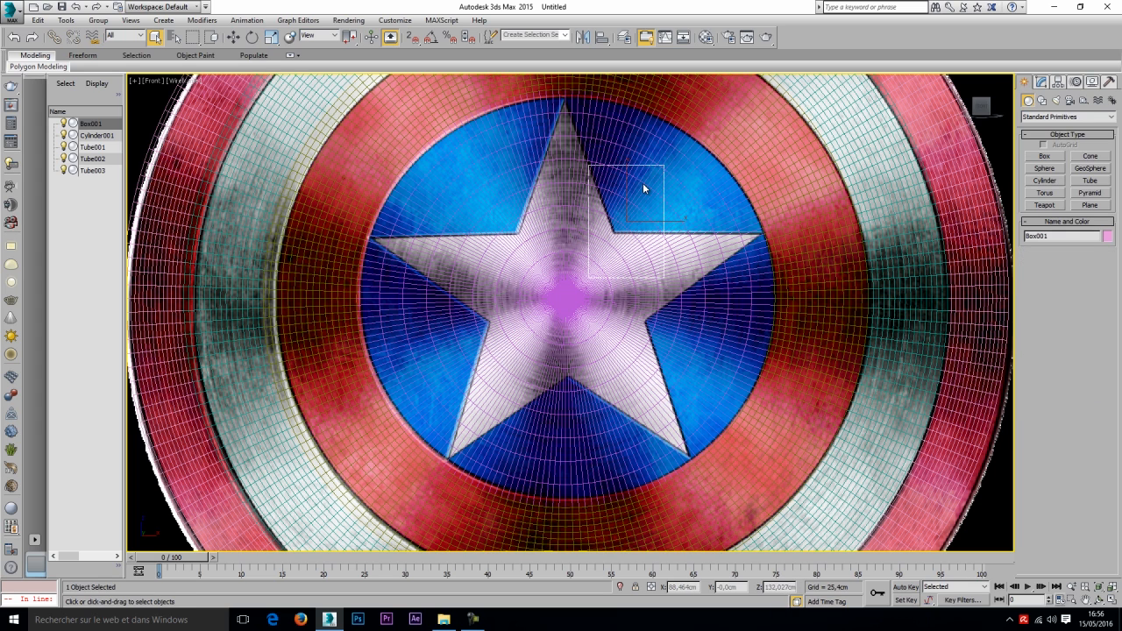
Convert the box to an Editable Poly and enter vertex editing.
right_click(643, 182)
mouse_move(688, 299)
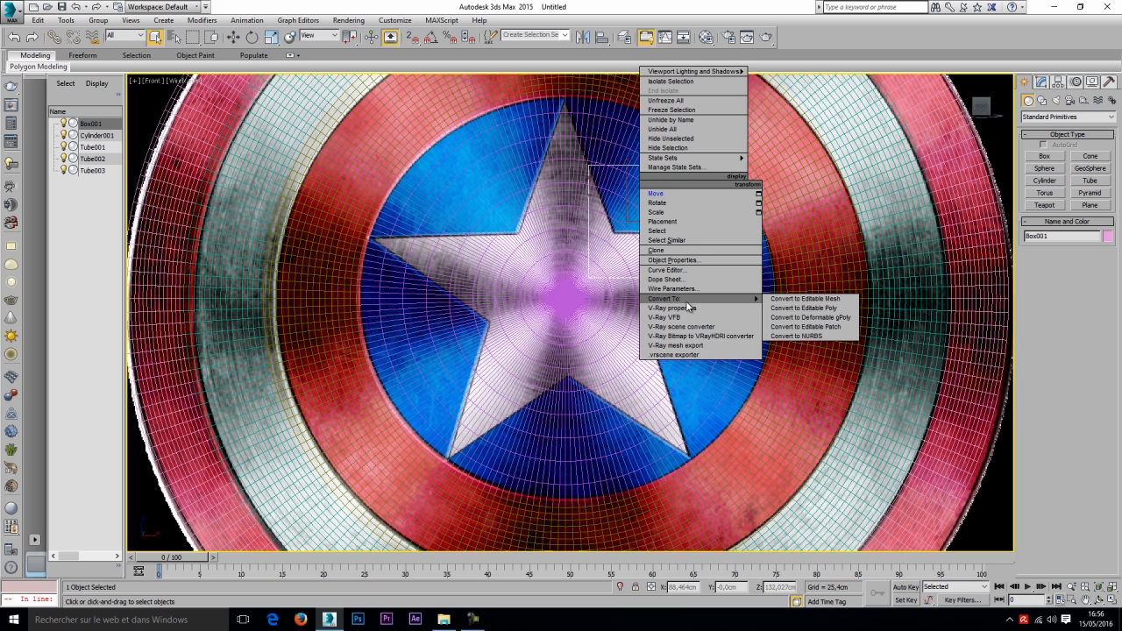
left_click(815, 309)
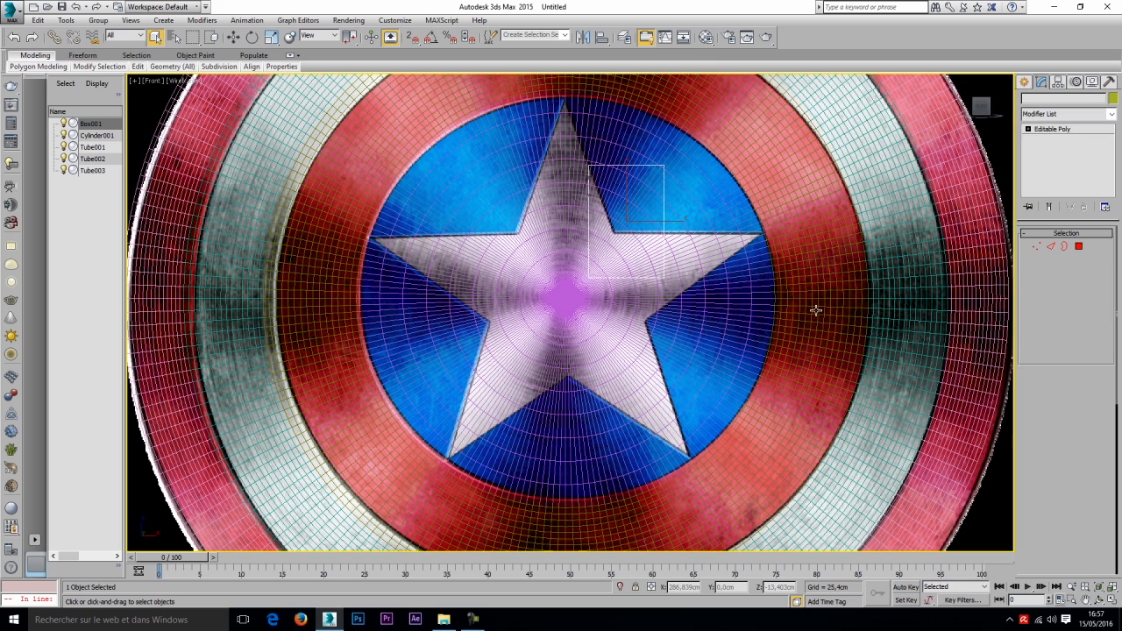
left_click(1036, 246)
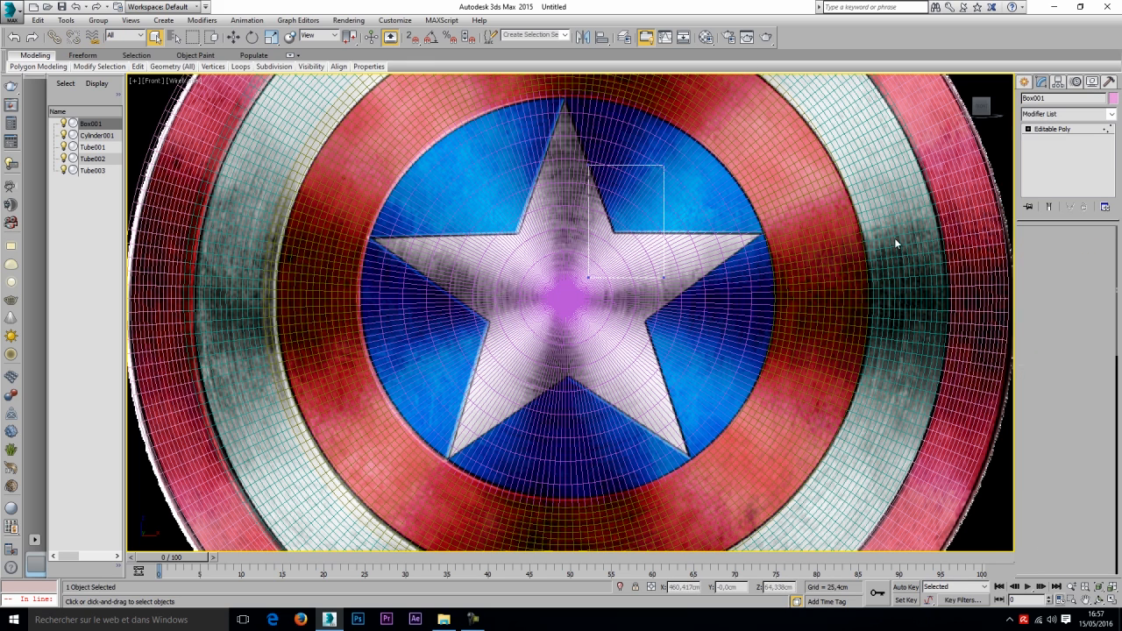
Move the box's four corner vertex pairs to the star's top tip, the two inner notches beside it and the star's center.
left_click_drag(564, 184, 579, 88)
right_click(597, 155)
left_click(653, 177)
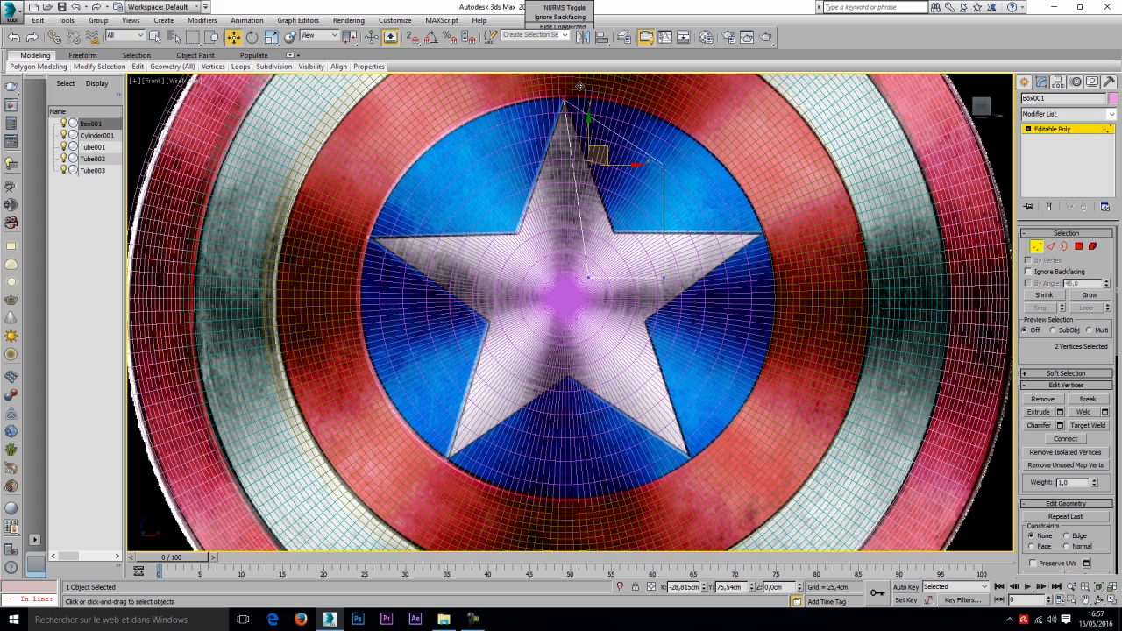
left_click_drag(579, 86, 579, 86)
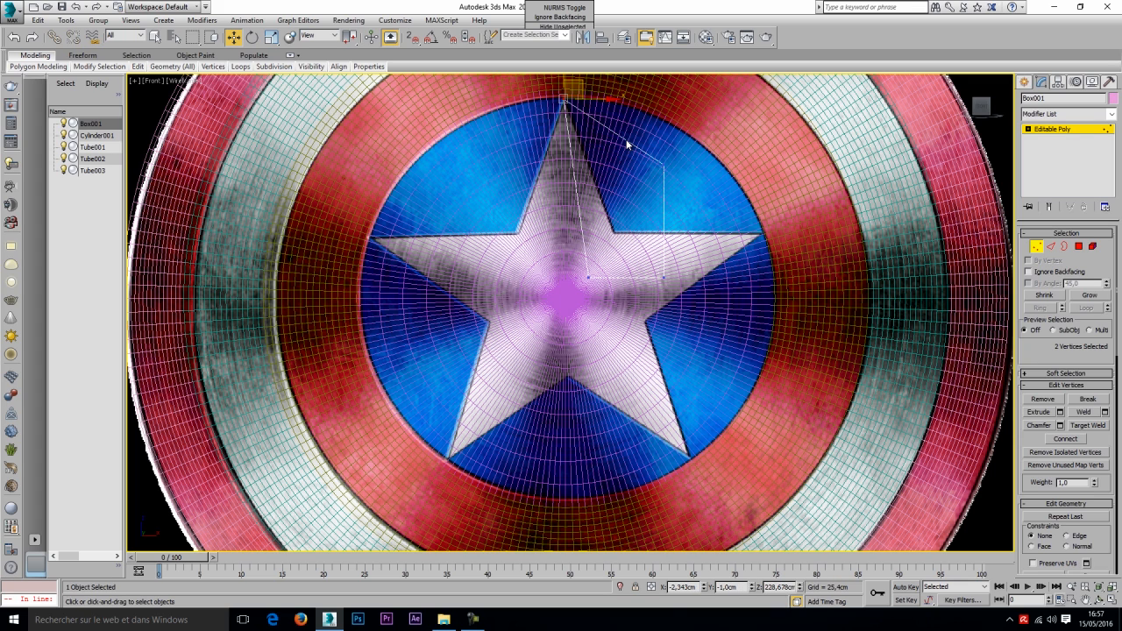
left_click(608, 269)
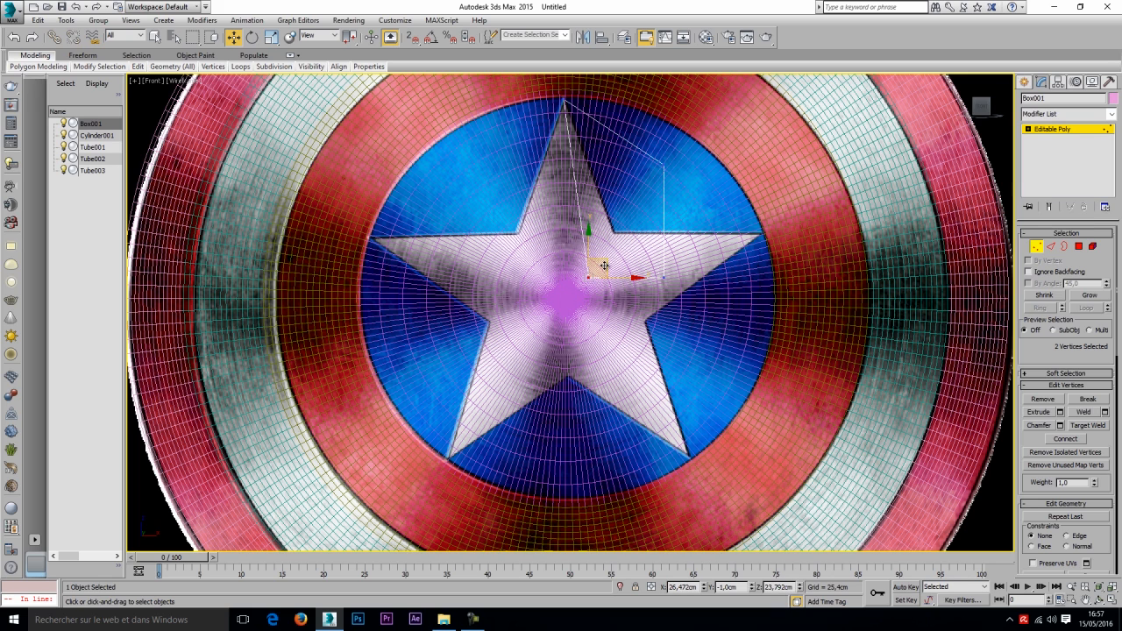
left_click_drag(604, 265, 534, 220)
left_click(665, 165)
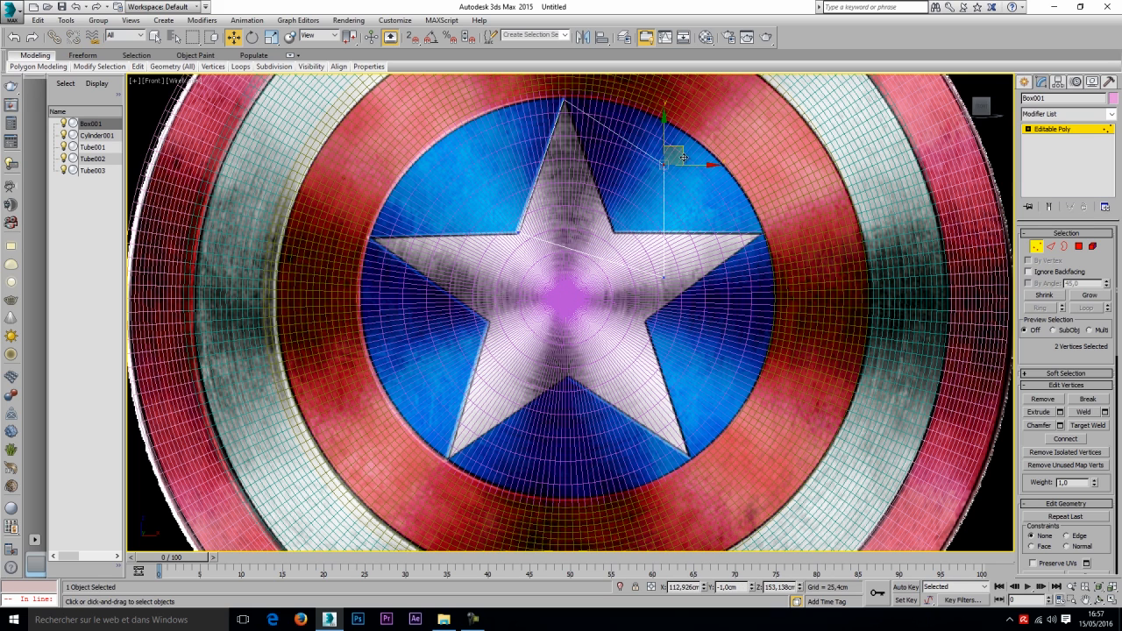
left_click(665, 276)
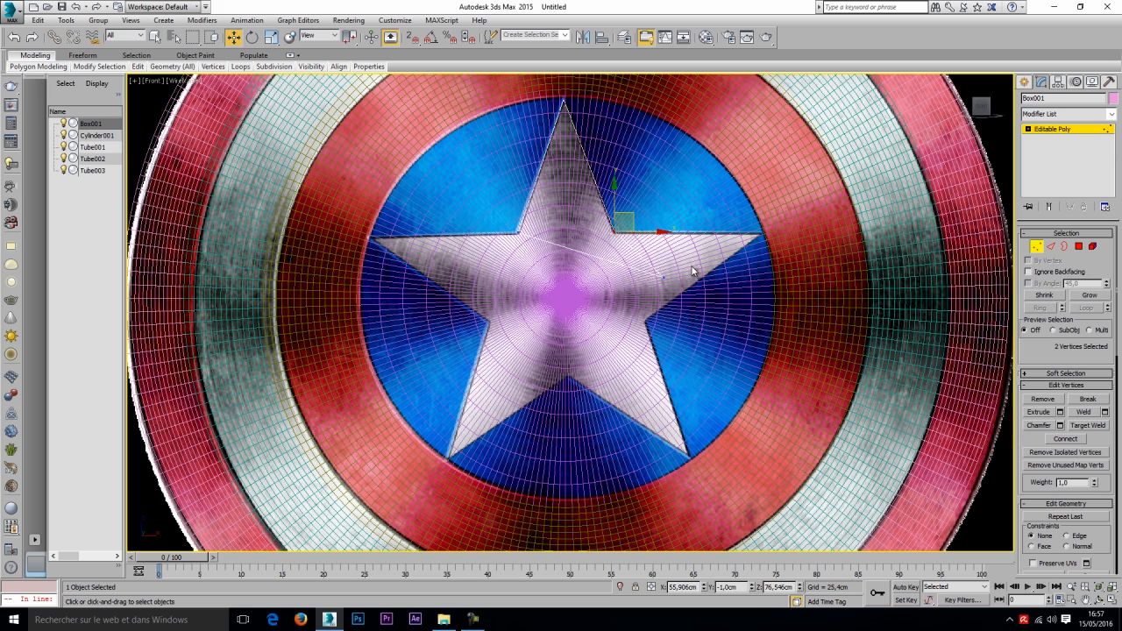
left_click_drag(684, 269, 586, 293)
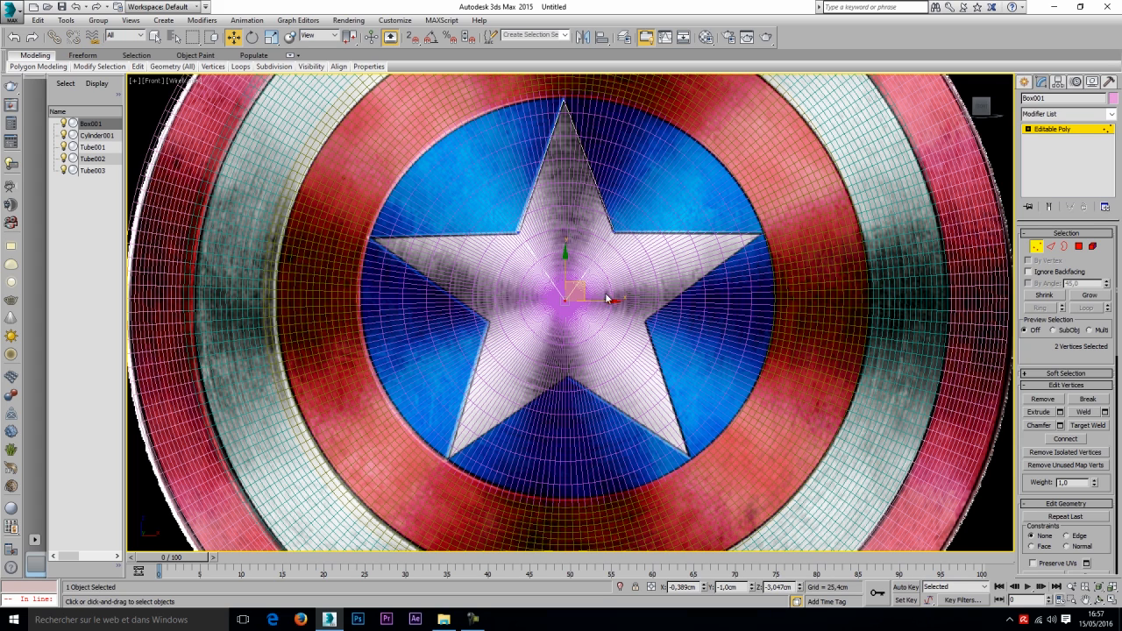
Set the absolute world position of the vertices at the star's center to X 0 and Z 0.
right_click(619, 281)
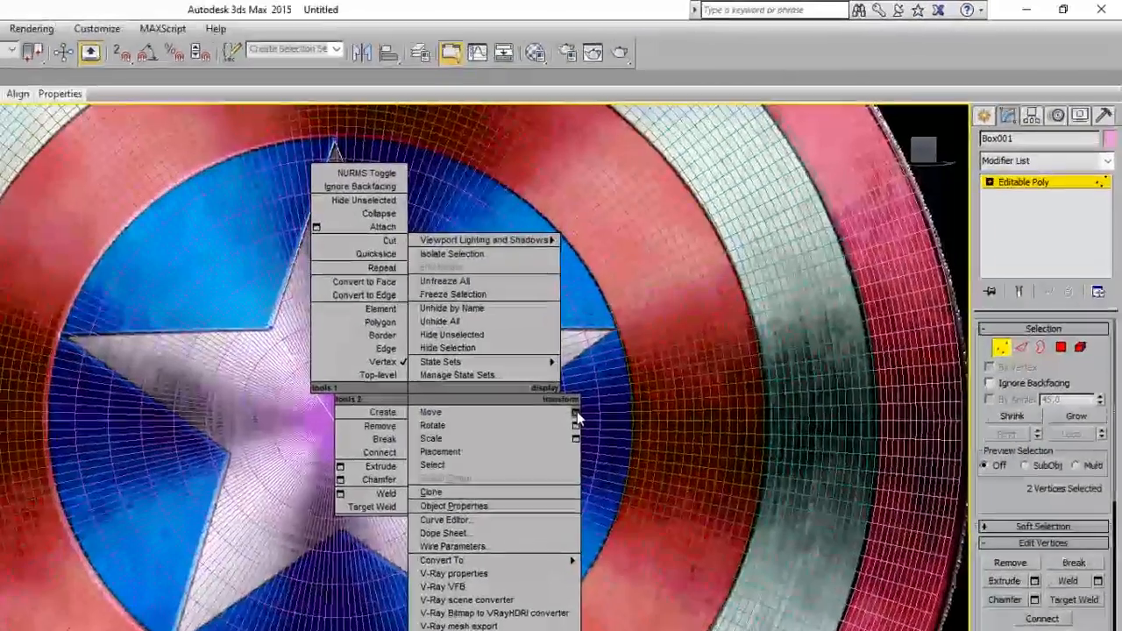
left_click(576, 413)
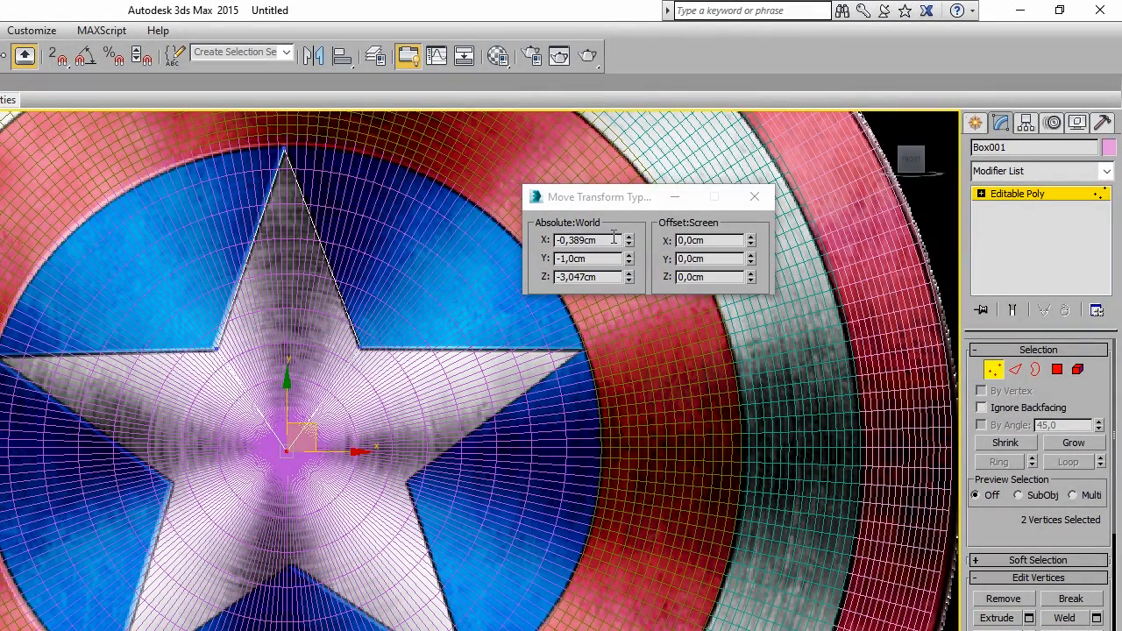
type("0")
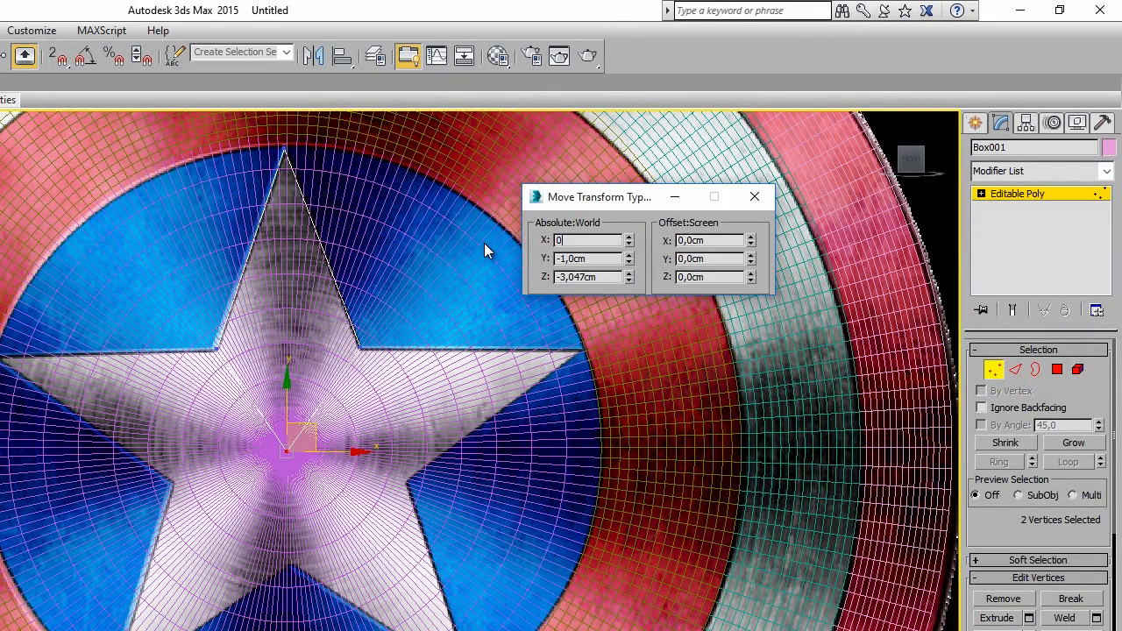
key("Return")
left_click_drag(607, 276, 529, 282)
type("0")
key("Return")
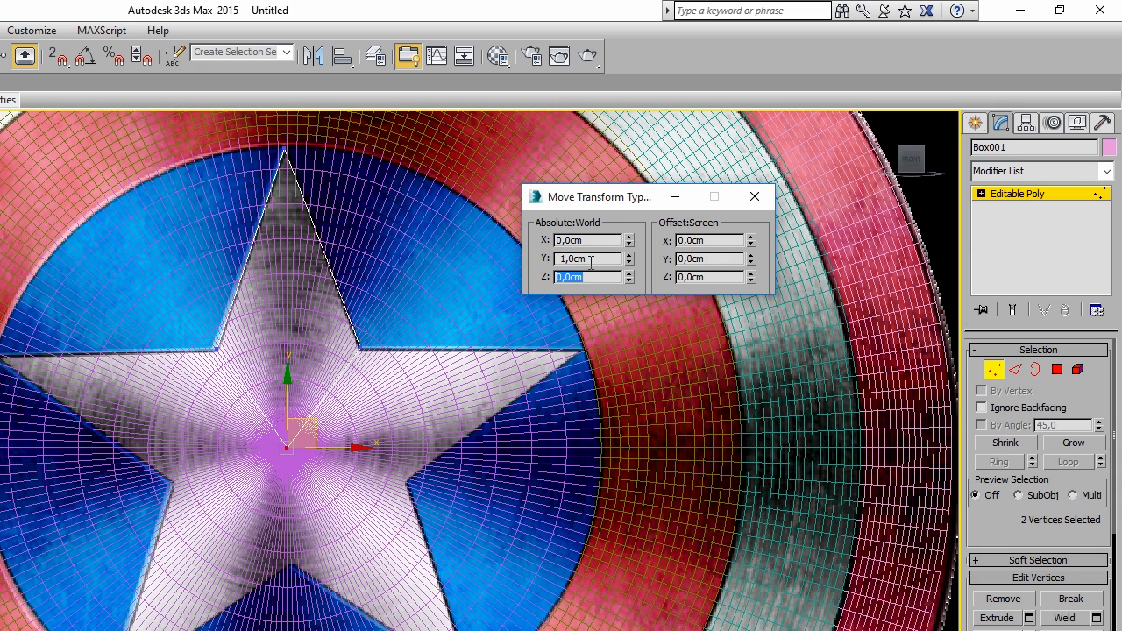
Set the absolute world position of the vertices at the star's top tip to X 0 and Z 228 cm.
left_click(285, 147)
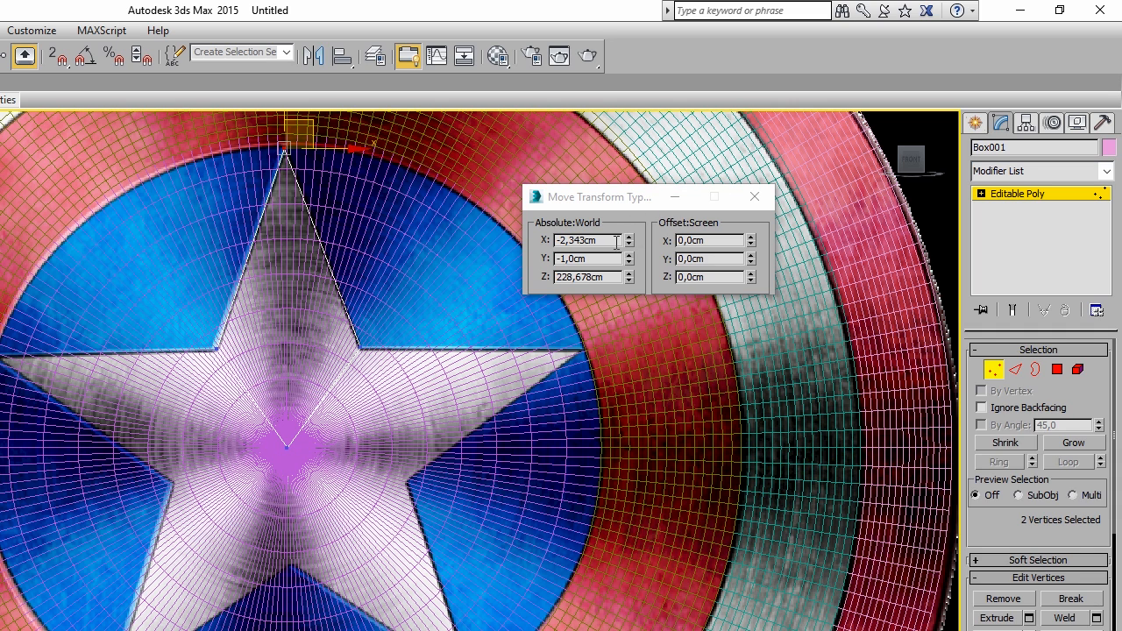
left_click_drag(614, 240, 429, 254)
type("0")
key("Return")
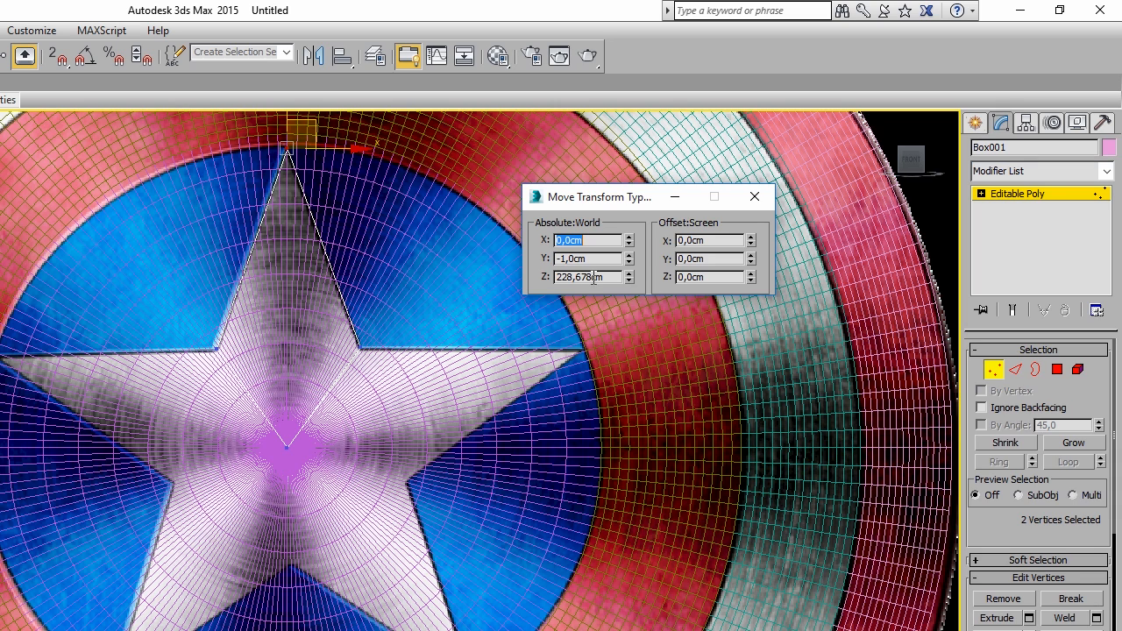
left_click_drag(571, 277, 654, 276)
key("BackSpace")
key("Return")
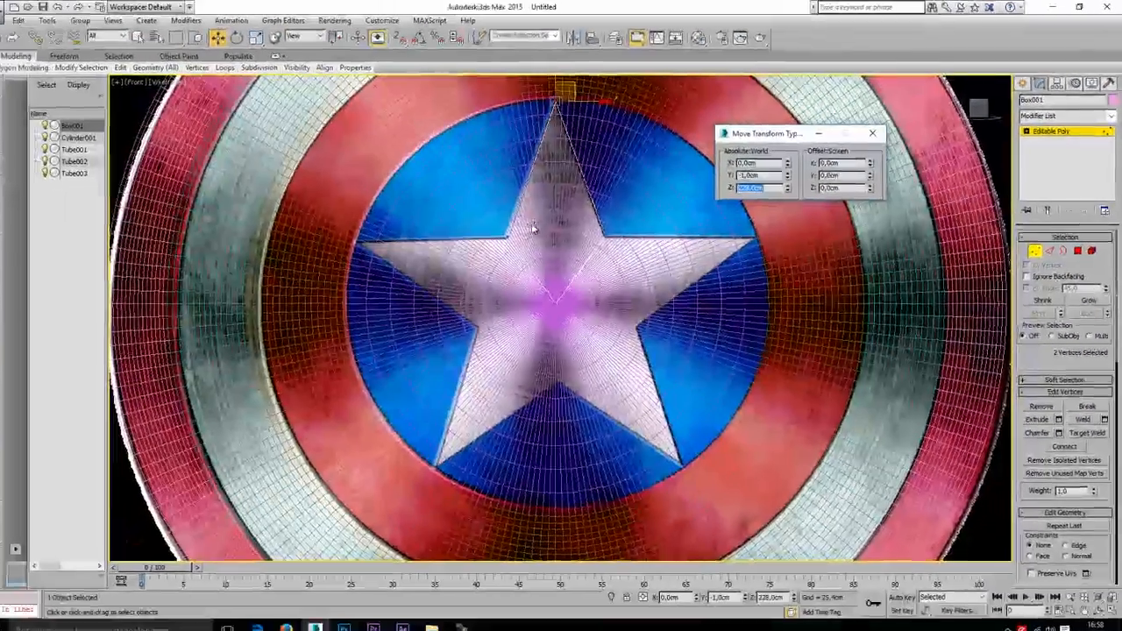
Set the absolute world position of the vertices at the star's upper left notch to X -54 cm and Z 75 cm.
left_click_drag(237, 338, 156, 374)
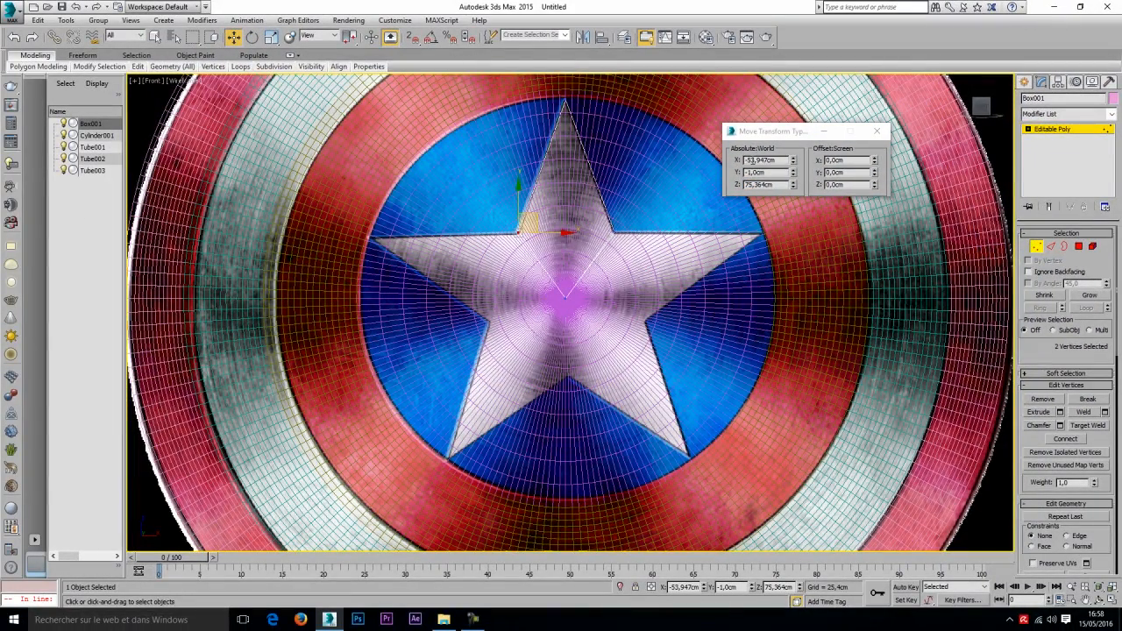
left_click_drag(746, 161, 791, 158)
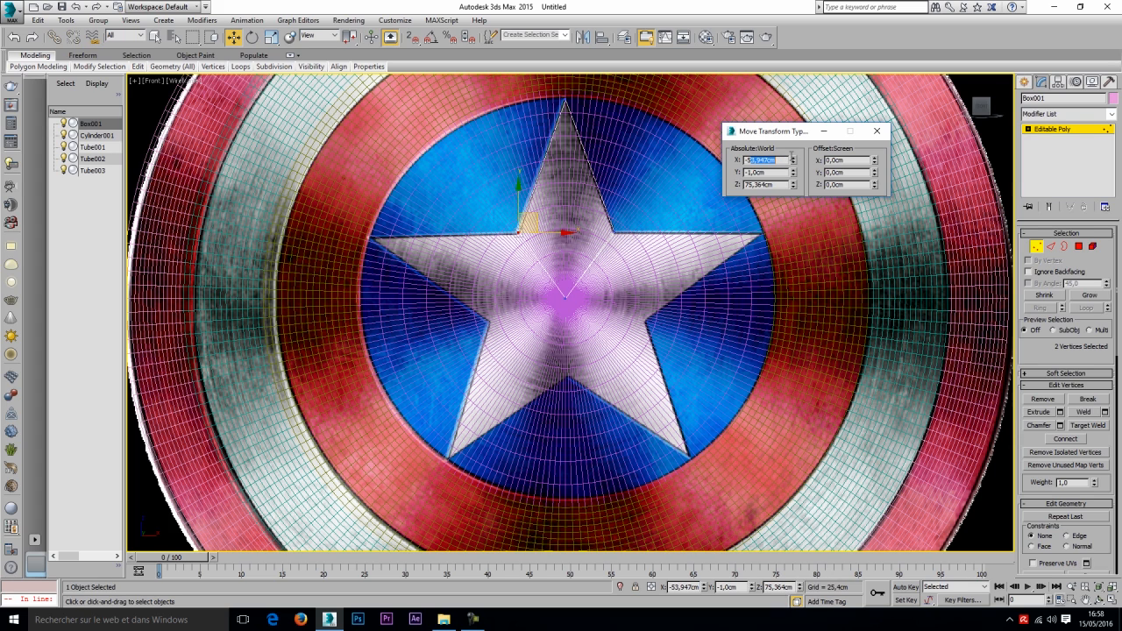
type("-54")
key("Return")
left_click_drag(778, 185, 754, 185)
key("BackSpace")
key("Return")
Set the vertices at the star's upper right notch to X 54 cm and Z 75 cm, and finish vertex editing.
left_click(618, 216)
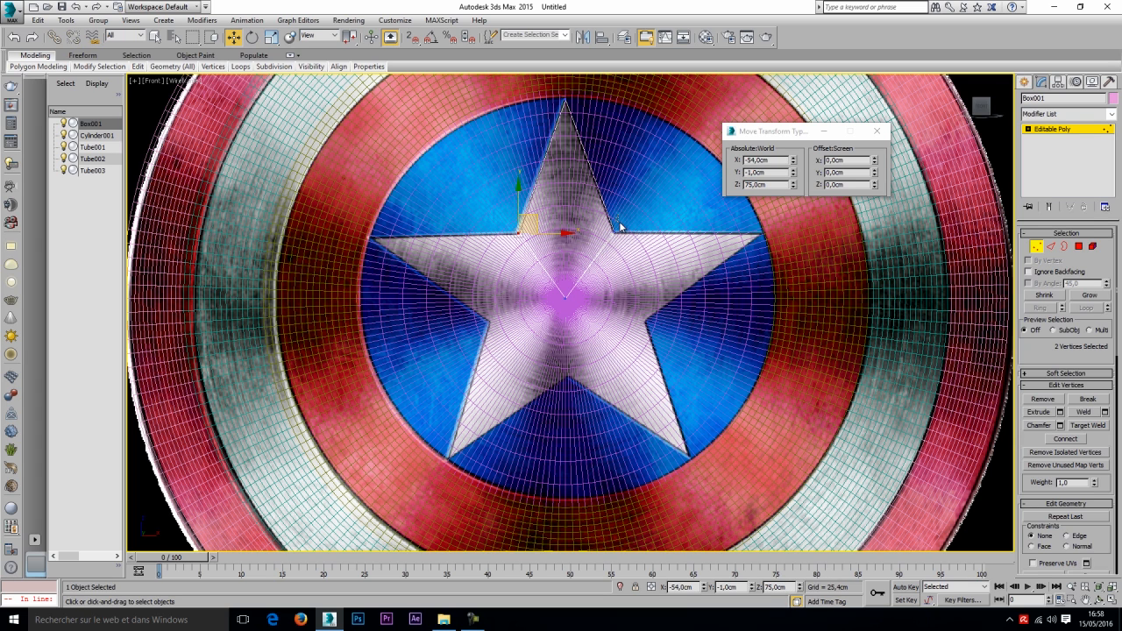
left_click(614, 233)
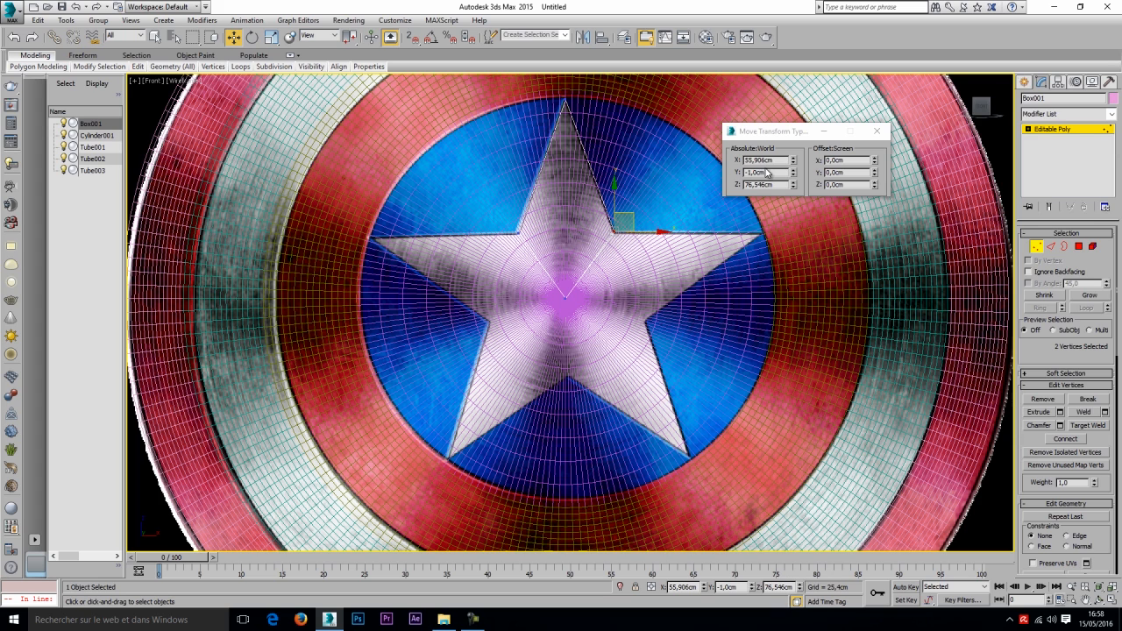
type("54")
key("Return")
double_click(762, 185)
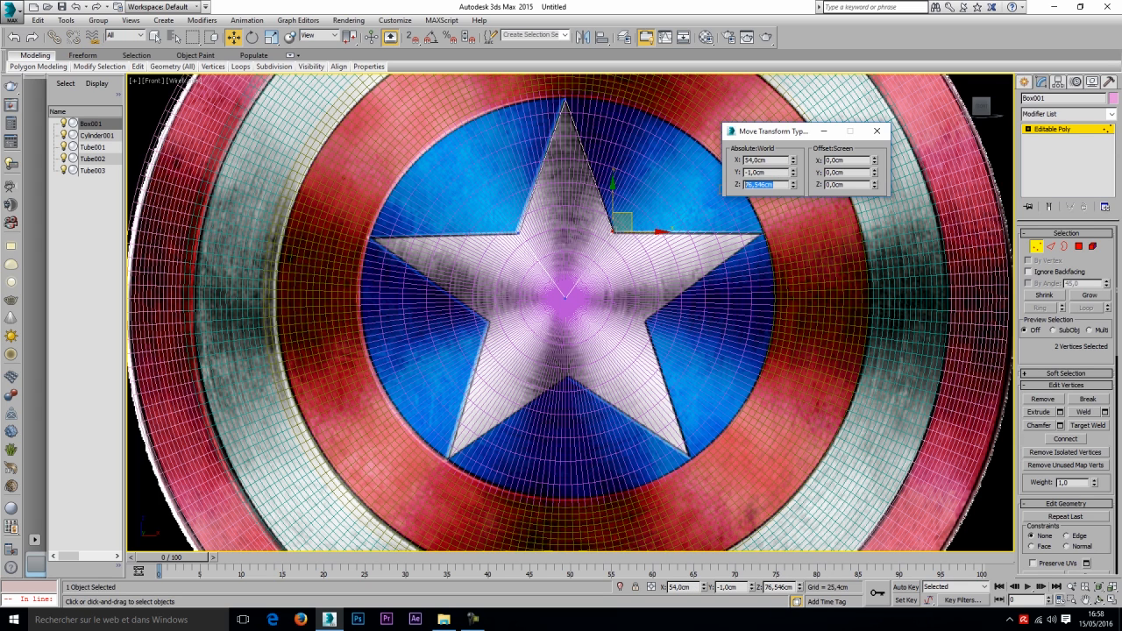
type("75")
key("Return")
left_click(878, 132)
key("1")
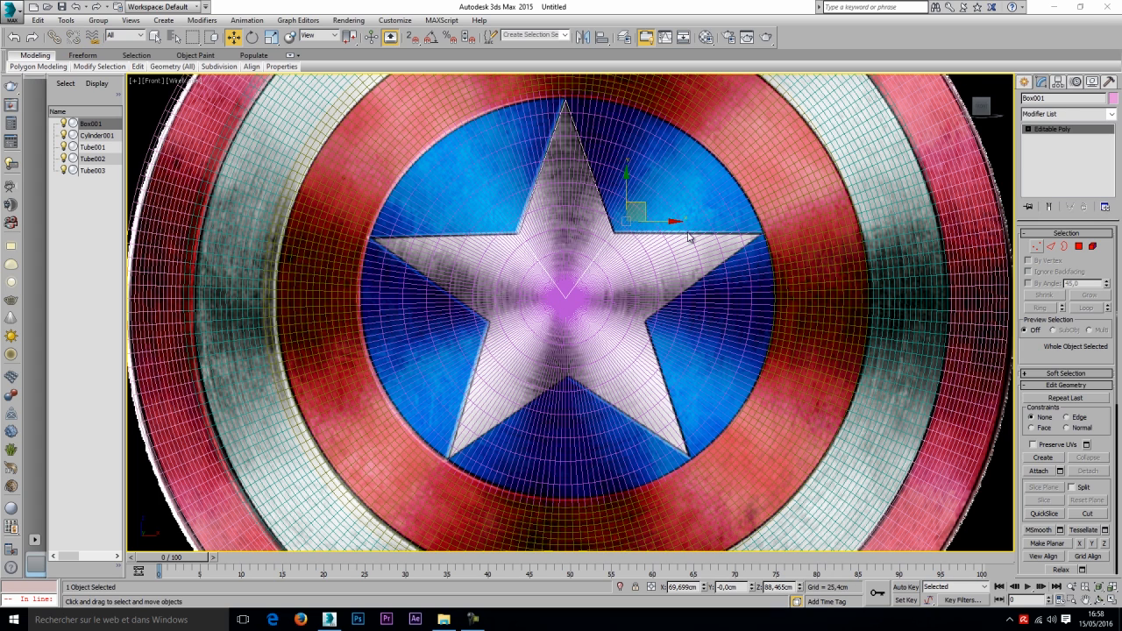
Move only the pivot of the star piece to the absolute world position X 0, Y 0, Z 0.
left_click(1058, 82)
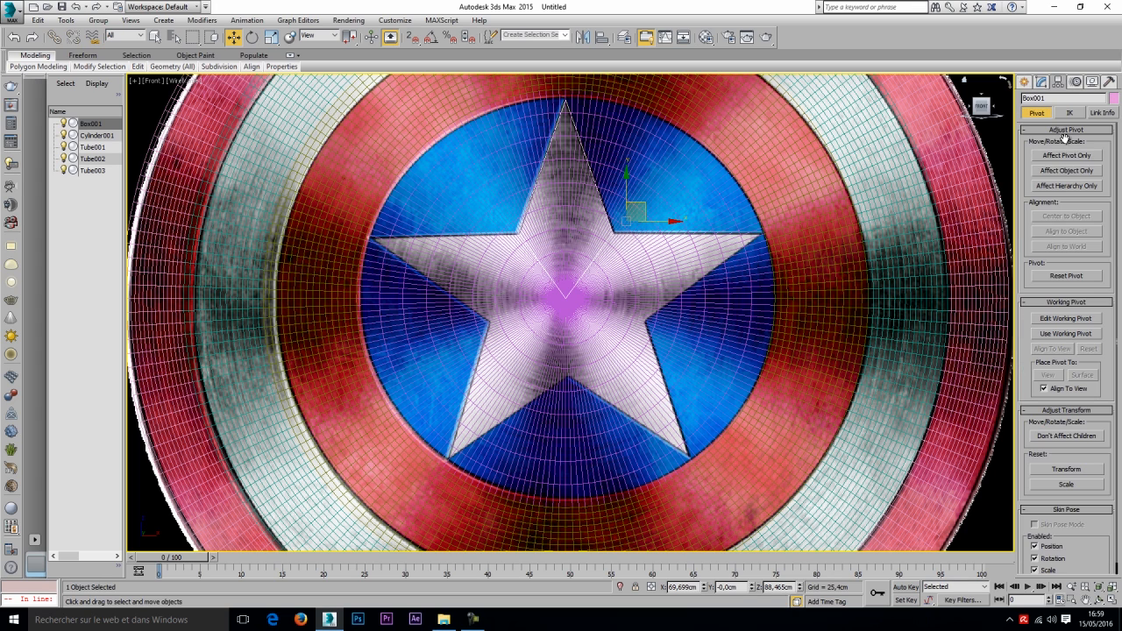
left_click(1070, 156)
right_click(650, 216)
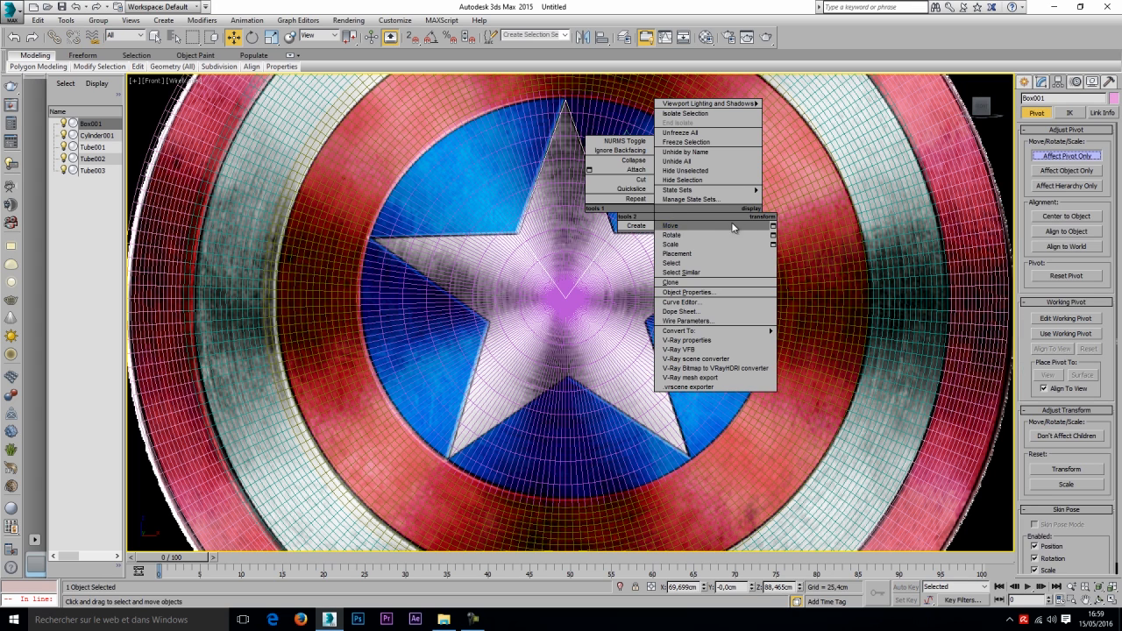
left_click(779, 227)
double_click(779, 160)
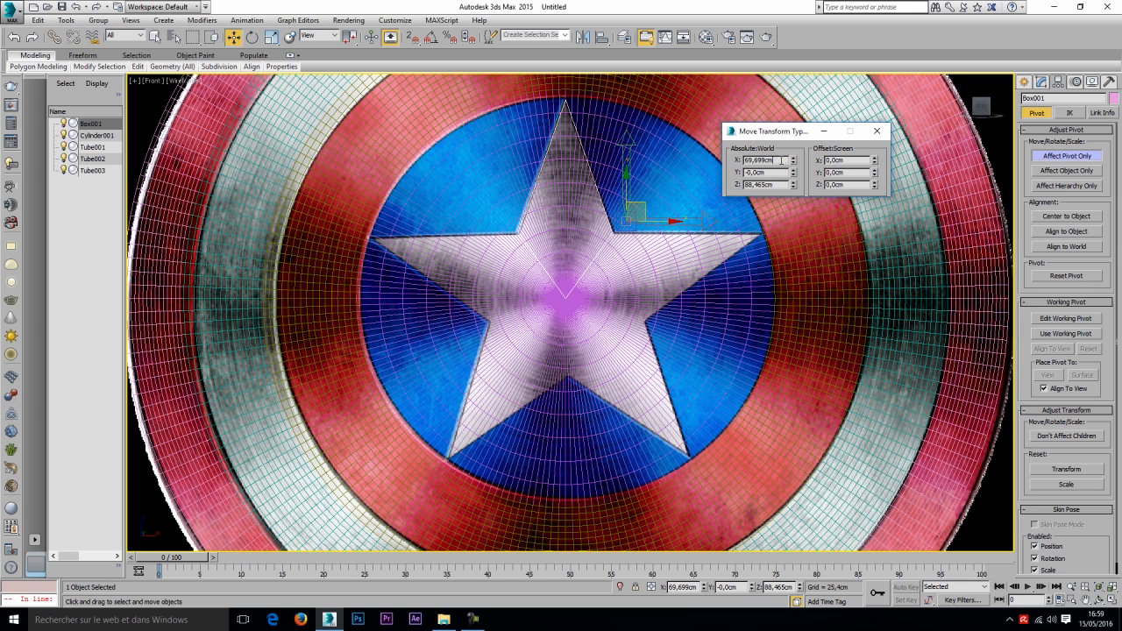
type("0")
double_click(774, 173)
type("0")
double_click(780, 185)
type("0")
key("Return")
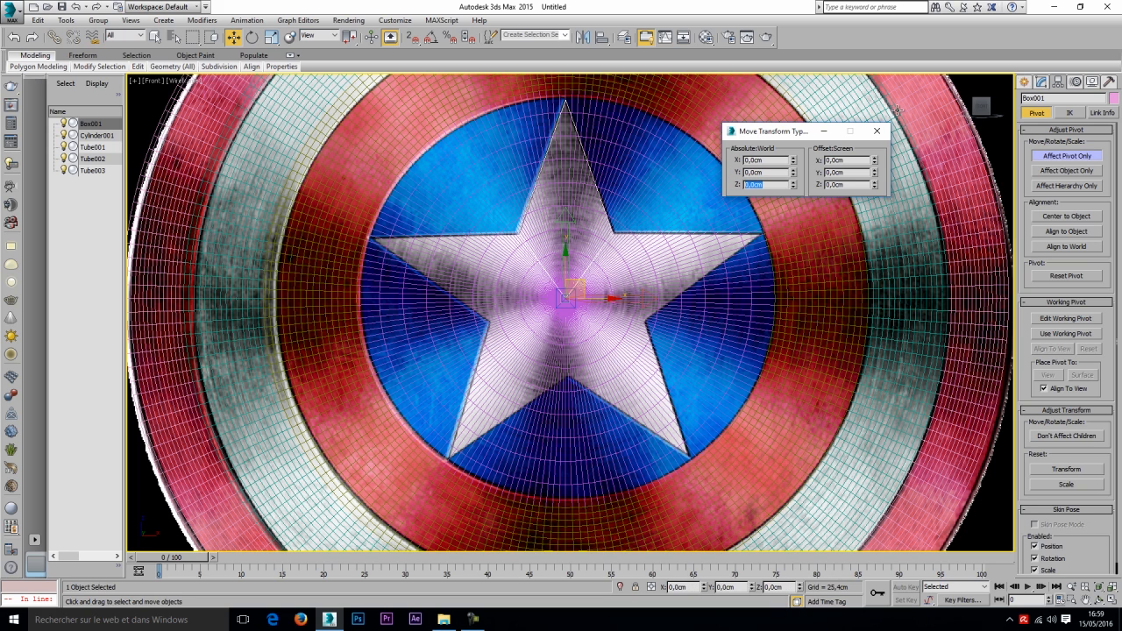
left_click(877, 131)
left_click(1045, 158)
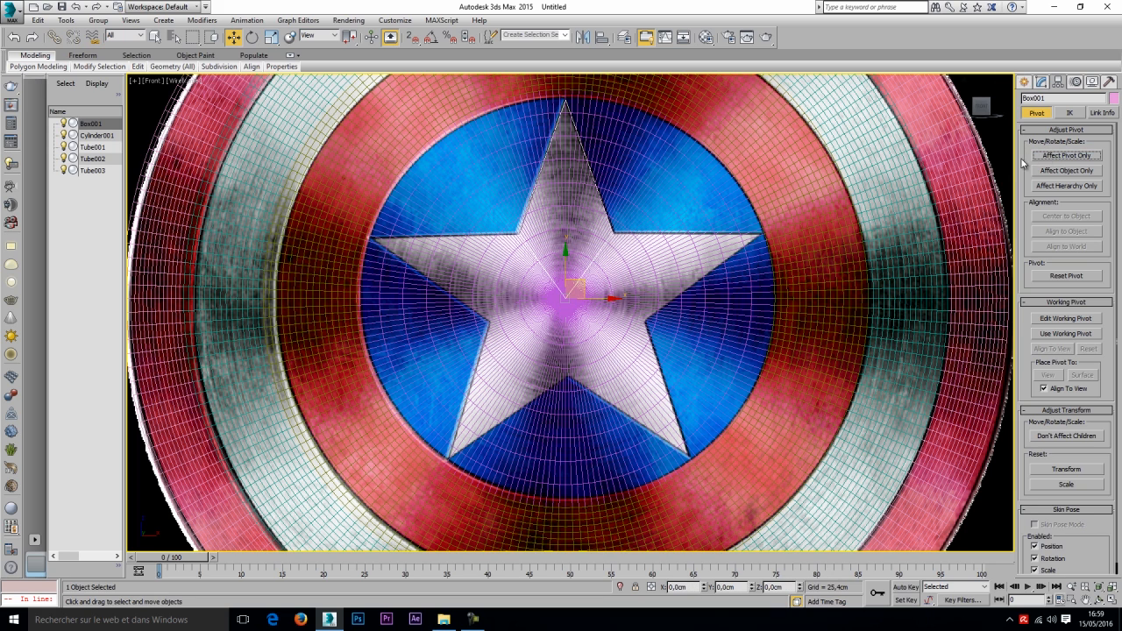
Rotate a single copy of the top star piece clockwise about the shield's center by about 72 degrees.
right_click(590, 270)
left_click(639, 289)
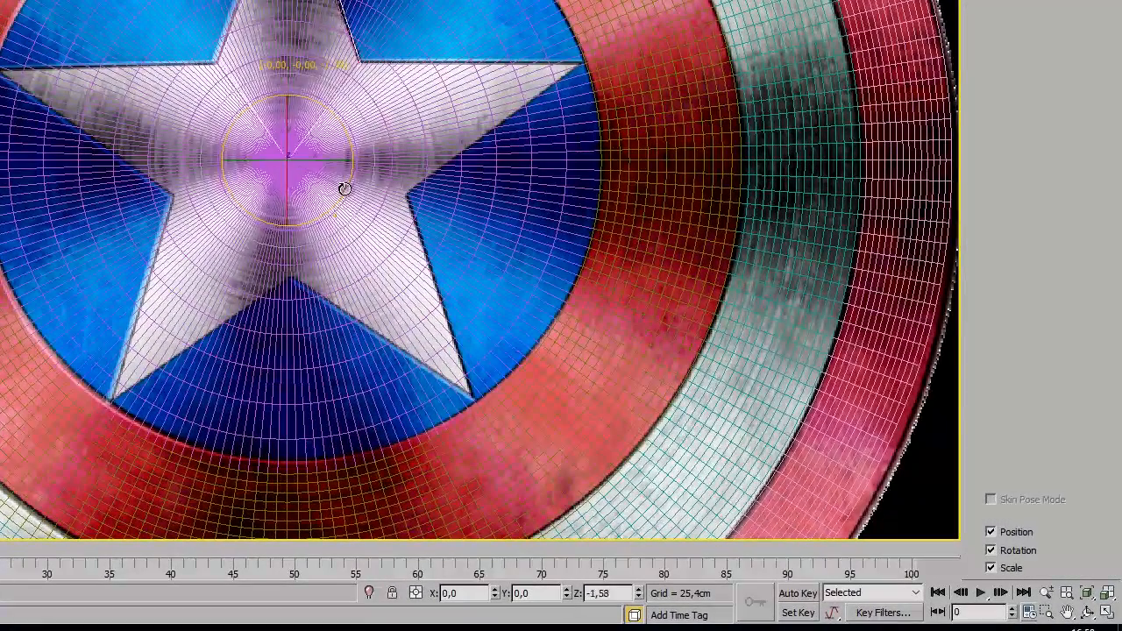
left_click_drag(604, 317, 609, 340)
left_click_drag(351, 222, 361, 323)
left_click(271, 253)
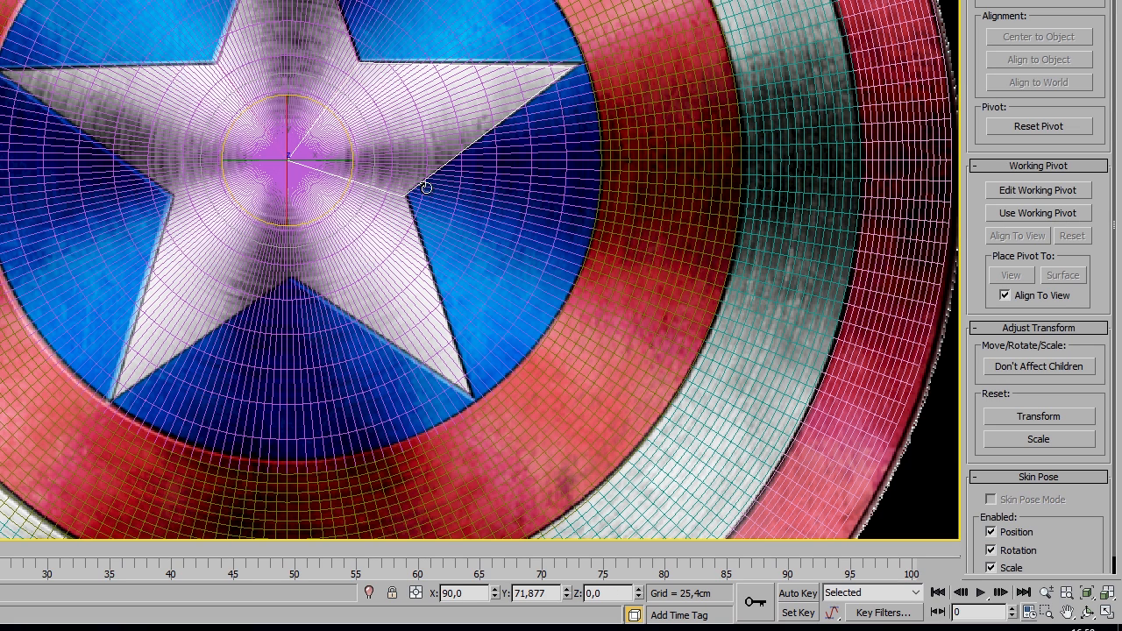
Complete the five-pointed star with three more rotated copies, each turned clockwise by roughly 72 degrees onto the next point.
mouse_move(325, 220)
left_mouse_down()
mouse_move(213, 288)
mouse_move(225, 289)
left_mouse_up()
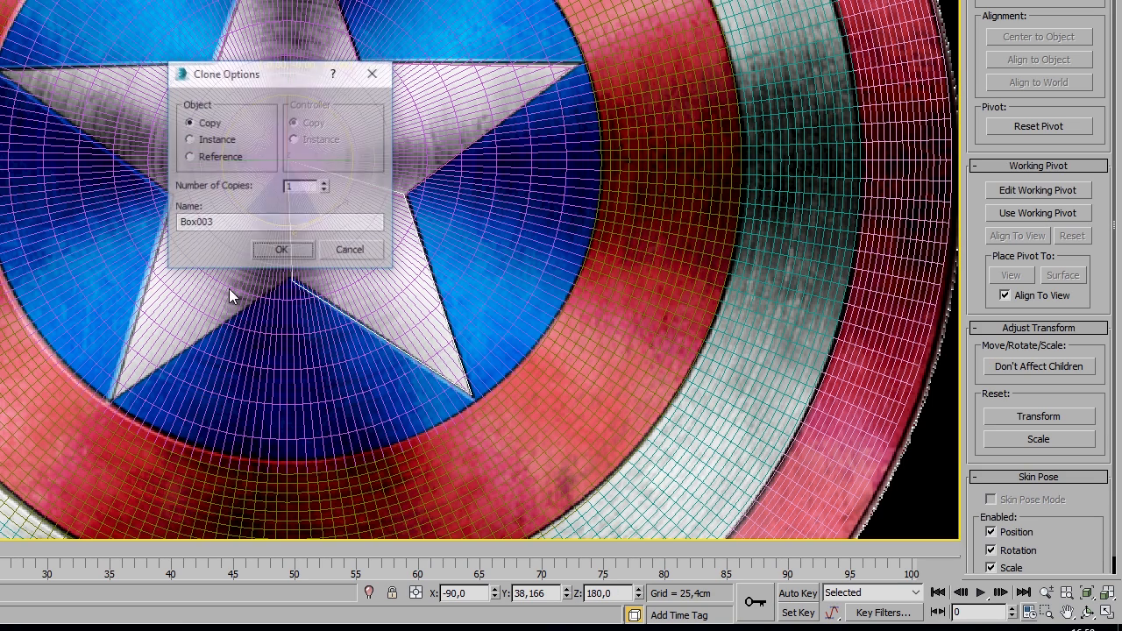
left_click(268, 252)
left_click_drag(264, 222, 139, 186)
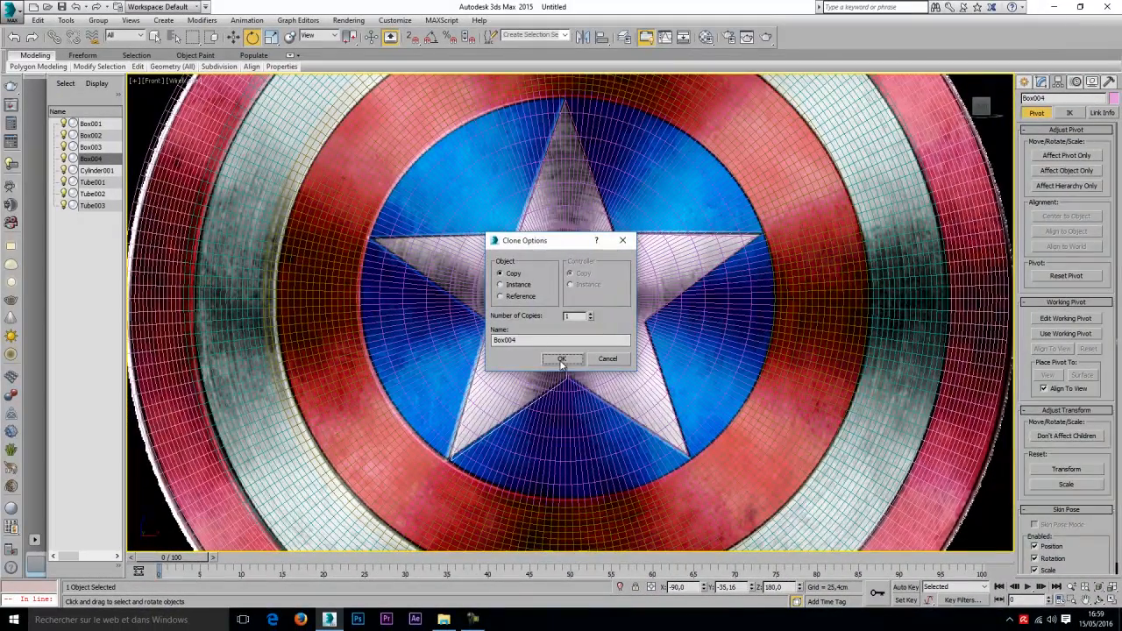
left_click(561, 360)
mouse_move(531, 325)
left_mouse_down()
mouse_move(475, 263)
mouse_move(471, 276)
left_mouse_up()
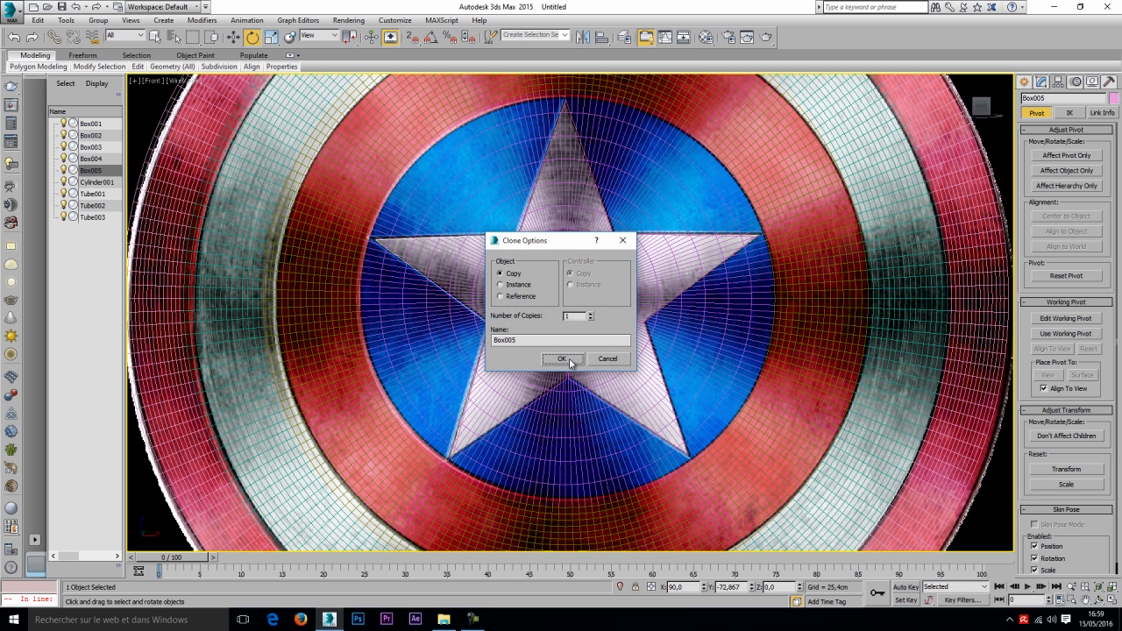
left_click(566, 358)
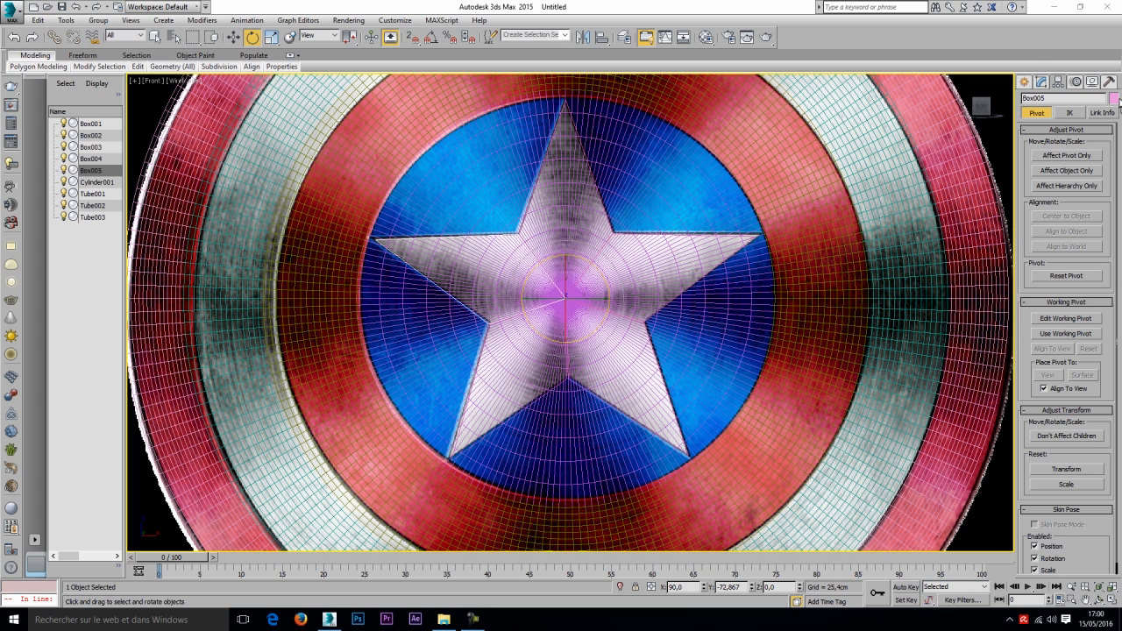
Hide the central cylinder so that only the star pieces lie over the reference star.
left_click(1041, 82)
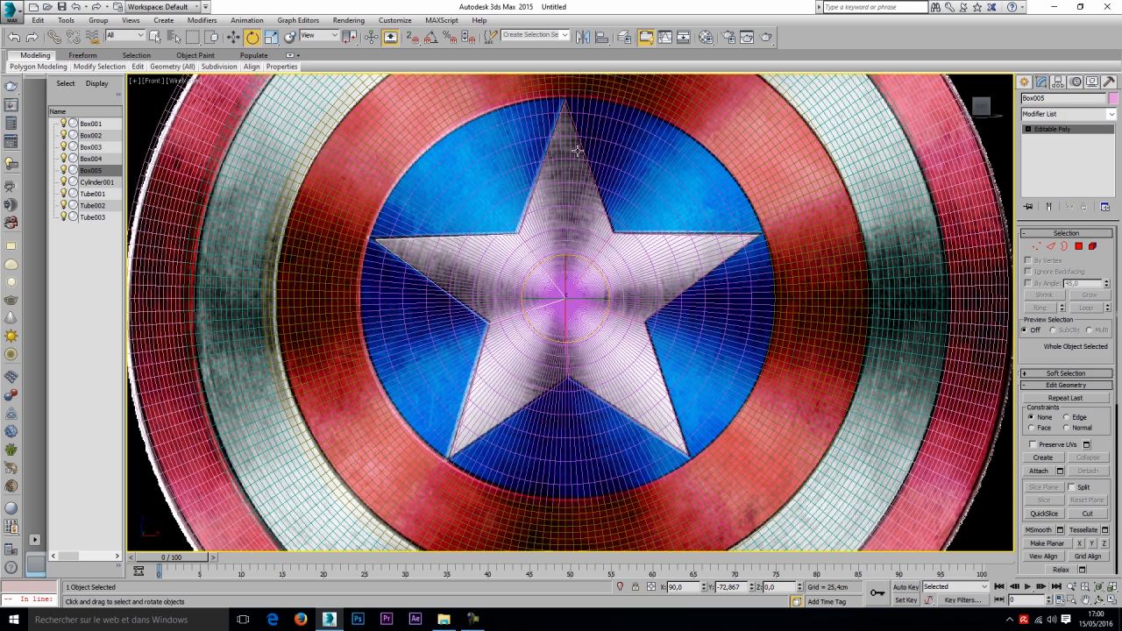
left_click(644, 172)
left_click(1091, 81)
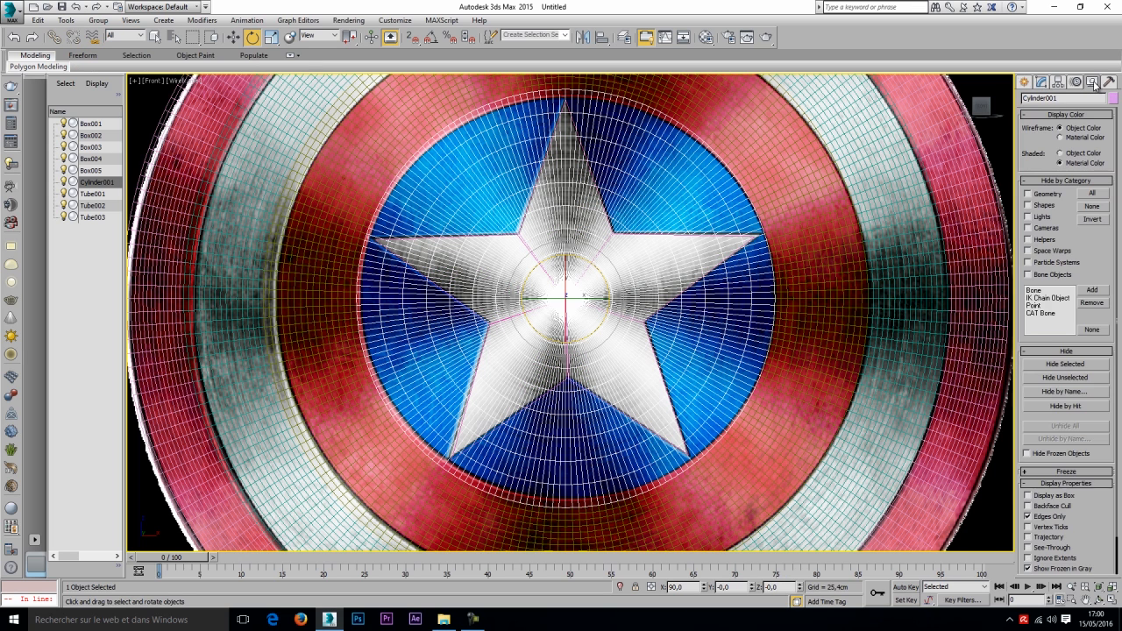
left_click(1066, 364)
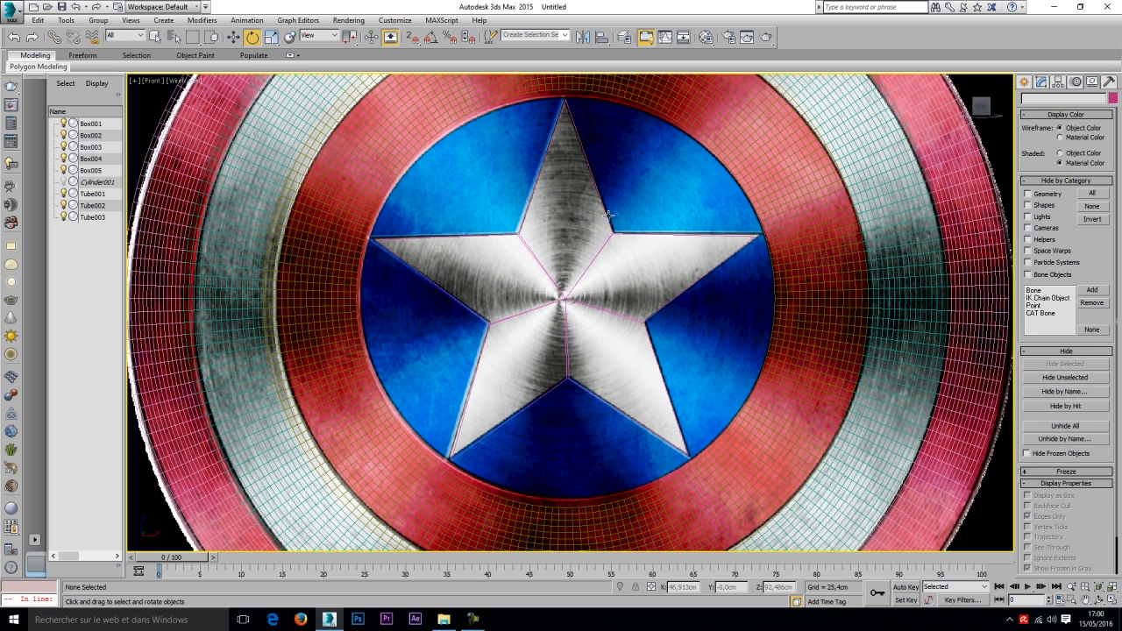
Check the absolute world position of the upper left notch vertices on the top star piece.
left_click(581, 212)
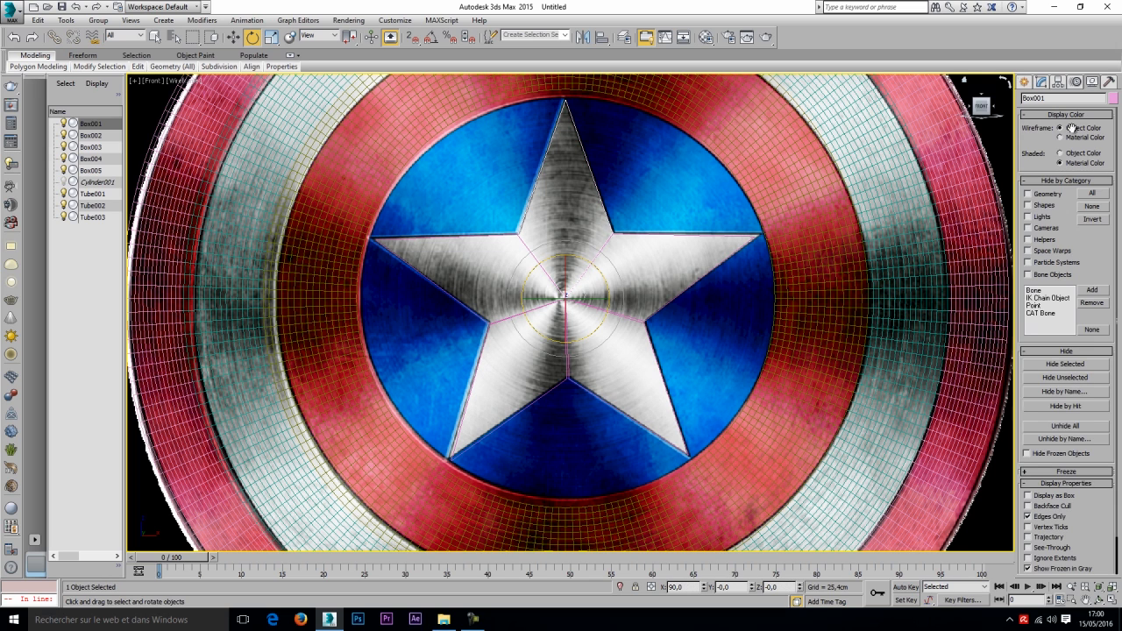
left_click(1040, 82)
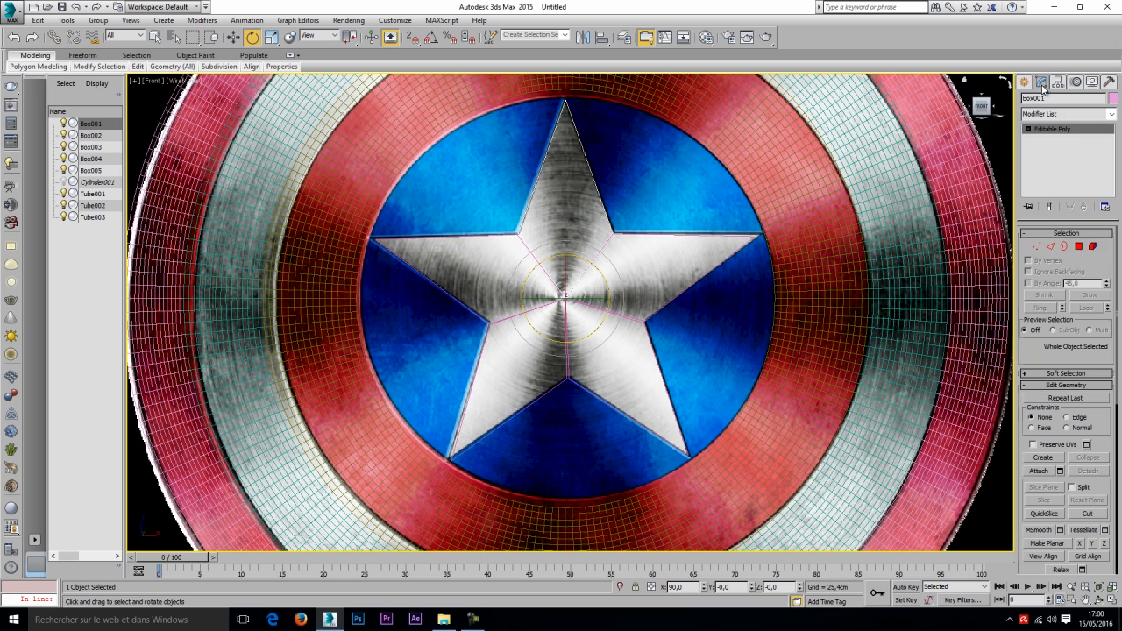
left_click(1036, 246)
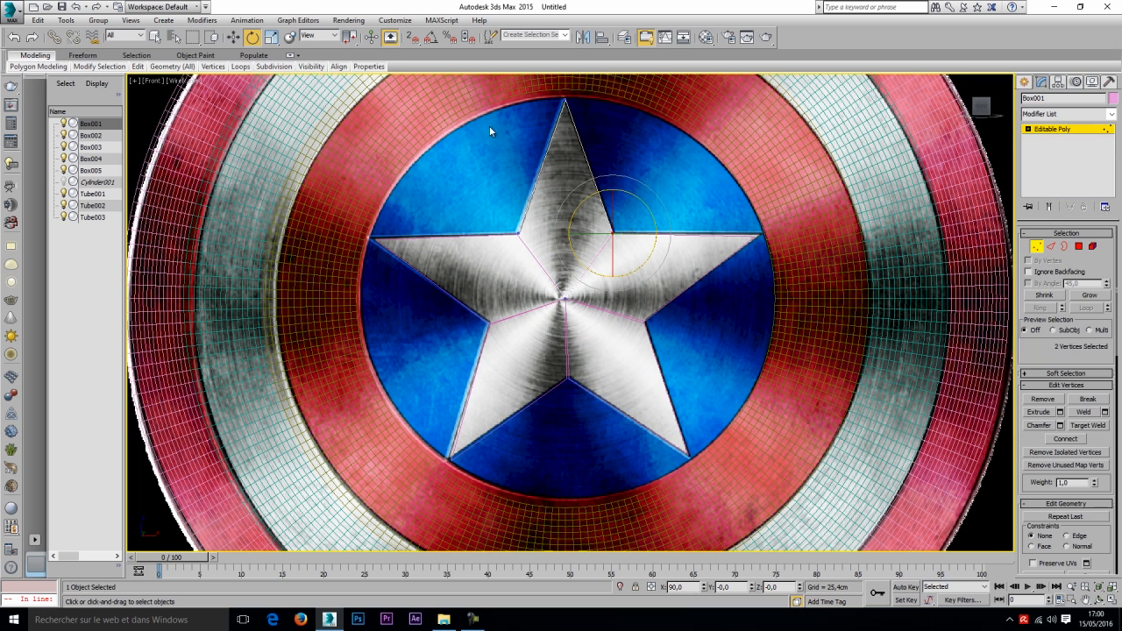
left_click(521, 234)
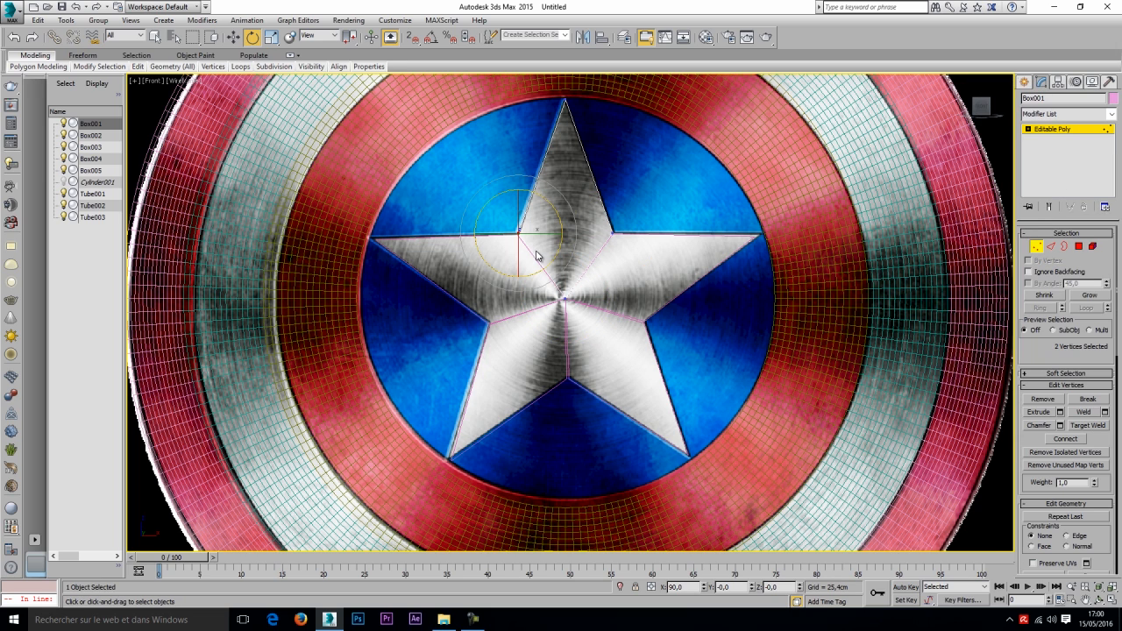
right_click(589, 228)
left_click(693, 242)
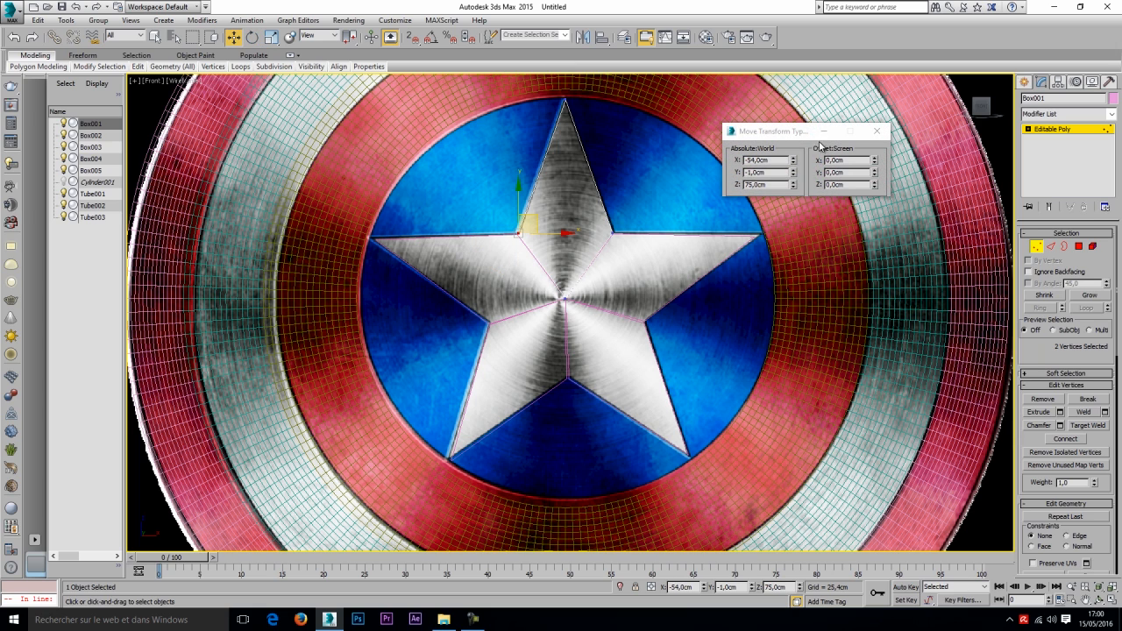
left_click_drag(780, 134, 741, 130)
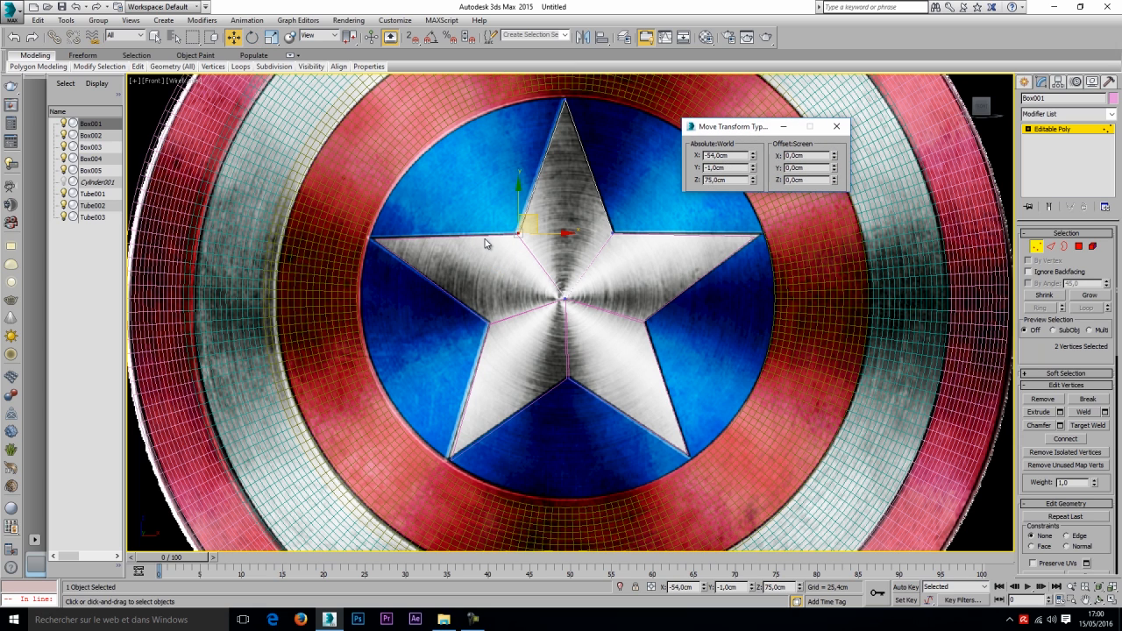
key("1")
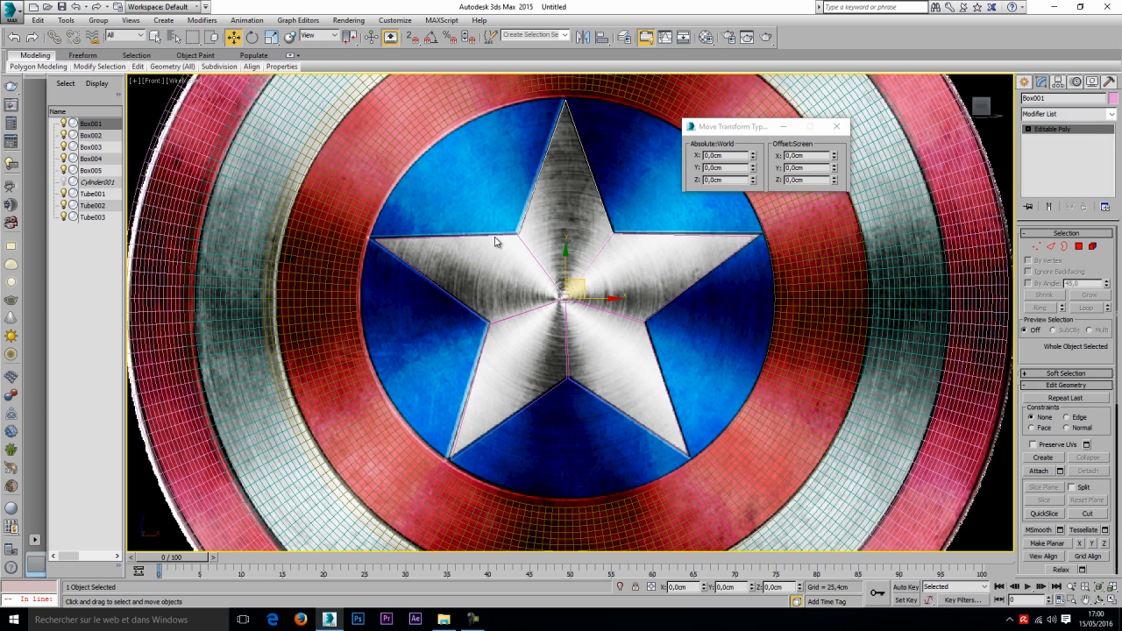
Set the upper left notch vertices of the left star piece to X -54 cm and Z 75 cm, and finish vertex editing.
left_click(445, 303)
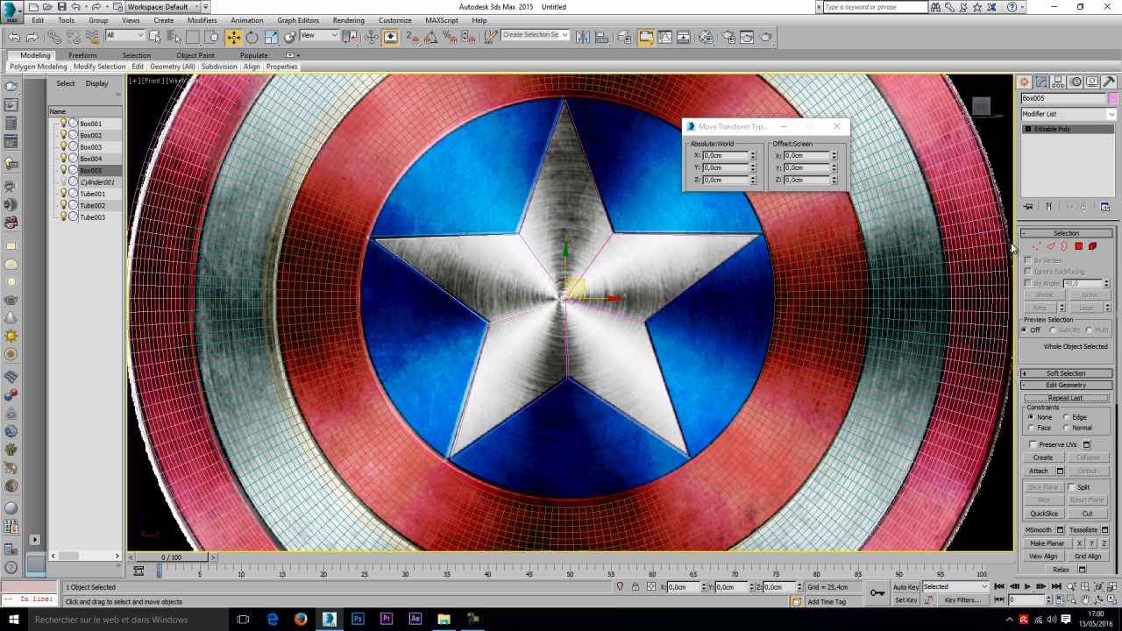
left_click(1036, 247)
left_click_drag(500, 217, 543, 253)
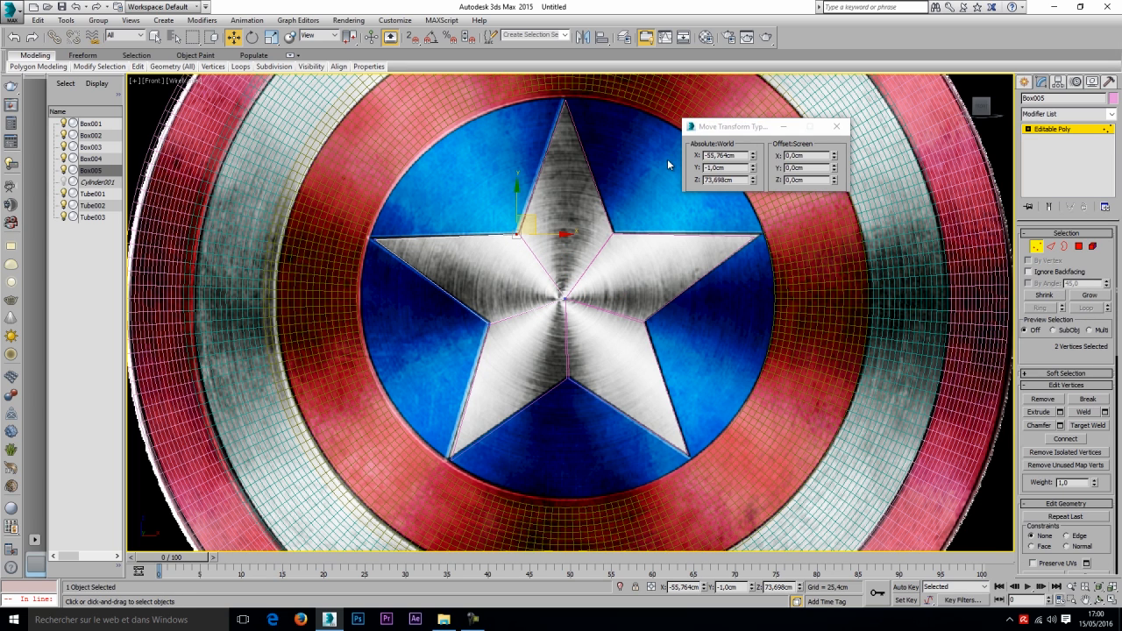
double_click(729, 155)
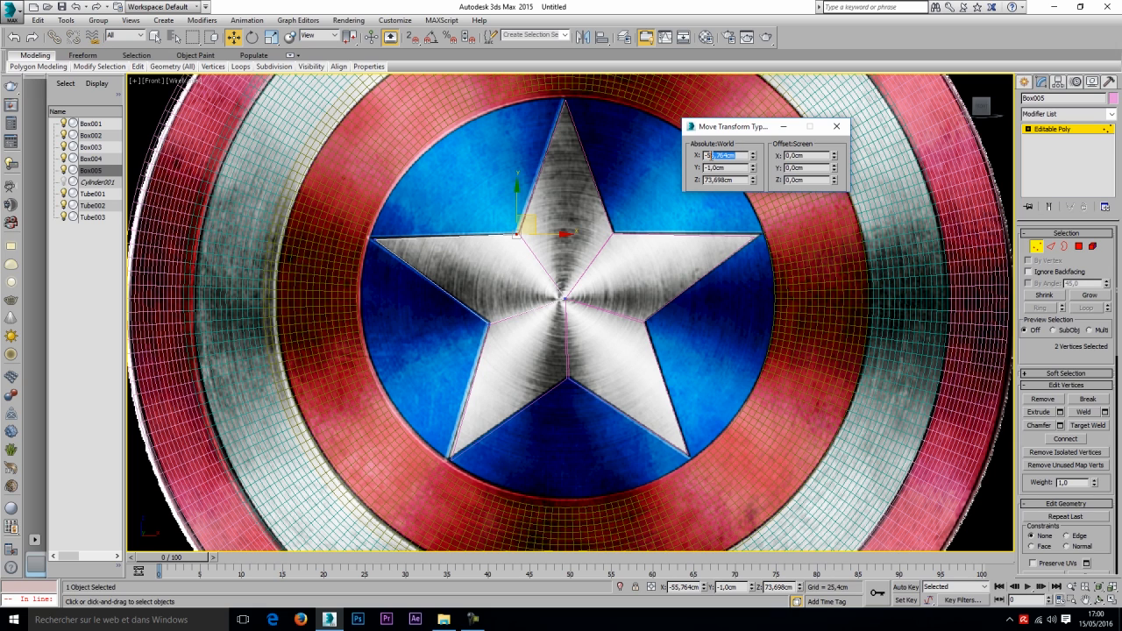
type("-54")
key("Return")
left_click(738, 180)
type("75")
key("Return")
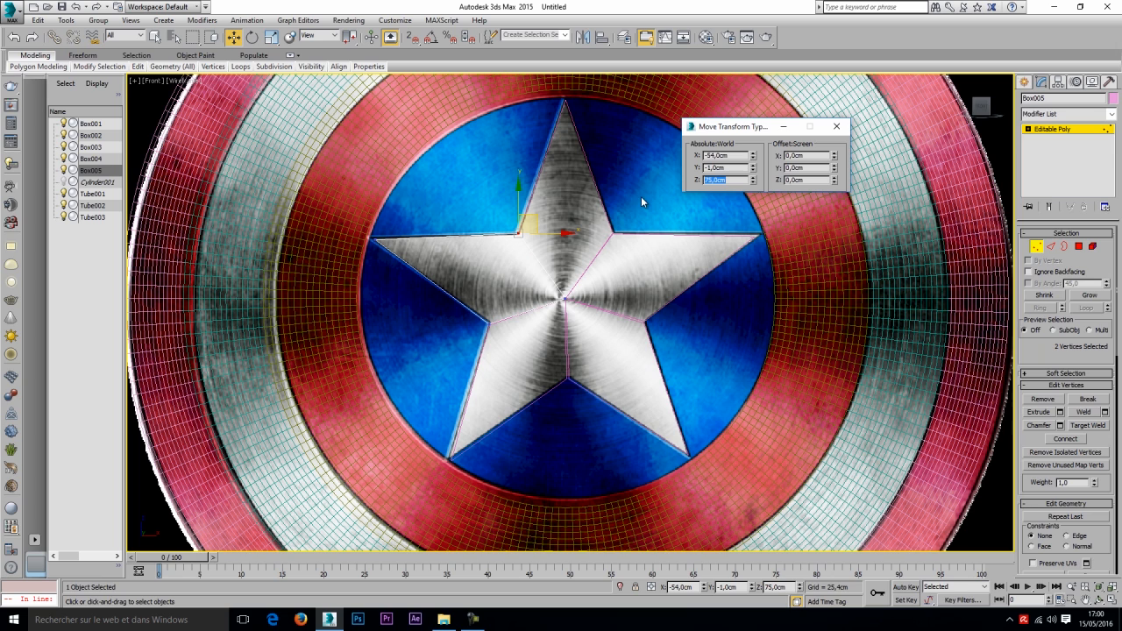
left_click(1037, 247)
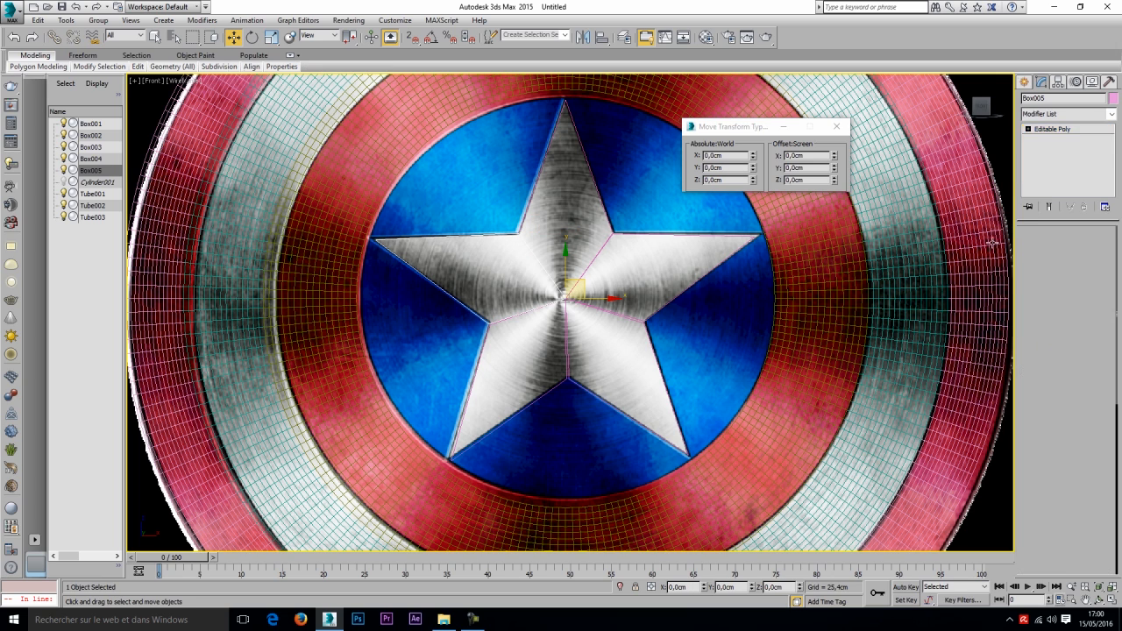
Match the right star piece's upper right notch vertices to the top piece's by setting them to X 54 cm and Z 75 cm.
left_click(609, 225)
left_click(1036, 247)
left_click_drag(633, 218, 579, 248)
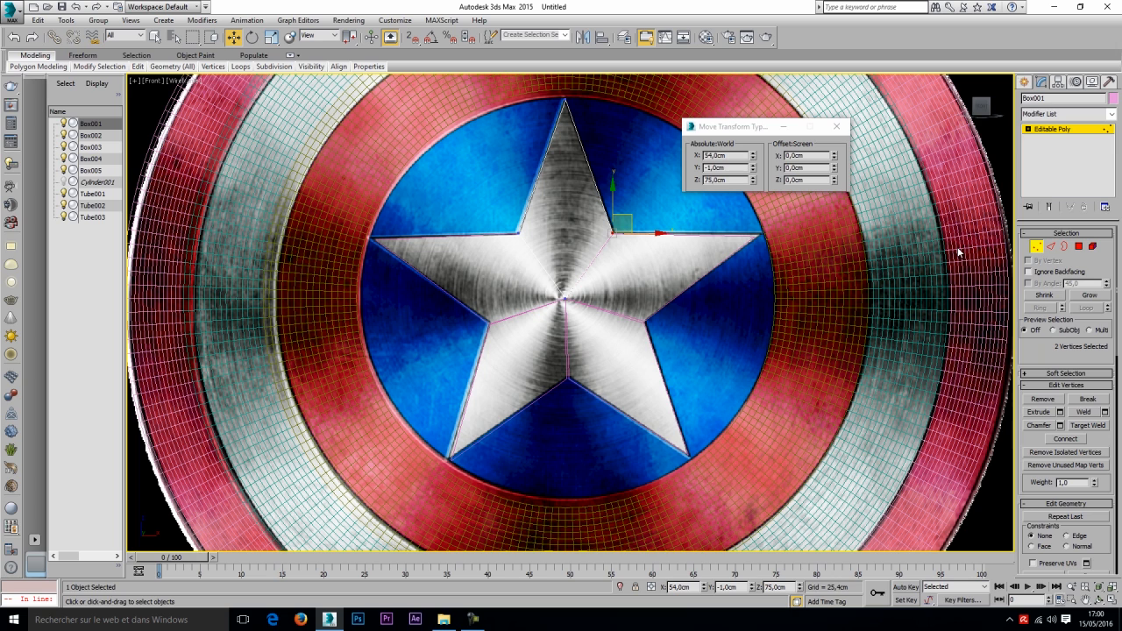
left_click(1036, 246)
left_click(718, 235)
left_click(1036, 247)
left_click_drag(644, 224, 598, 251)
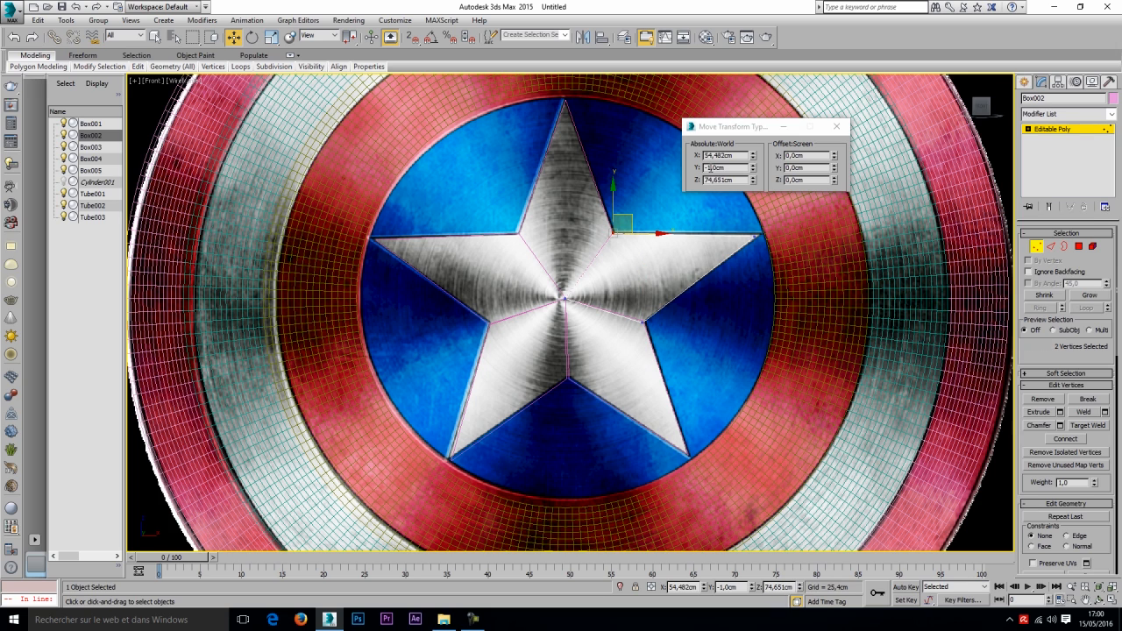
left_click_drag(738, 156, 726, 179)
key("BackSpace")
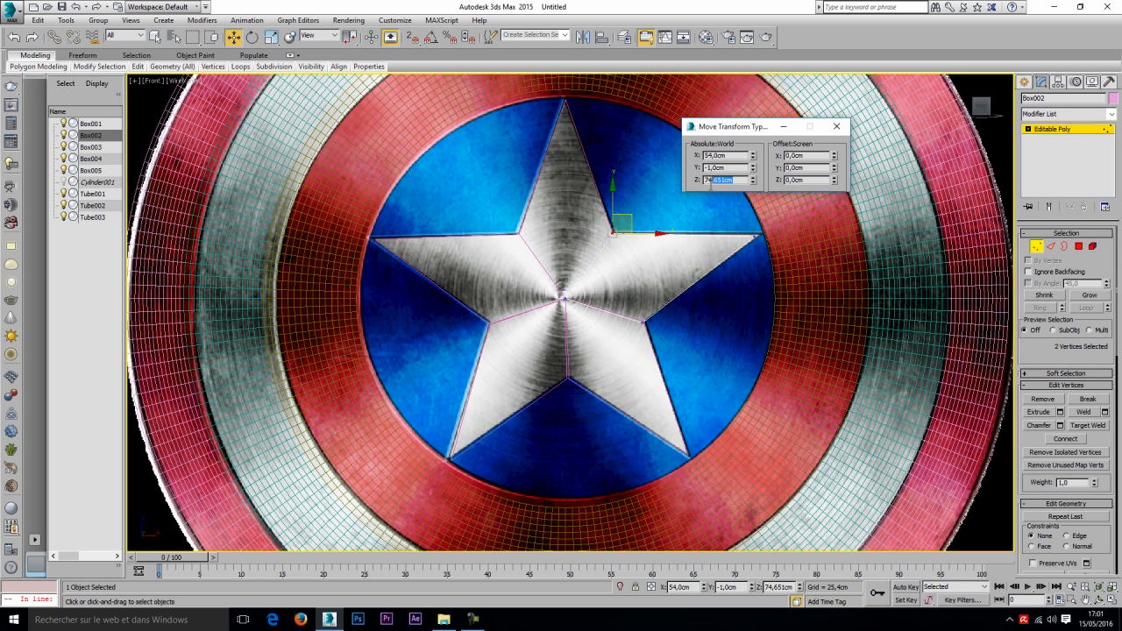
type("5")
key("Return")
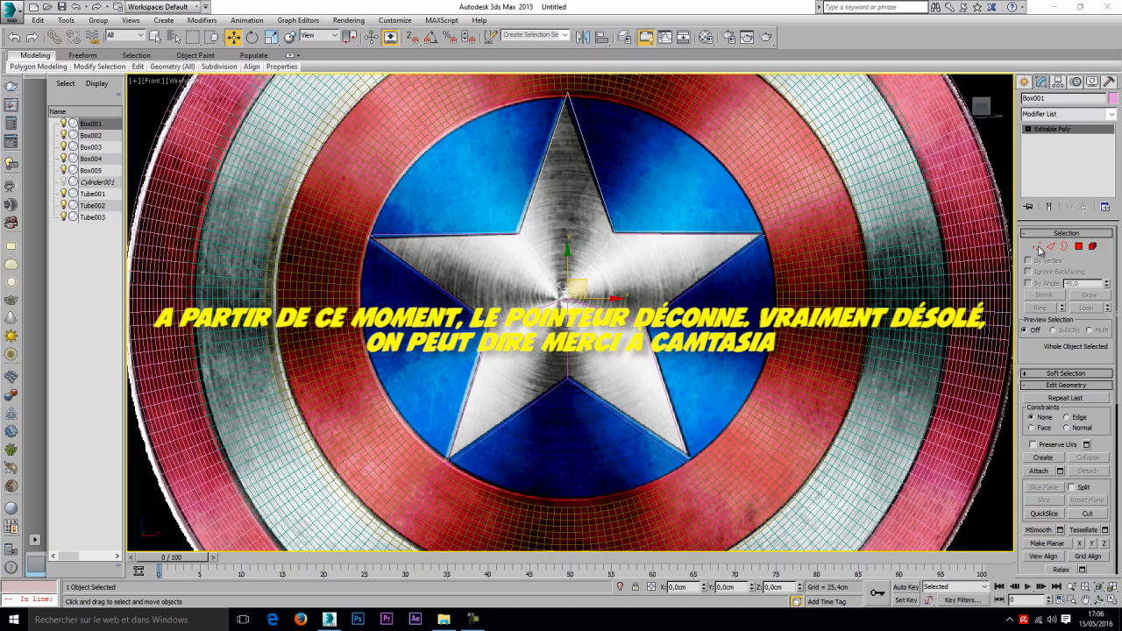
Unhide all objects and show the central cylinder, selected, in the four-viewport layout.
middle_click_drag(483, 401, 466, 384)
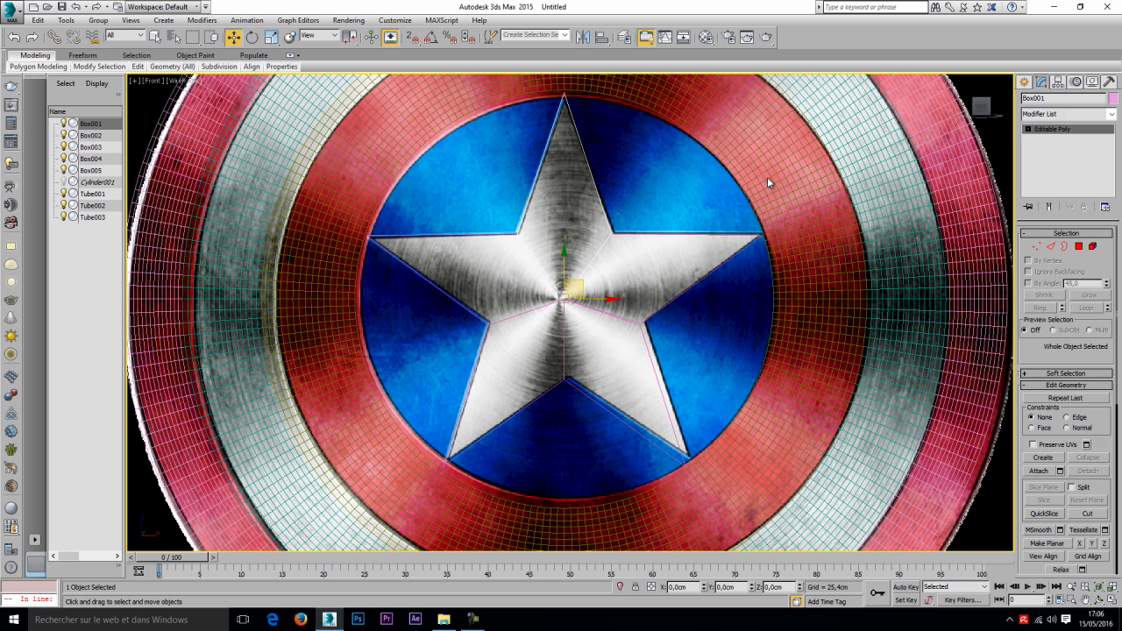
key("d")
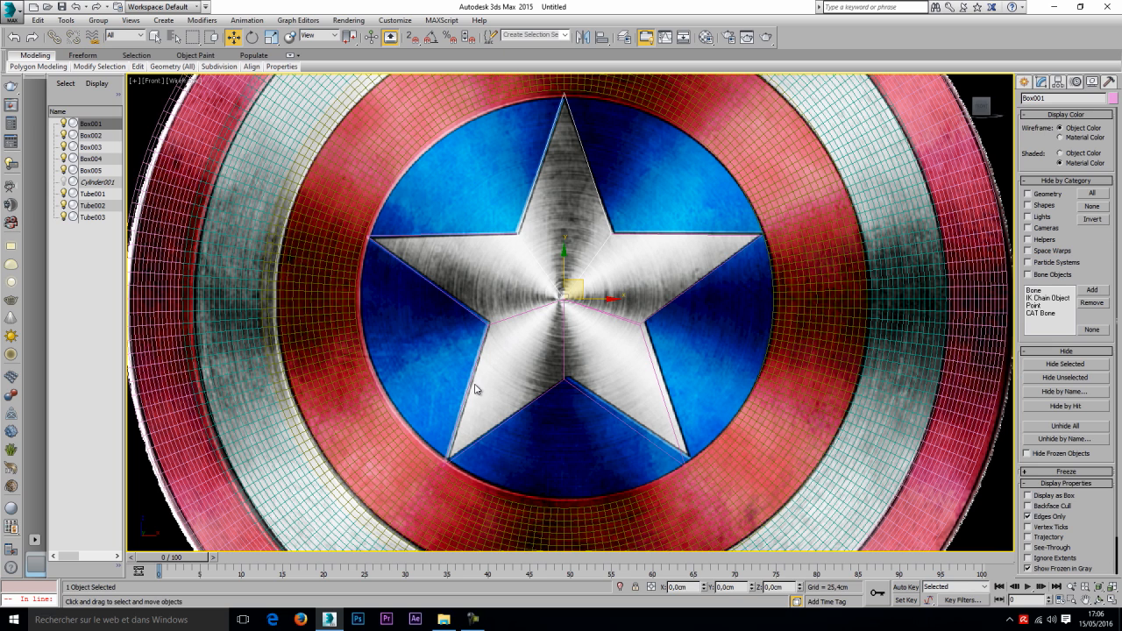
left_click(1065, 426)
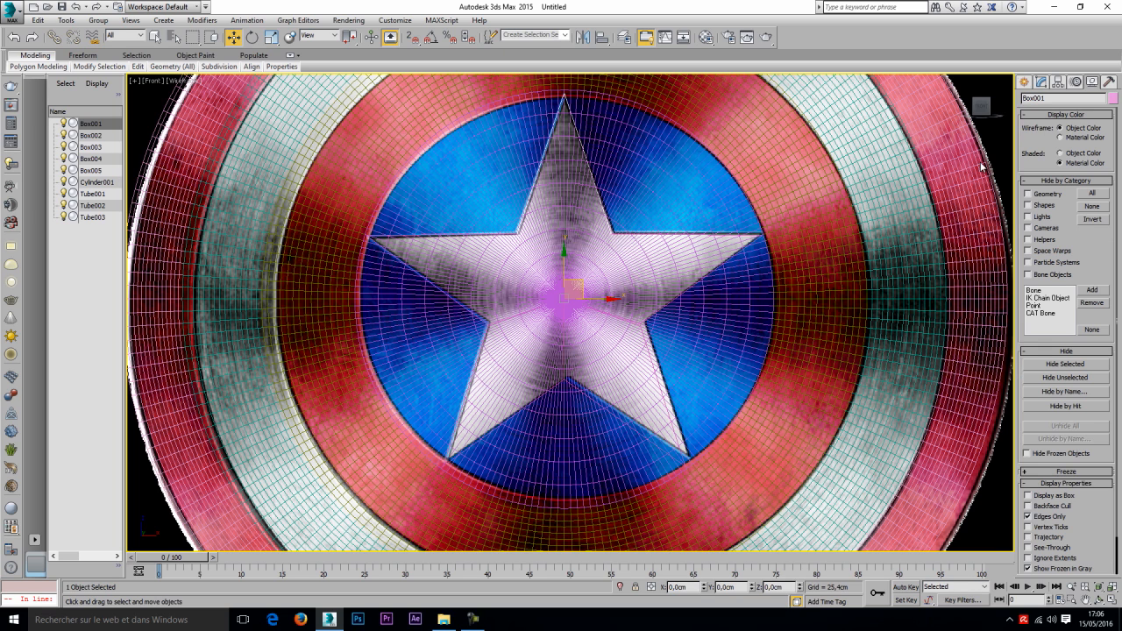
left_click(756, 217)
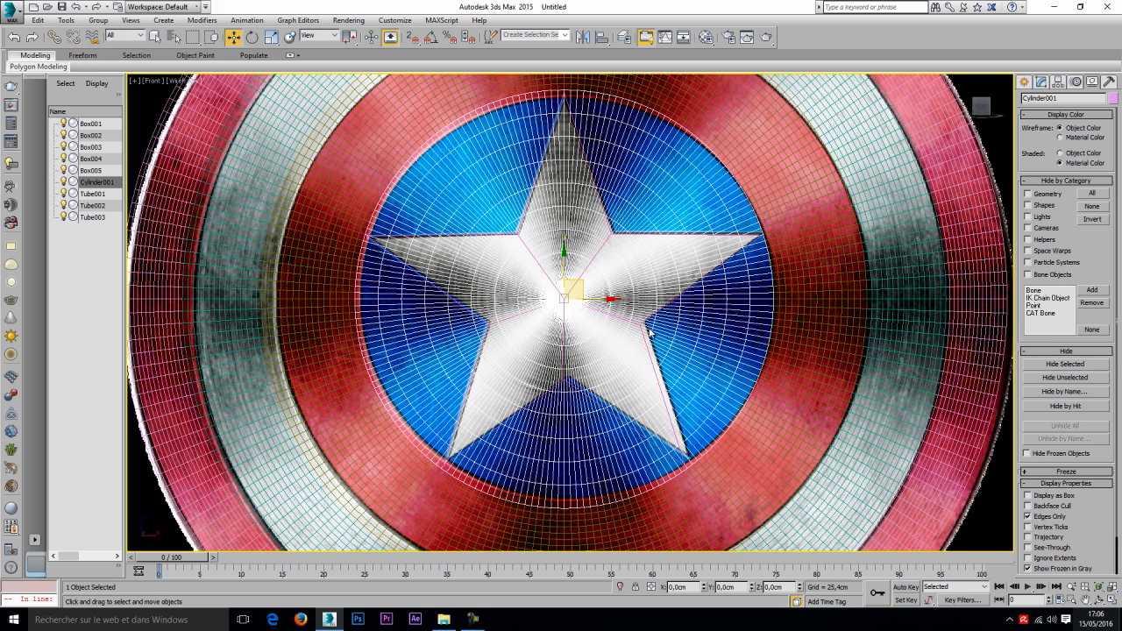
key("alt+w")
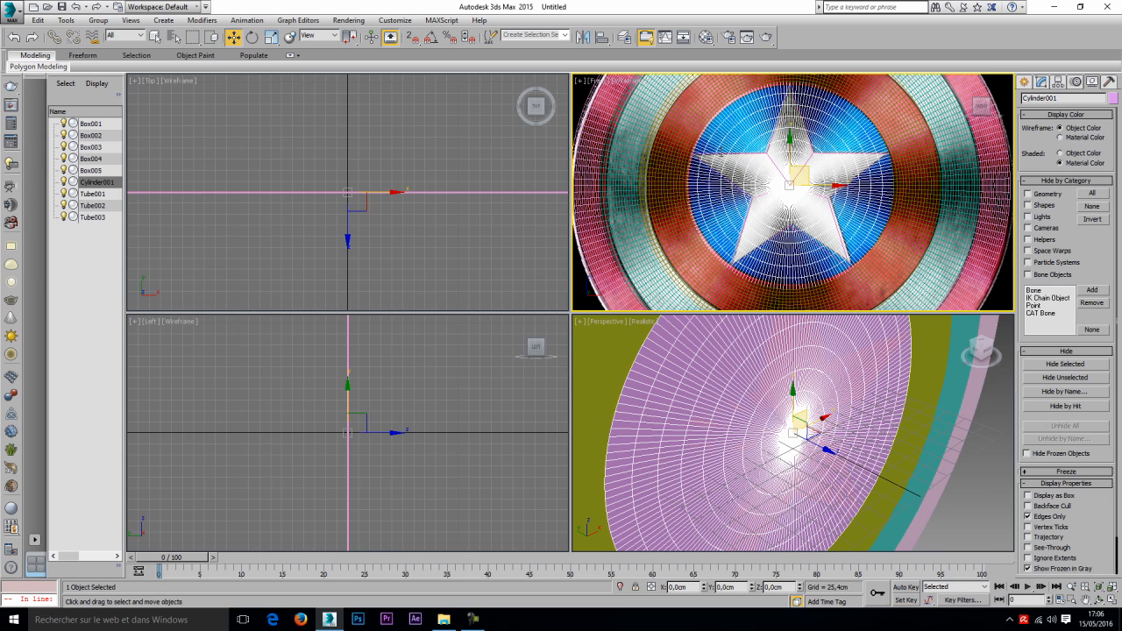
Select the five star pieces Box001 to Box005 and move them slightly out from the disc to about Y -1.5 cm.
key("h")
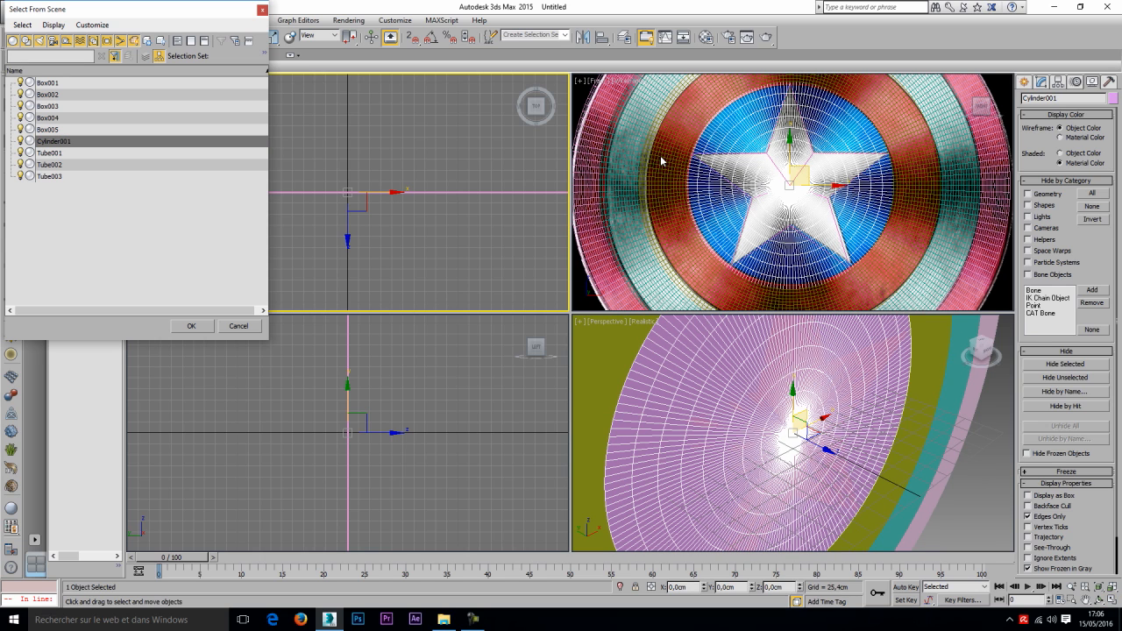
key("Down")
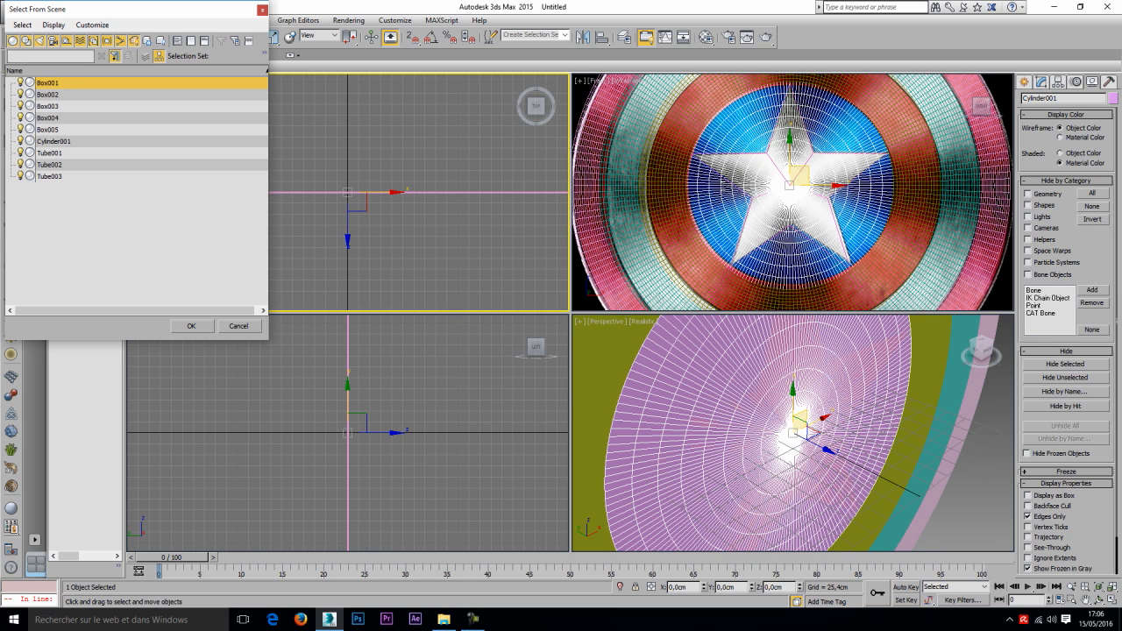
key("shift+Down")
key("shift+Down")
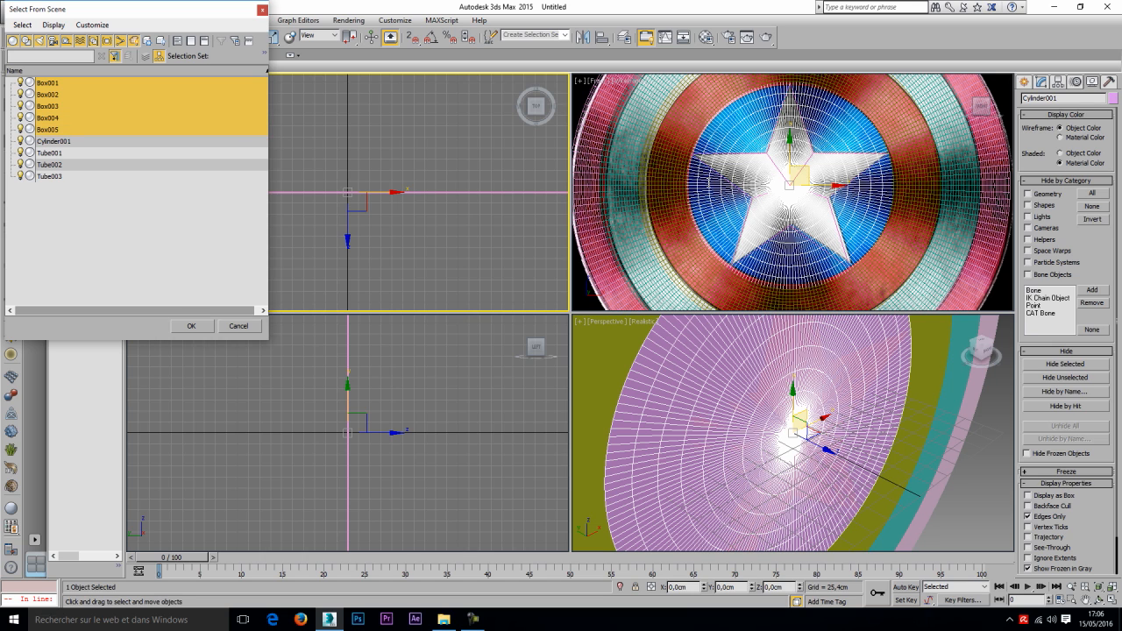
key("Return")
right_click(340, 191)
left_click(377, 203)
right_click(357, 422)
scroll(358, 423, "up", 10)
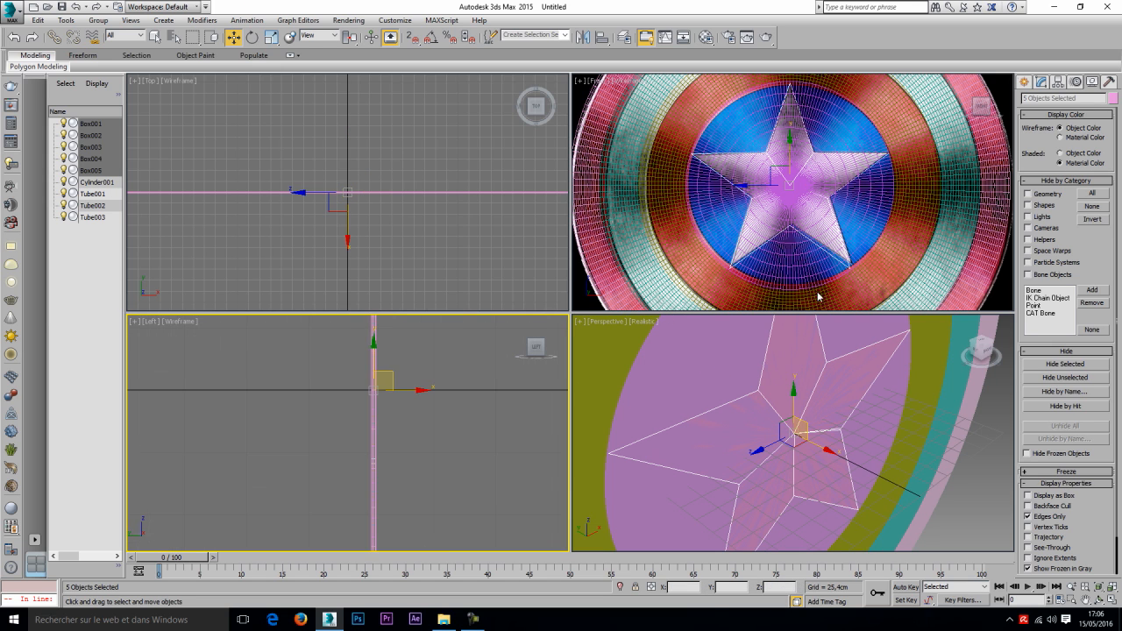
left_click_drag(400, 413, 415, 413)
left_click_drag(1039, 250, 597, 370)
Replace the reference image in the front view's background with a solid color and show the whole shield.
right_click(729, 158)
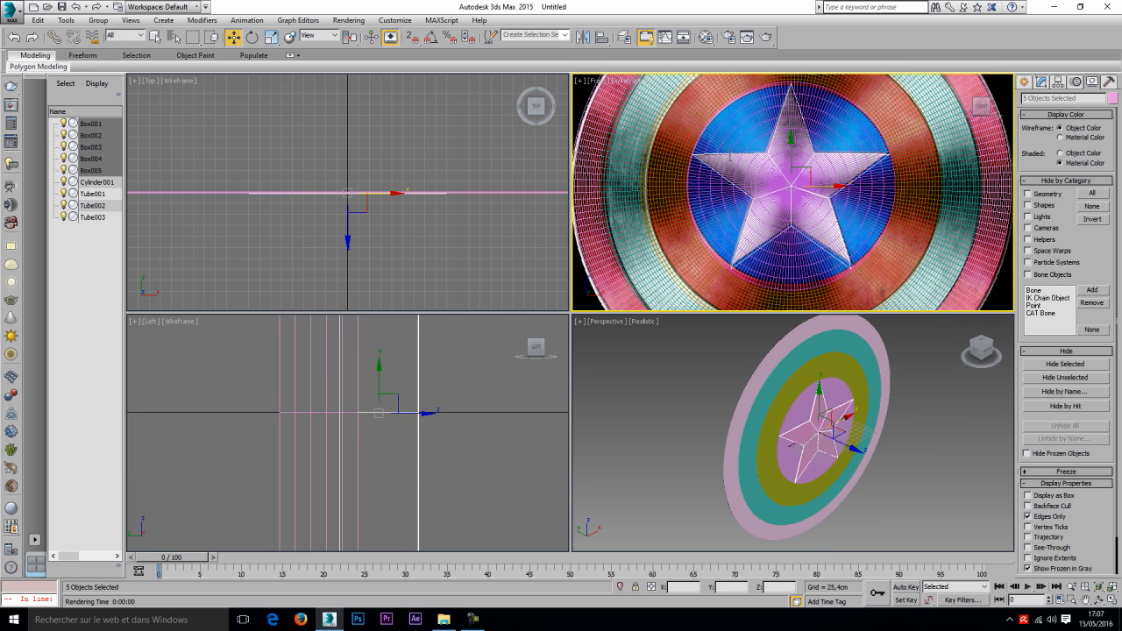
left_click(130, 20)
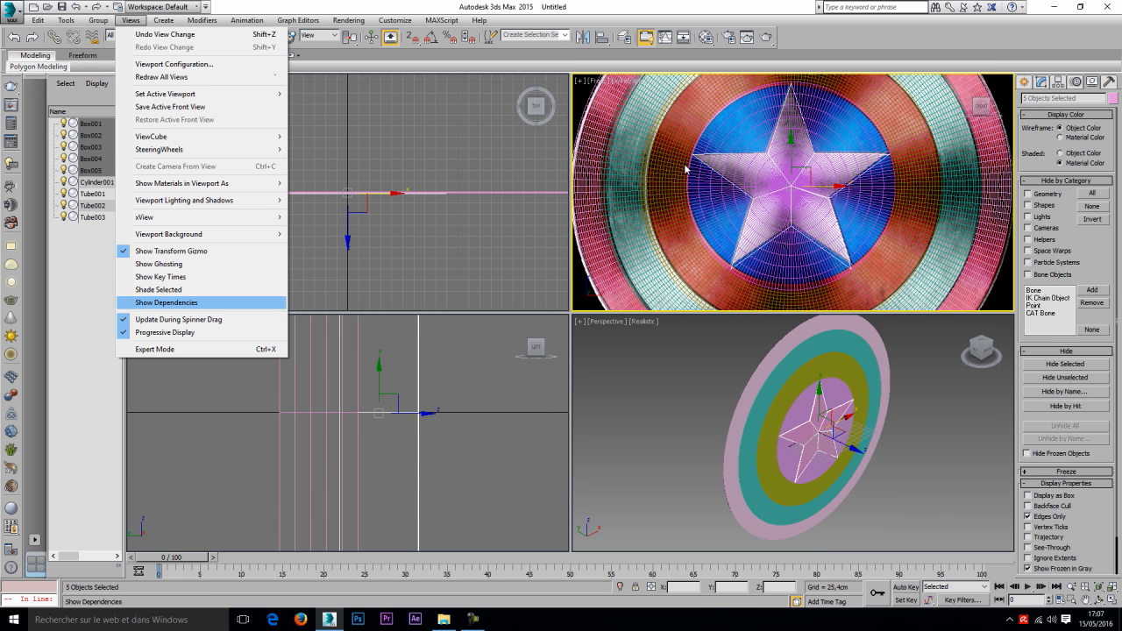
mouse_move(169, 234)
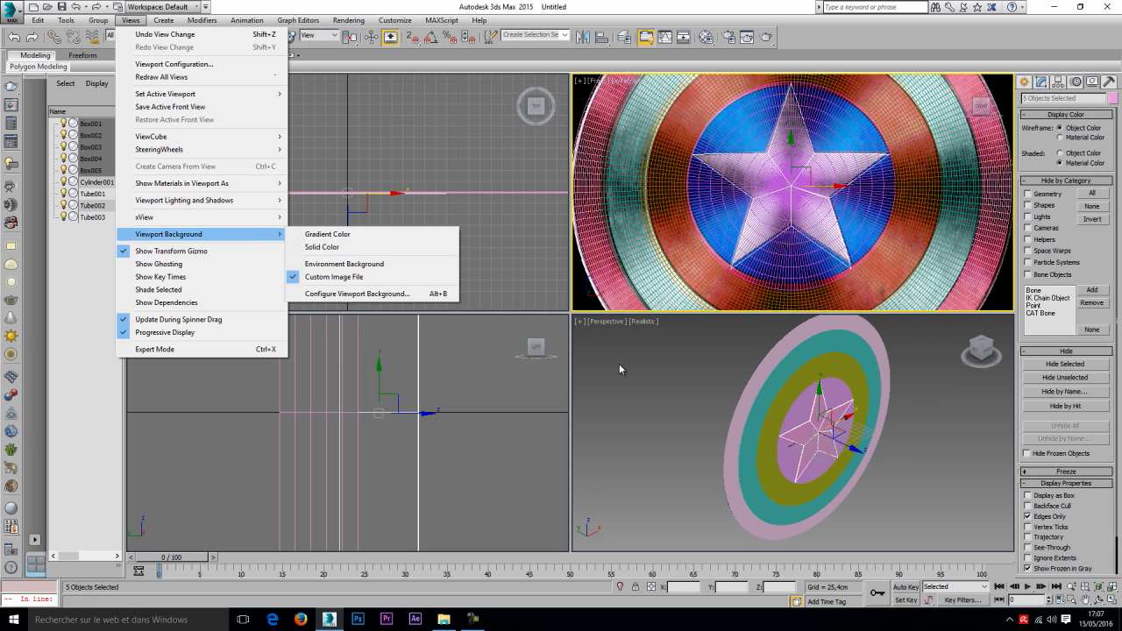
left_click(322, 247)
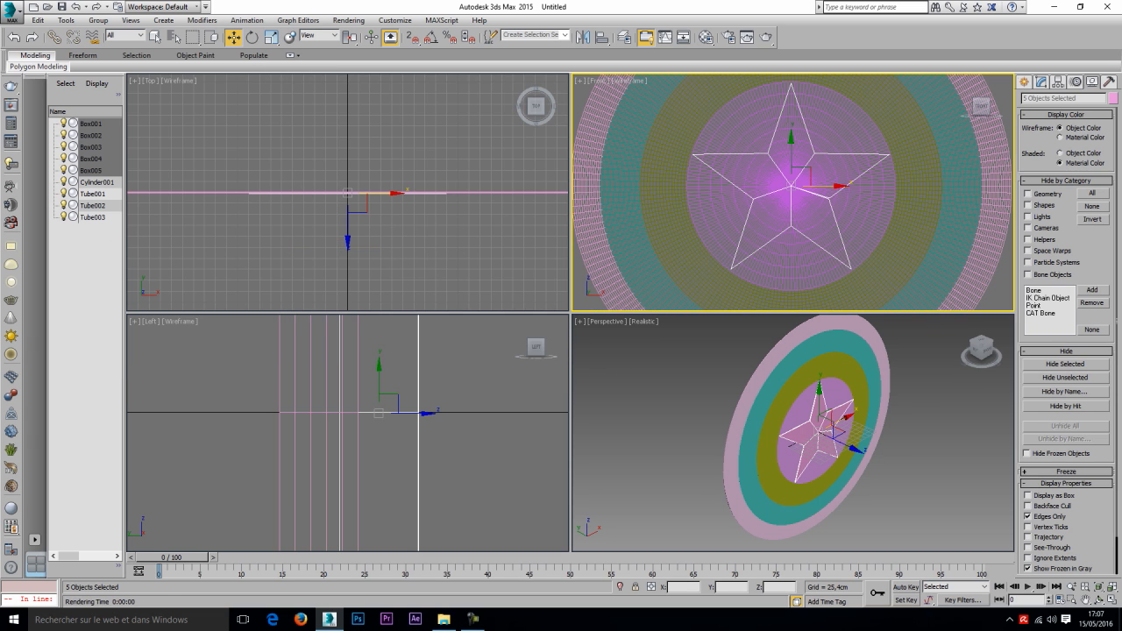
scroll(829, 193, "up", 2)
scroll(829, 193, "down", 5)
scroll(829, 193, "up", 1)
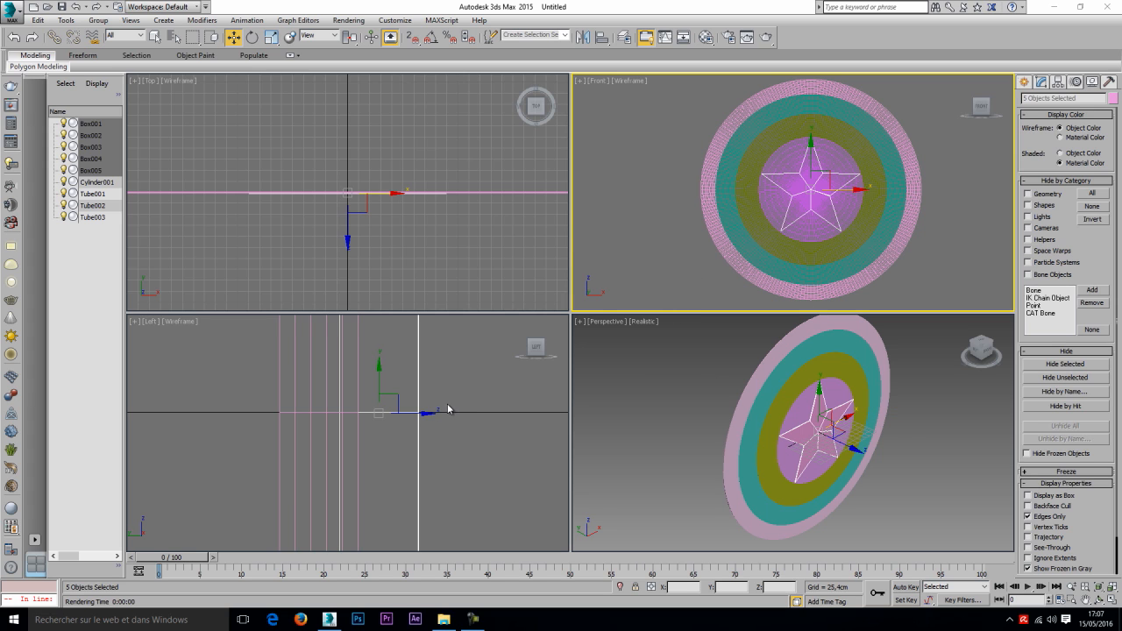
Attach the other four star pieces Box001, Box003, Box004 and Box005 to the Box002 editable poly.
left_click(839, 172)
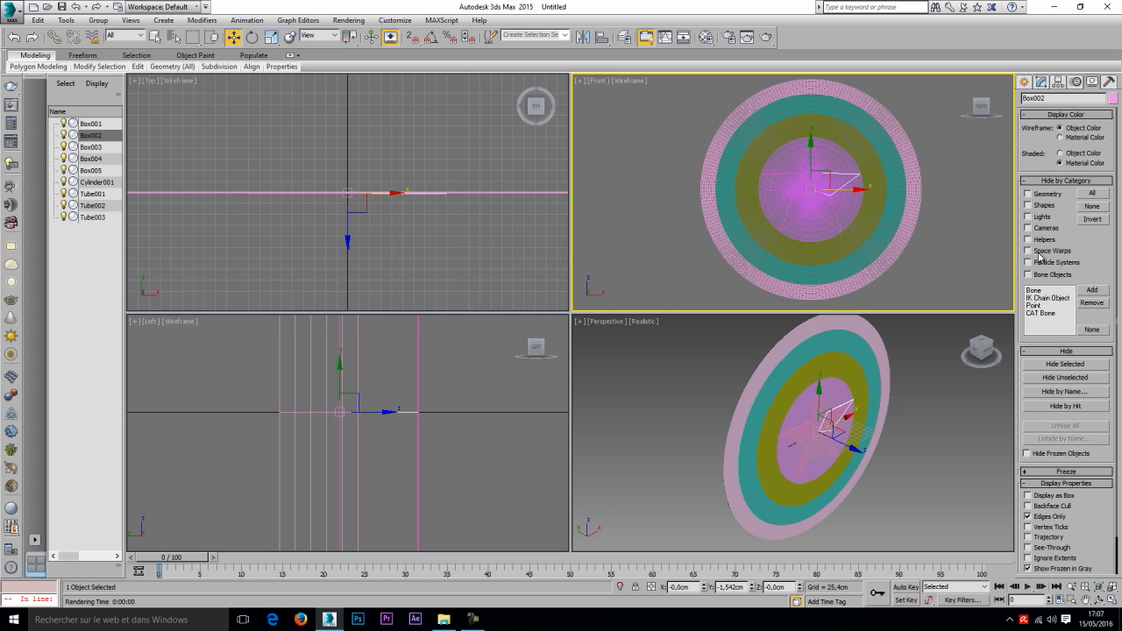
scroll(632, 370, "up", 3)
scroll(693, 234, "down", 3)
key("1")
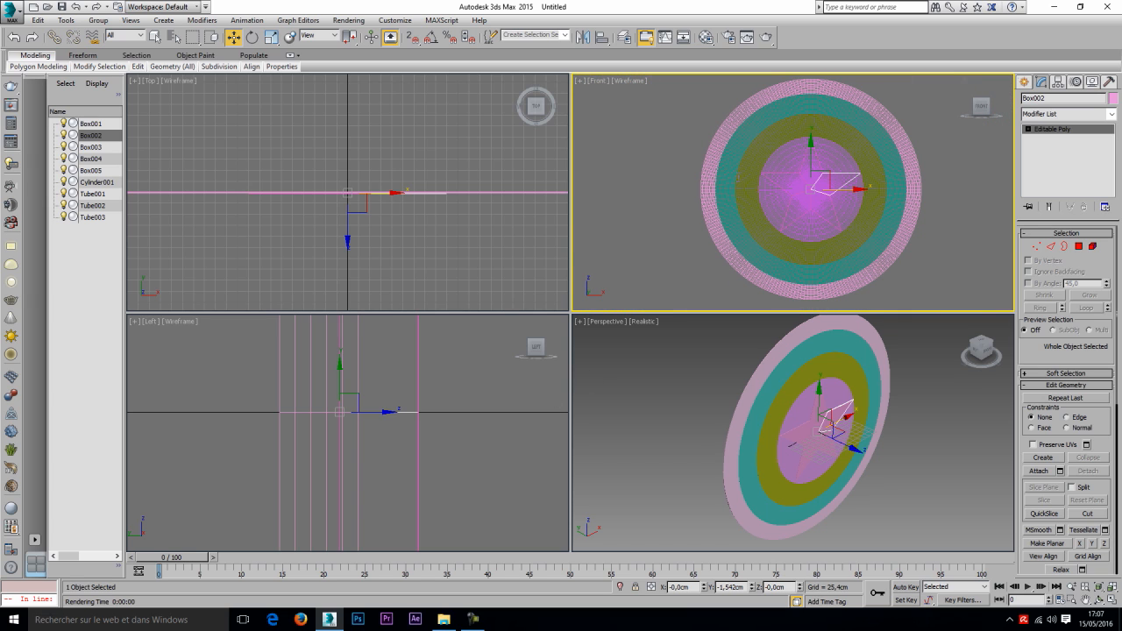
scroll(1066, 395, "down", 3)
left_click(1040, 385)
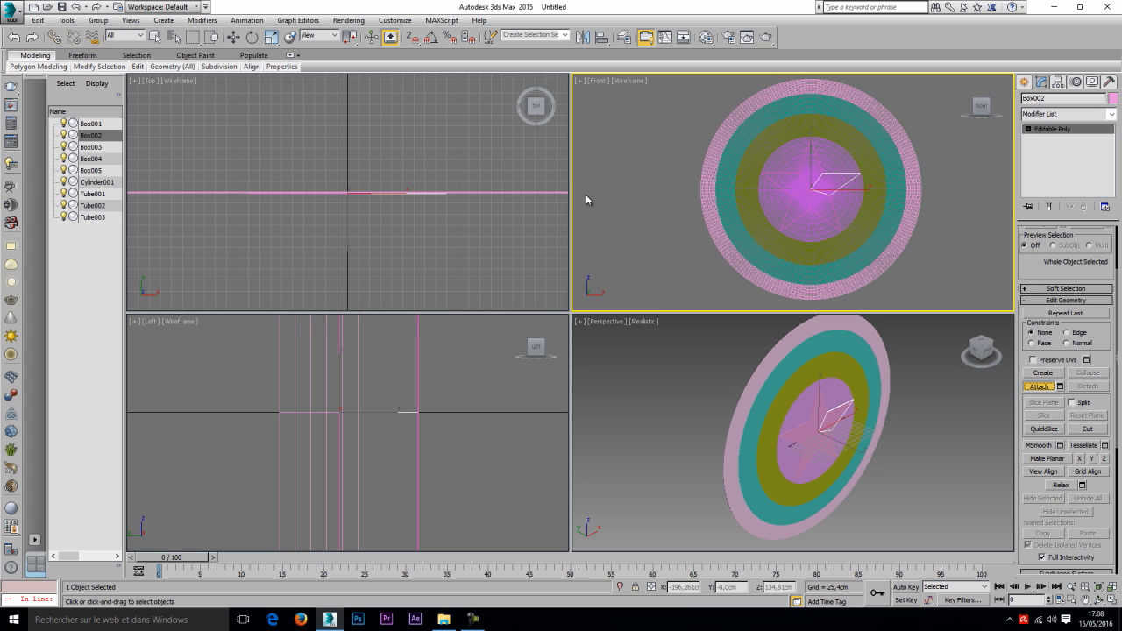
key("h")
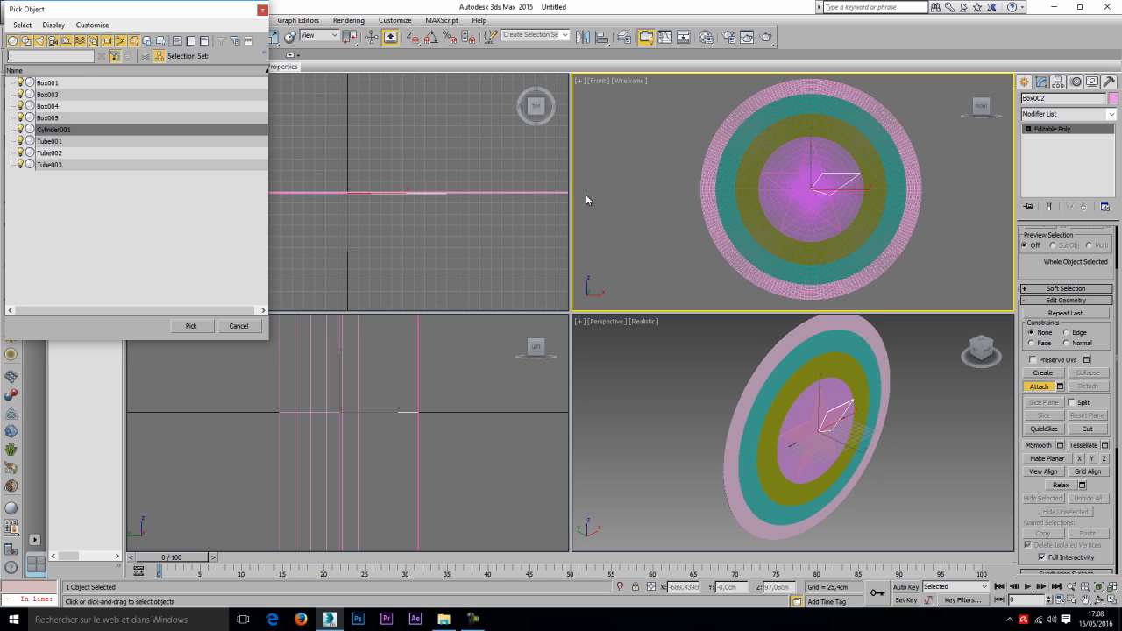
double_click(47, 83)
key("h")
double_click(47, 83)
key("h")
key("Return")
key("h")
key("Return")
Attach Cylinder001 and the tubes Tube001, Tube002 and Tube003 to Box002 as well, and end the Attach command.
key("h")
key("Return")
key("h")
key("Return")
key("h")
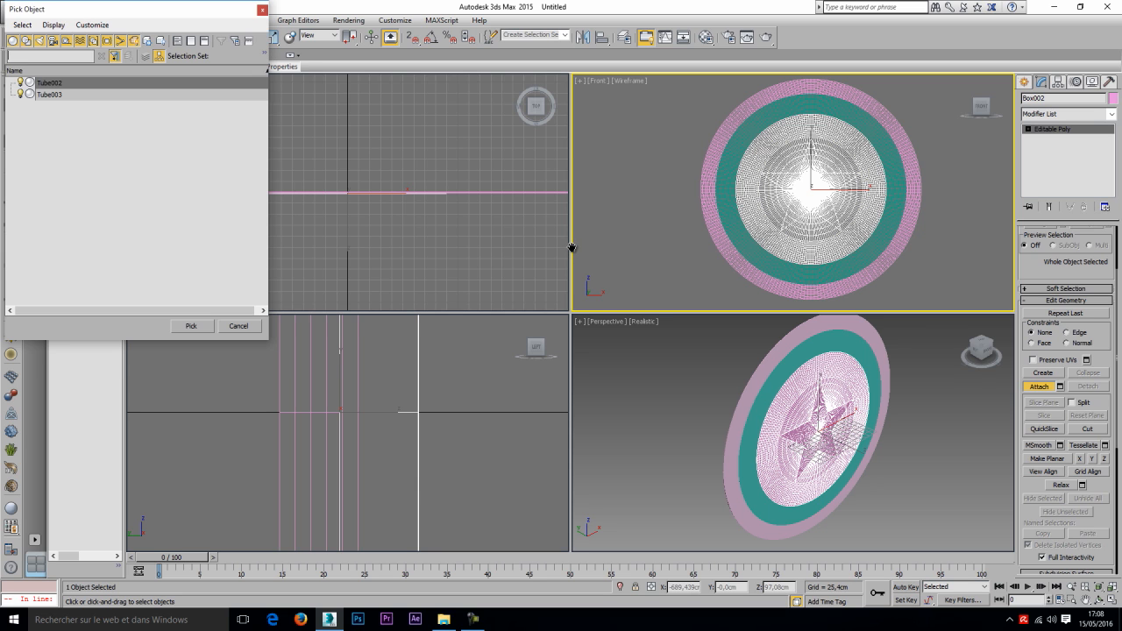
key("Return")
key("h")
key("Return")
key("h")
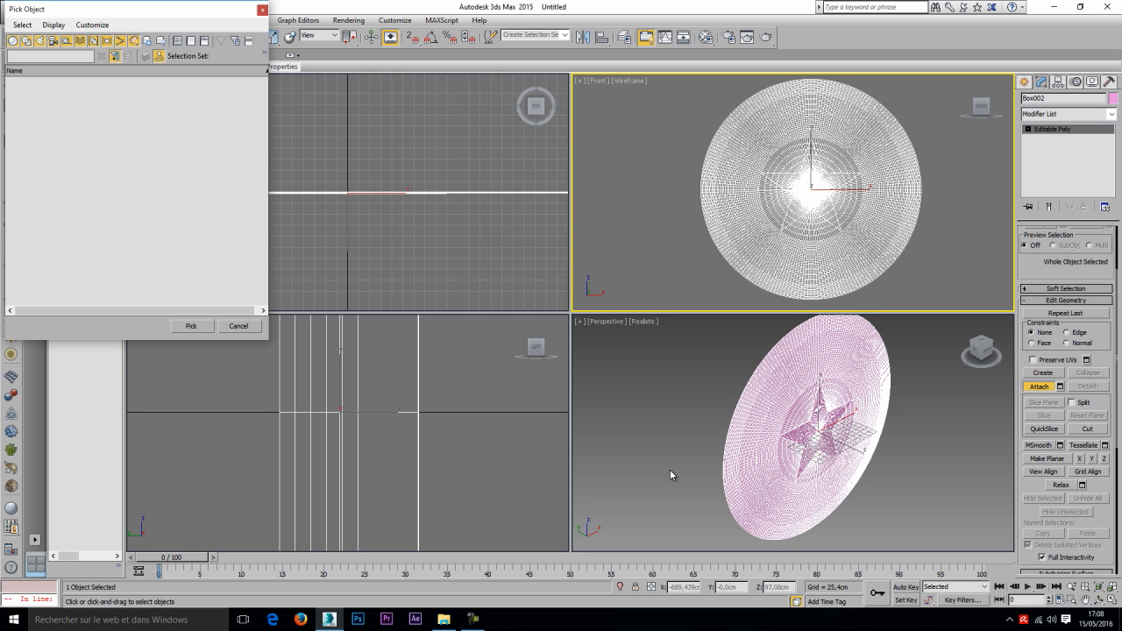
key("Escape")
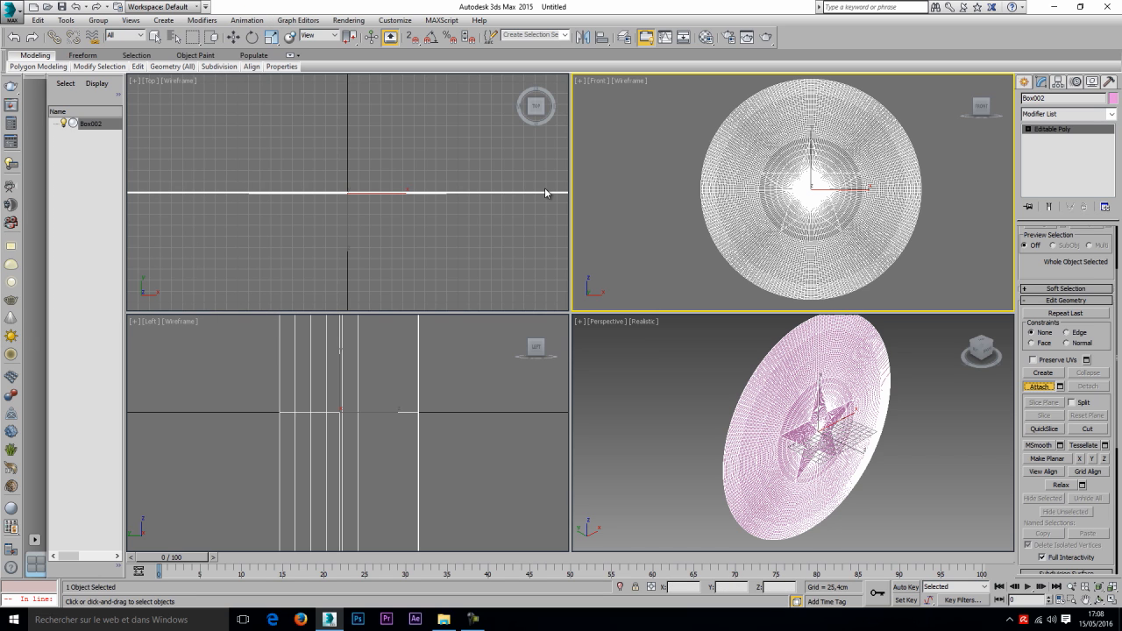
key("w")
key("ctrl+d")
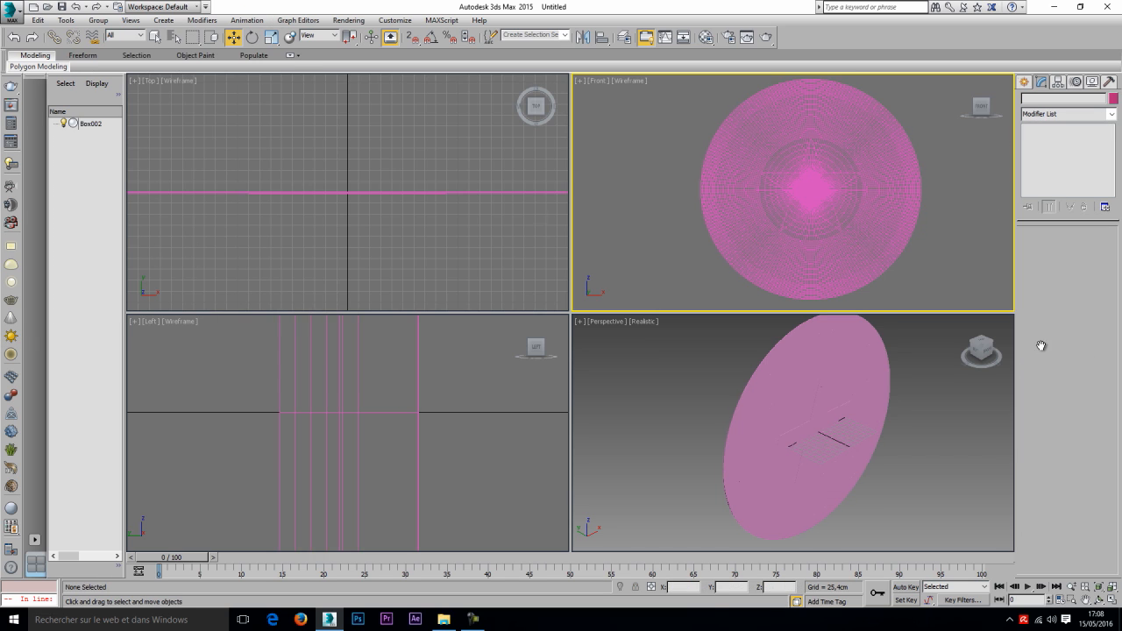
key("ctrl+z")
key("shift+z")
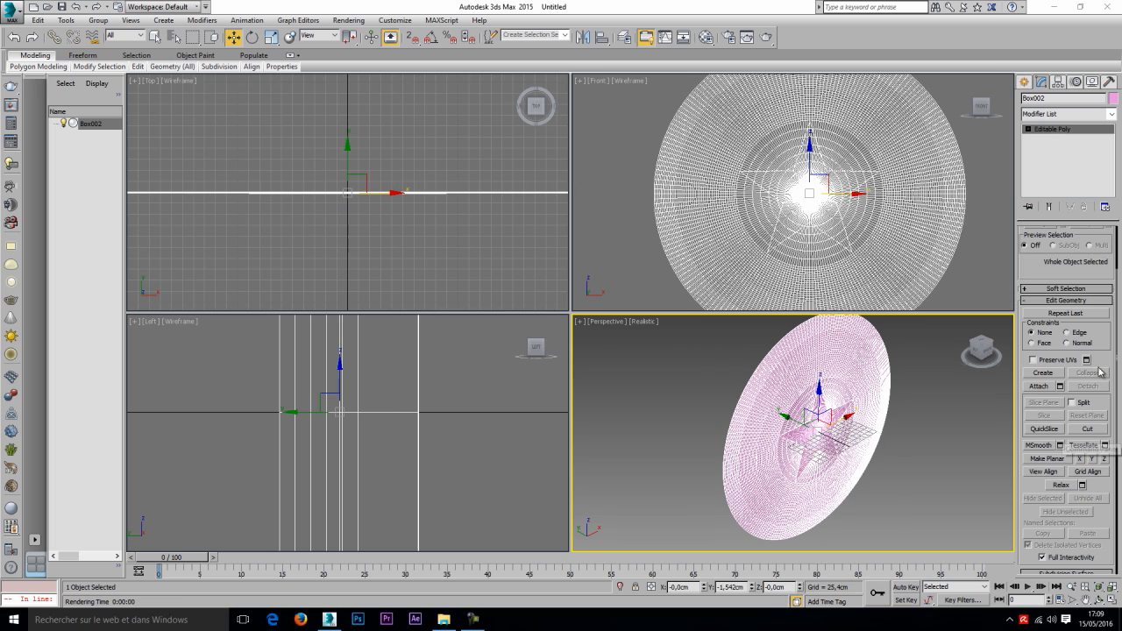
key("ctrl+z")
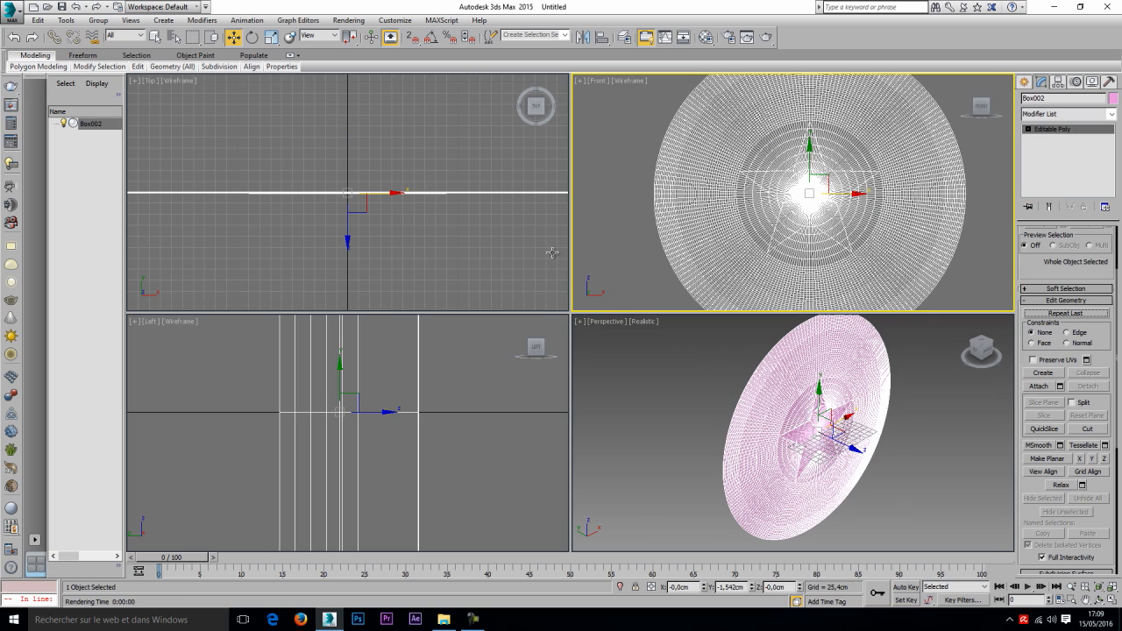
In vertex mode, check the absolute world position of the disc's ring vertices just above the star's top tip.
key("alt+w")
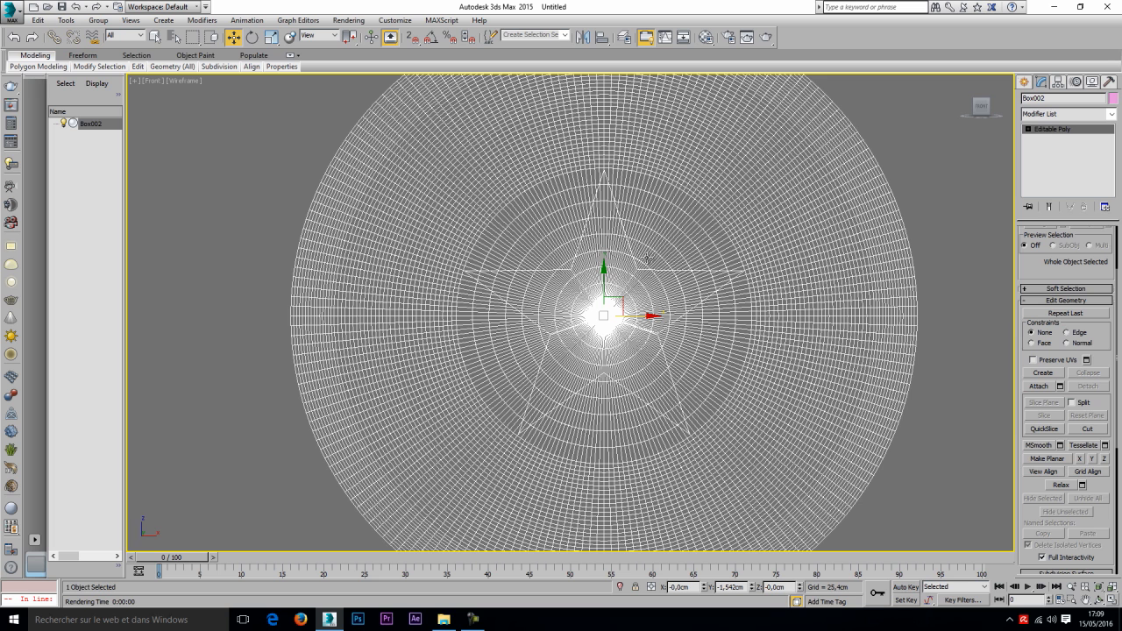
scroll(646, 257, "up", 5)
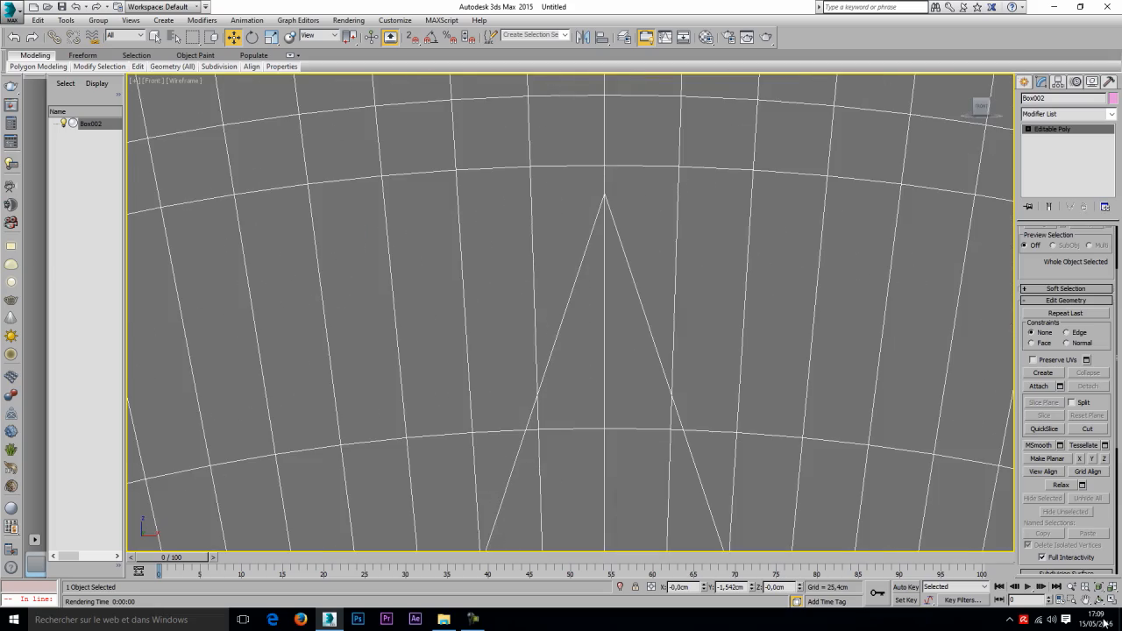
scroll(612, 182, "up", 3)
scroll(612, 182, "down", 14)
scroll(613, 182, "up", 6)
scroll(613, 183, "up", 6)
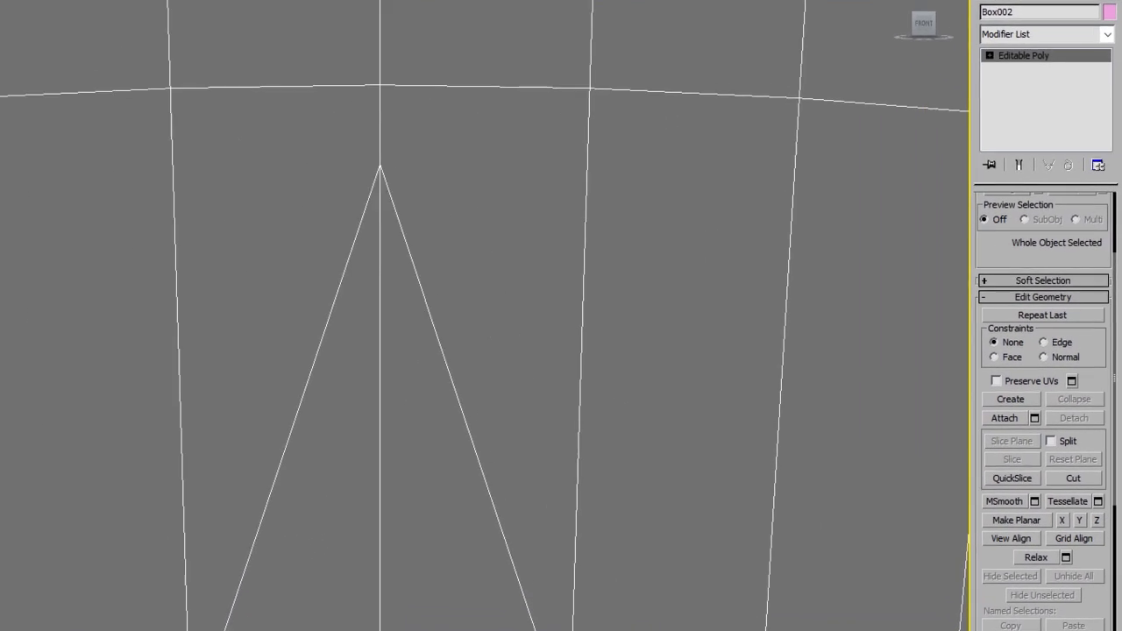
left_click(1028, 129)
left_click(1048, 140)
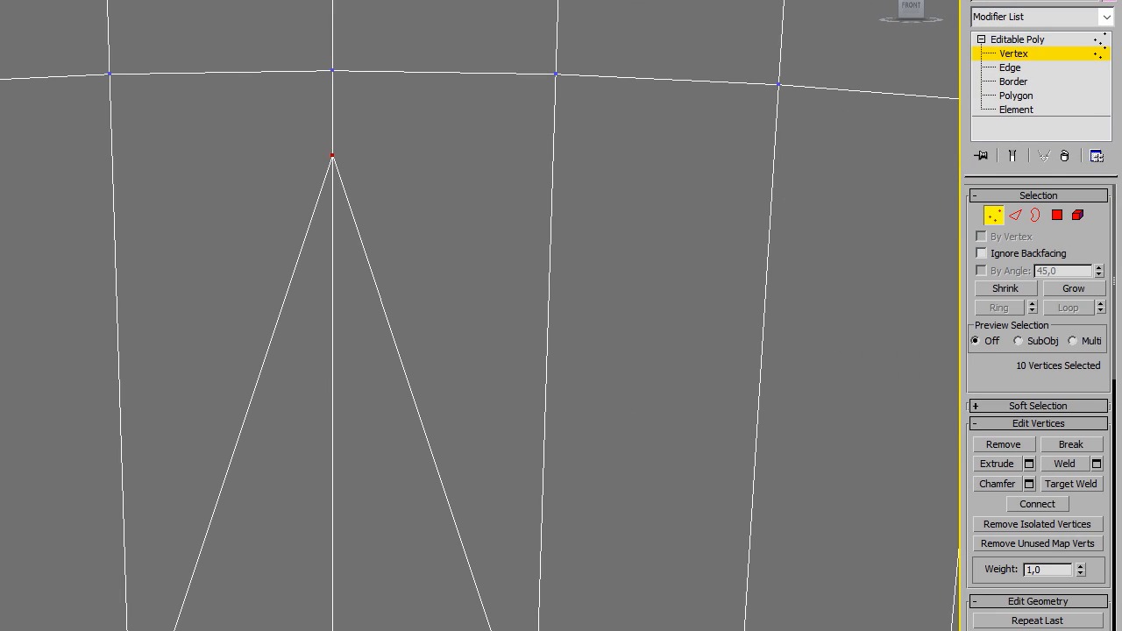
left_click_drag(299, 54, 367, 80)
right_click(375, 95)
key("F12")
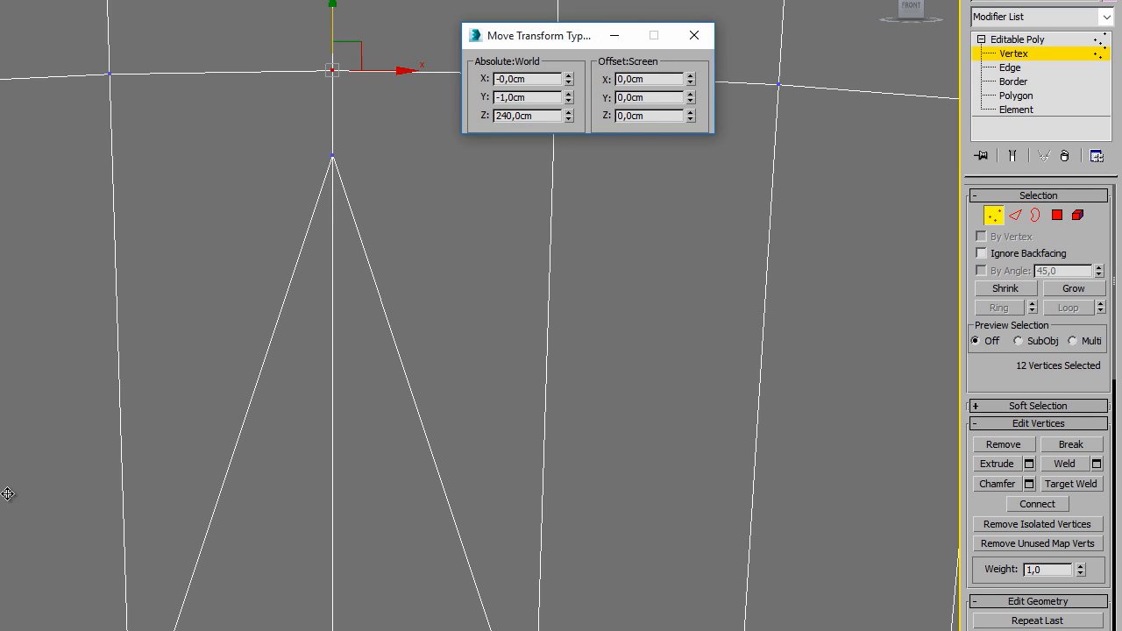
Set the absolute Z position of the star's top tip vertices to 240 cm to meet the ring.
left_click_drag(309, 144, 354, 164)
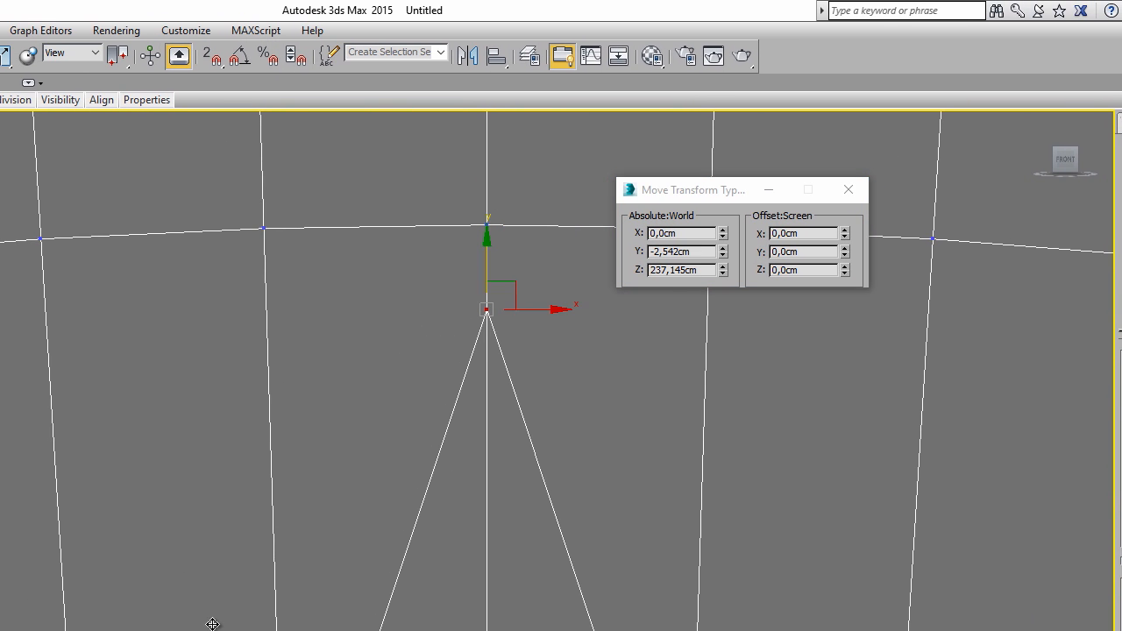
double_click(675, 270)
type("240")
key("Return")
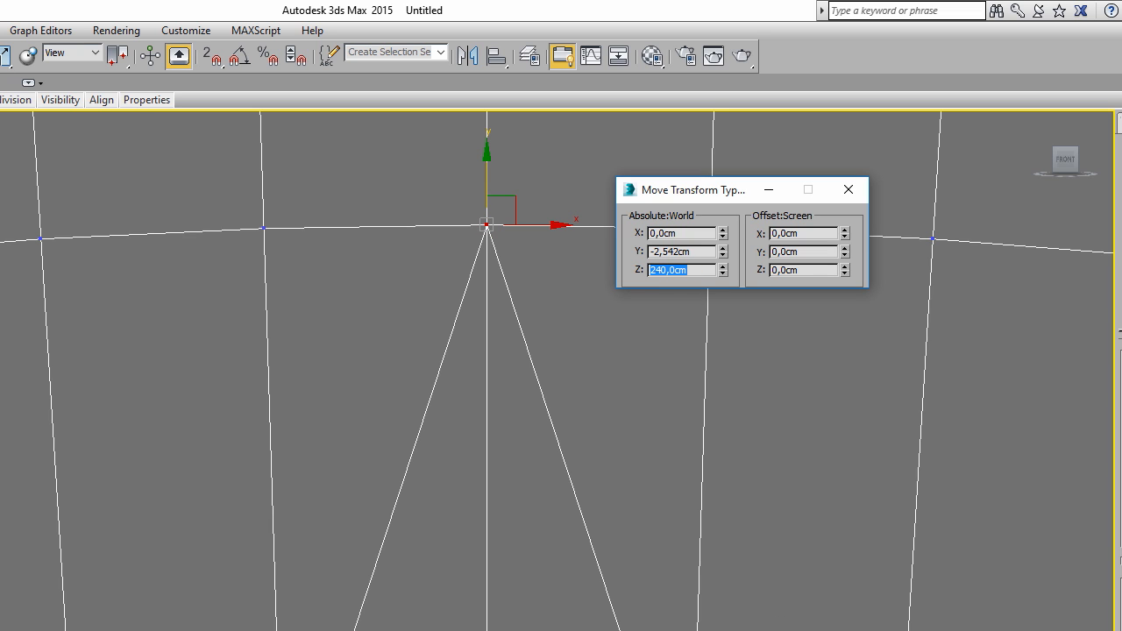
scroll(500, 338, "down", 10)
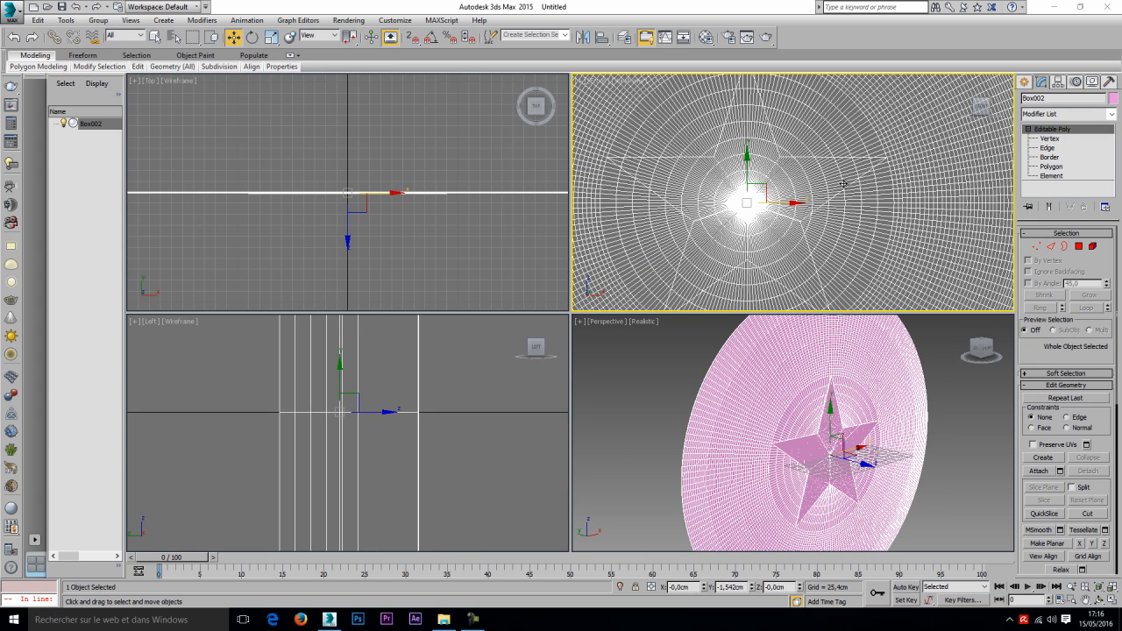
Switch the shield to edge editing, clear the existing edge selection and turn on Ignore Backfacing.
key("2")
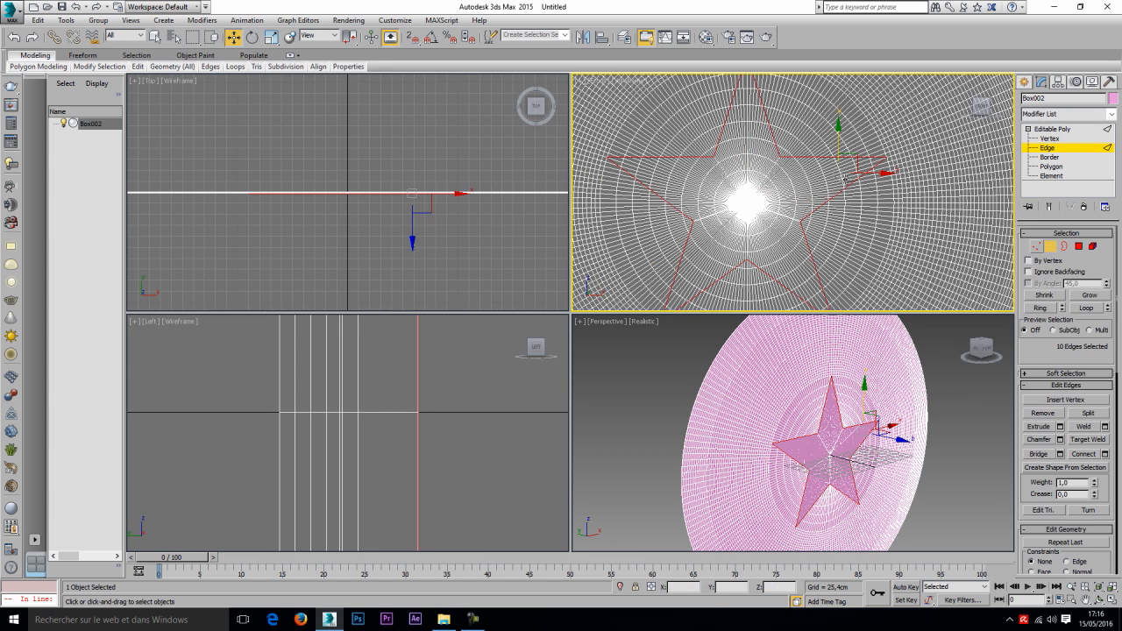
scroll(844, 178, "up", 10)
left_click(999, 192)
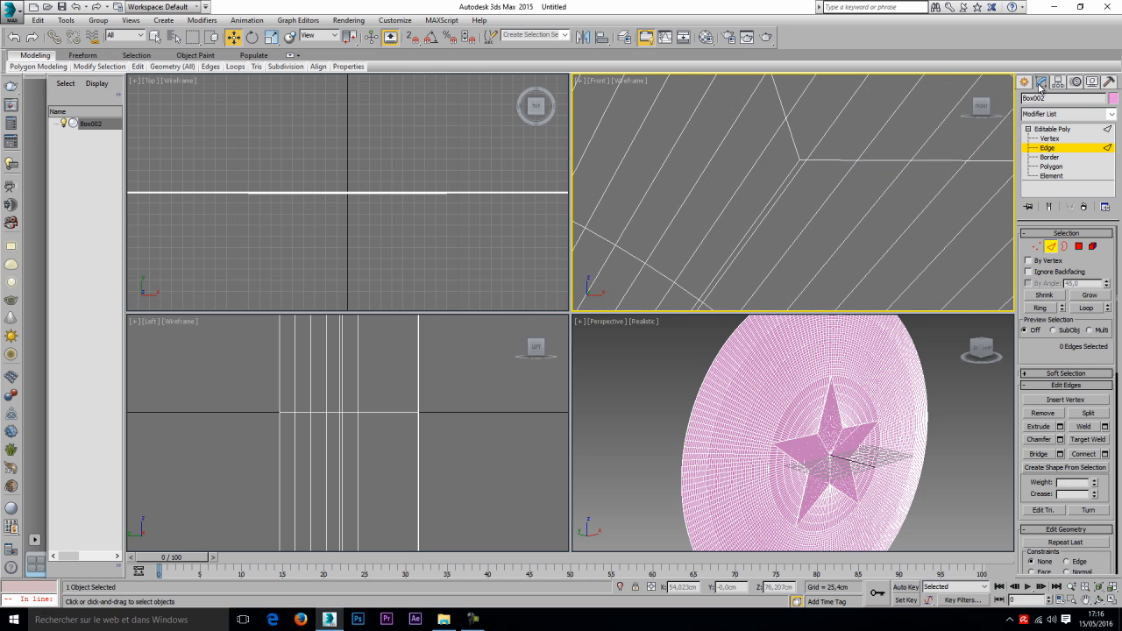
left_click(1043, 130)
left_click(1056, 149)
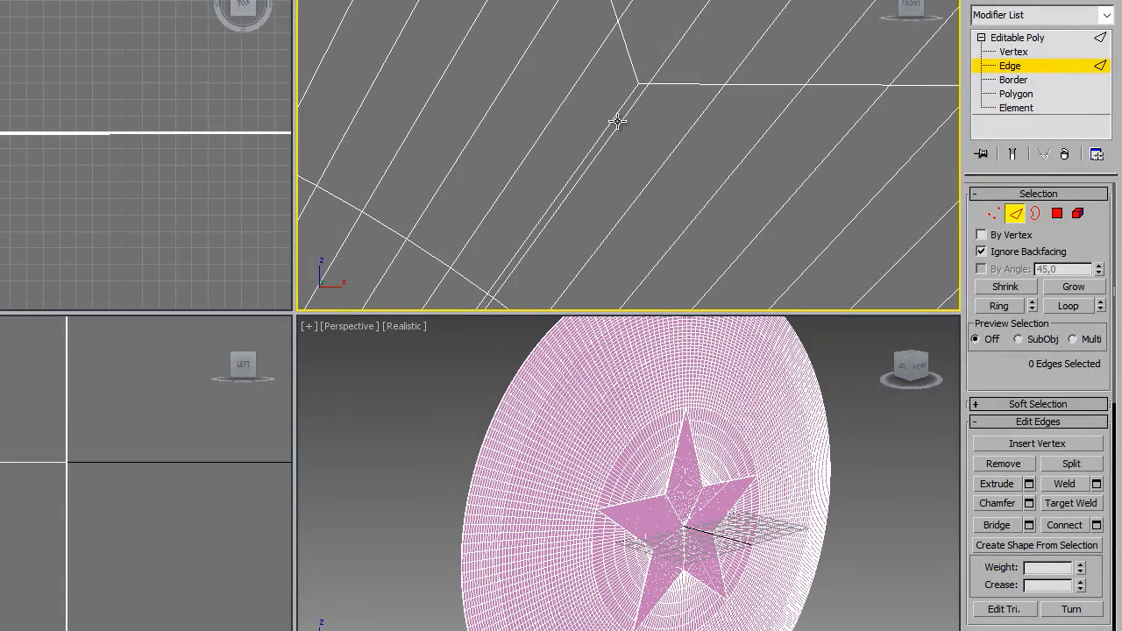
Select the first four outline edges of the star's front face, from the top tip around to the lower tip on the +X side.
left_click(625, 42)
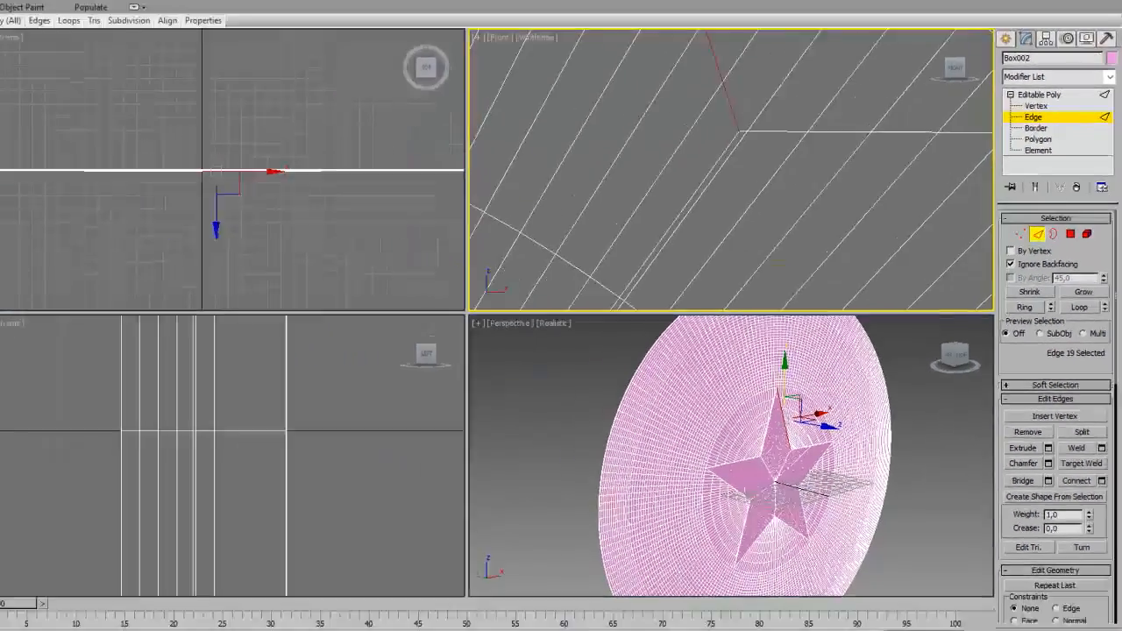
left_click(673, 85, "ctrl")
scroll(666, 28, "down", 6)
scroll(815, 125, "down", 5)
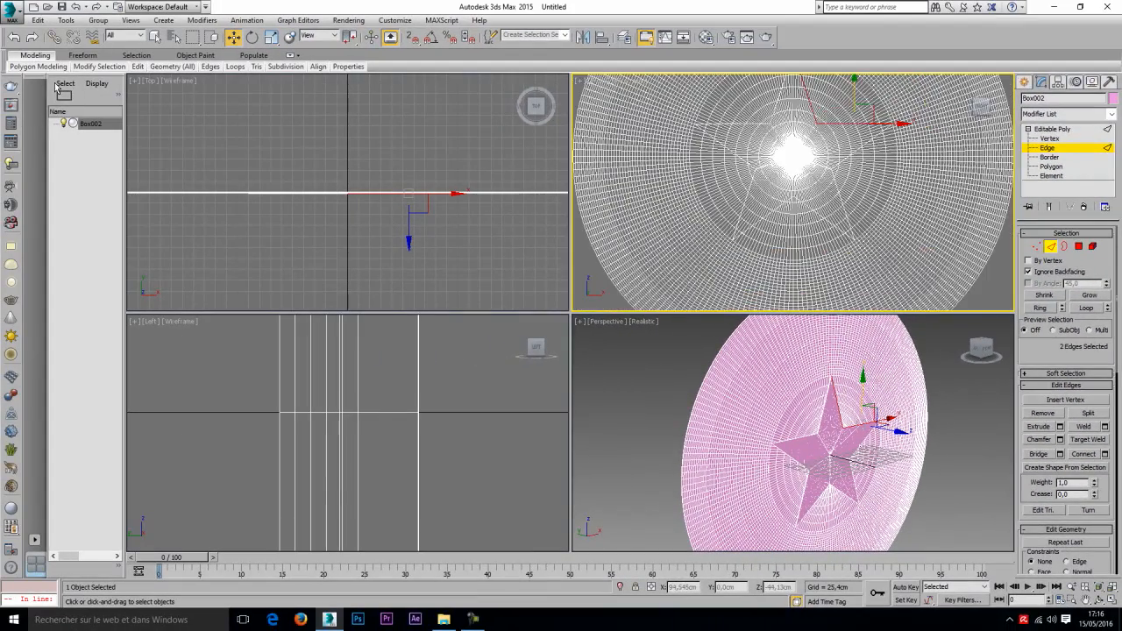
scroll(830, 168, "up", 14)
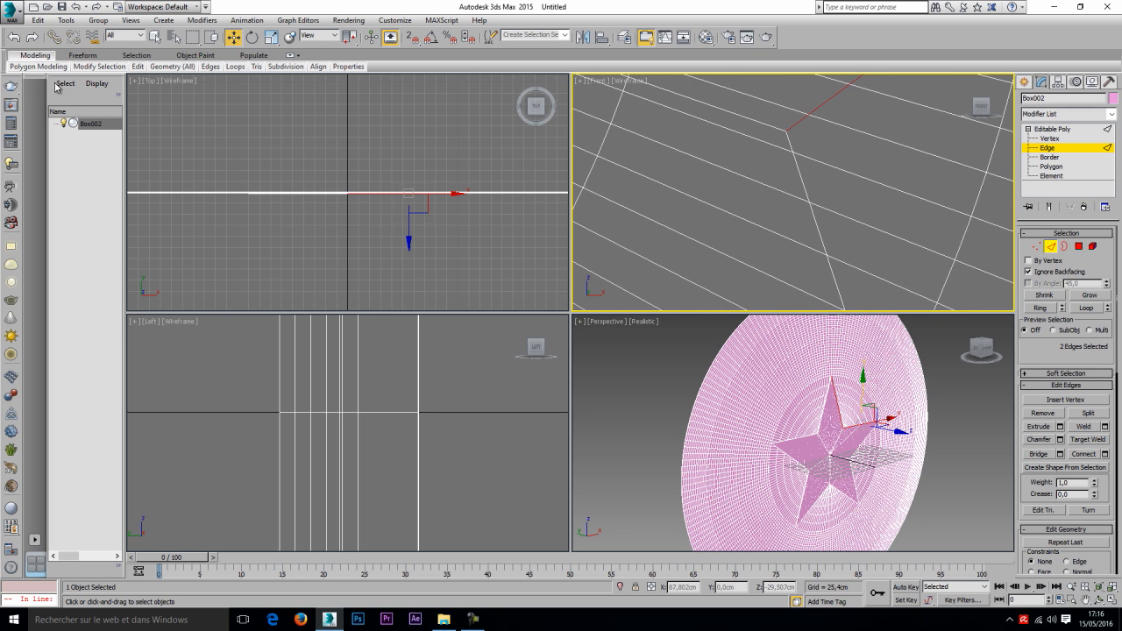
left_click(817, 108, "ctrl")
left_click(801, 179, "ctrl")
scroll(835, 162, "down", 13)
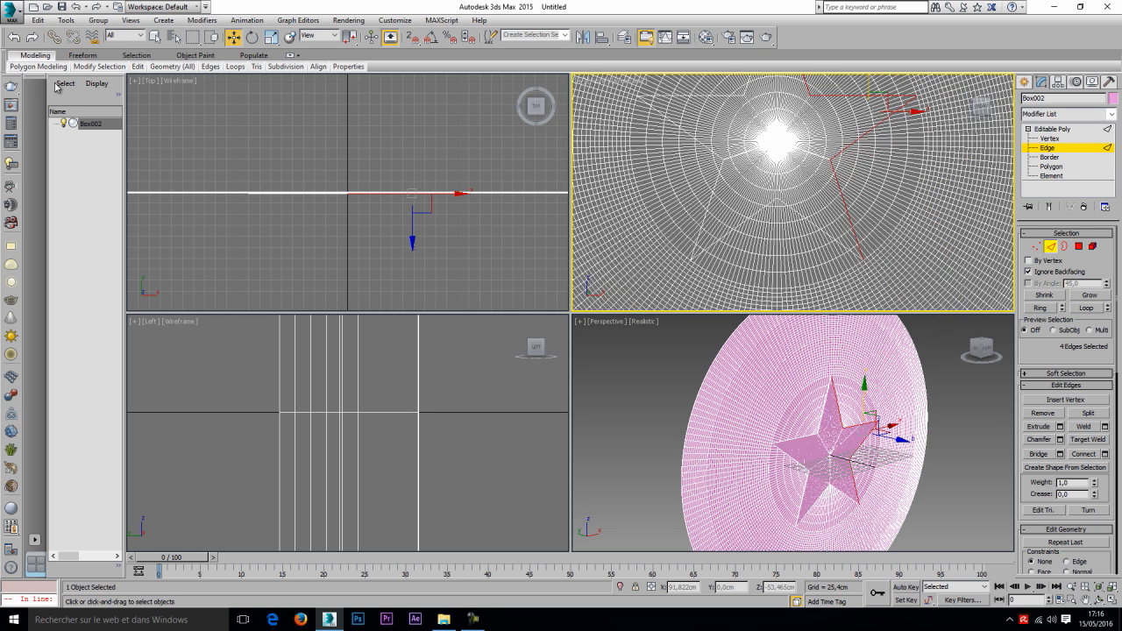
Add the remaining six outline edges of the star's front face to the edge selection.
scroll(780, 210, "up", 10)
left_click(921, 270, "ctrl")
left_click(659, 155, "ctrl")
scroll(759, 210, "down", 10)
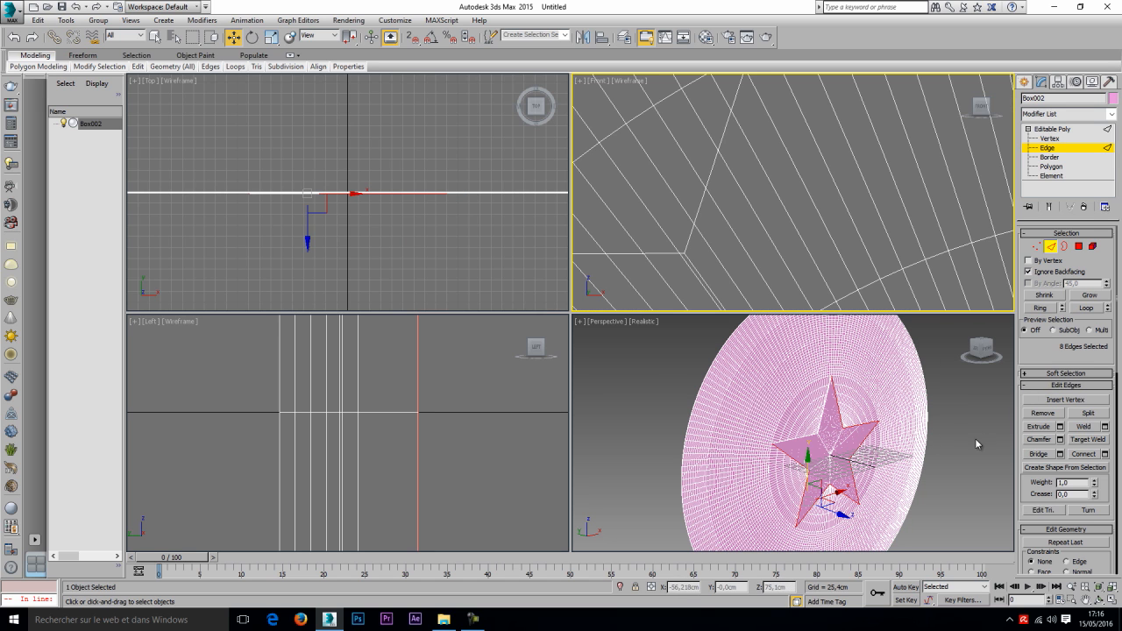
left_click(847, 324, "ctrl")
left_click(885, 226, "ctrl")
scroll(859, 212, "down", 8)
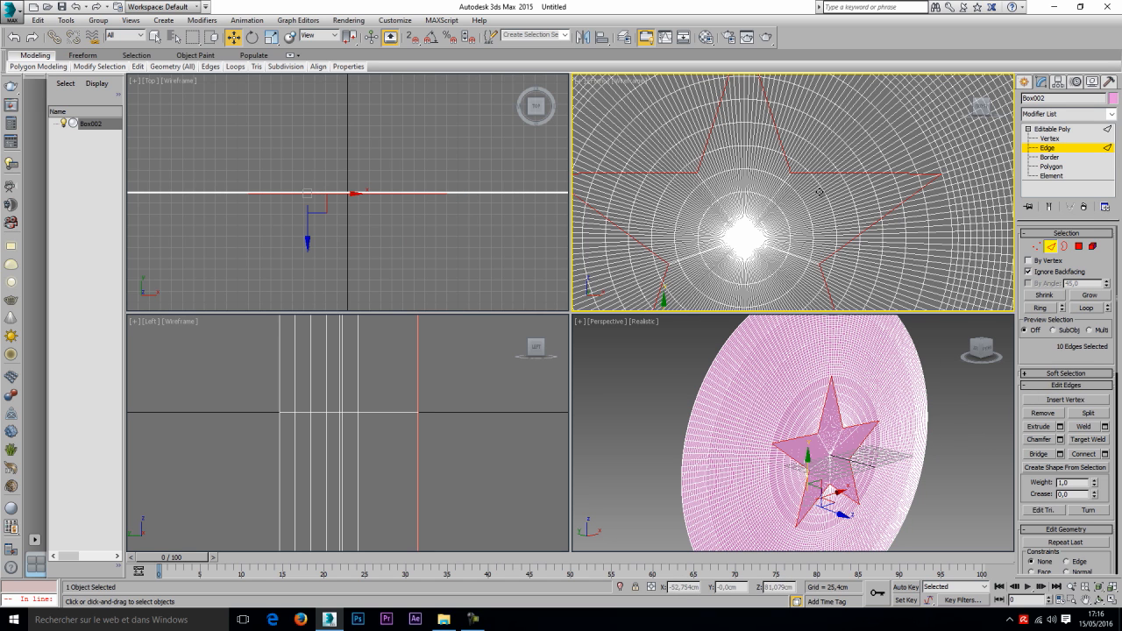
scroll(918, 220, "up", 4)
Chamfer the ten selected star outline edges by 1 cm with one segment.
middle_click_drag(920, 218, 811, 120, "alt")
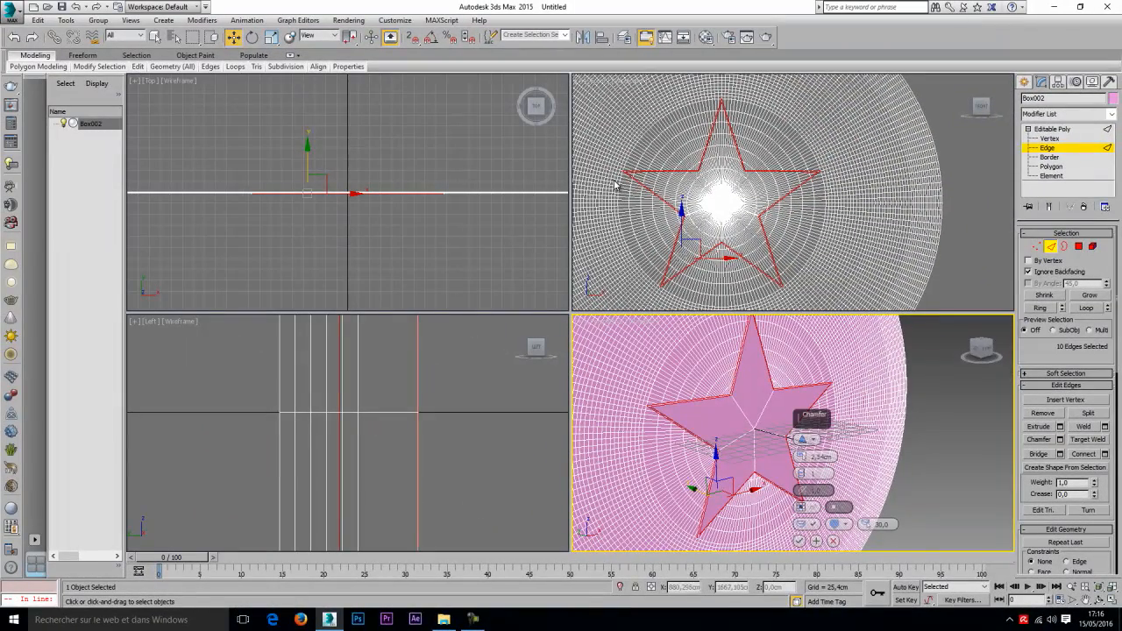
scroll(739, 400, "up", 3)
scroll(738, 399, "up", 4)
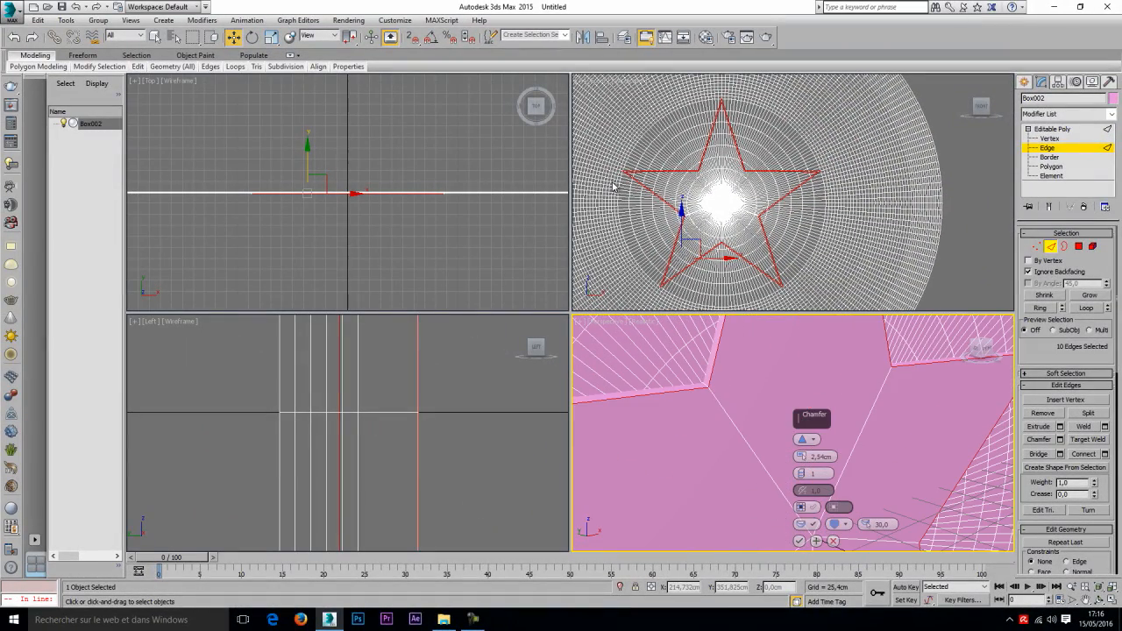
scroll(395, 422, "down", 10)
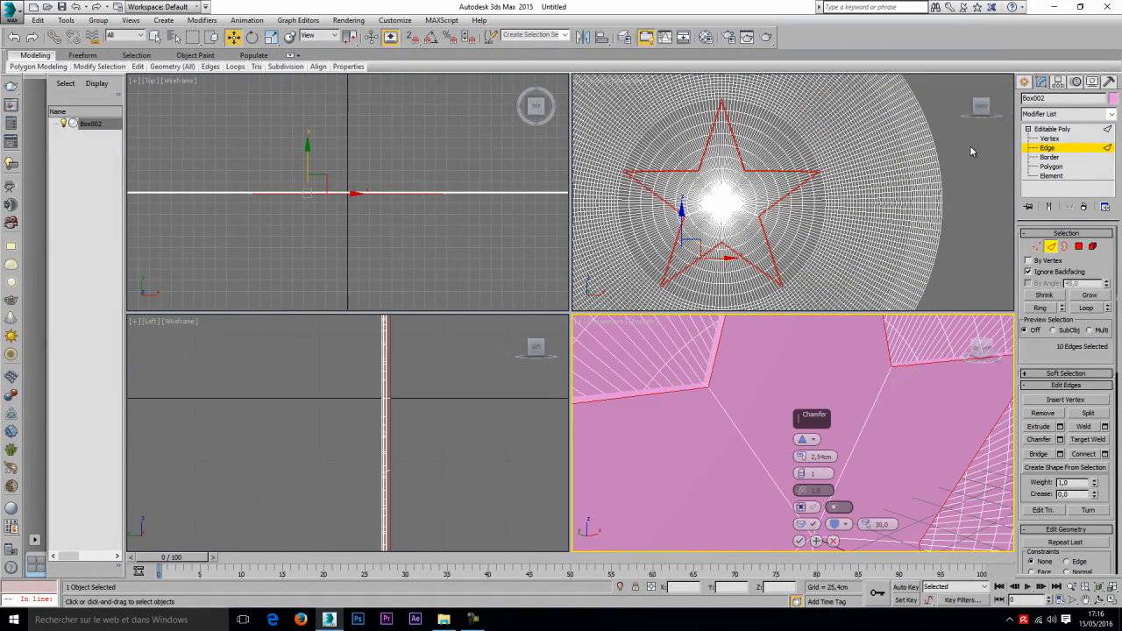
scroll(230, 193, "up", 9)
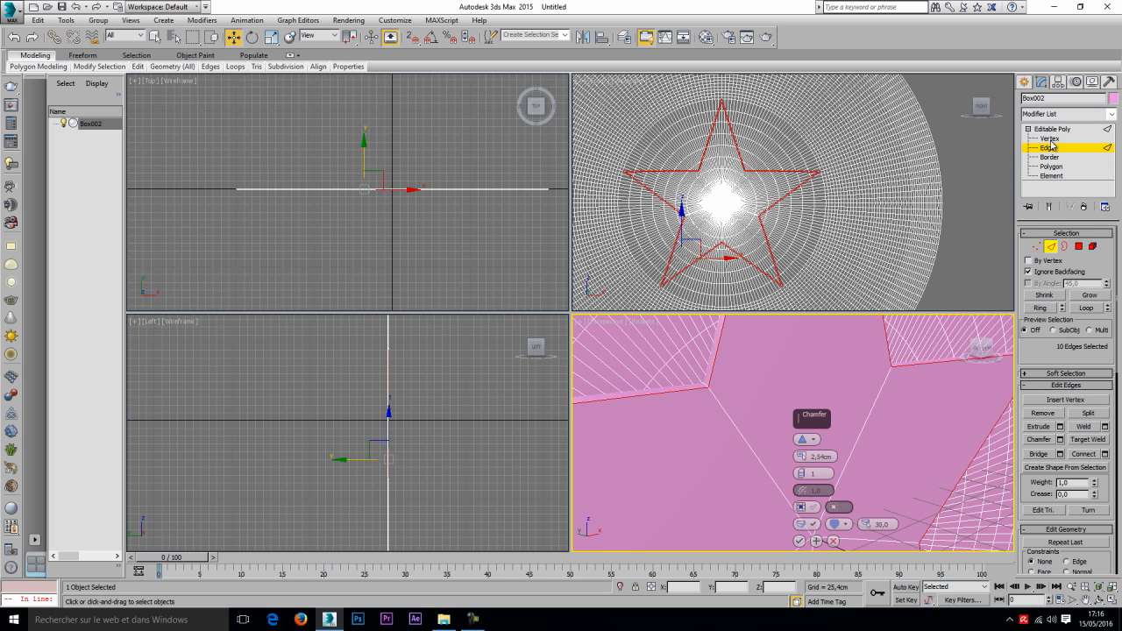
scroll(451, 193, "up", 7)
middle_click_drag(446, 158, 452, 221)
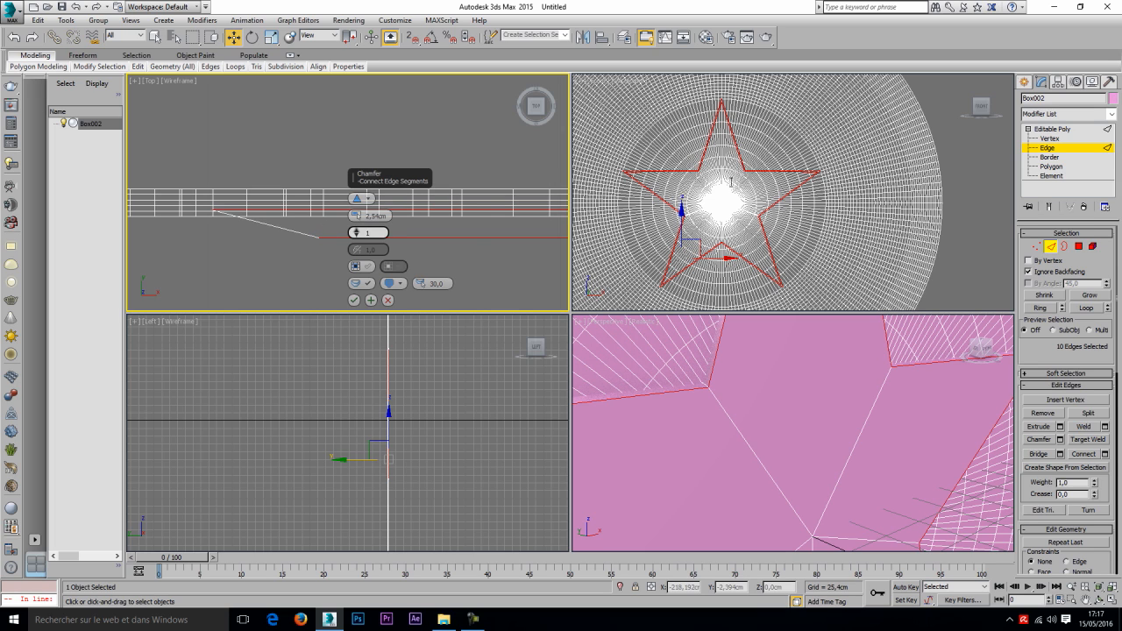
left_click_drag(387, 216, 365, 216)
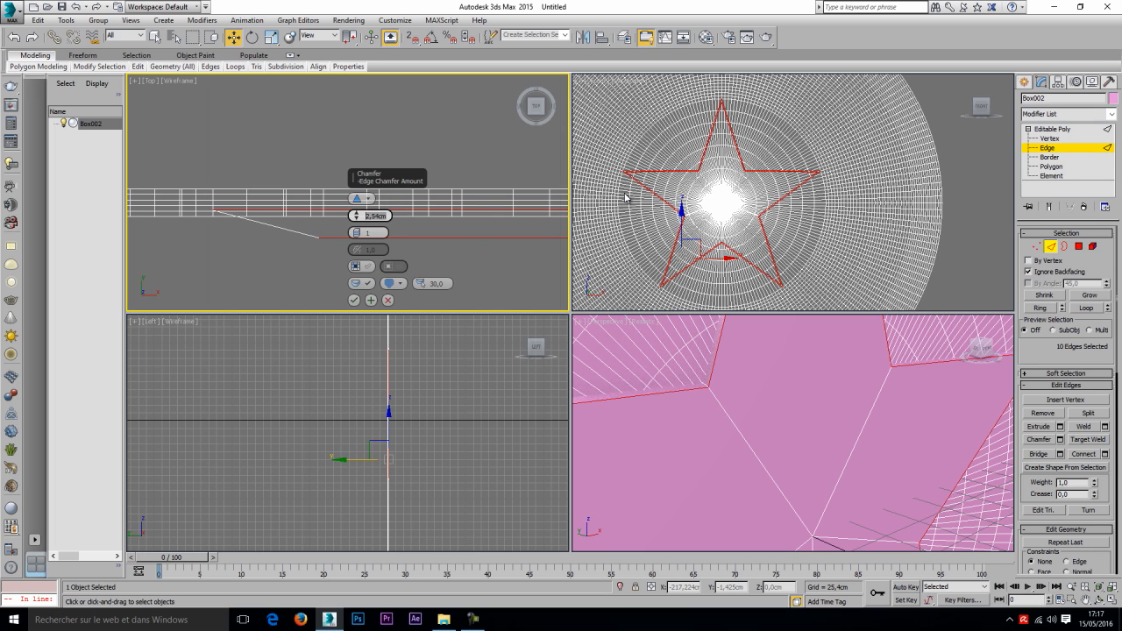
type("1")
key("Return")
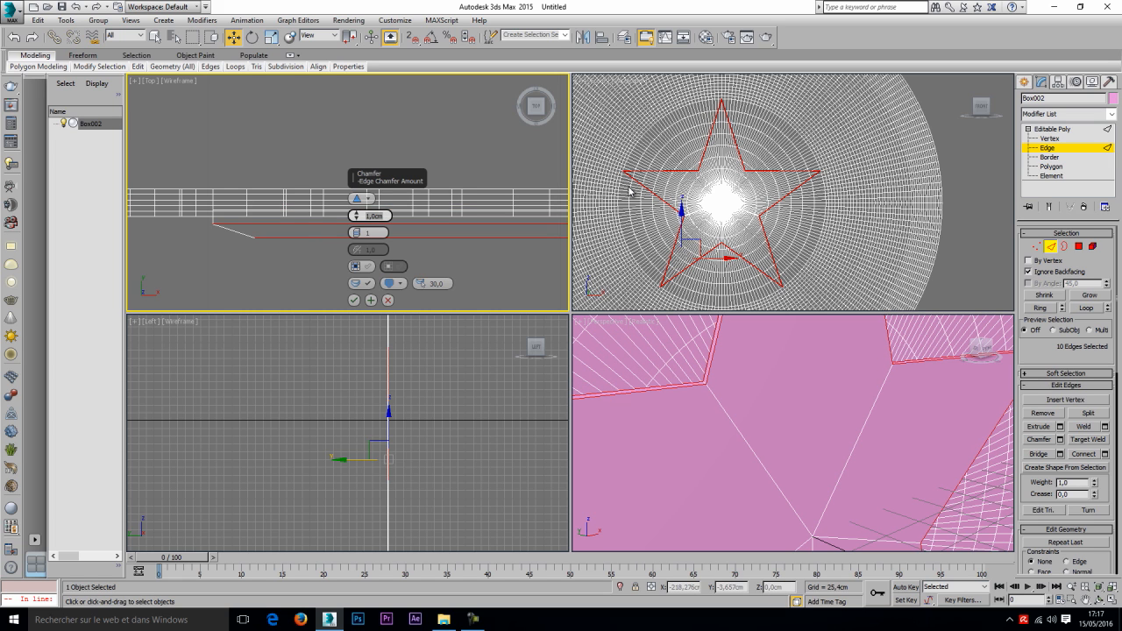
middle_click_drag(855, 440, 1103, 394)
scroll(979, 429, "up", 5)
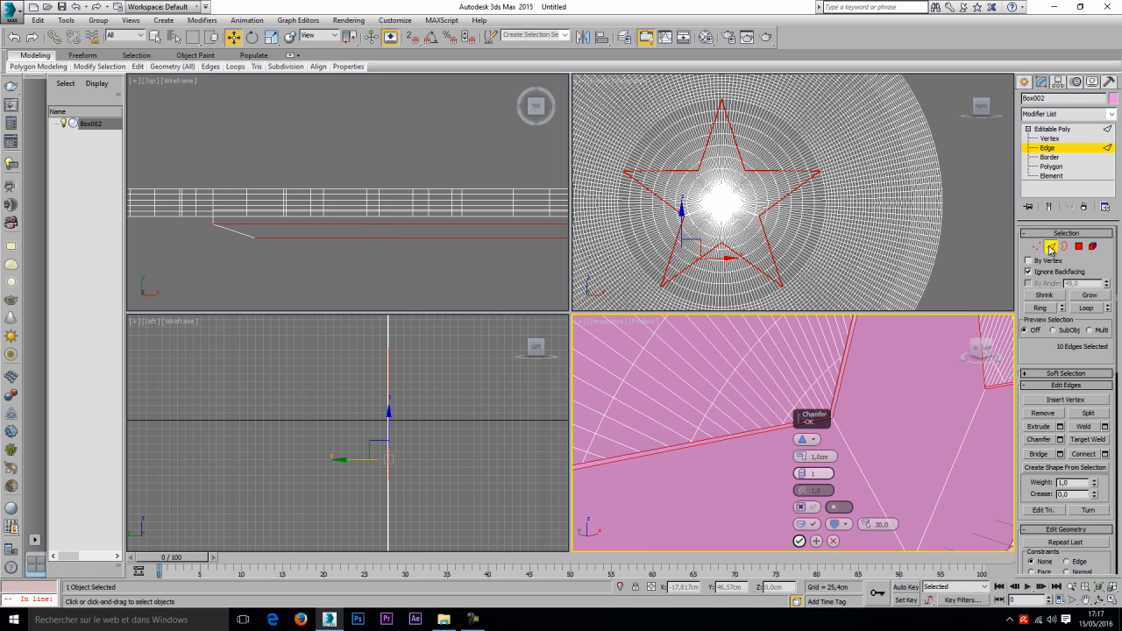
left_click(800, 541)
key("z")
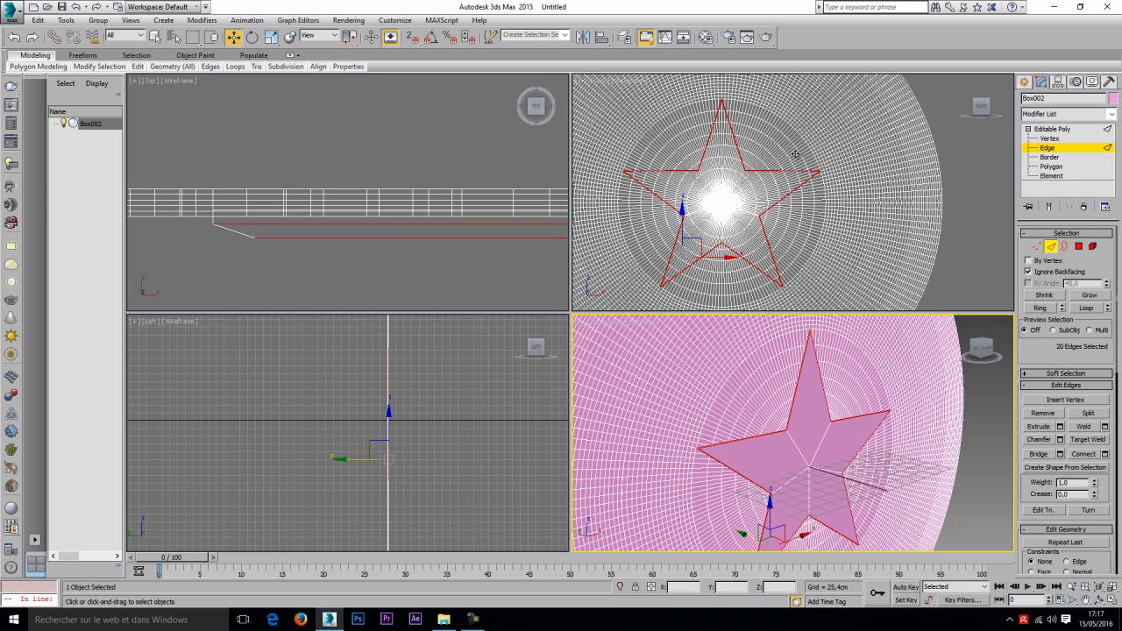
Switch to polygon editing and select the five front polygons that form the star.
key("4")
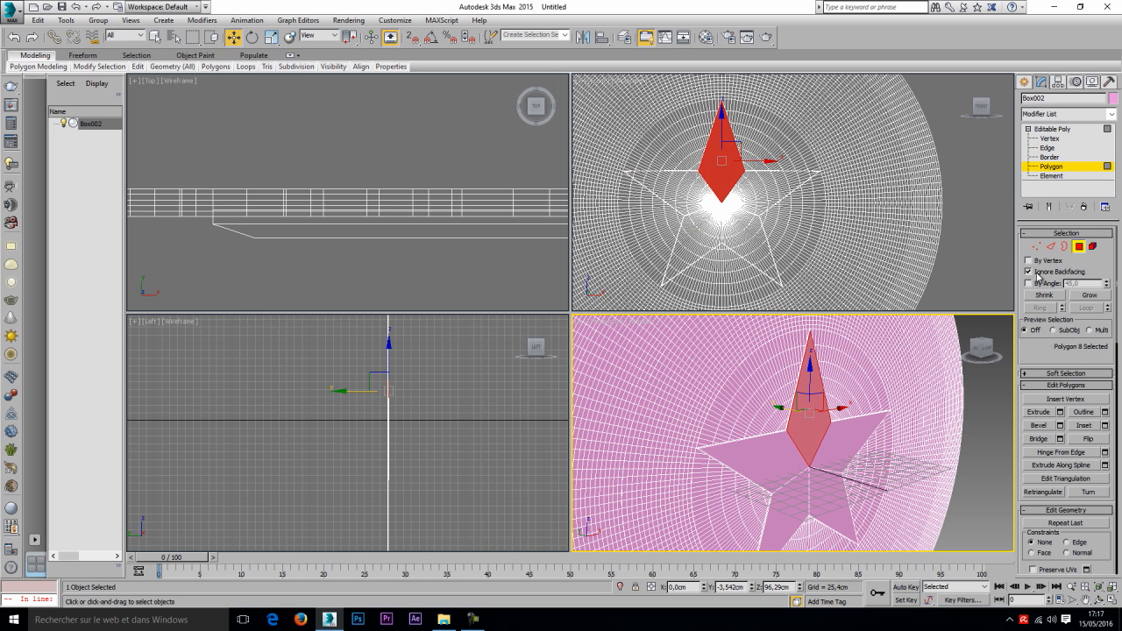
key("ctrl+Page_Up")
key("ctrl+Page_Up")
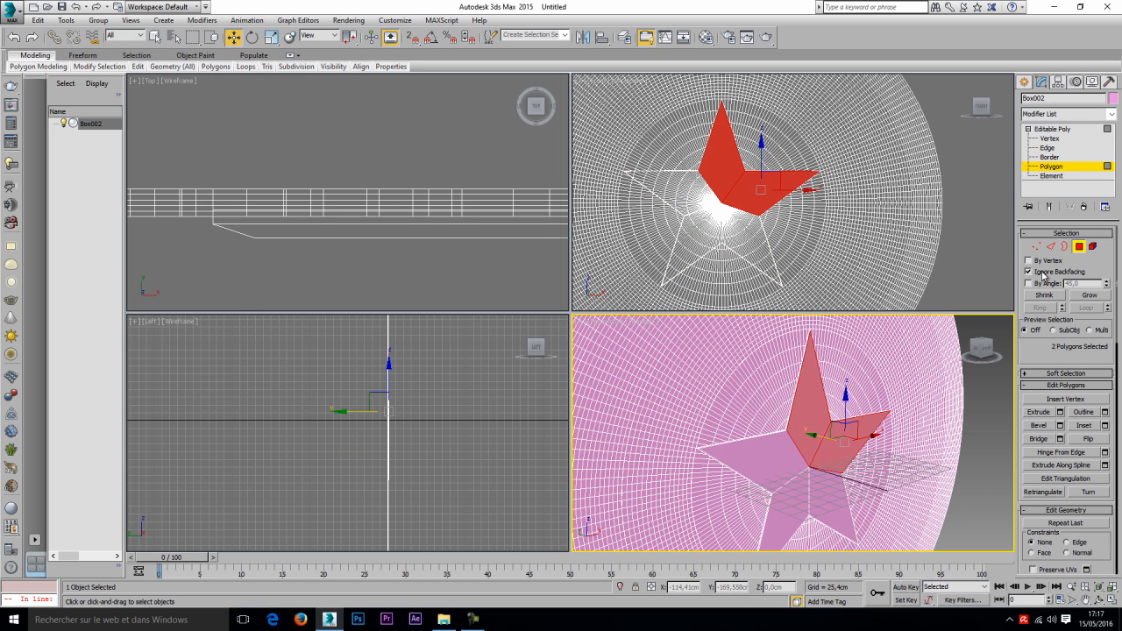
key("ctrl+Page_Up")
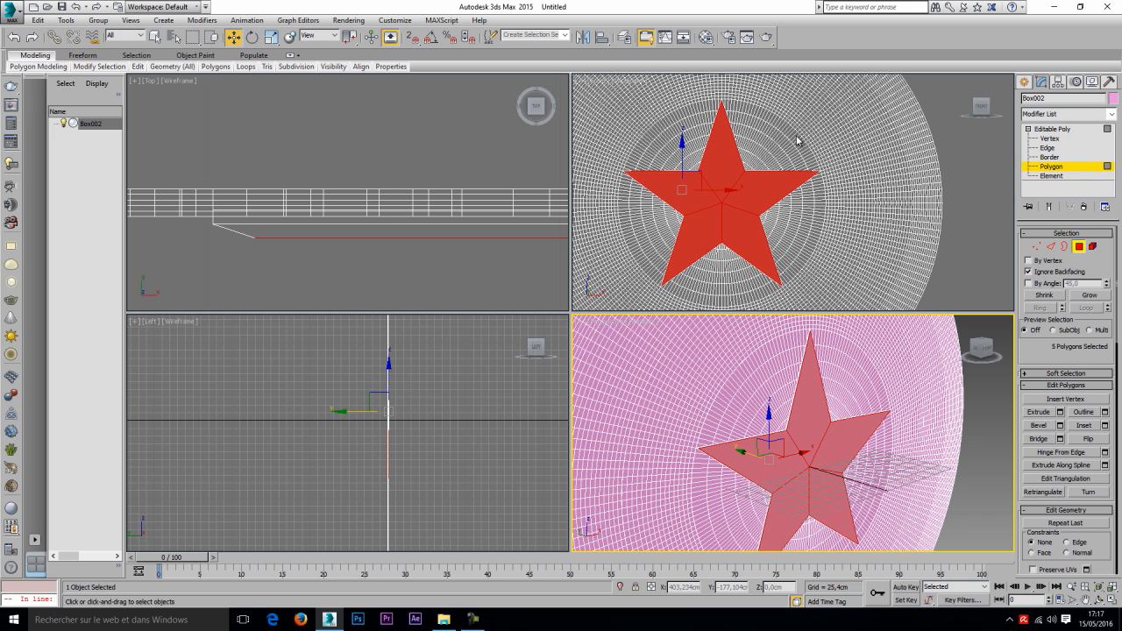
key("z")
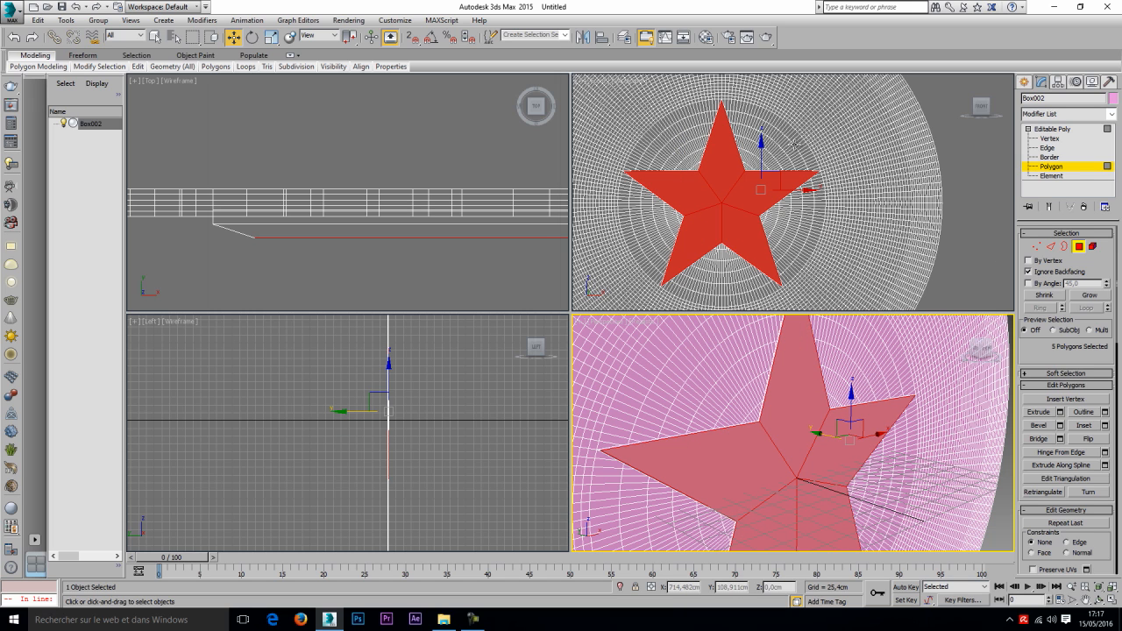
Shrink the five selected star polygons with an Outline amount of about -0.866 cm.
left_click(1106, 412)
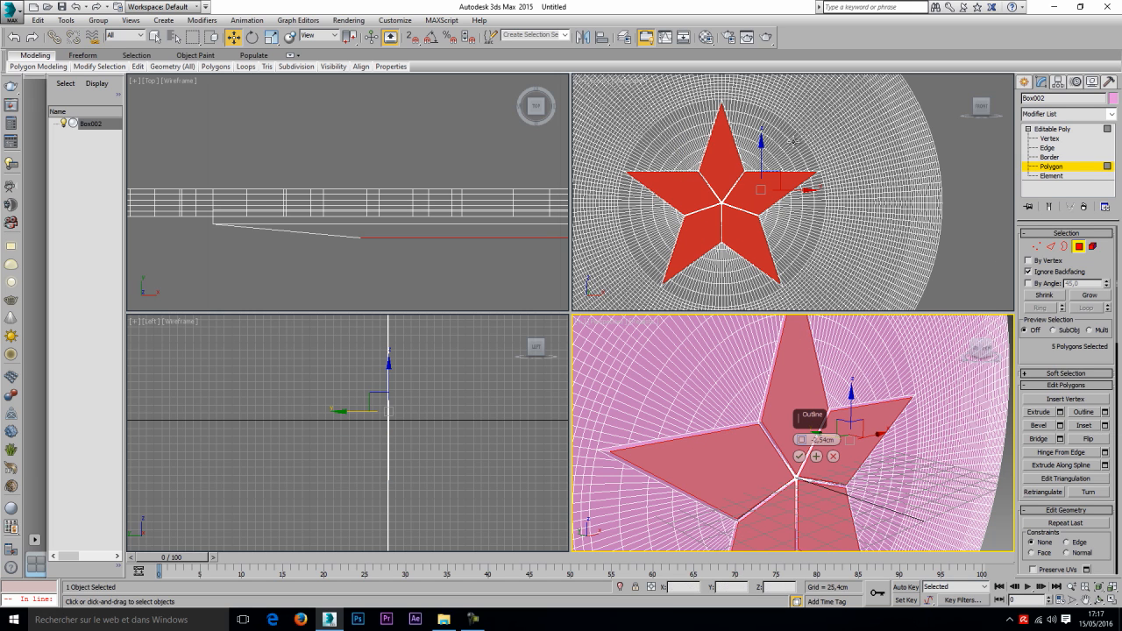
scroll(821, 184, "up", 5)
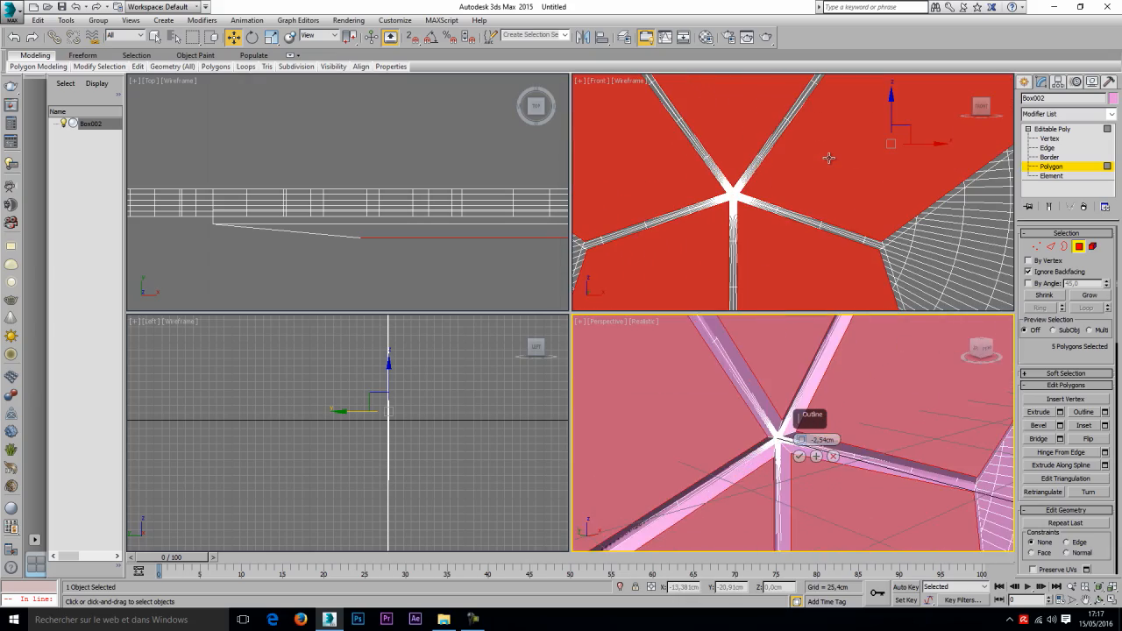
scroll(793, 466, "up", 3)
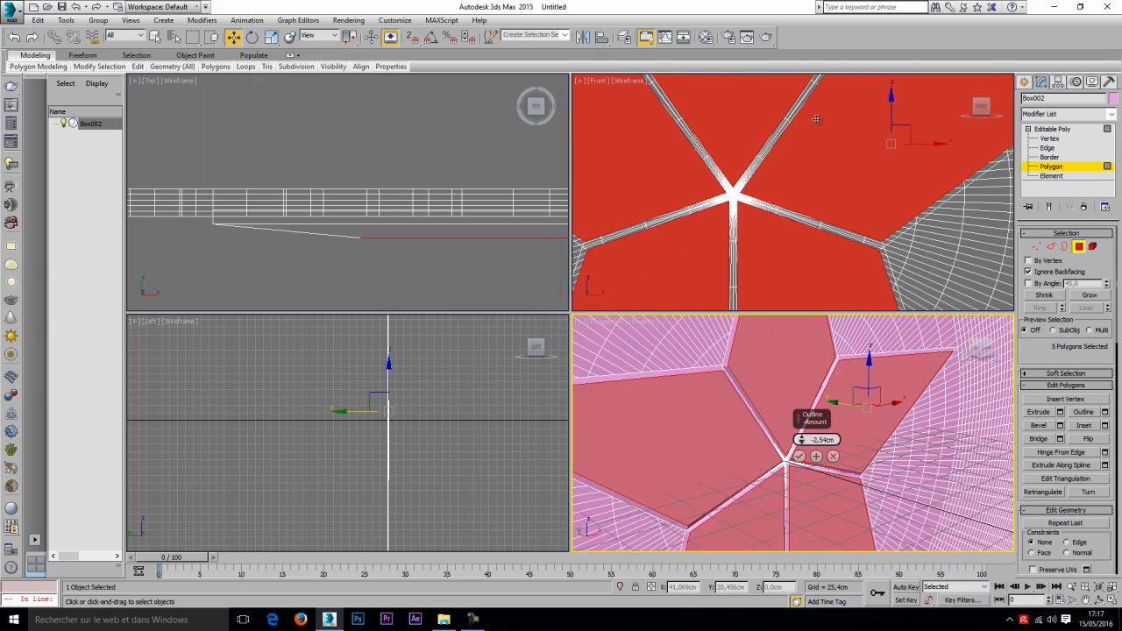
left_click_drag(831, 167, 800, 106)
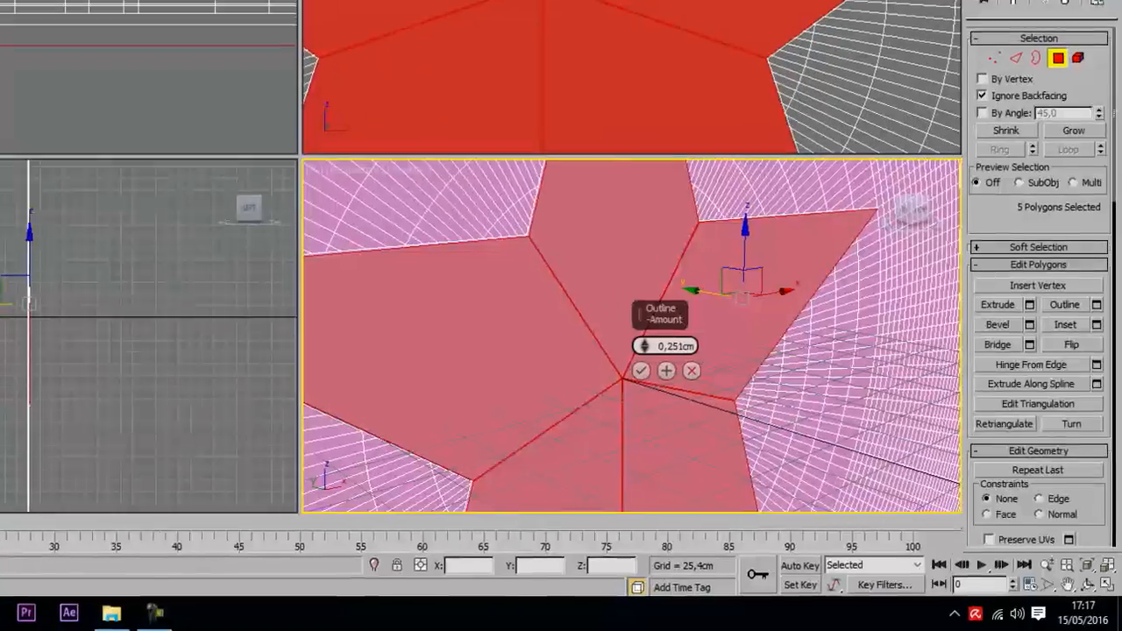
left_click_drag(644, 290, 644, 326)
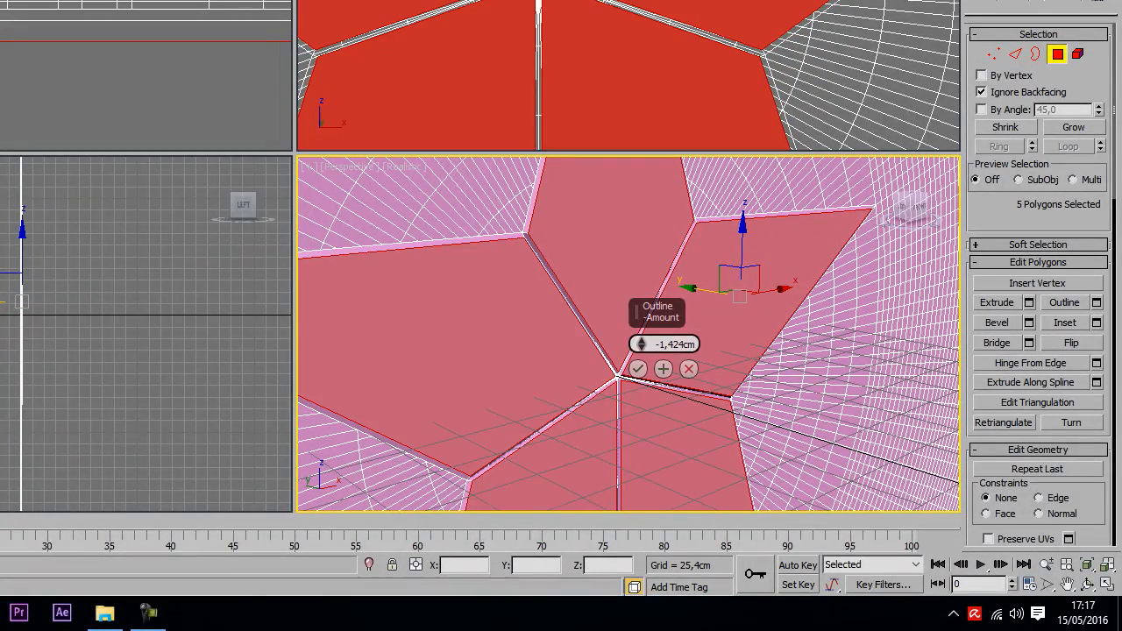
left_click_drag(614, 2, 572, 0)
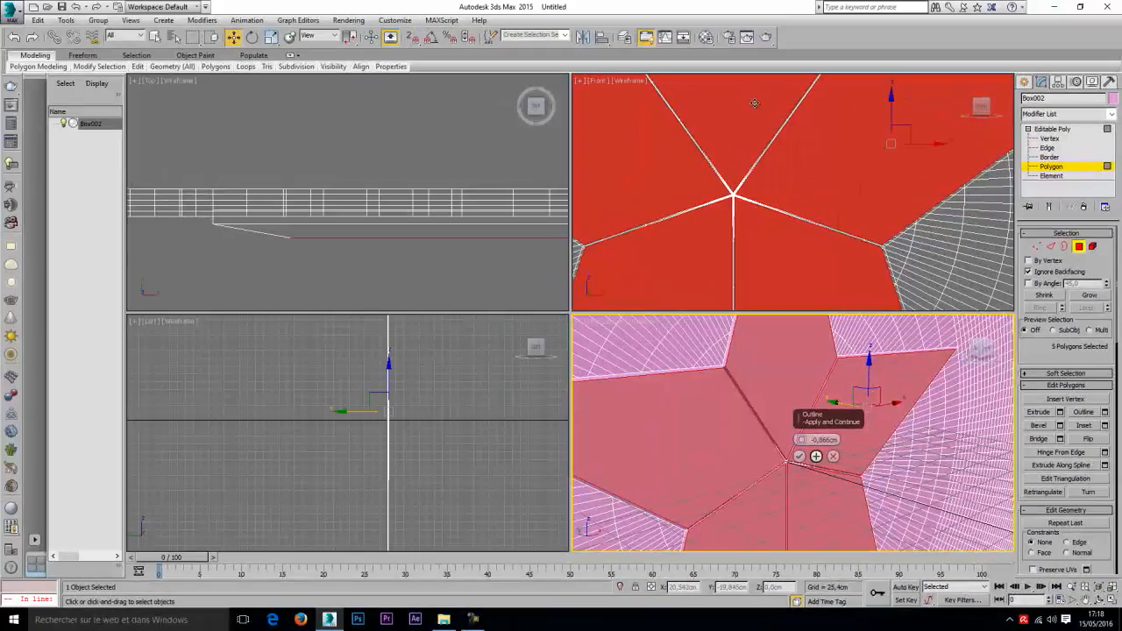
left_click(799, 456)
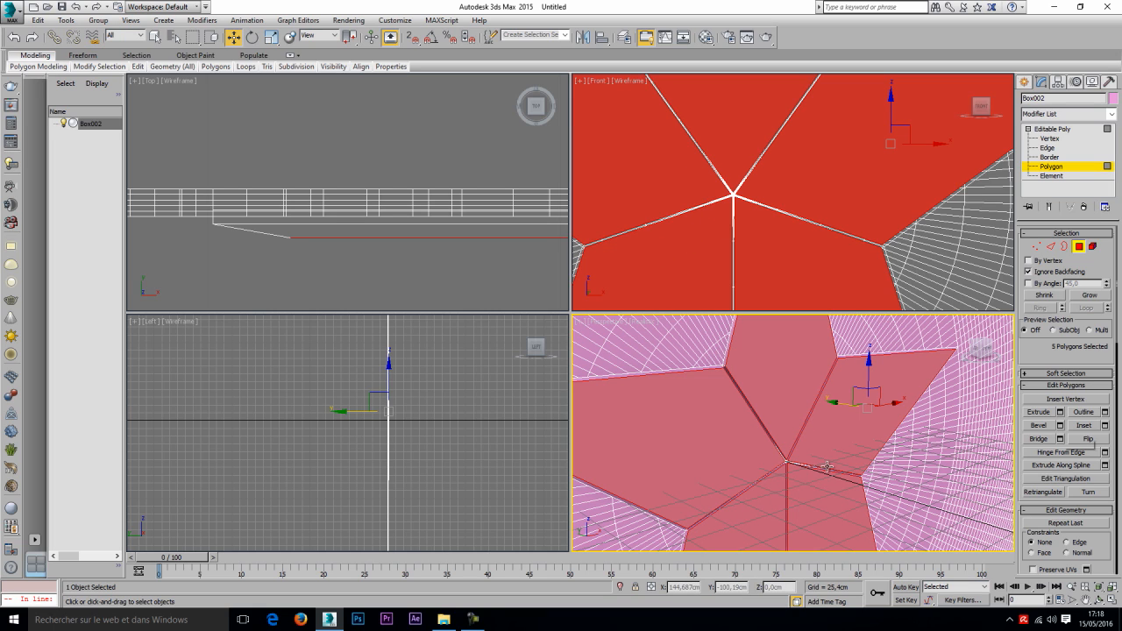
Bevel the five star polygons with a height of about 1.958 cm and an outline of -2.54 cm.
left_click(1059, 425)
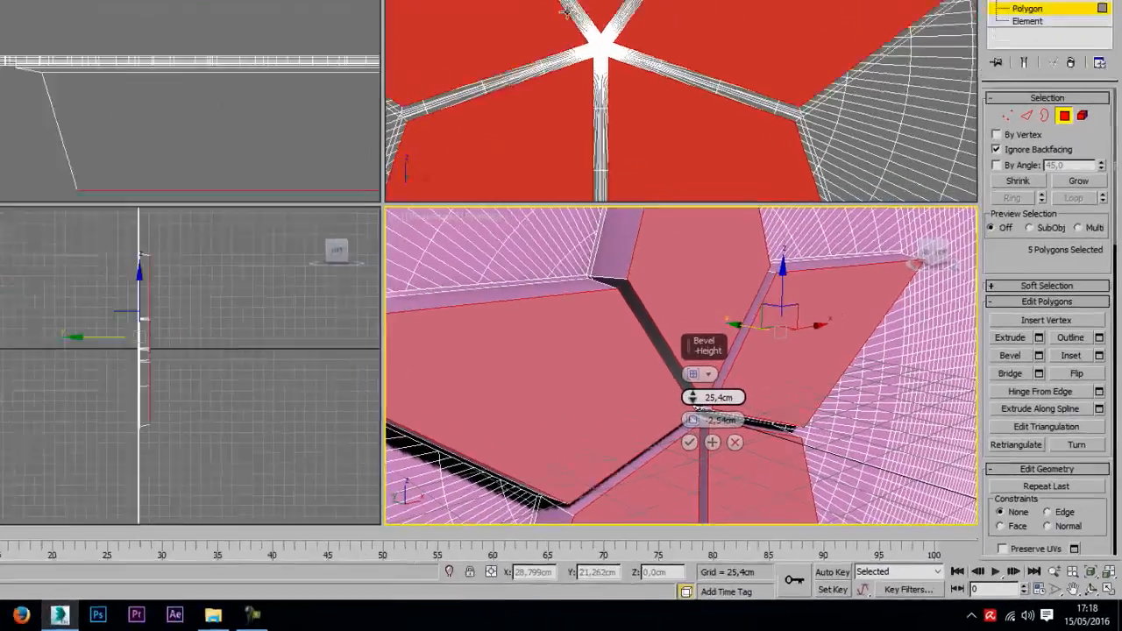
left_click_drag(799, 454, 731, 394)
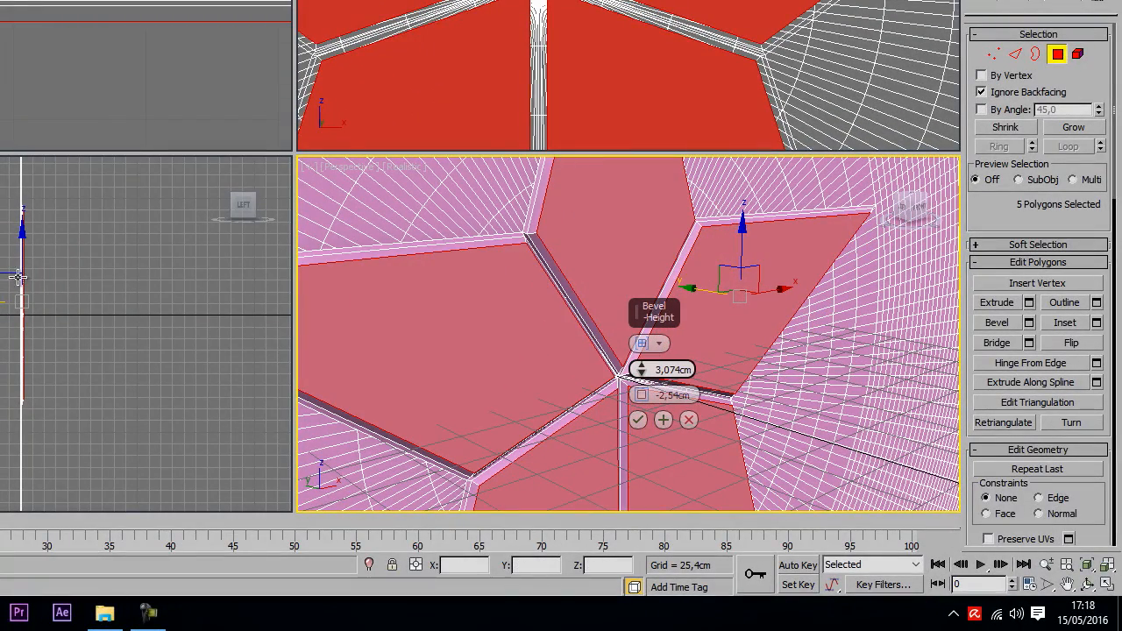
left_click_drag(24, 328, 1, 325)
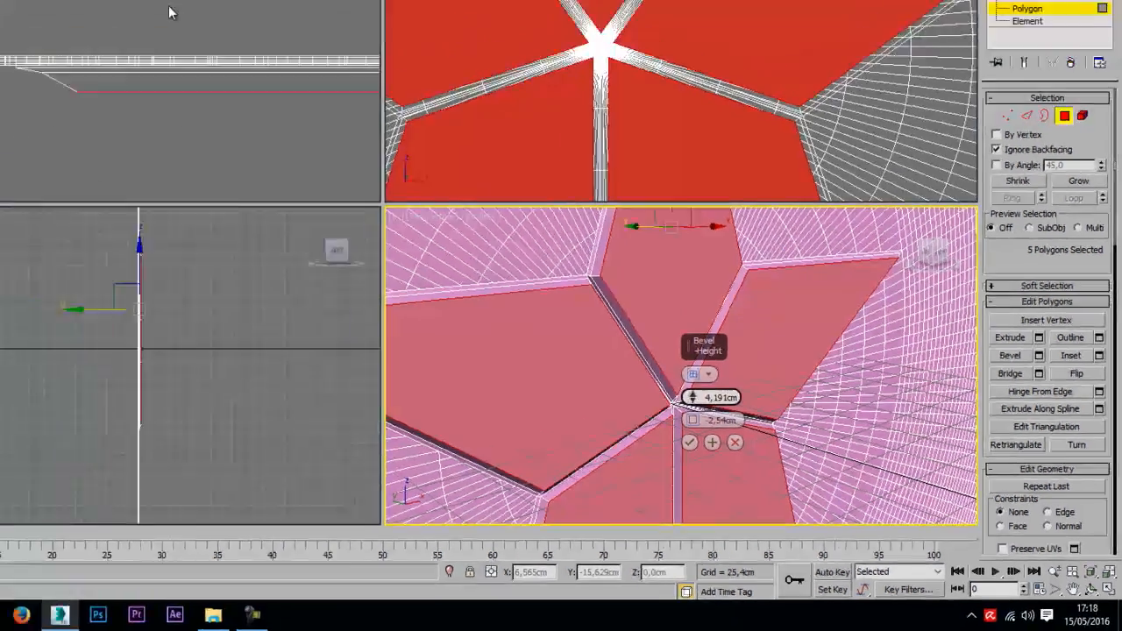
left_click_drag(170, 12, 278, 261)
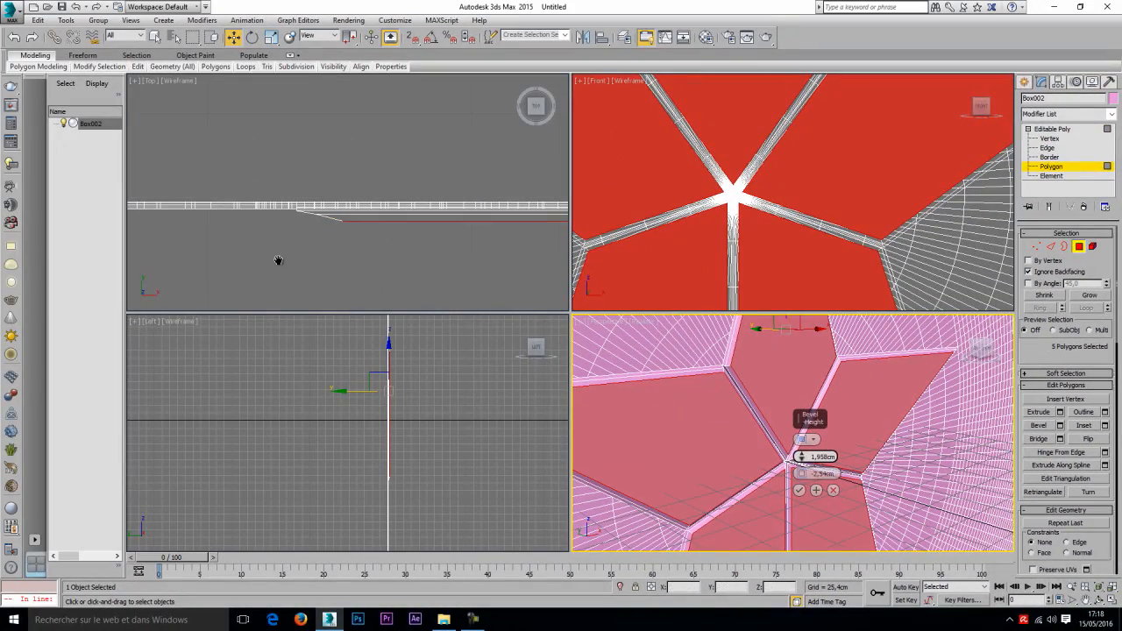
scroll(308, 233, "down", 5)
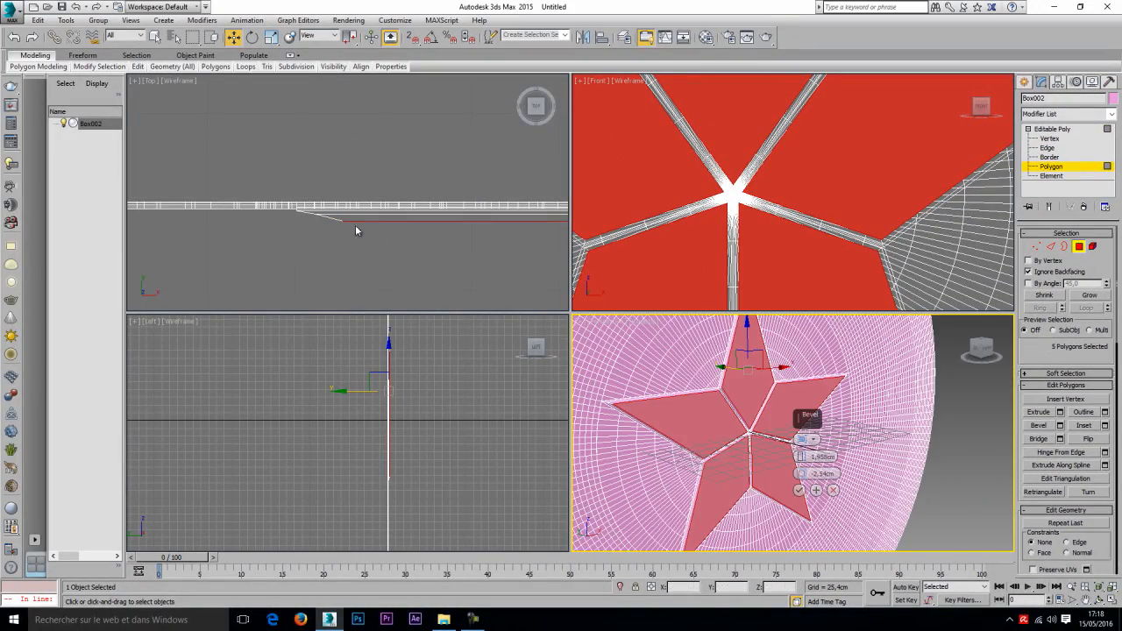
Render the perspective view to check the beveled star, close the render and accept the bevel.
key("shift+q")
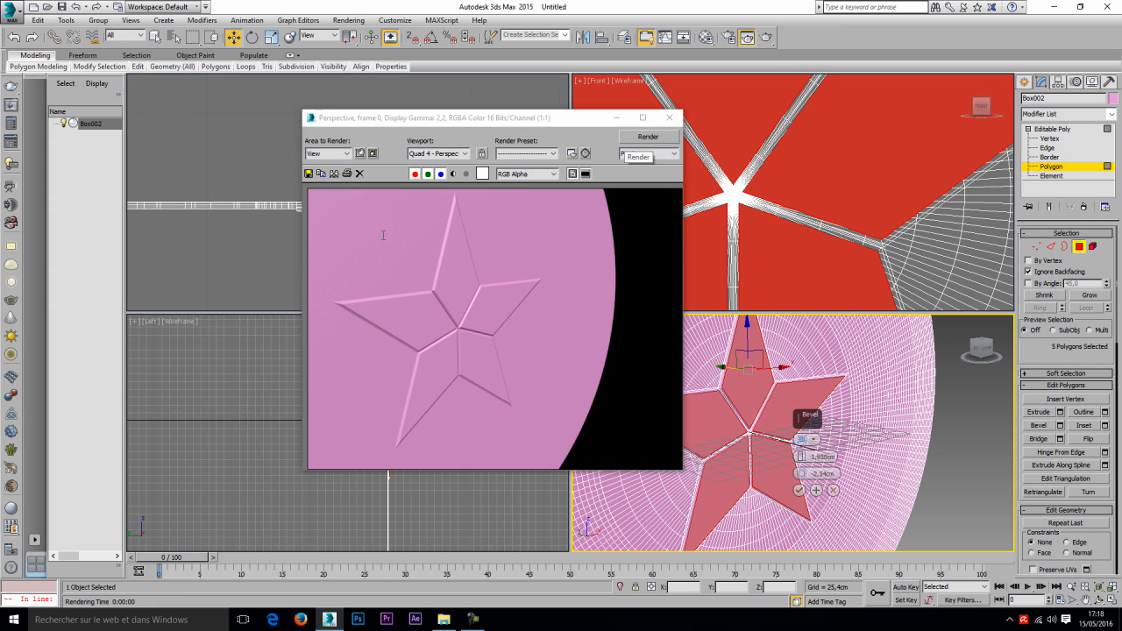
left_click(670, 117)
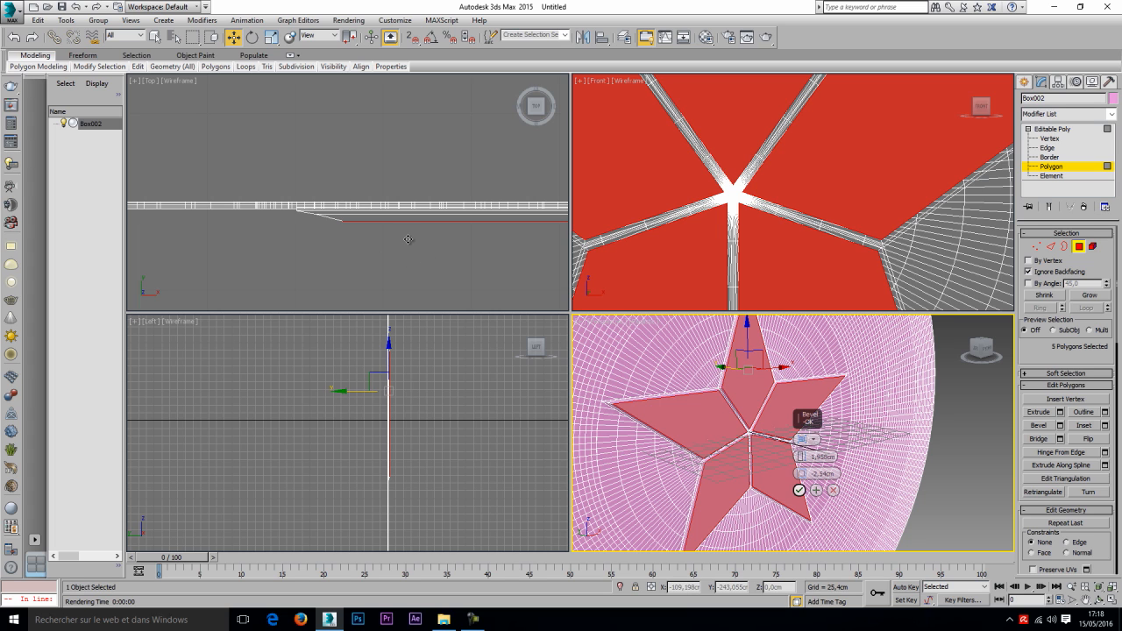
left_click(798, 490)
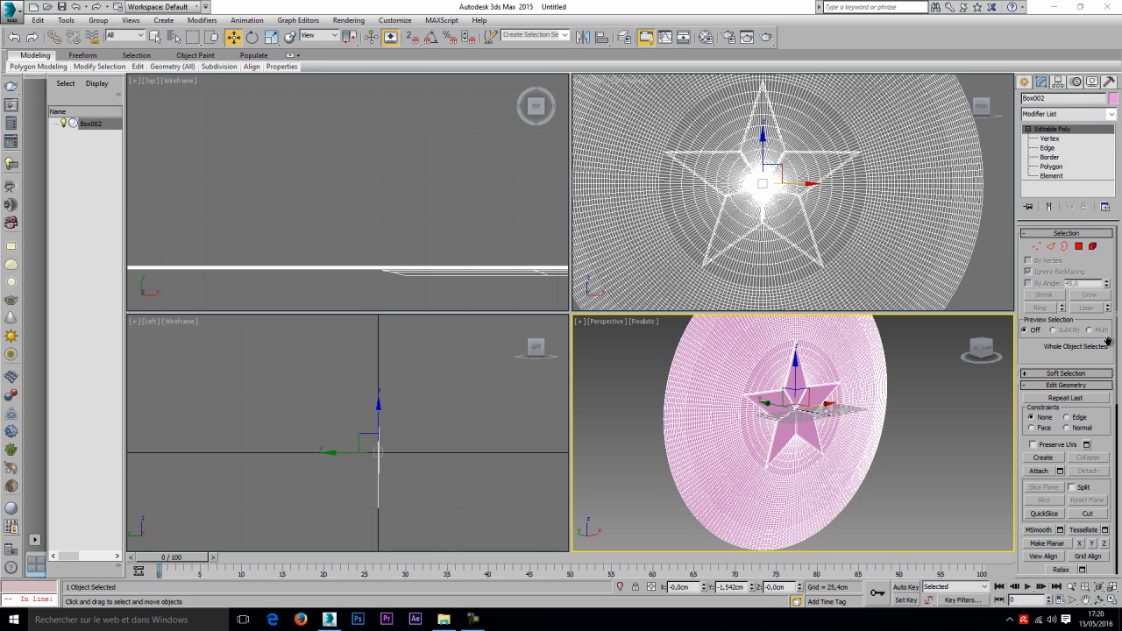
scroll(876, 184, "up", 5)
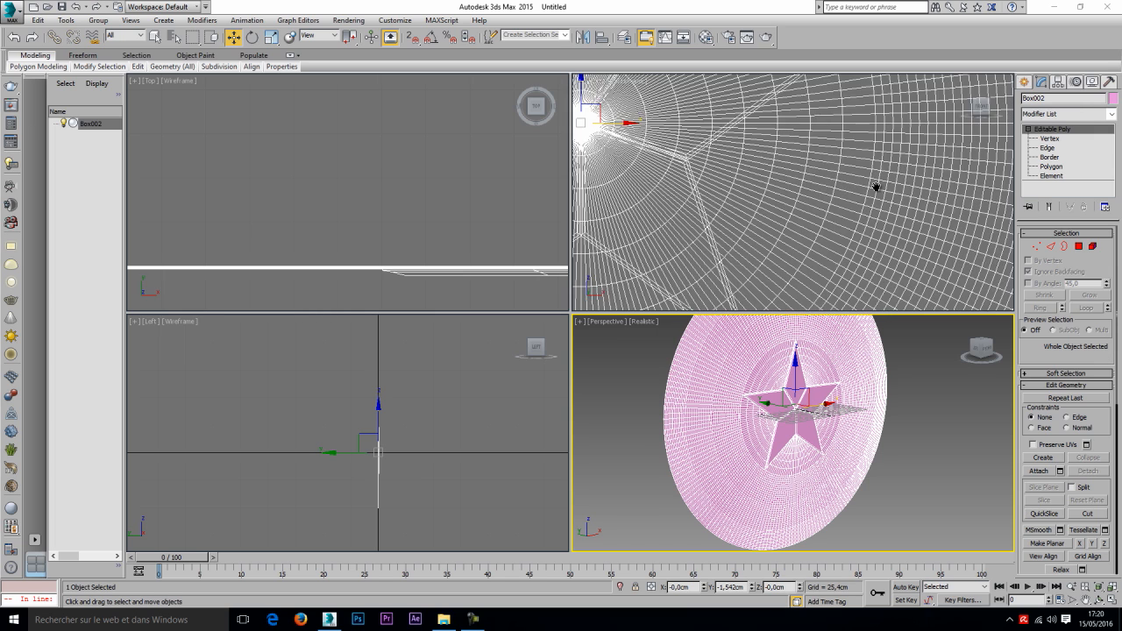
Highlight the central disc element to locate its outer border, and select the overlapping edges at one spot on that border.
scroll(872, 306, "down", 4)
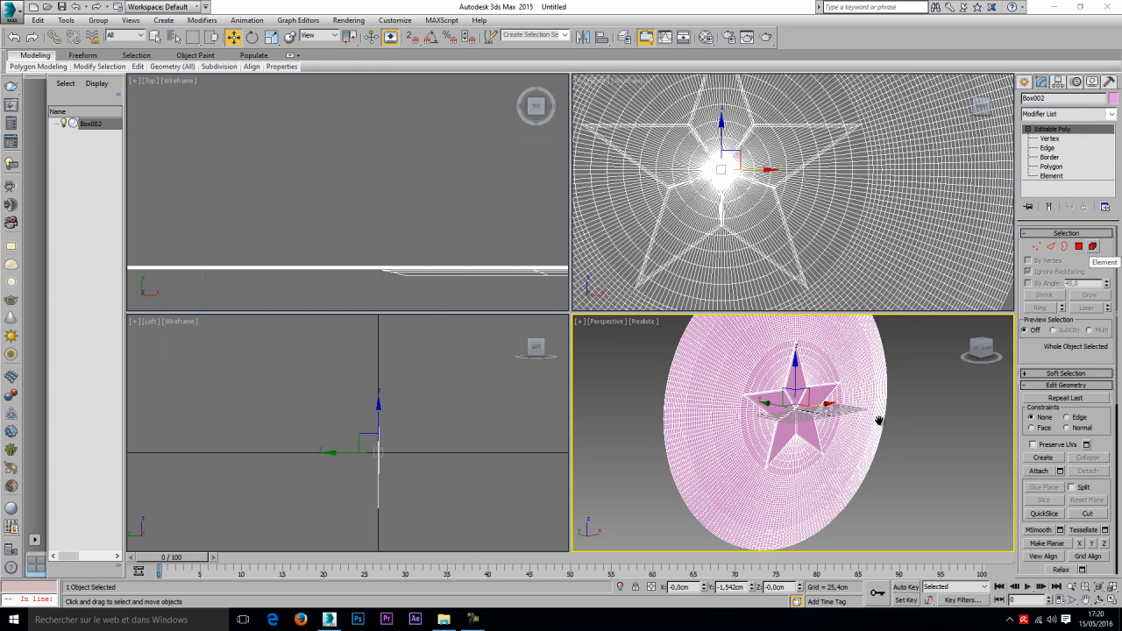
key("5")
left_click(847, 206)
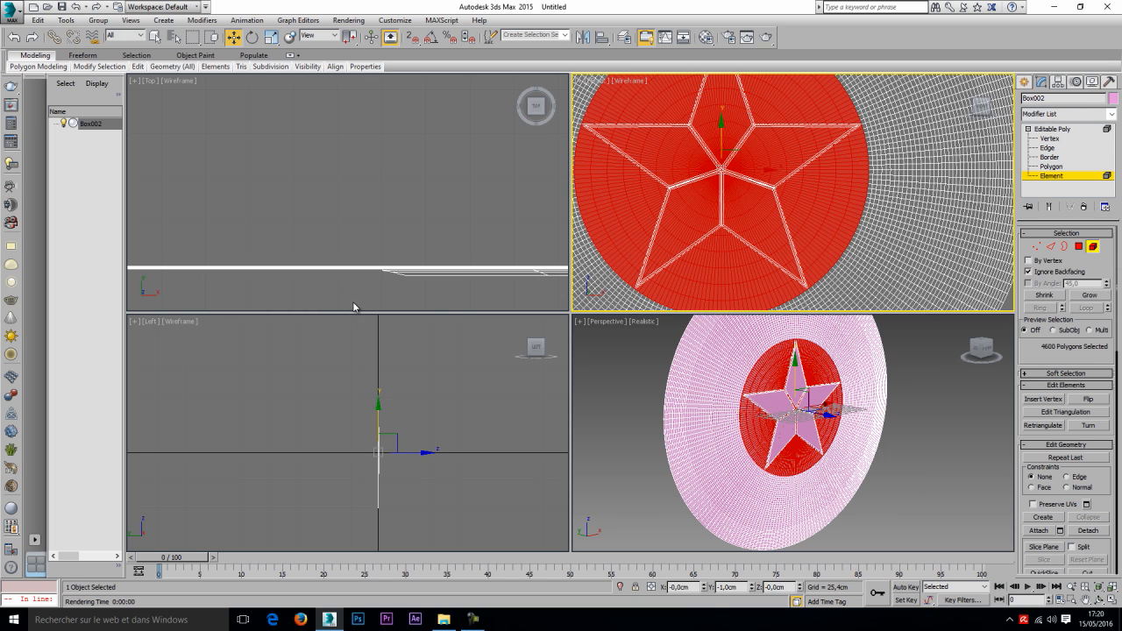
scroll(861, 206, "up", 8)
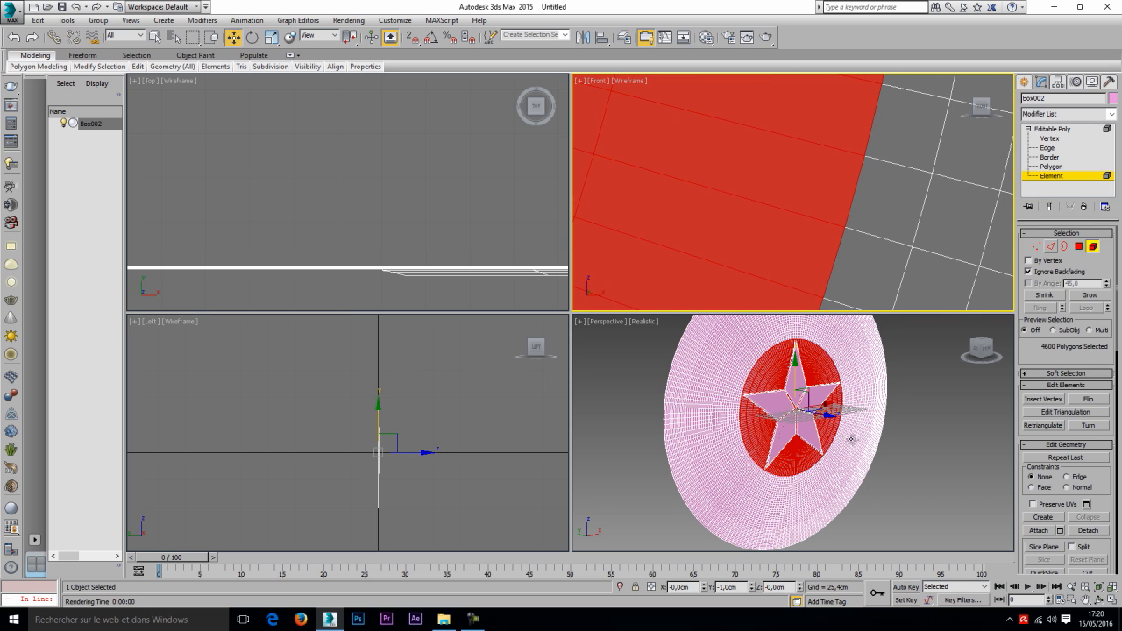
key("2")
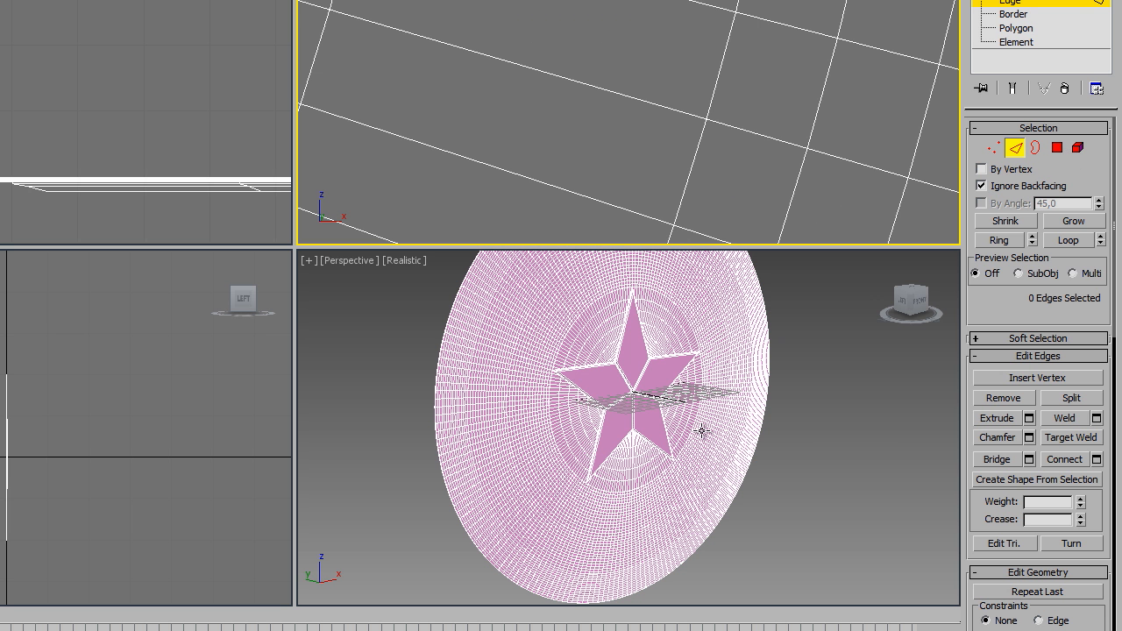
left_click_drag(748, 63, 678, 85)
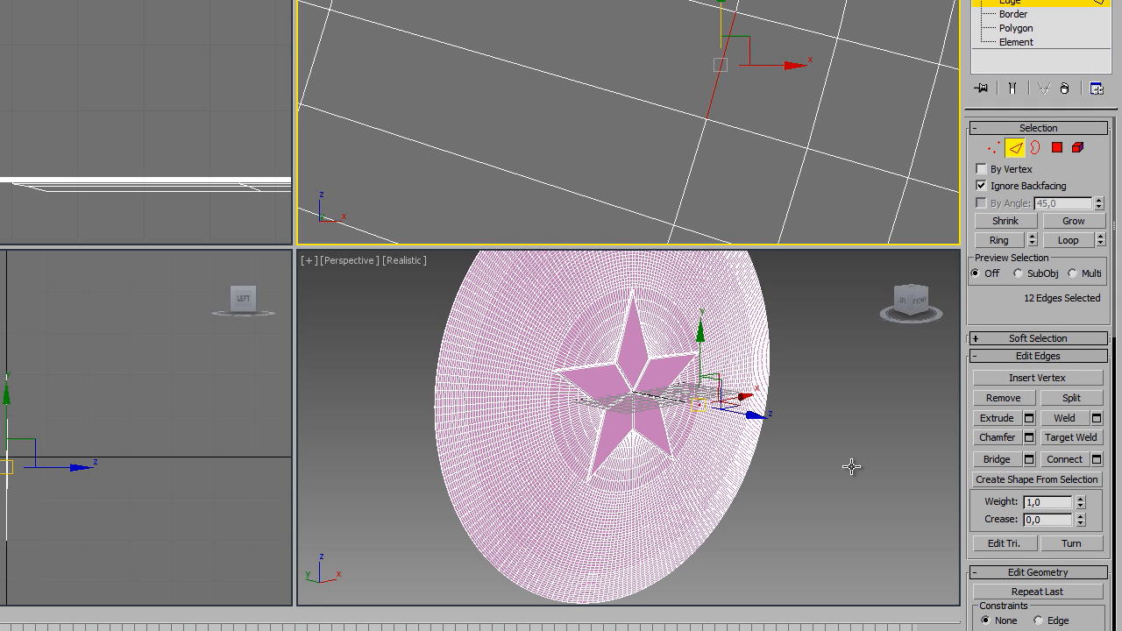
Extend the selected border edges into complete edge loops around the central disc.
scroll(725, 73, "down", 9)
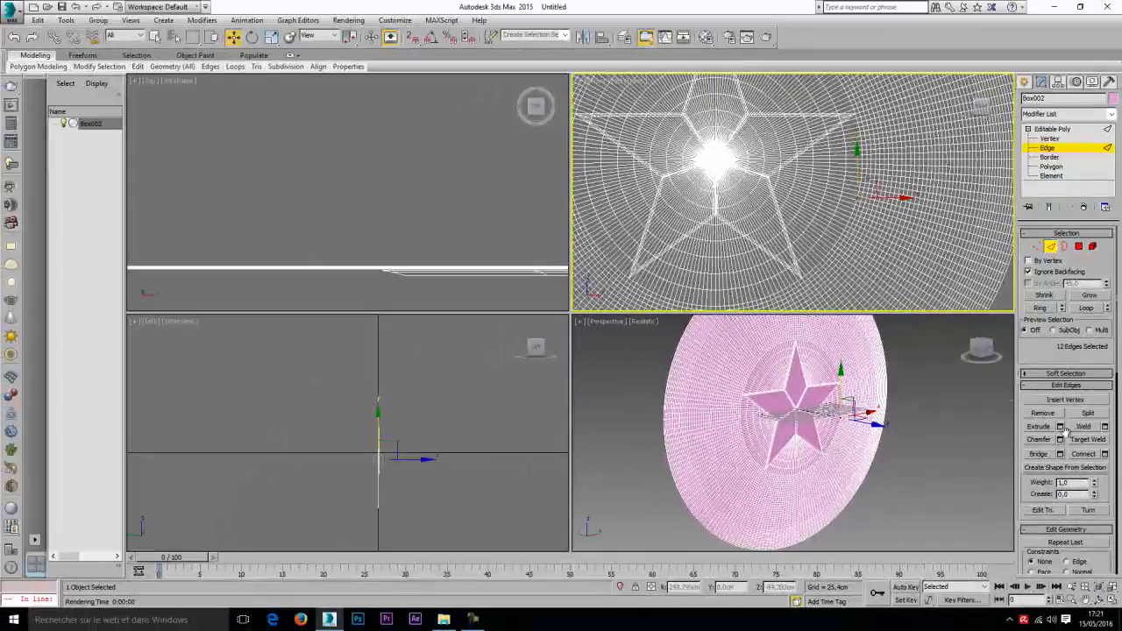
key("z")
scroll(852, 204, "up", 9)
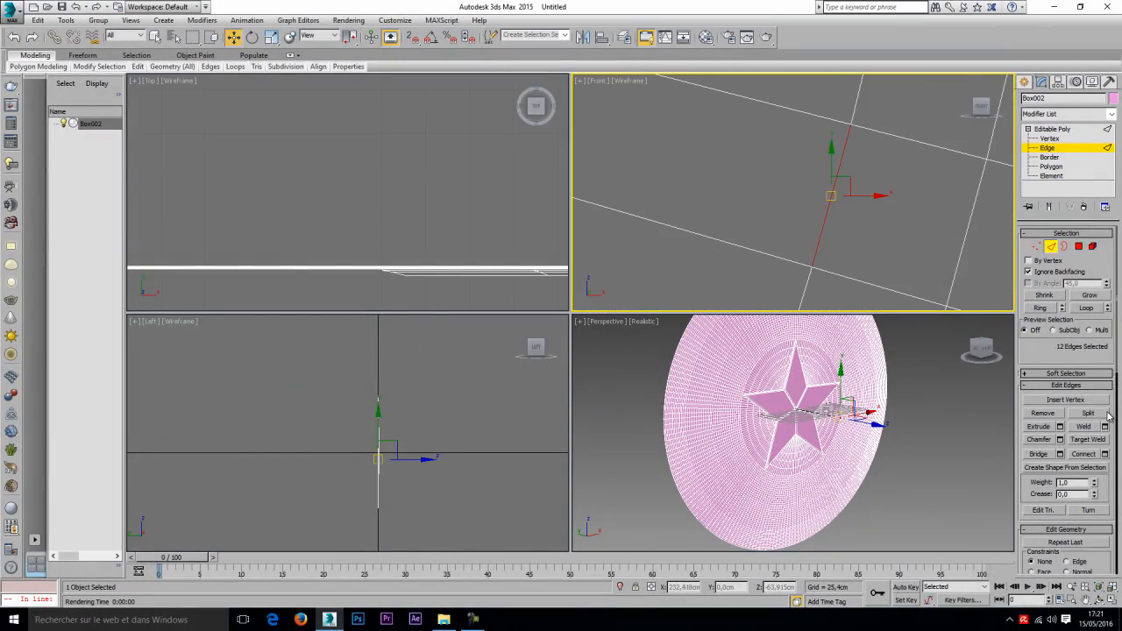
double_click(790, 471)
key("z")
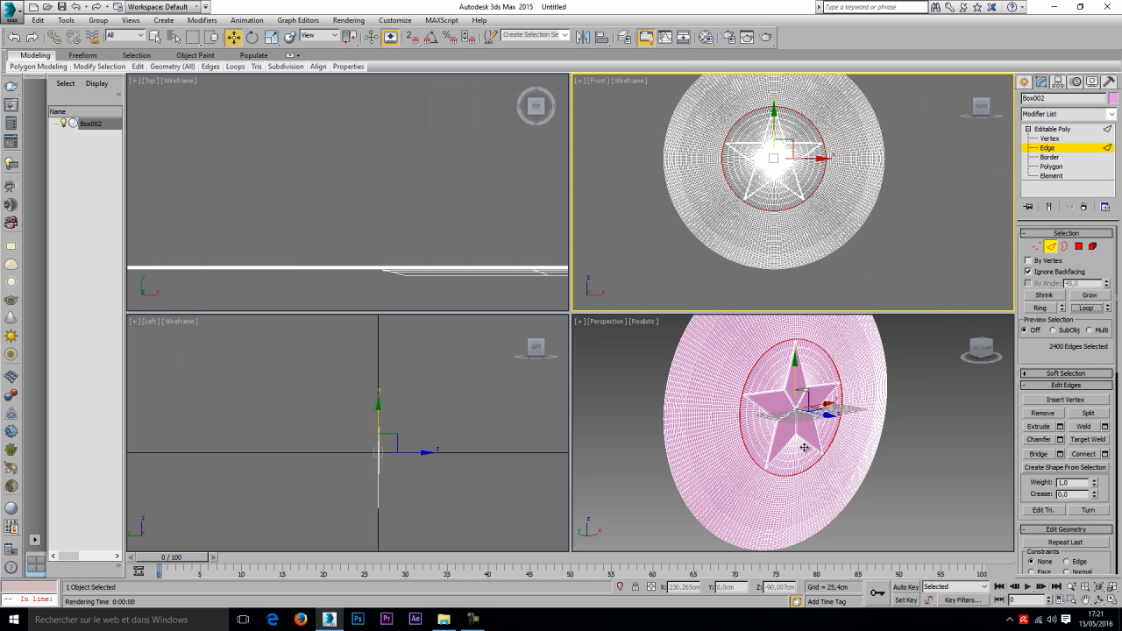
key("shift+z")
key("shift+z")
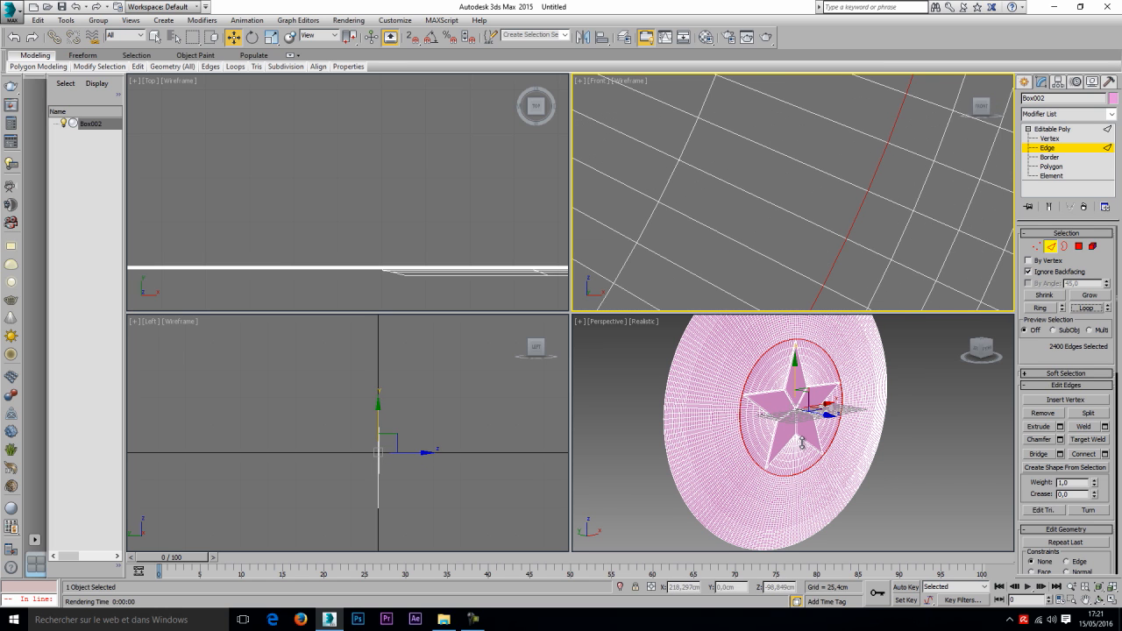
key("shift+z")
key("shift+z")
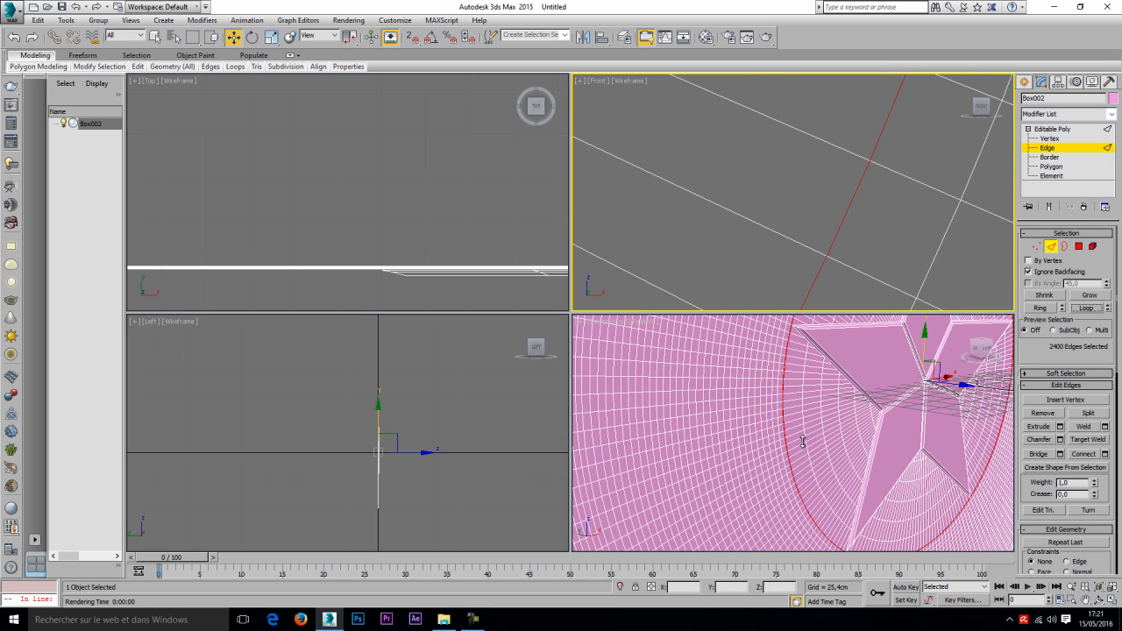
scroll(802, 441, "up", 4)
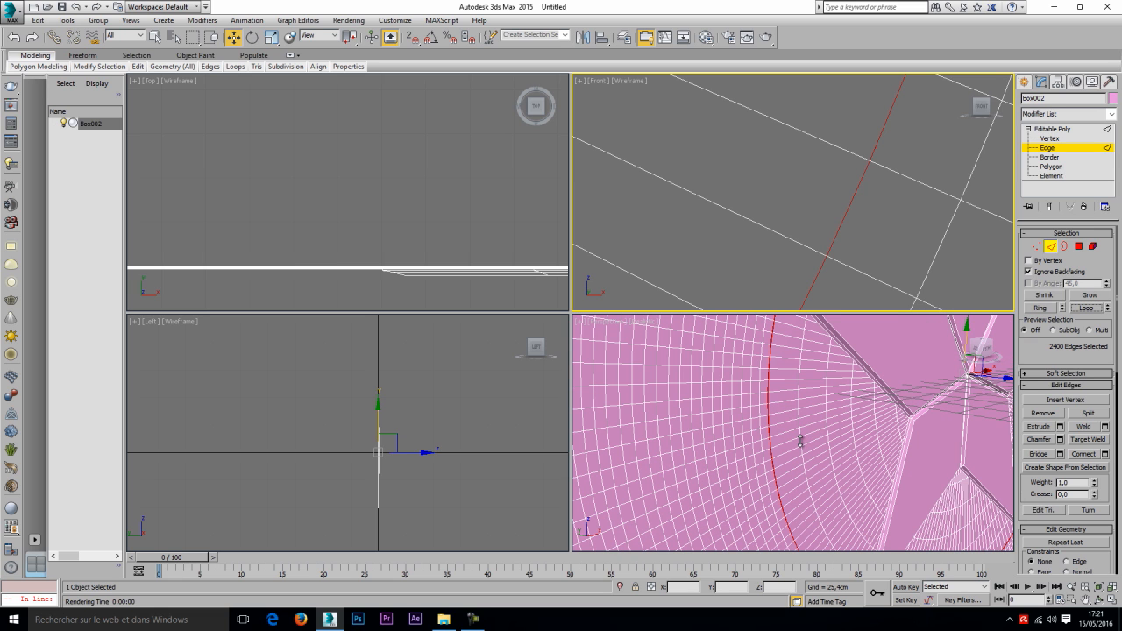
Chamfer the central disc's edge loops by 1.0 cm with one segment, checking the result in a perspective render.
left_click(1060, 439)
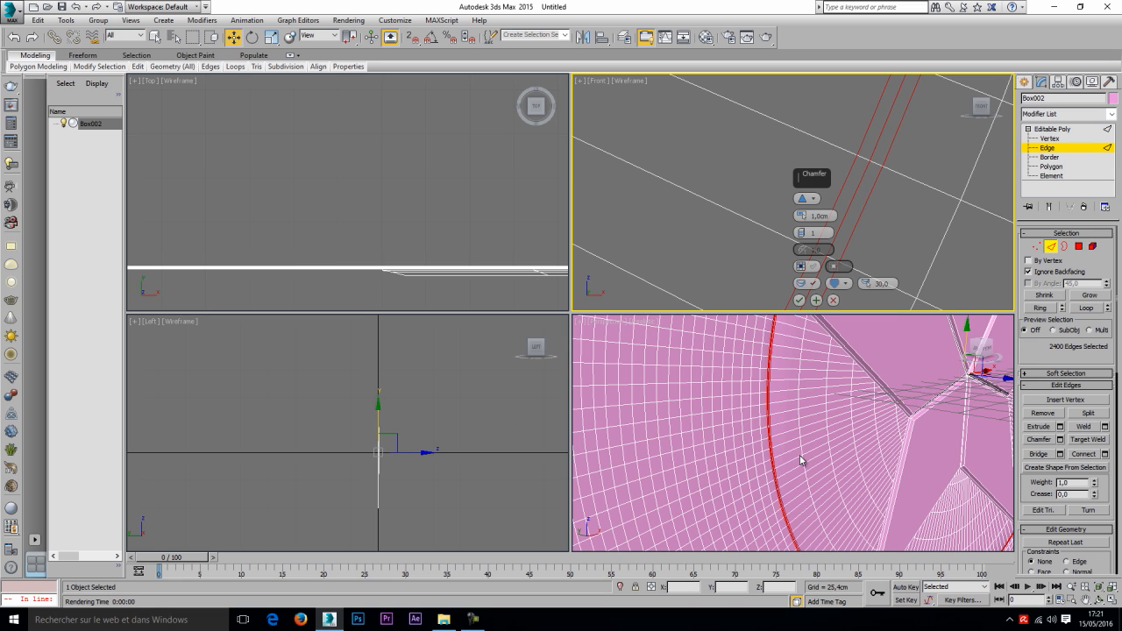
scroll(851, 420, "down", 4)
scroll(877, 412, "up", 6)
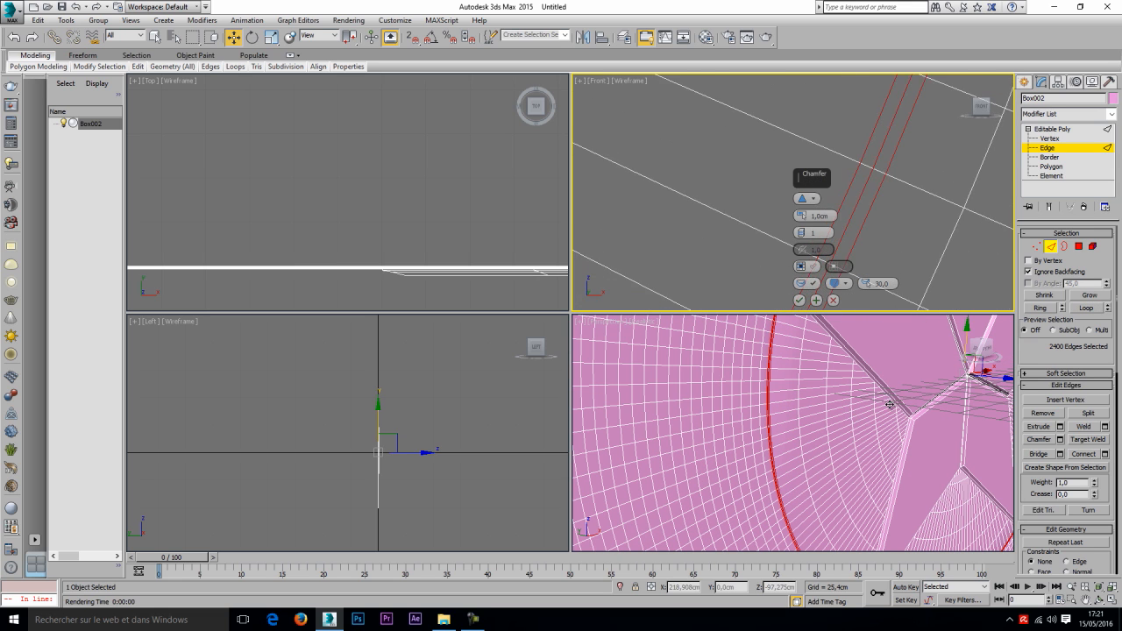
scroll(809, 504, "up", 3)
scroll(792, 373, "down", 6)
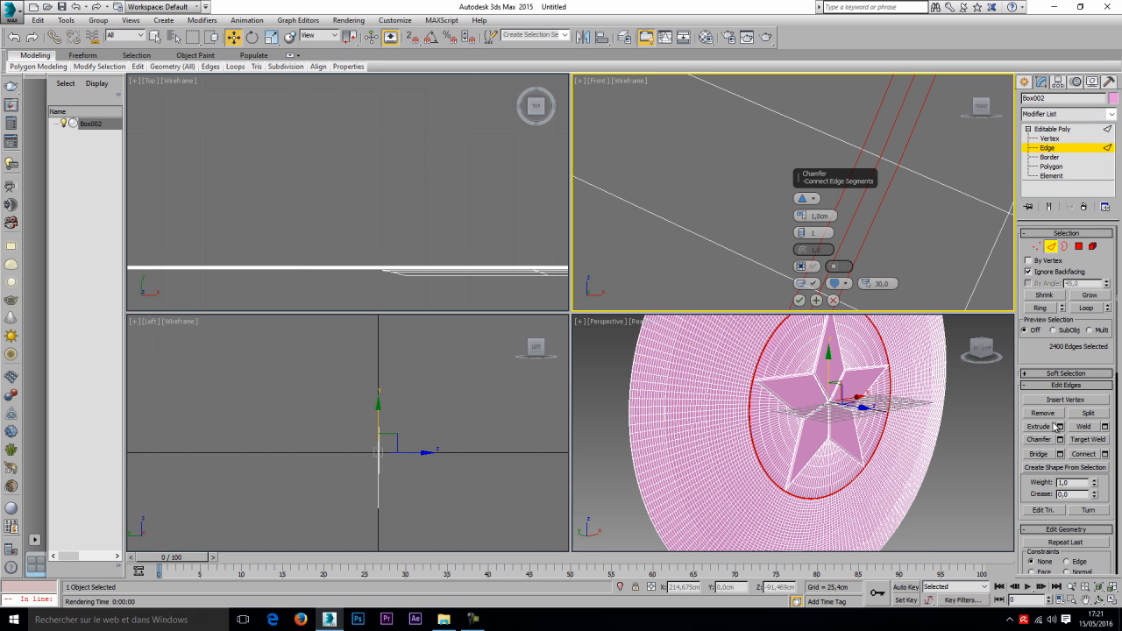
key("shift+q")
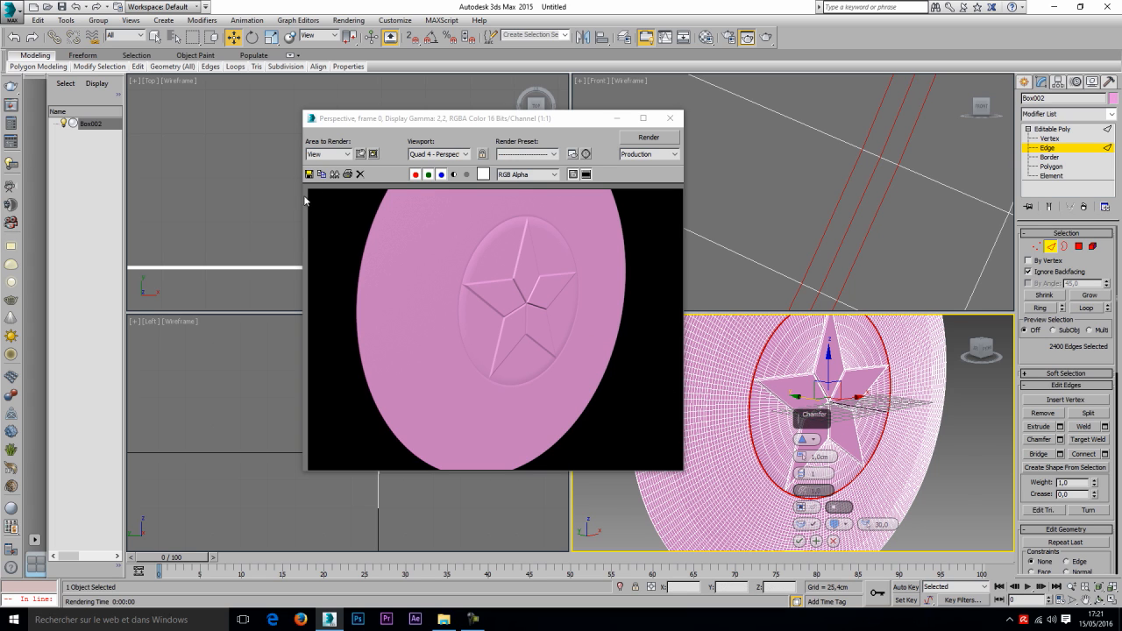
left_click(670, 118)
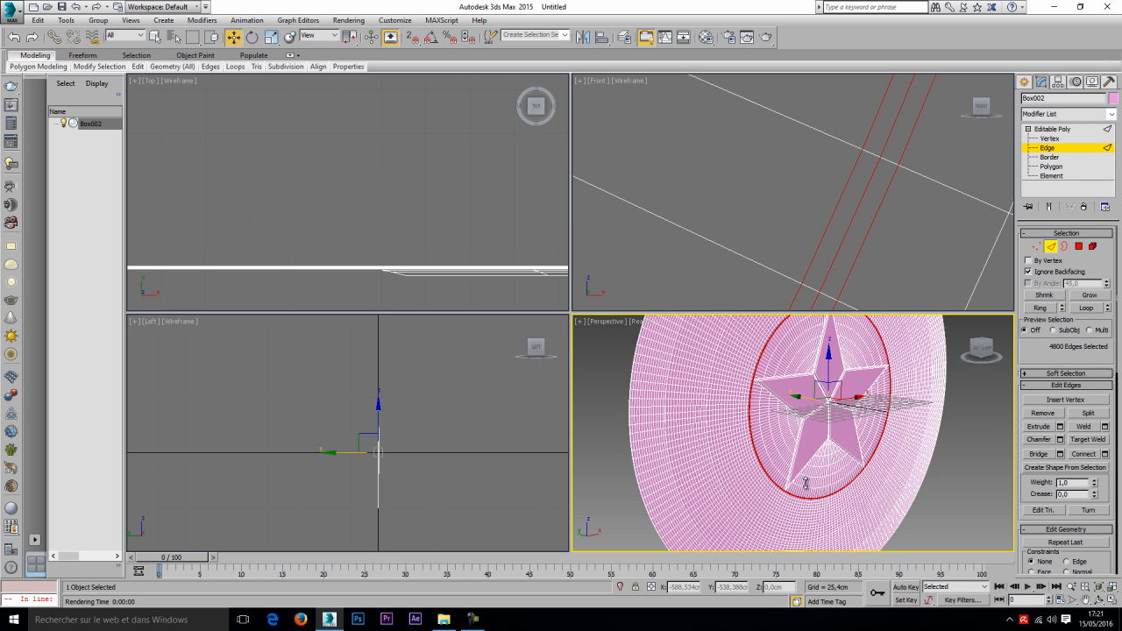
Select the ring element directly around the central disc to locate its outer border.
scroll(796, 225, "down", 10)
left_click(1078, 246)
left_click(819, 216)
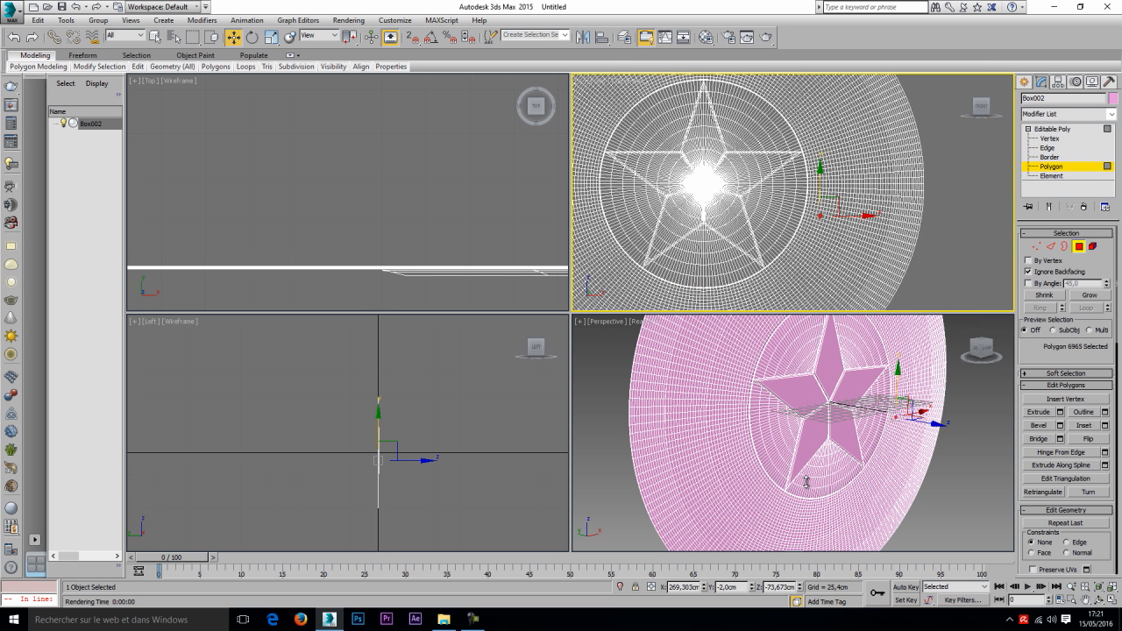
key("4")
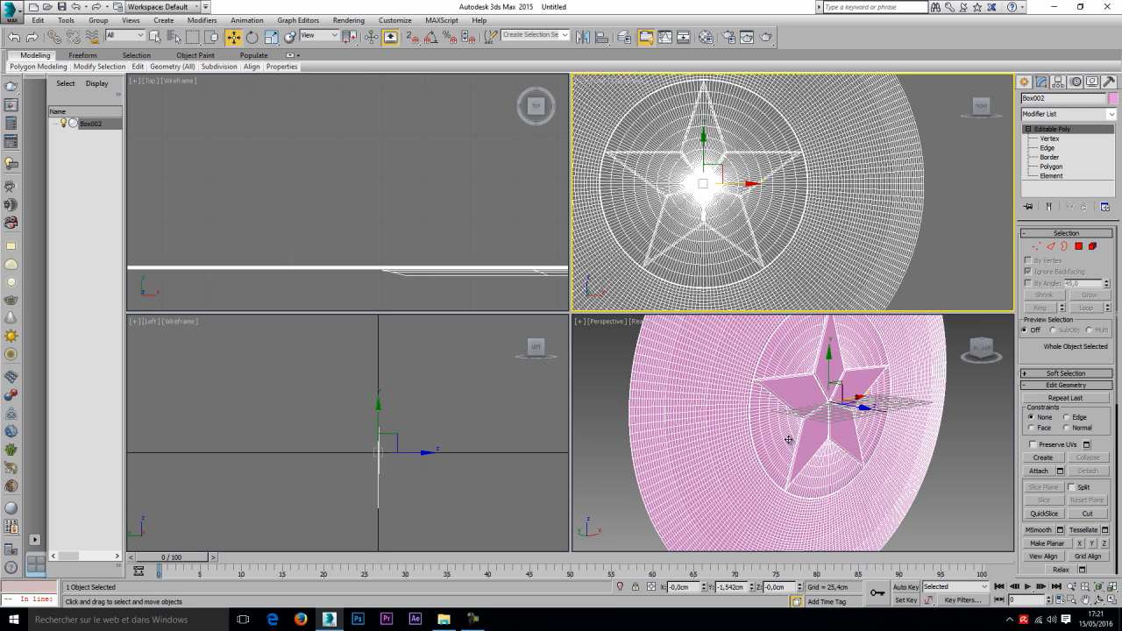
key("5")
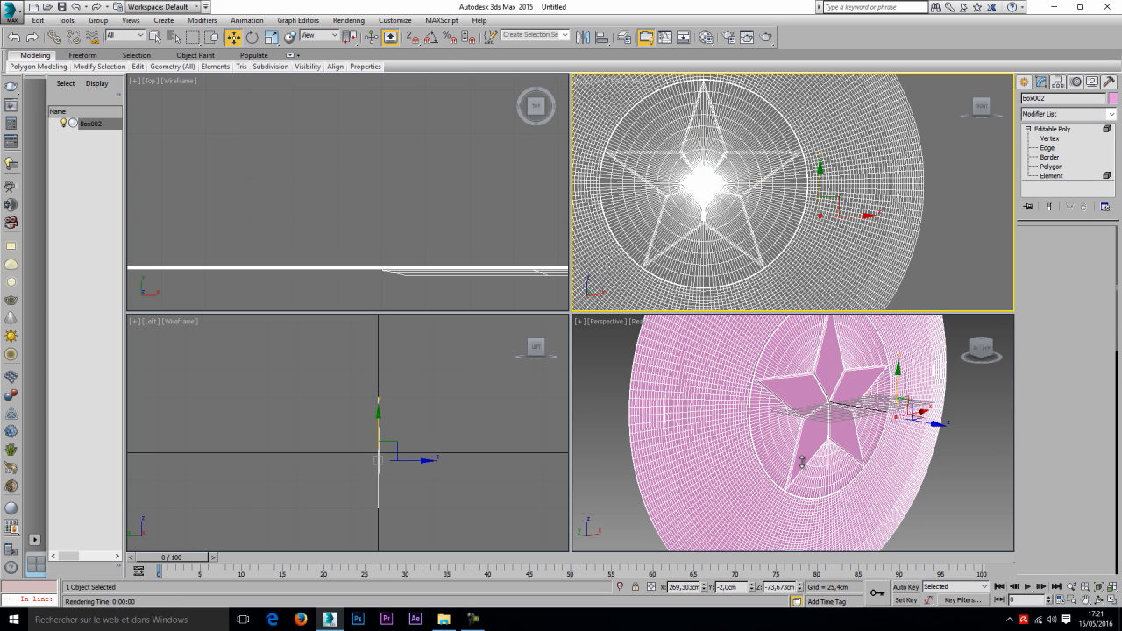
left_click(802, 457)
key("z")
scroll(800, 429, "up", 6)
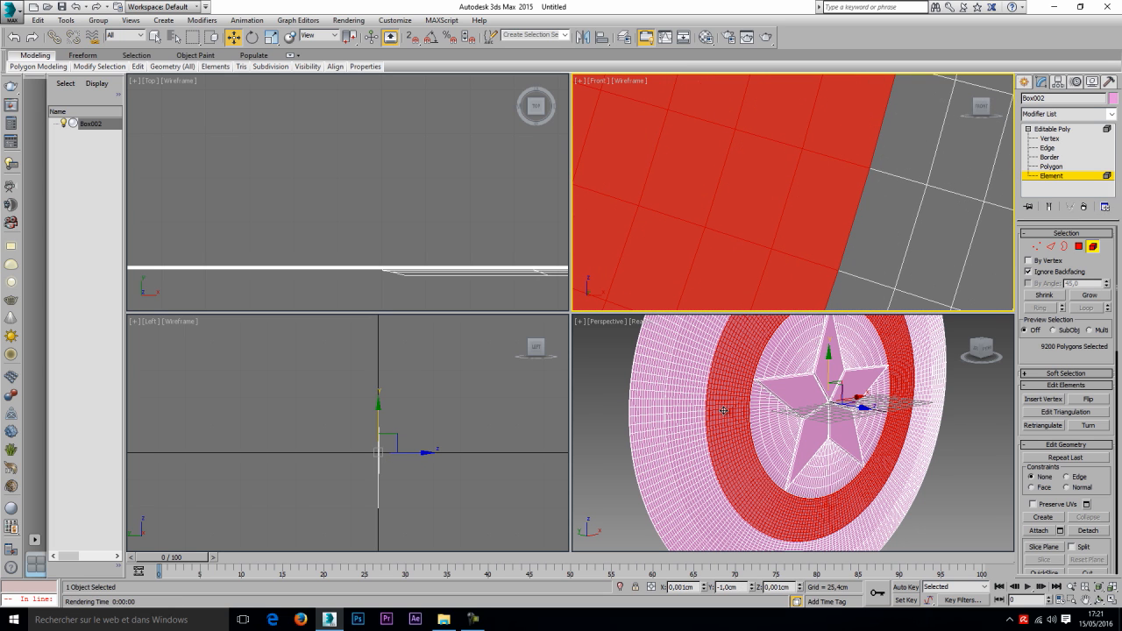
Select the edge loops along the inner ring's outer border and chamfer them by 1.0 cm with one segment.
key("2")
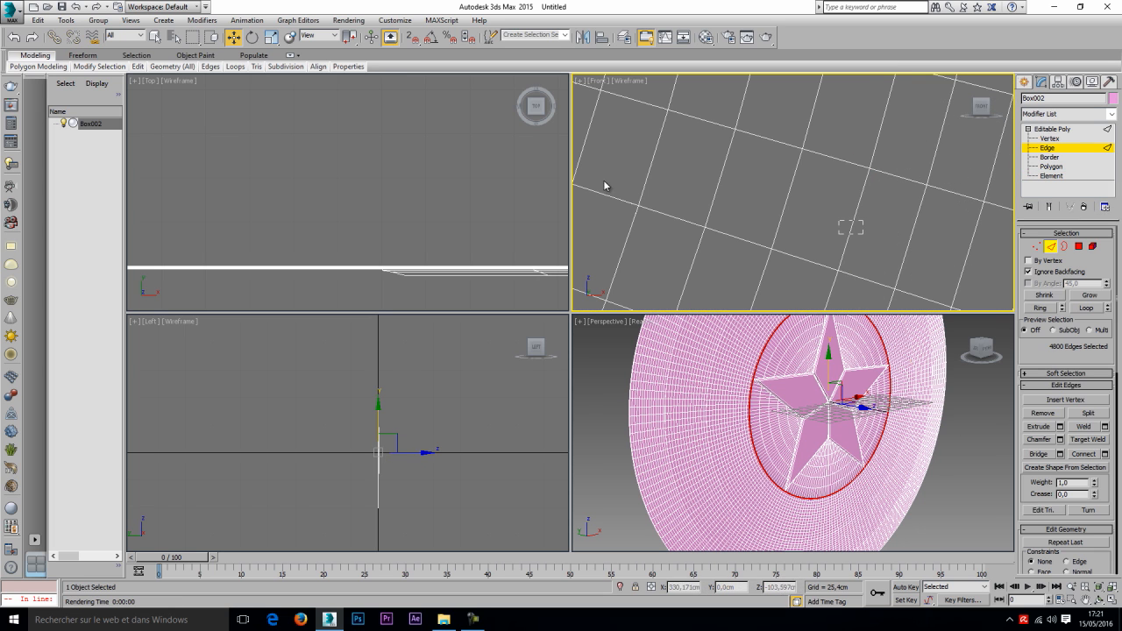
key("alt+l")
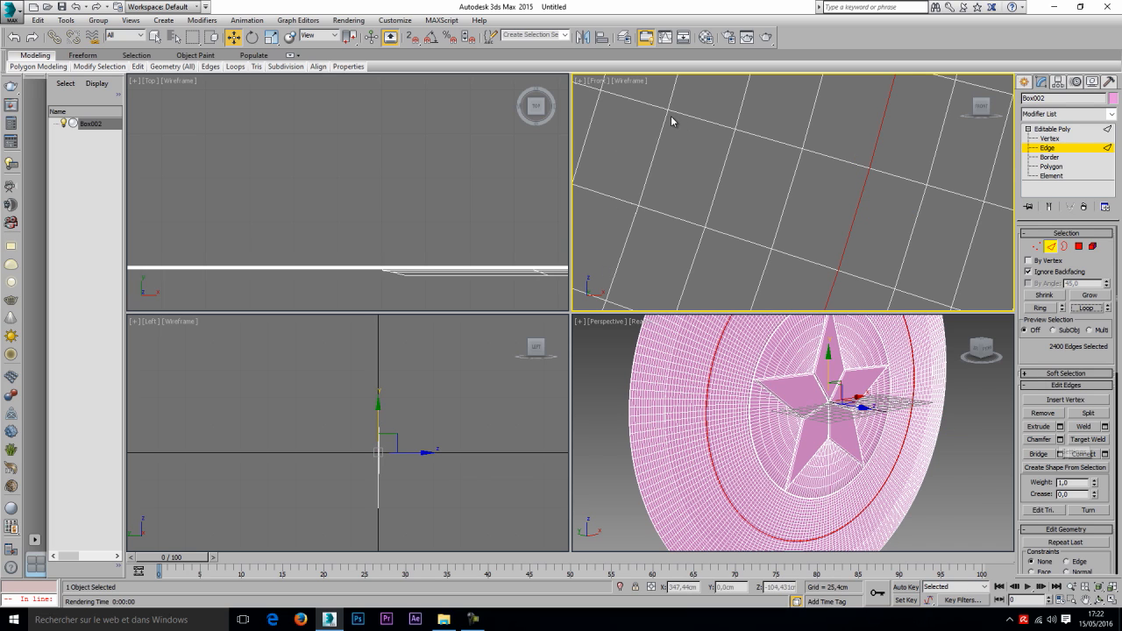
left_click(1060, 439)
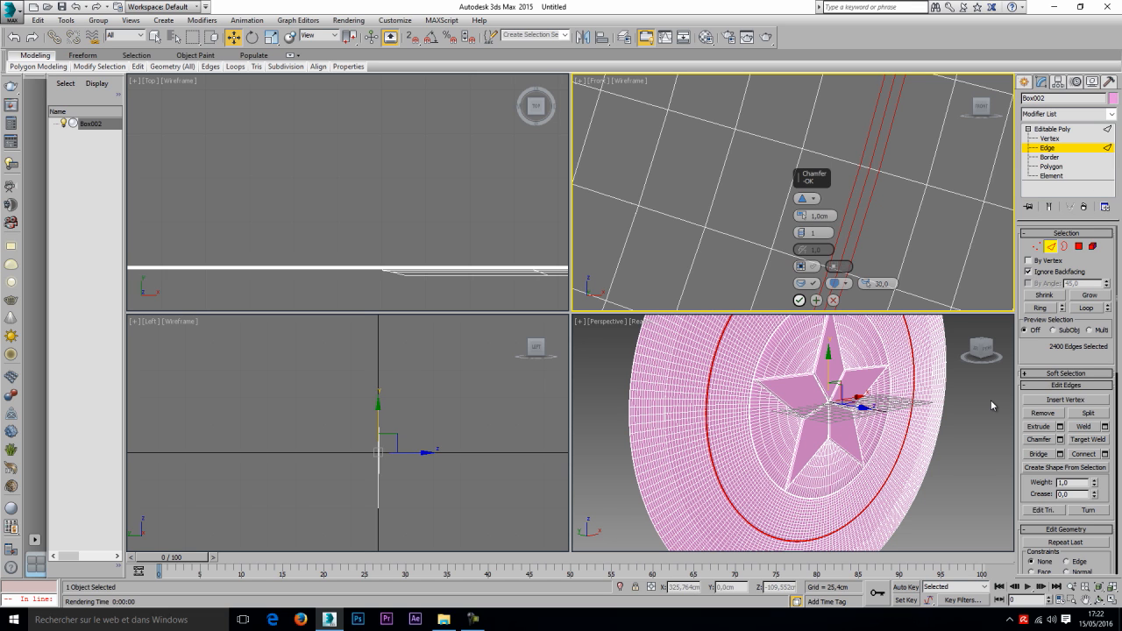
key("Return")
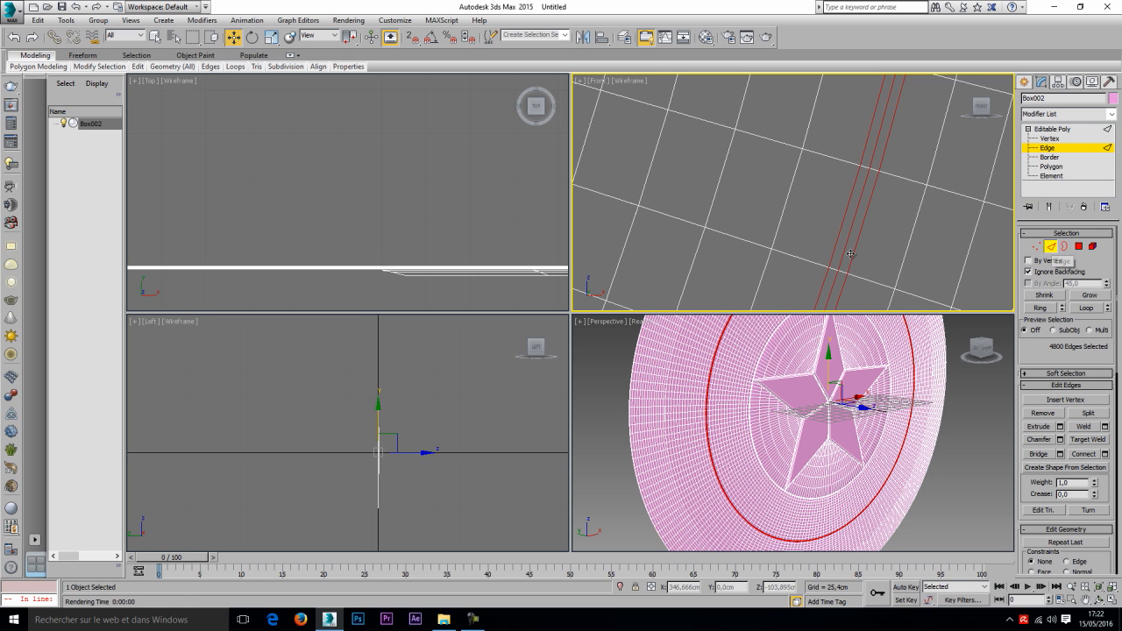
Select the middle ring element, the next one outward, to locate its outer border.
left_click(1053, 247)
left_click(1093, 246)
scroll(860, 221, "down", 10)
scroll(859, 221, "down", 2)
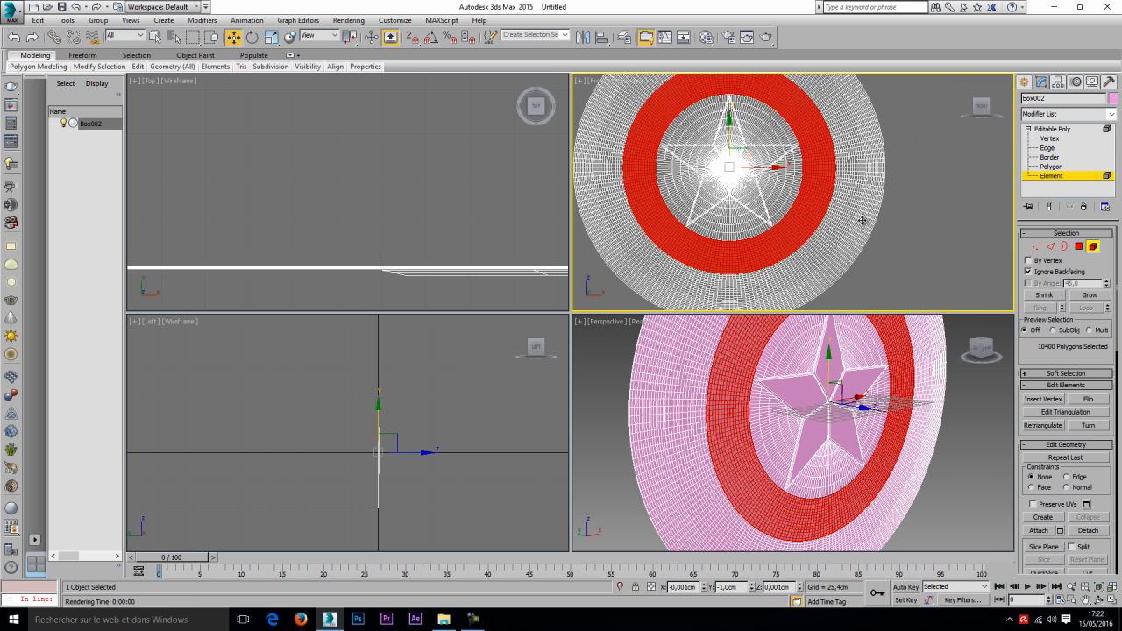
left_click(859, 221)
scroll(861, 218, "up", 10)
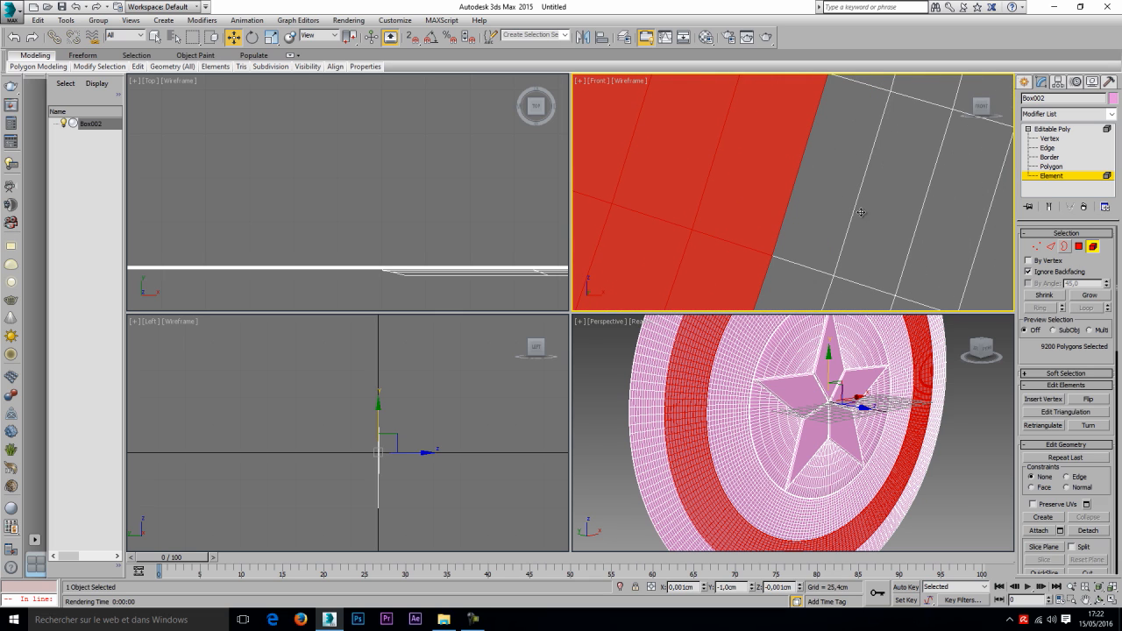
Select the edge loops along the middle ring's outer border, chamfer them by 1.0 cm with one segment and leave edge editing.
left_click(1092, 246)
key("2")
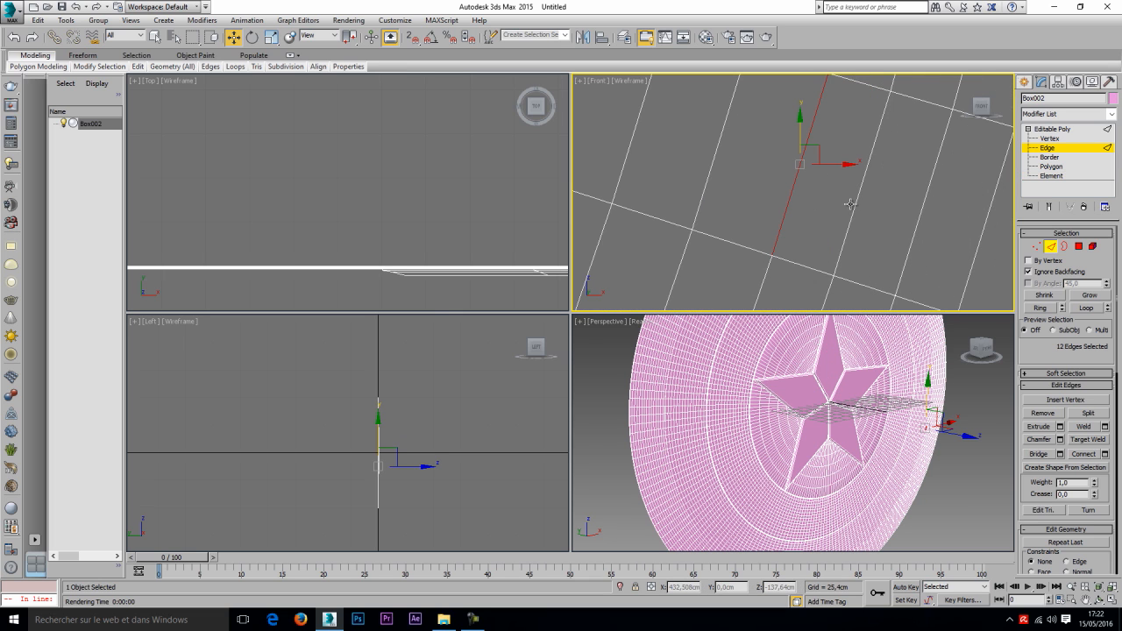
left_click(1086, 308)
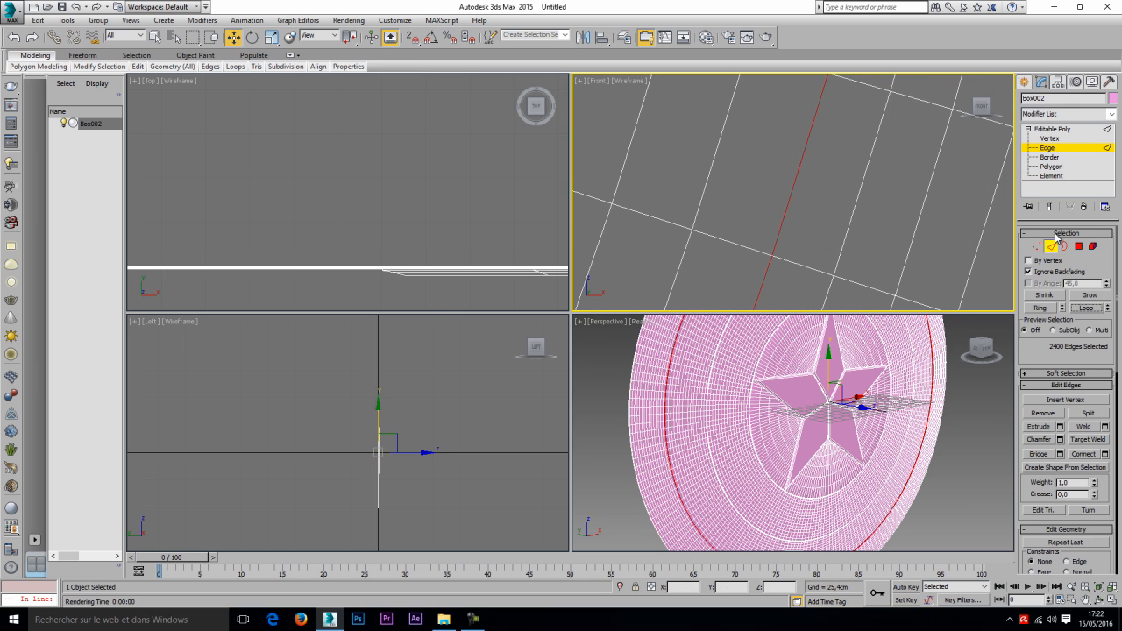
left_click(1060, 440)
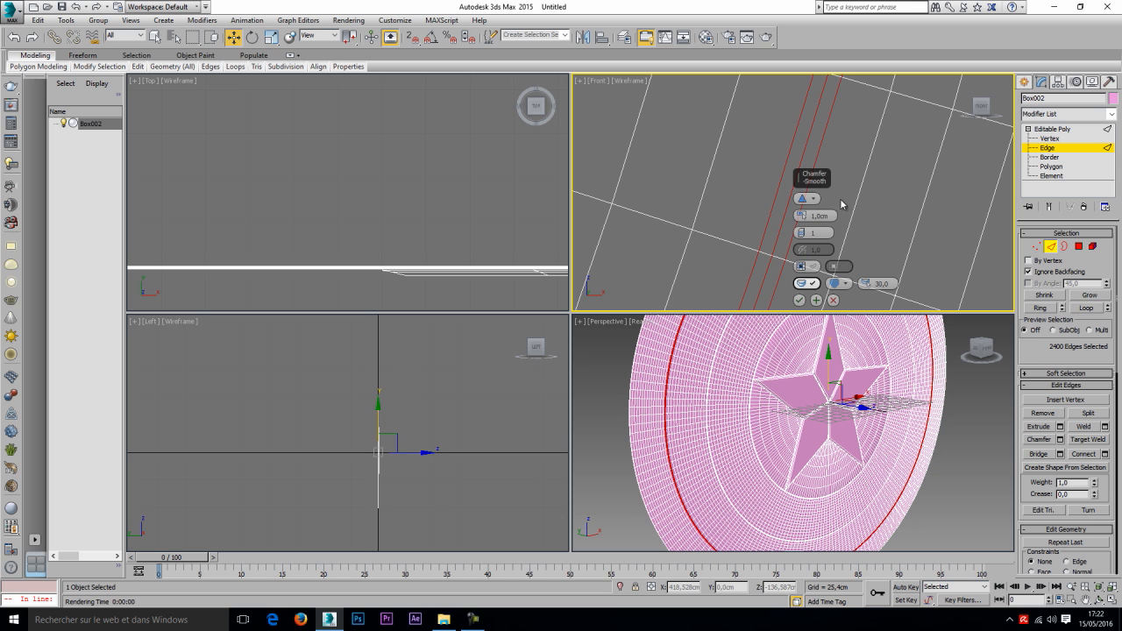
left_click(798, 300)
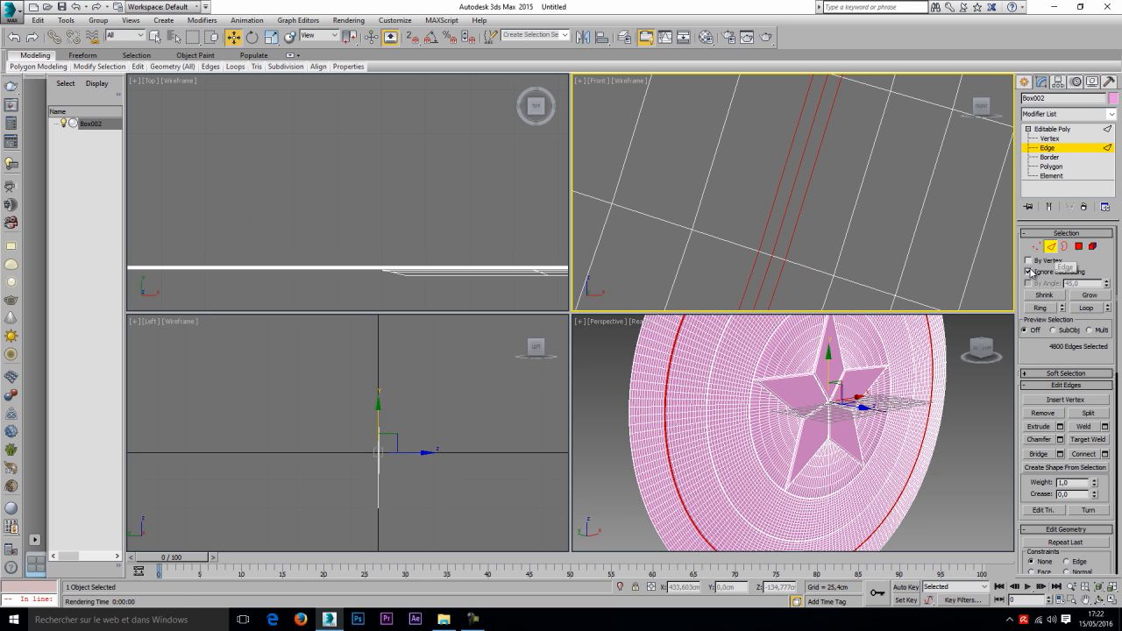
key("2")
Render the perspective view of the whole shield and examine the chamfered ring borders in the viewports.
key("z")
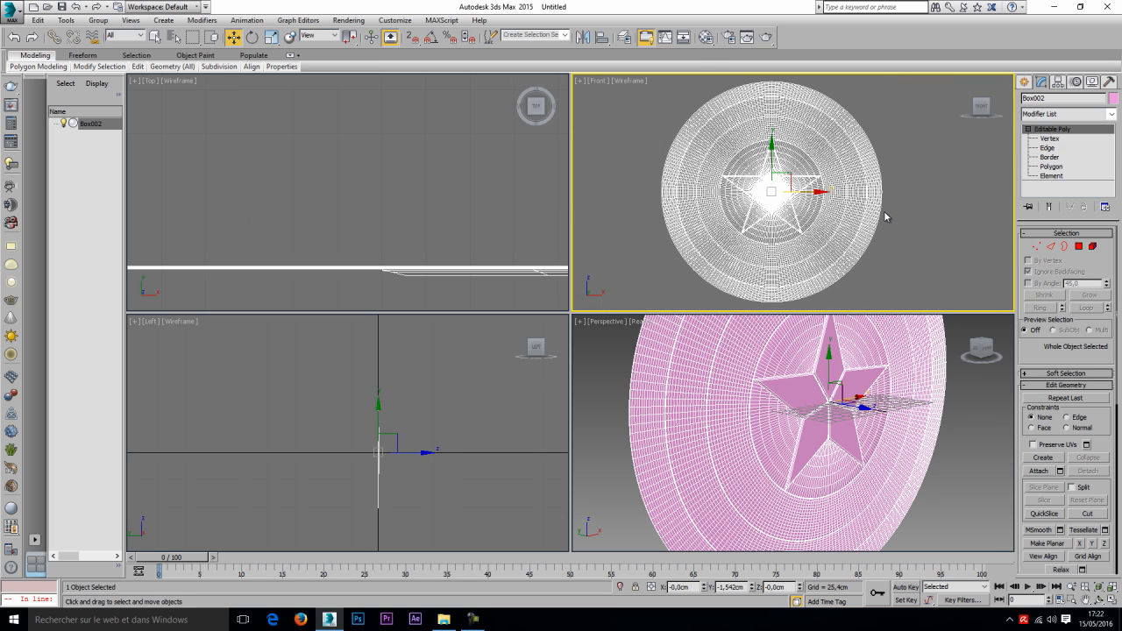
key("shift+z")
key("shift+z")
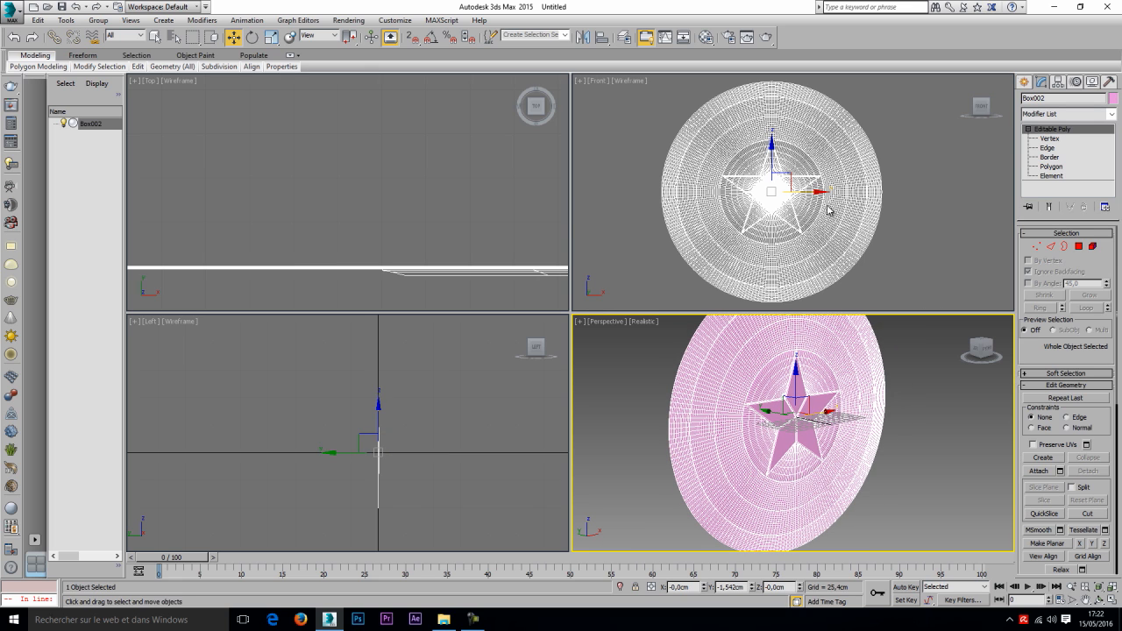
key("shift+q")
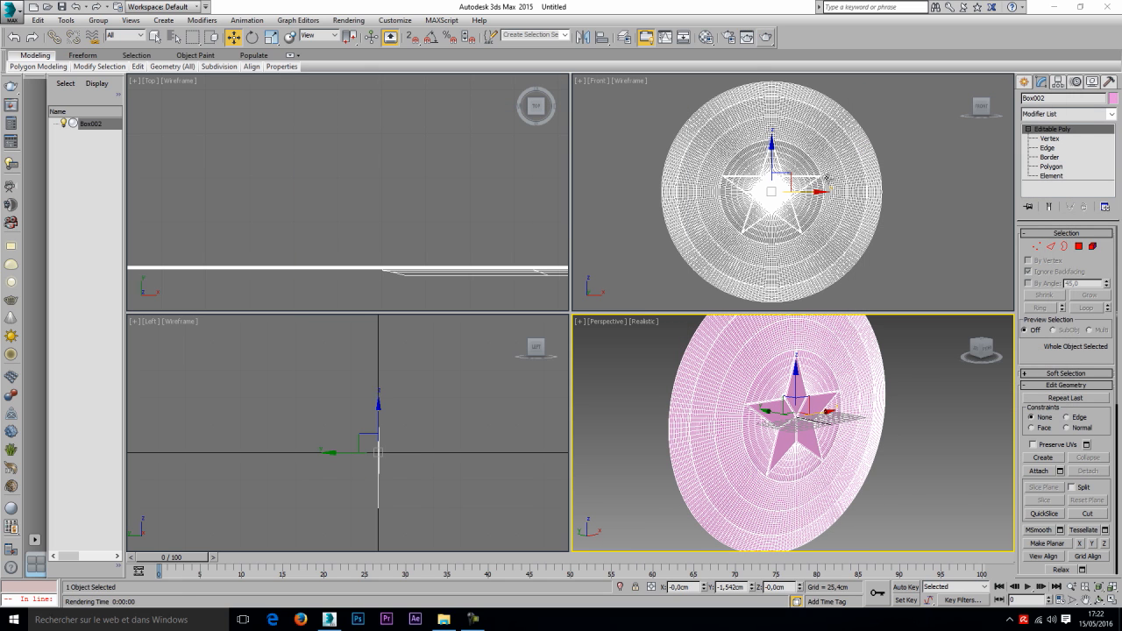
key("shift+z")
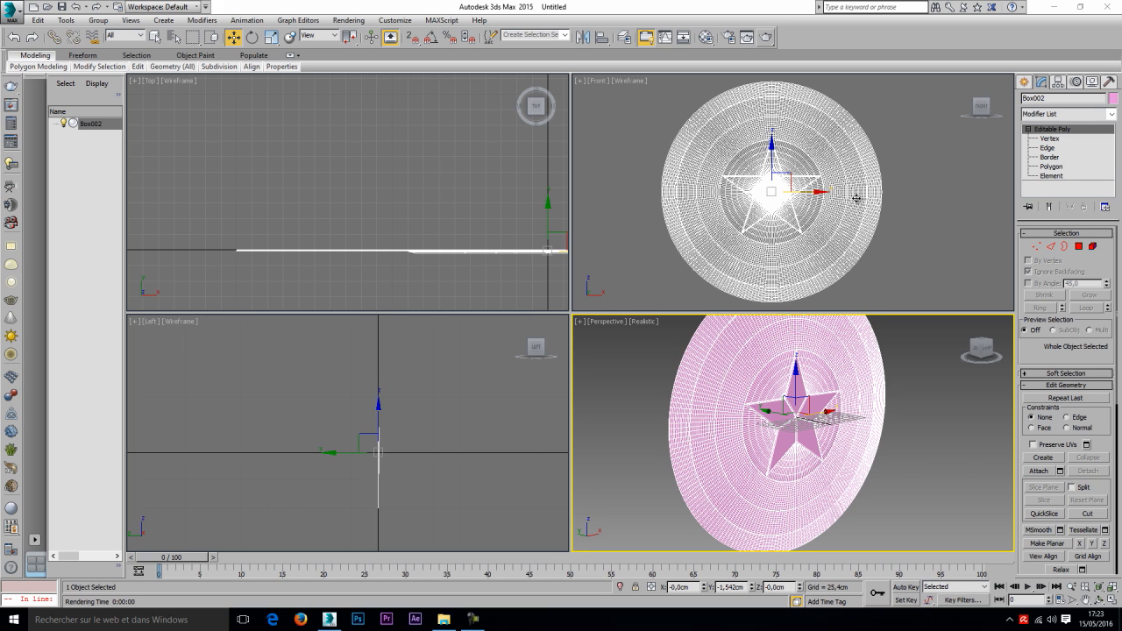
key("shift+z")
key("shift+z")
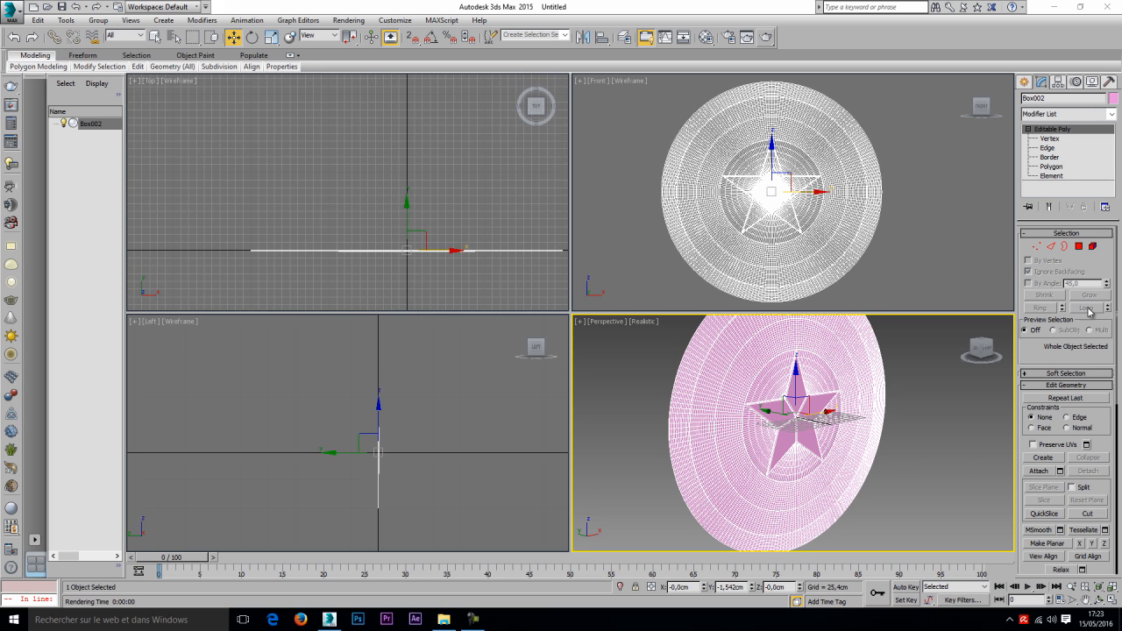
Enter vertex editing with backfacing vertices included and select all vertices of the central disc and star using a circular region.
key("ctrl+z")
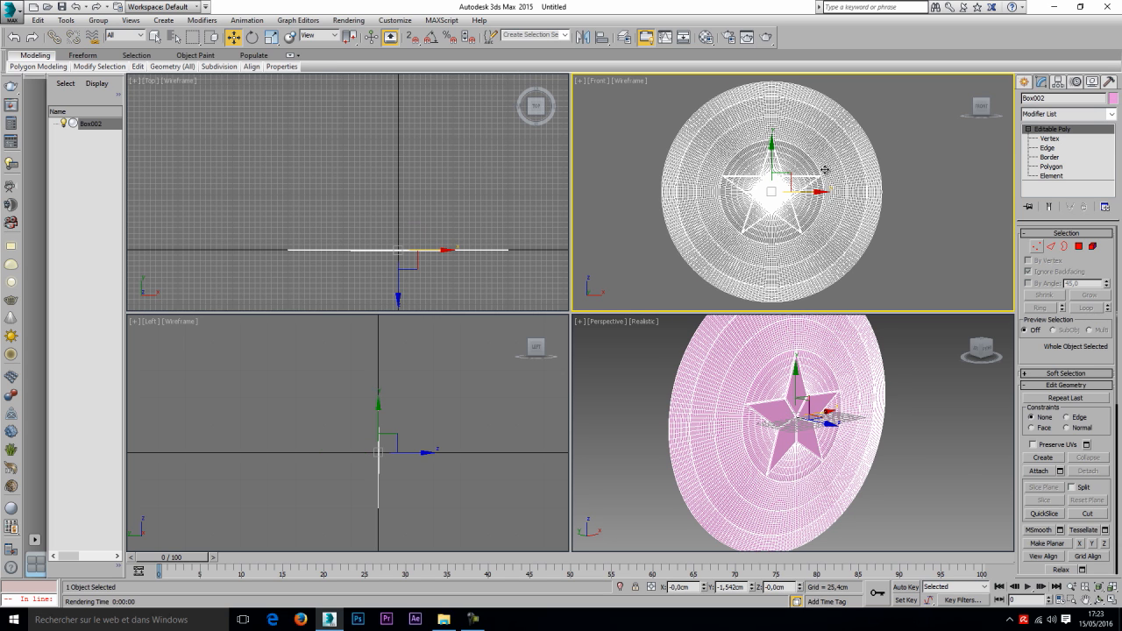
key("1")
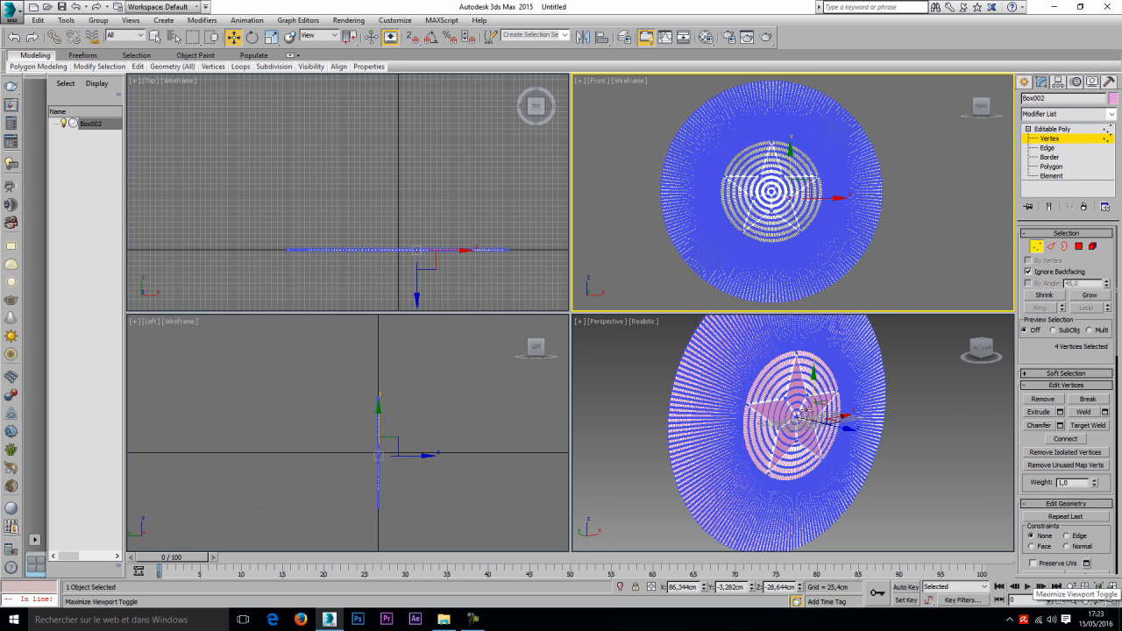
key("alt+w")
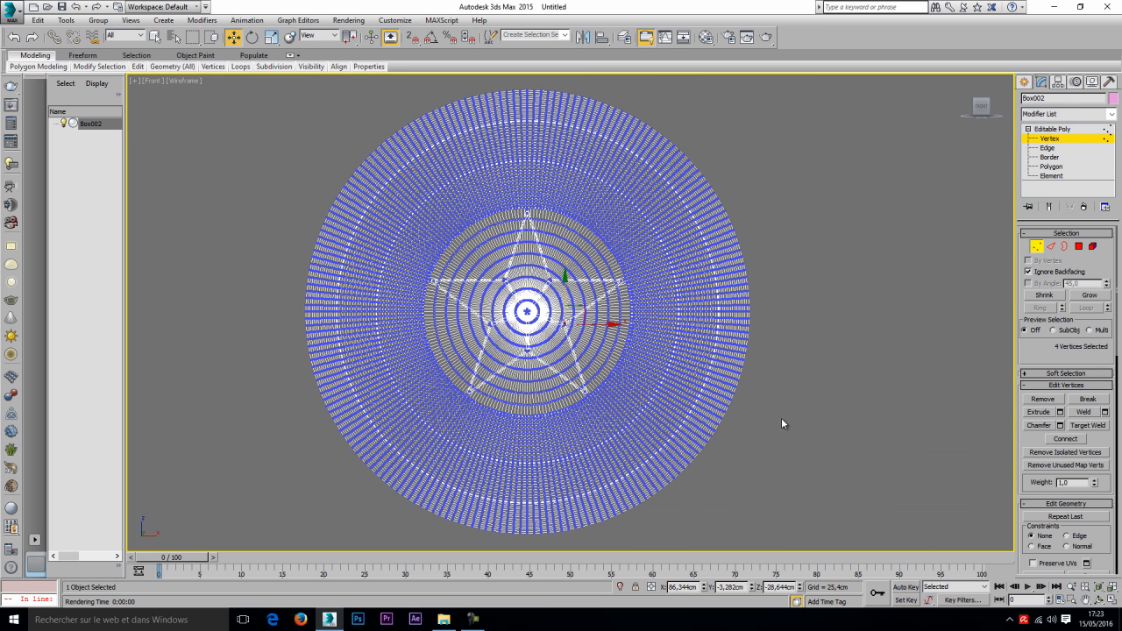
scroll(1062, 445, "up", 4)
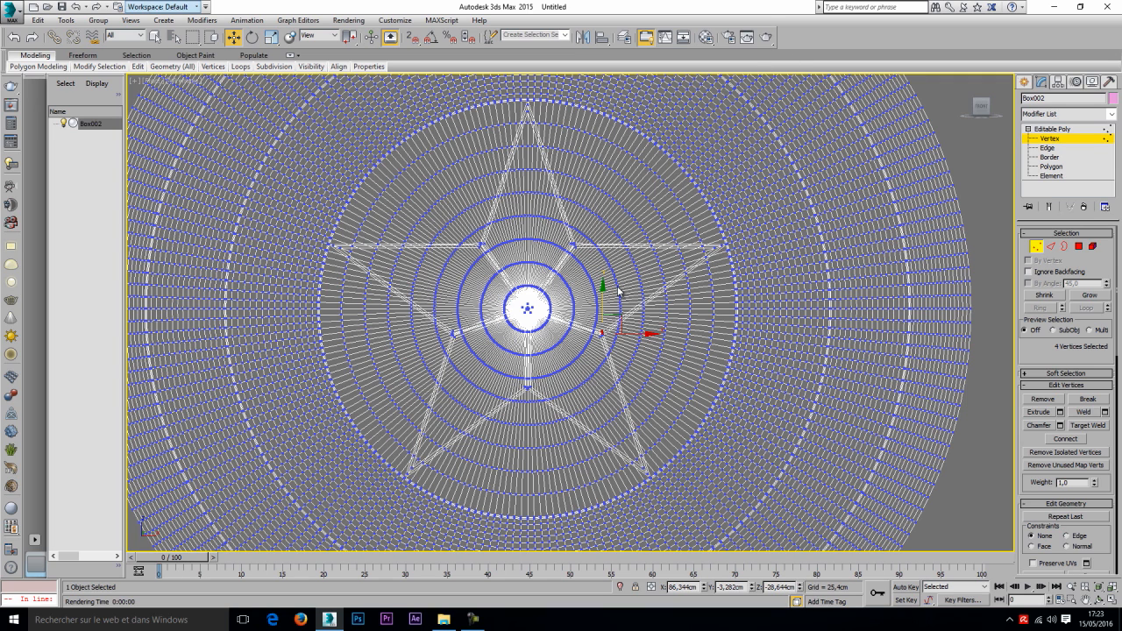
key("q")
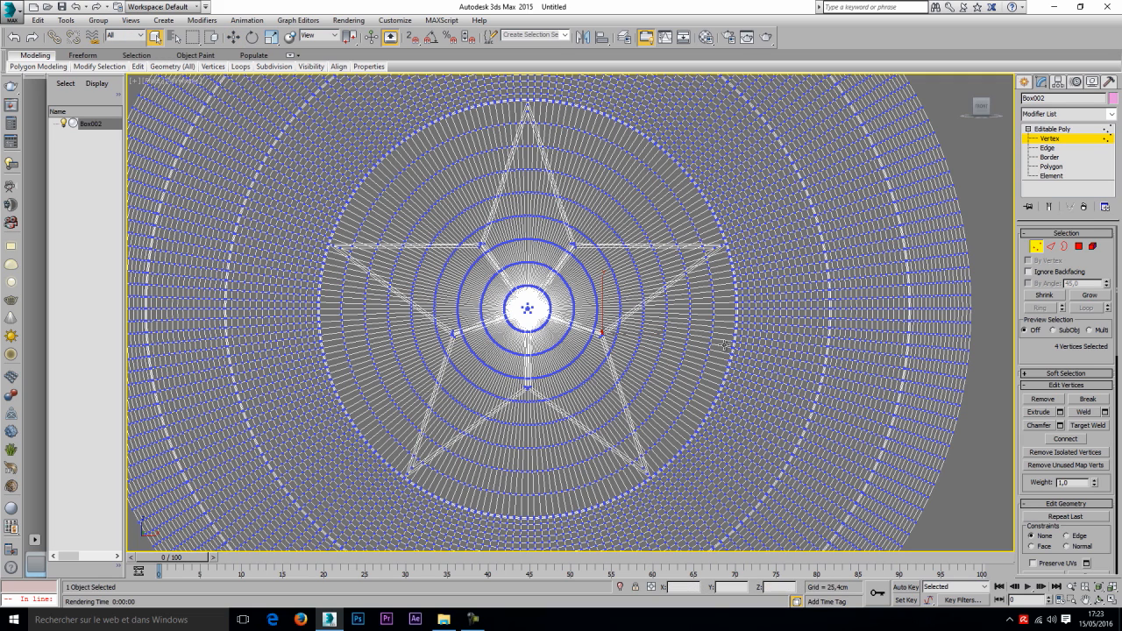
key("q")
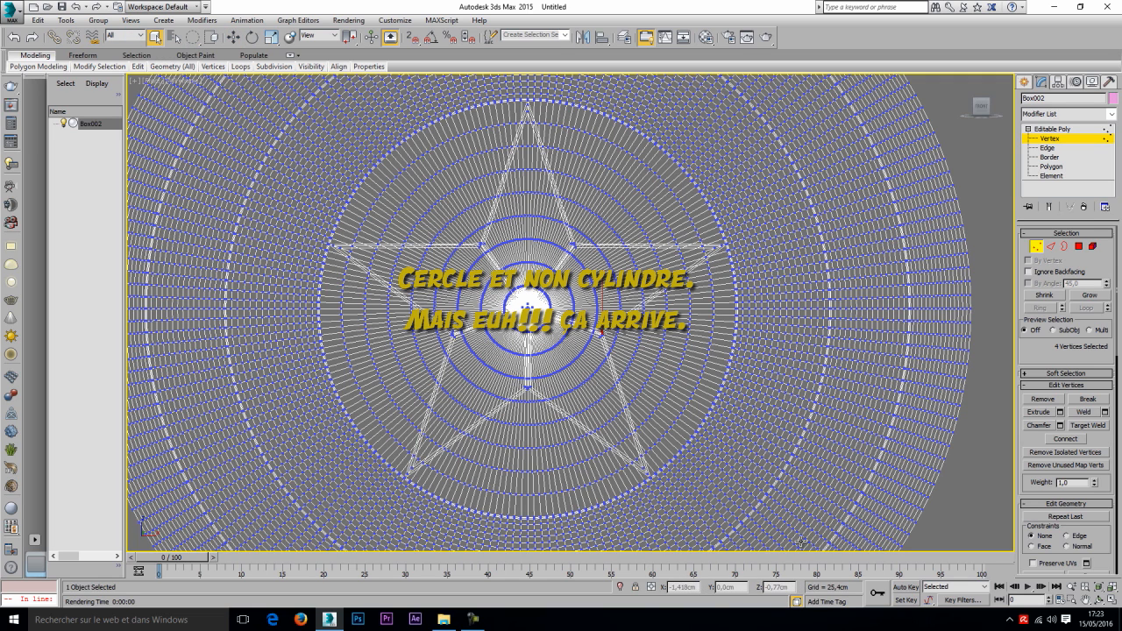
key("ctrl+z")
left_click(1093, 247, "ctrl")
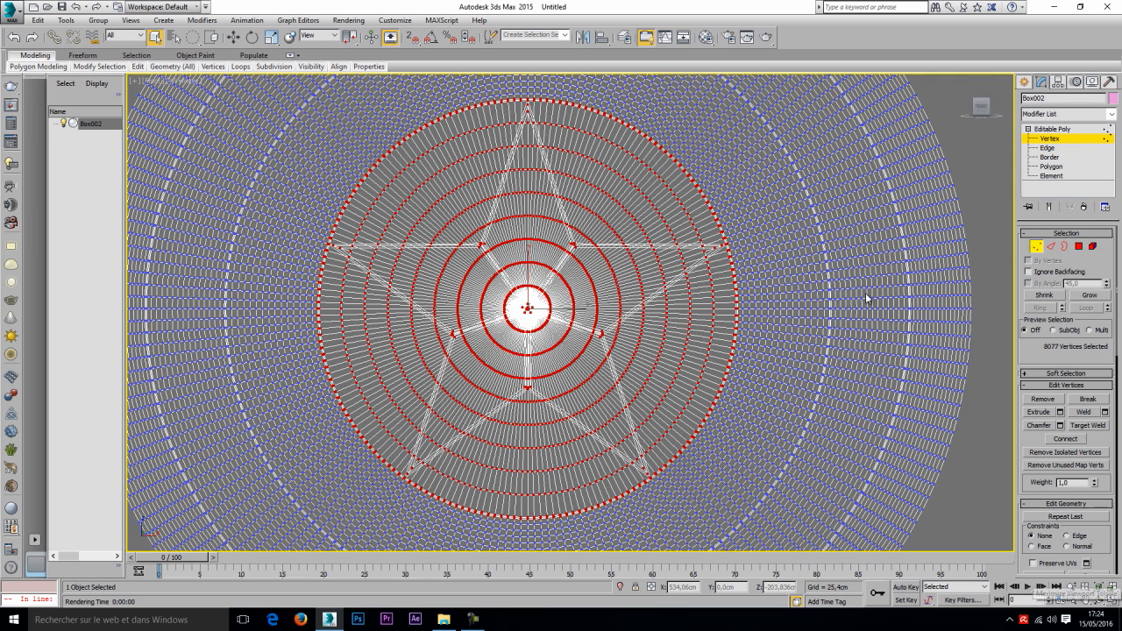
Enable soft selection on the disc vertices with a falloff of 268.549 cm and a bubble of 0.96.
key("alt+w")
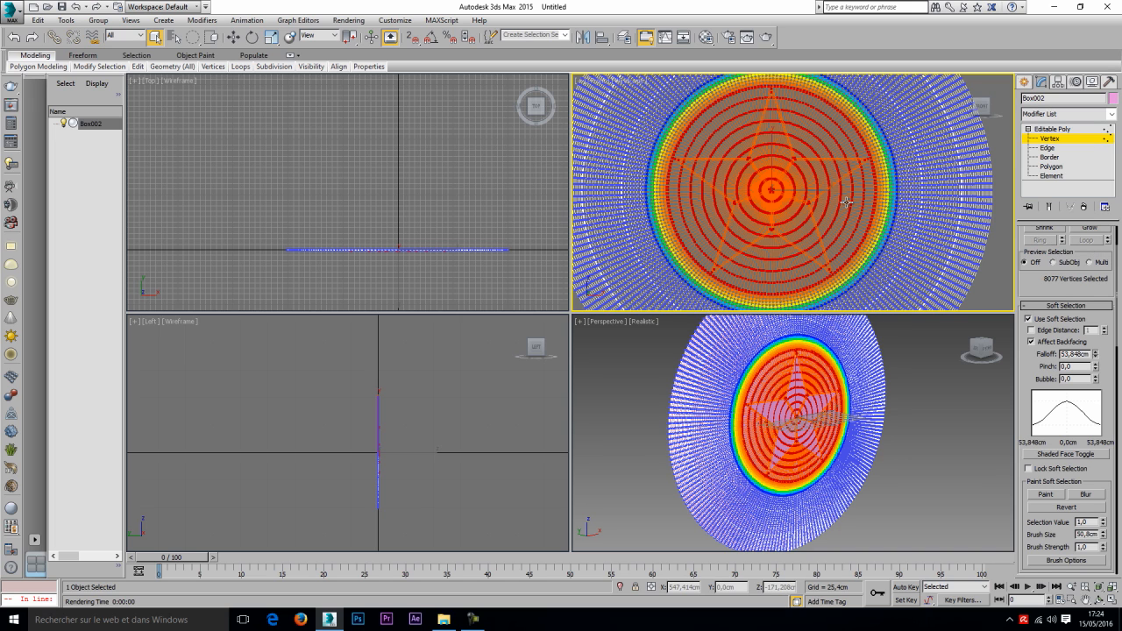
left_click_drag(1045, 254, 787, 195)
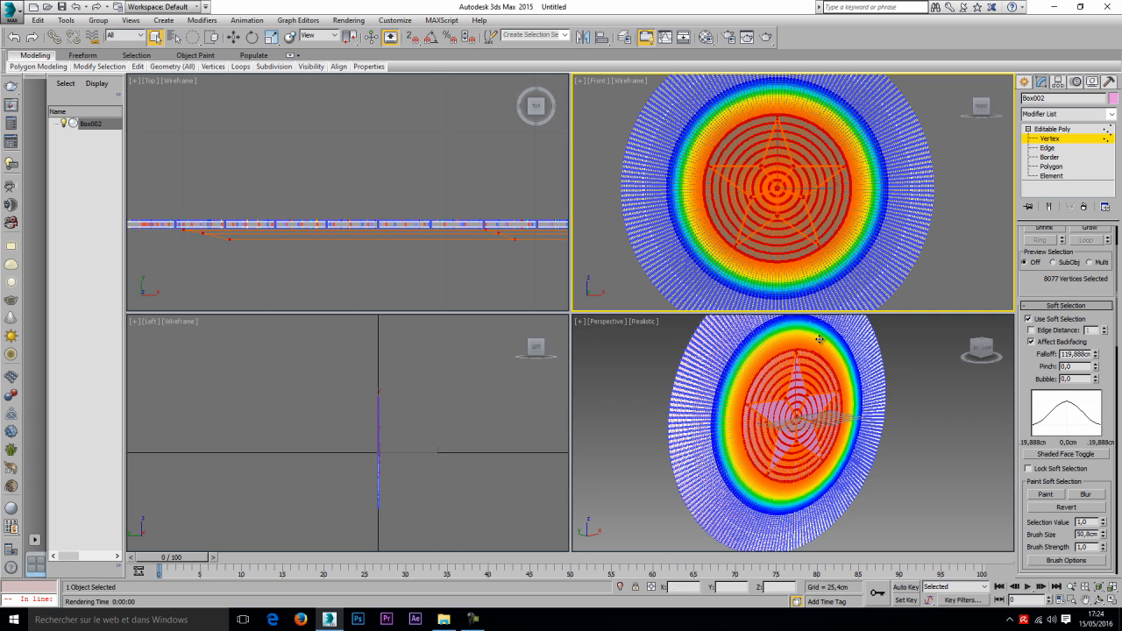
left_click_drag(776, 366, 1103, 421)
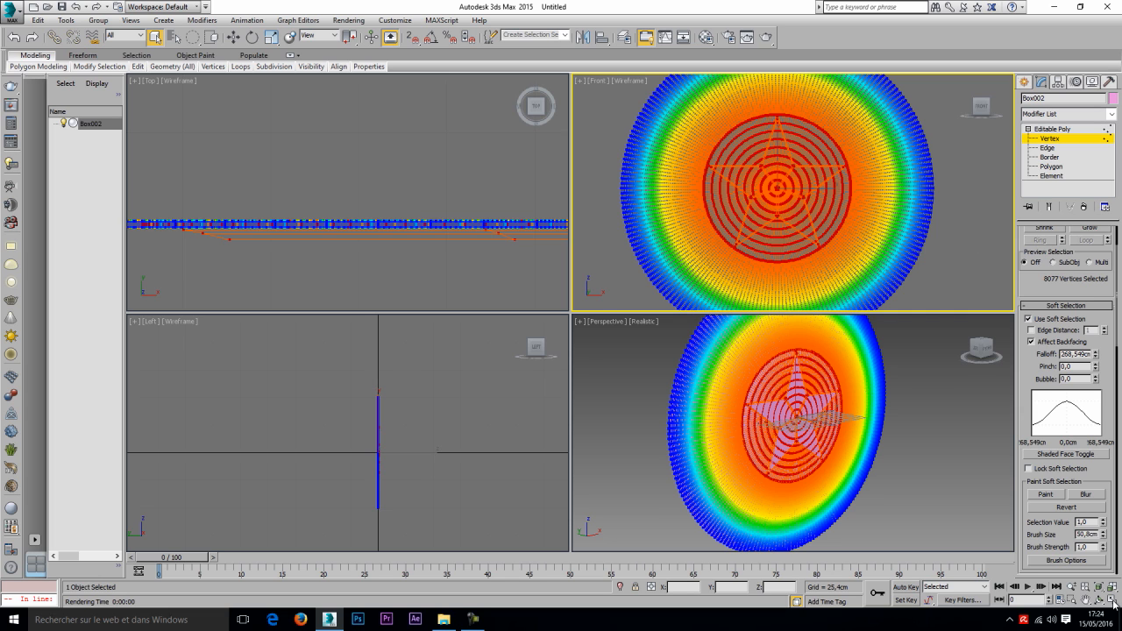
left_click_drag(1113, 603, 534, 320)
left_click_drag(1049, 277, 1049, 277)
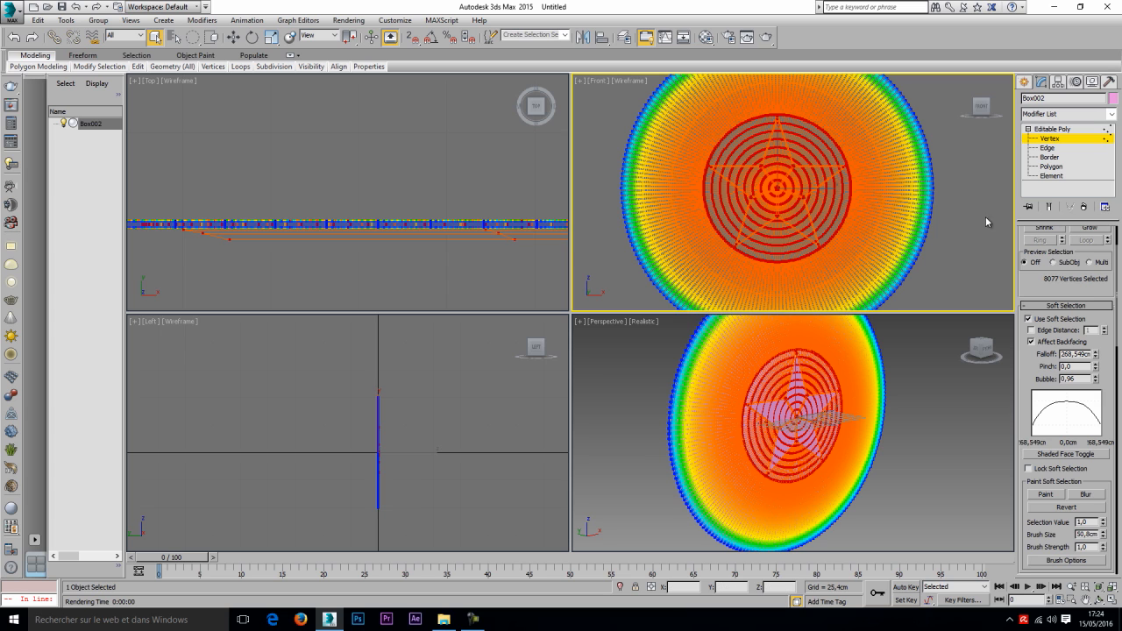
Move the soft-selected vertices along Y to an absolute position of -103.031 cm, bulging the shield into a dome.
scroll(353, 268, "down", 5)
scroll(350, 267, "down", 4)
scroll(372, 282, "down", 1)
middle_click_drag(393, 250, 340, 197)
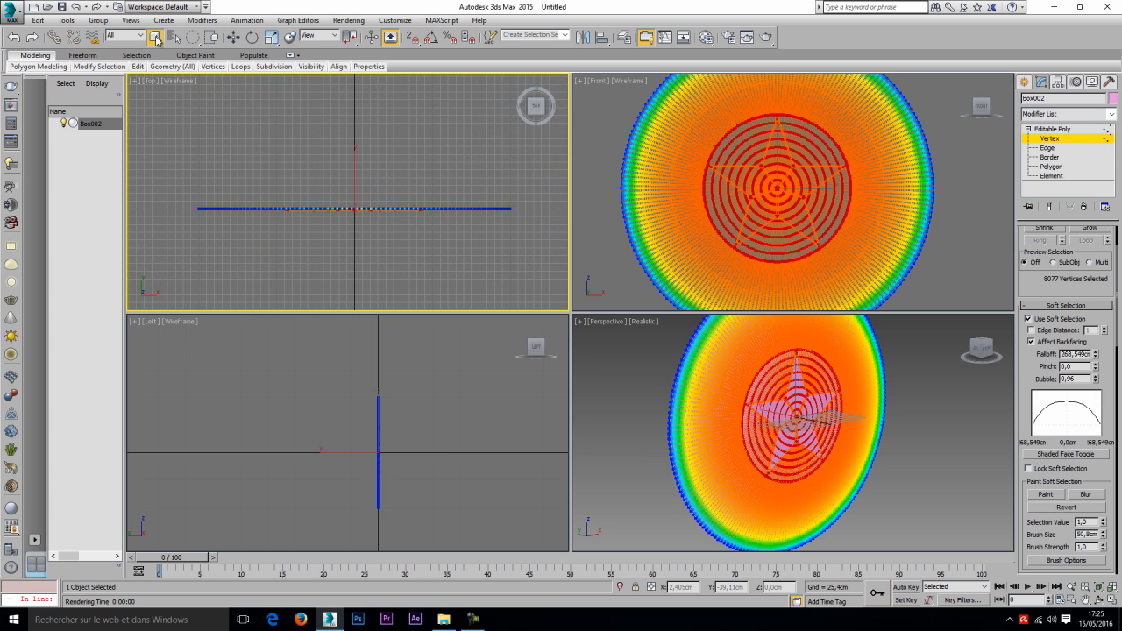
right_click(356, 215)
left_click(471, 231)
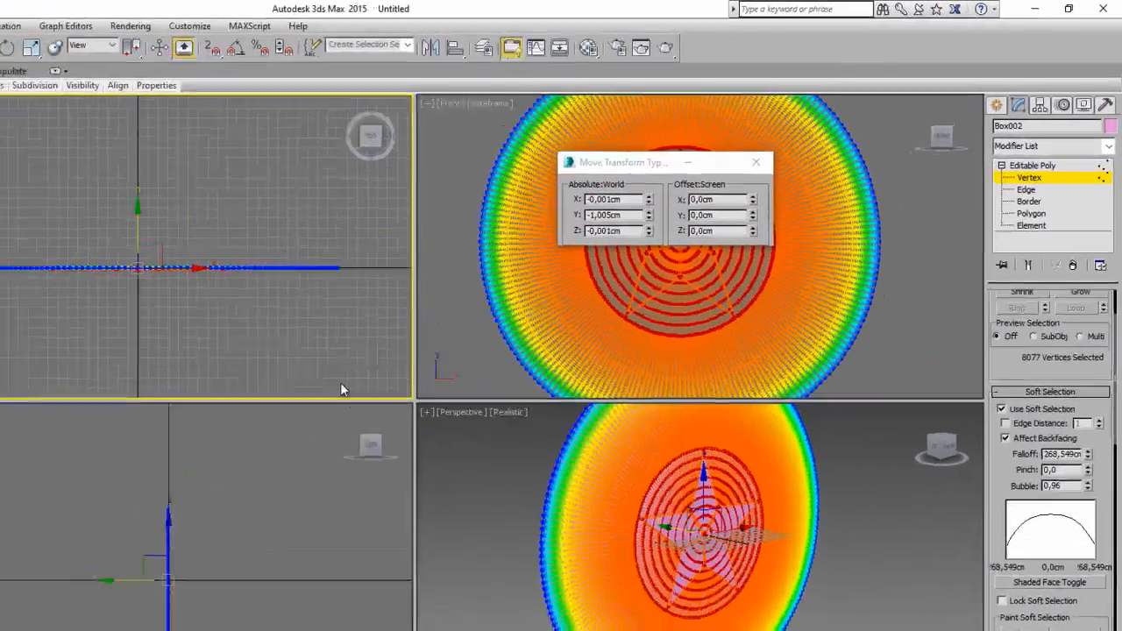
left_click_drag(752, 167, 752, 144)
left_click_drag(229, 465, 188, 614)
left_click_drag(568, 251, 568, 252)
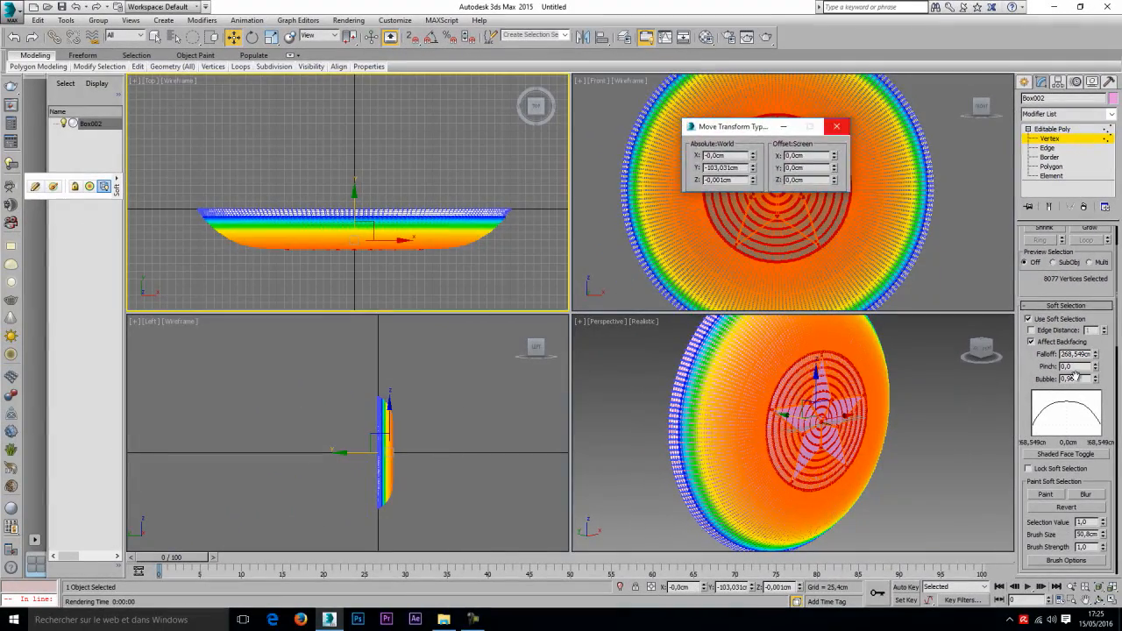
Clear the vertex selection, leave vertex editing and render the perspective view to examine the domed shield.
key("F12")
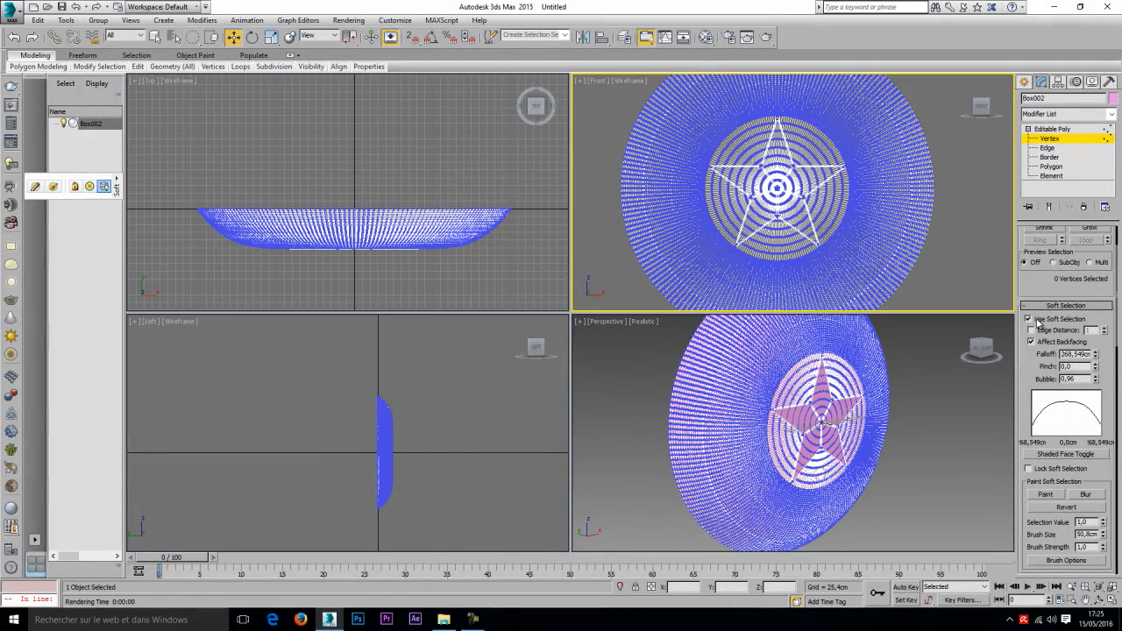
left_click(1051, 130)
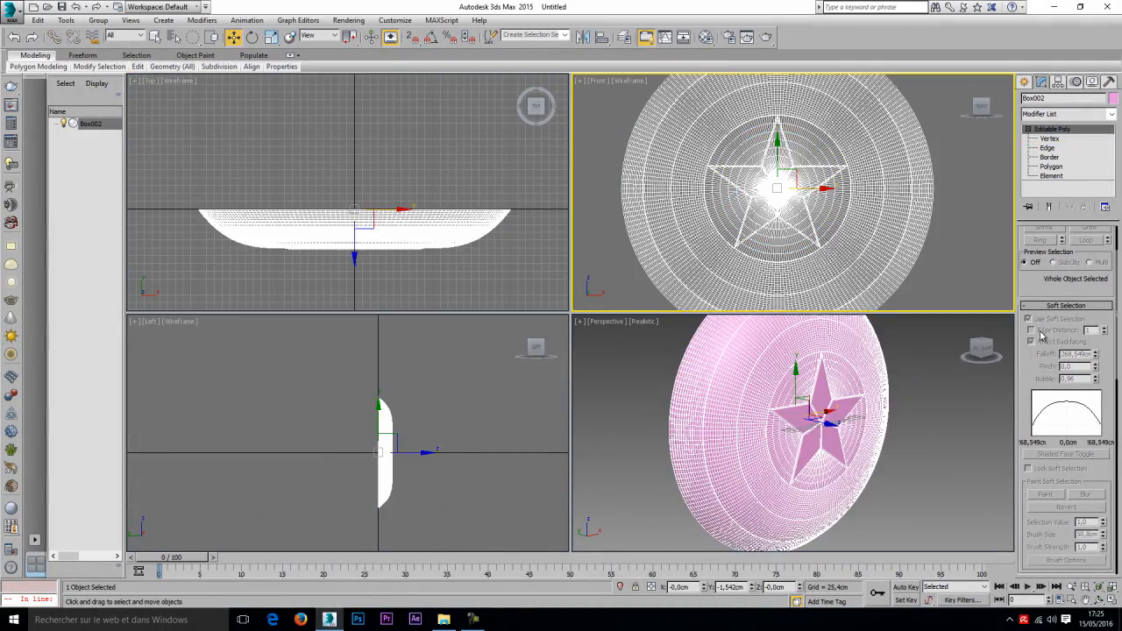
left_click(819, 419)
left_click(766, 37)
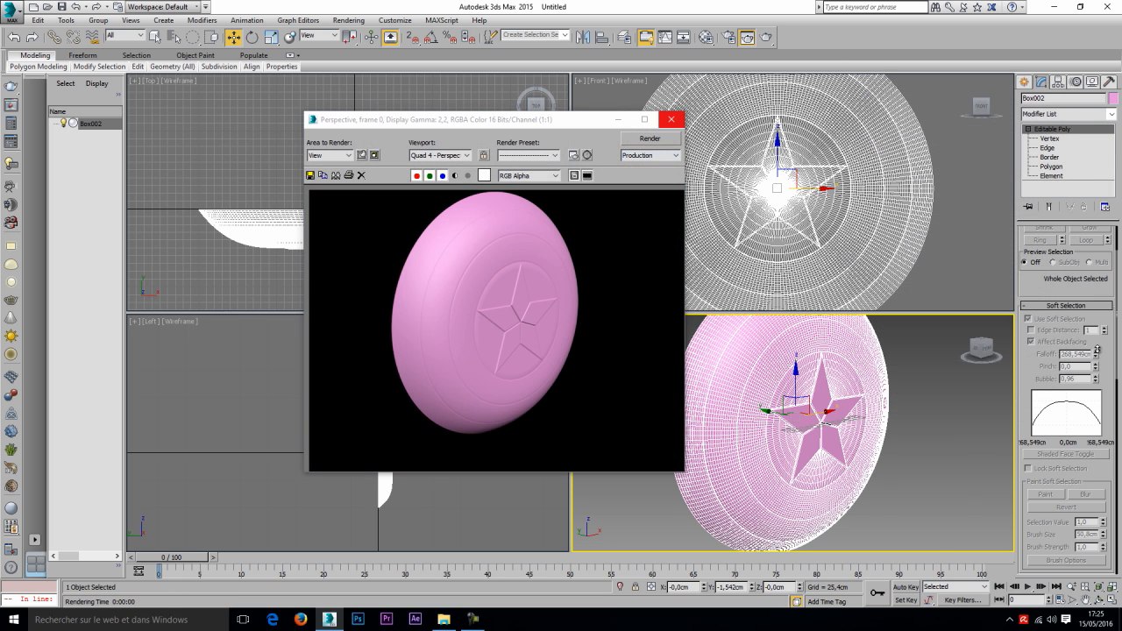
left_click(670, 120)
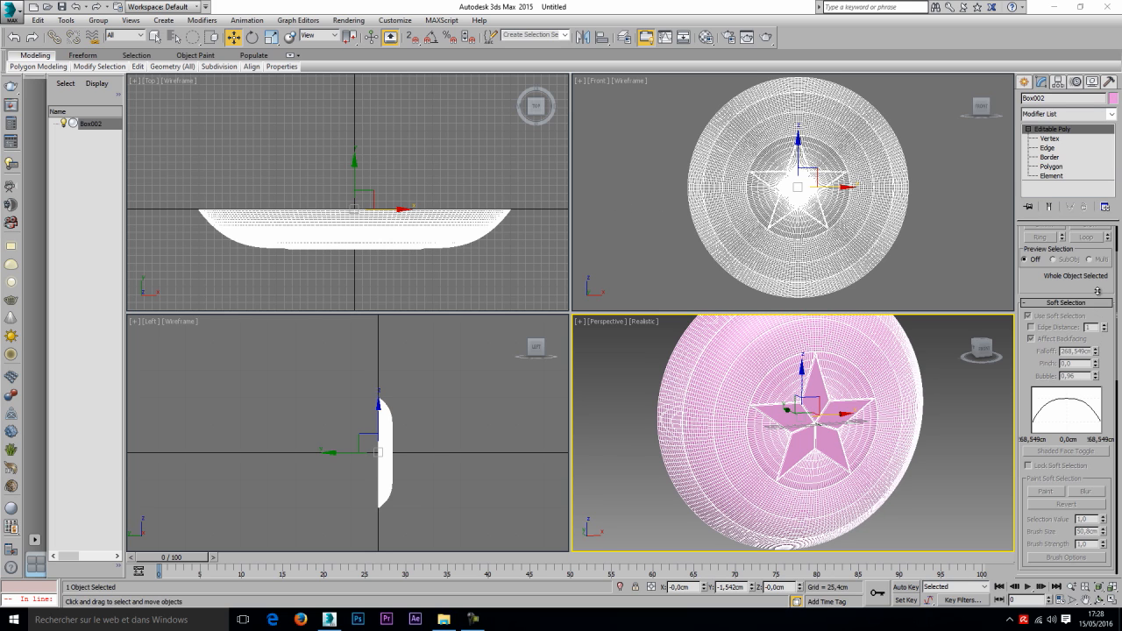
Enter element editing, turn off soft selection and select all five elements of the star.
key("5")
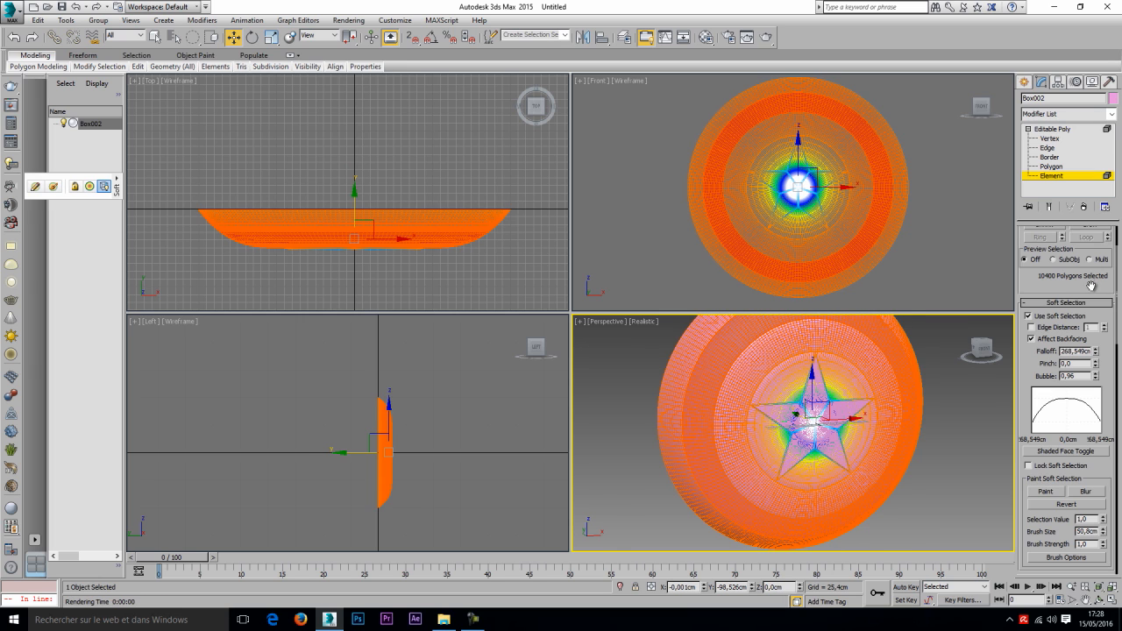
left_click(1029, 315)
left_click(978, 404)
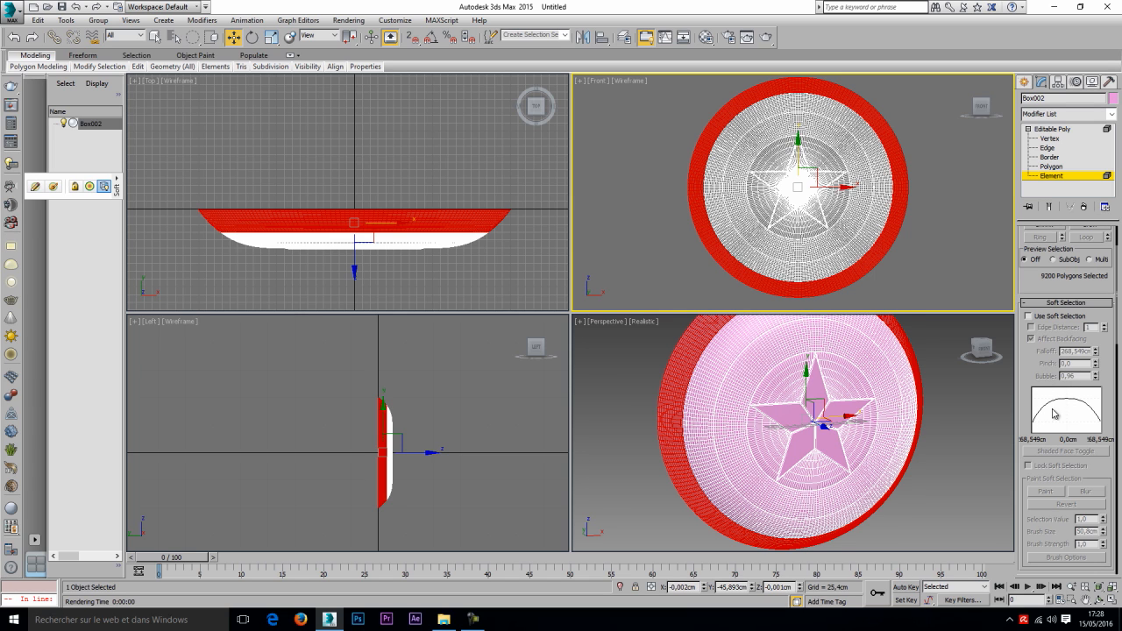
key("ctrl+z")
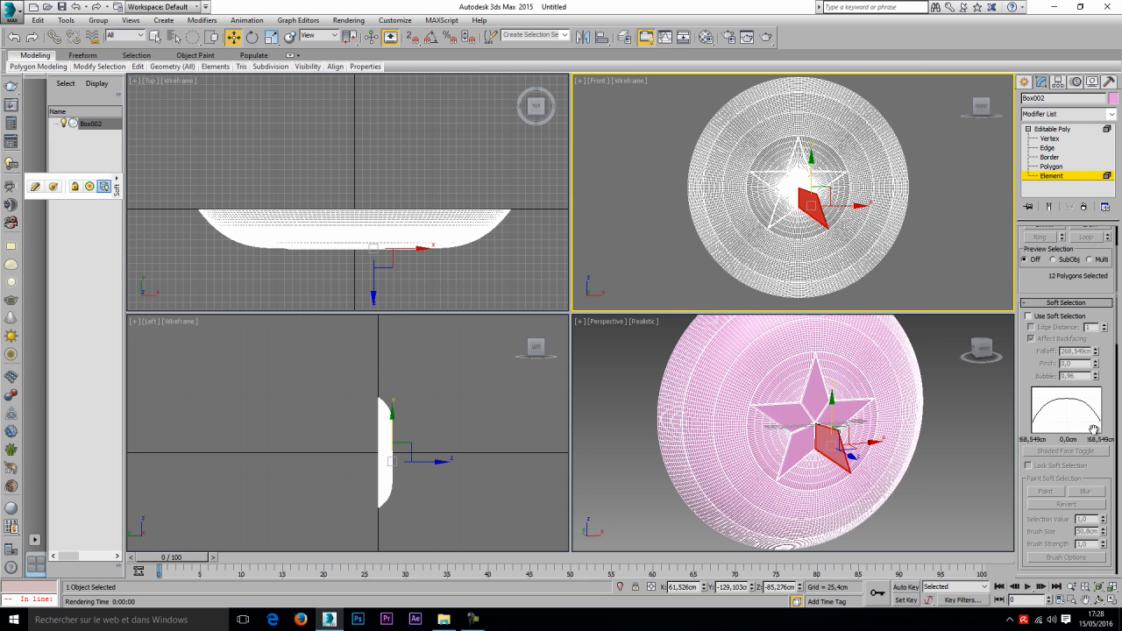
key("ctrl+z")
key("ctrl+y")
key("ctrl+y")
key("ctrl+y")
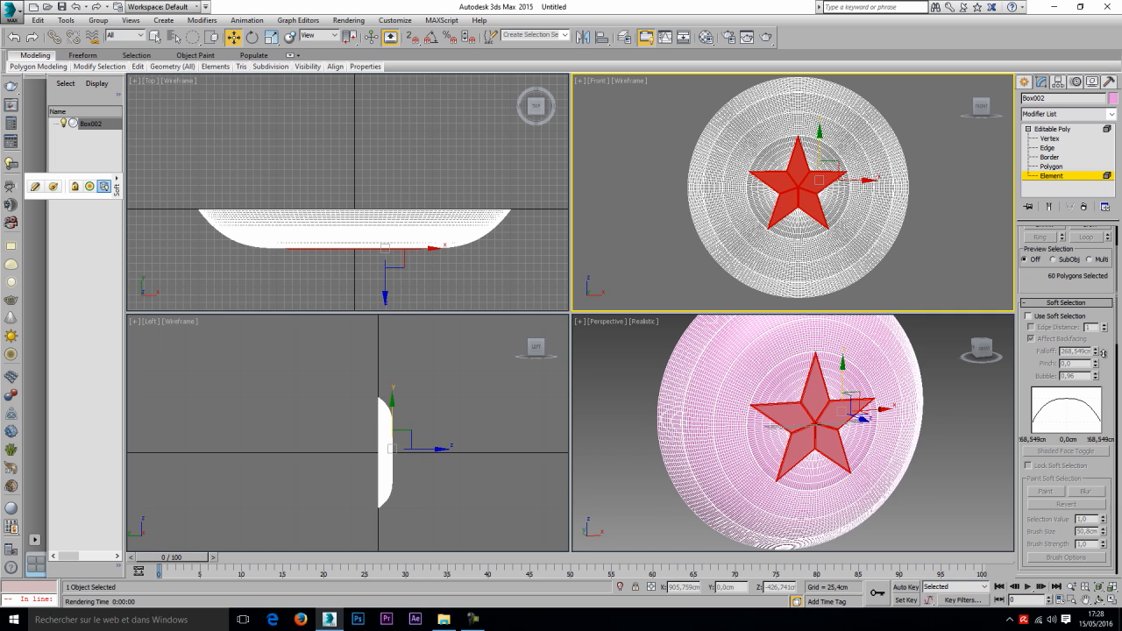
Assign separate material IDs to the star, central disc, inner ring and middle ring, using ID 4 for the middle ring.
left_click_drag(1118, 303, 1117, 410)
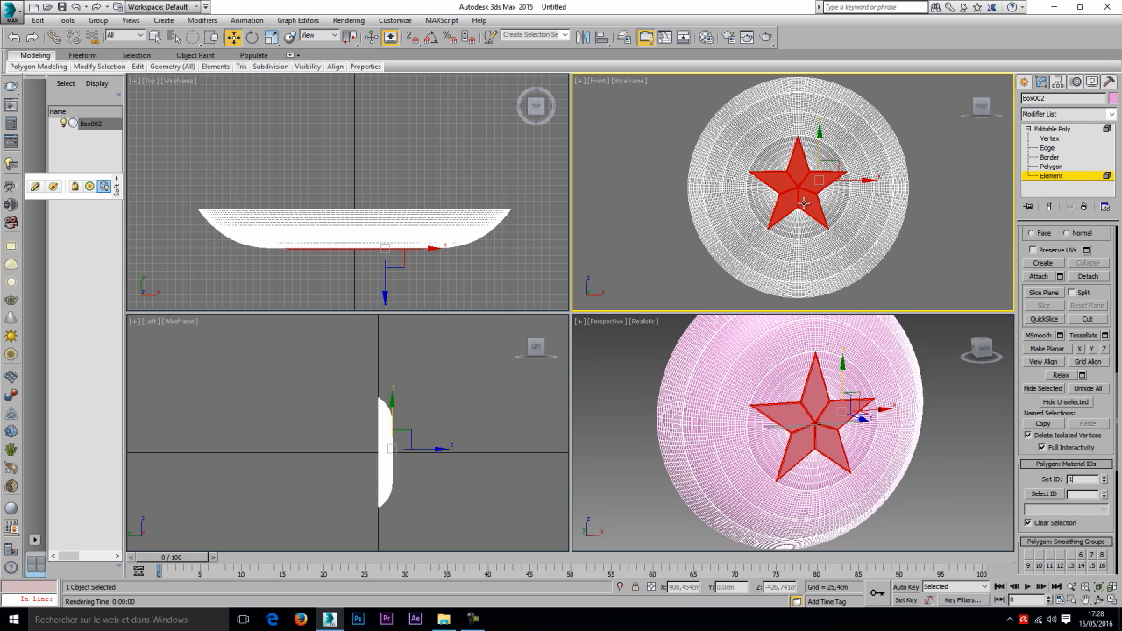
key("ctrl+z")
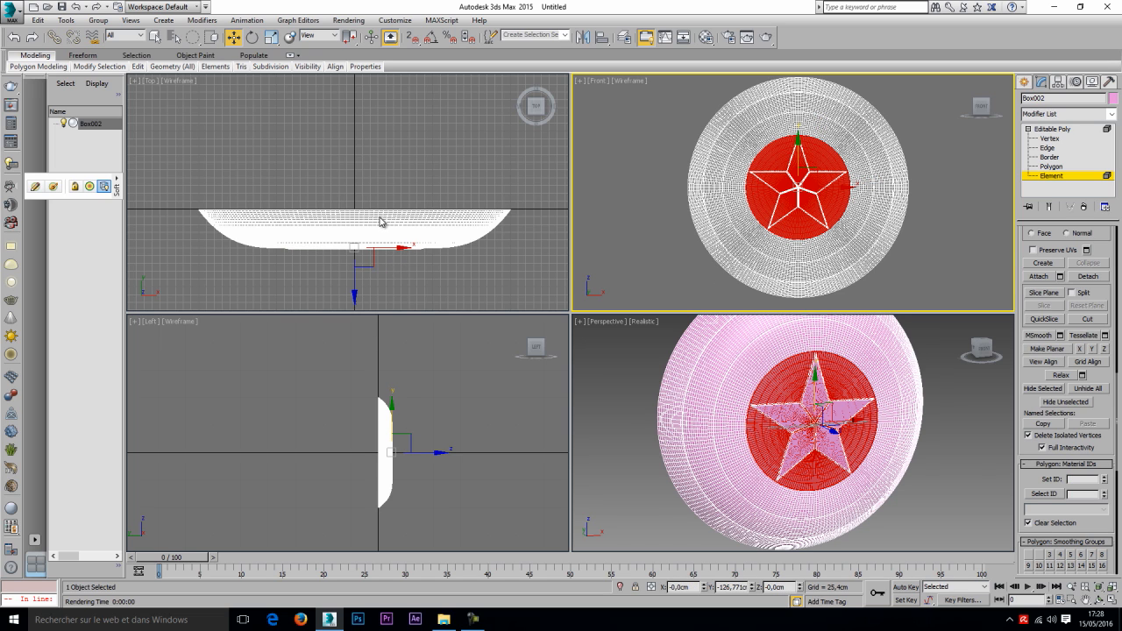
key("Return")
left_click(379, 196)
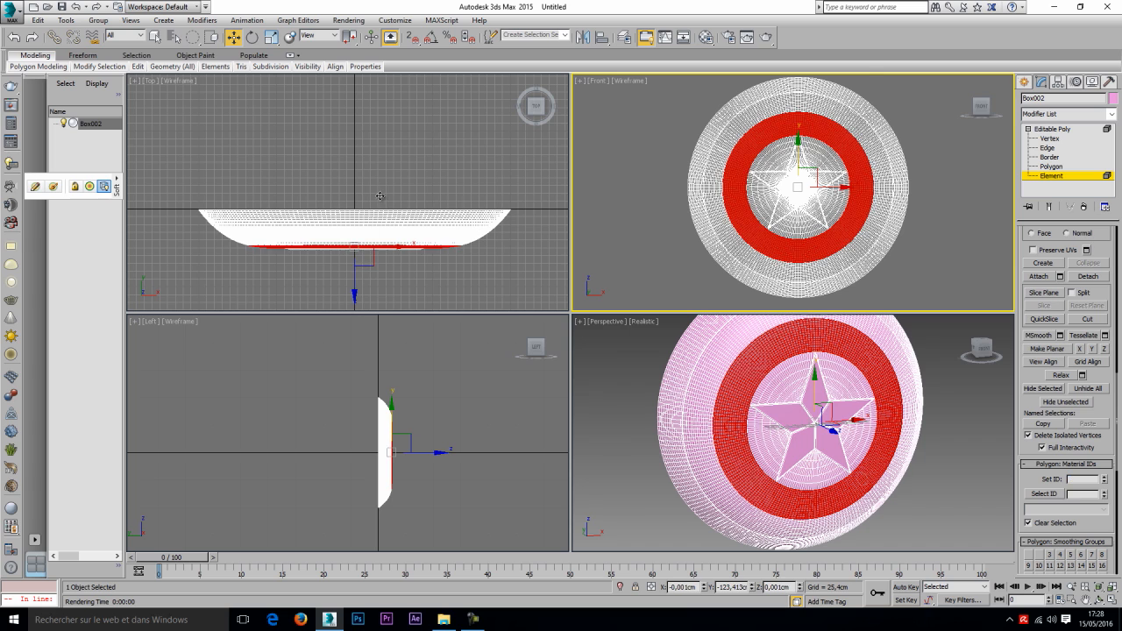
left_click(758, 171)
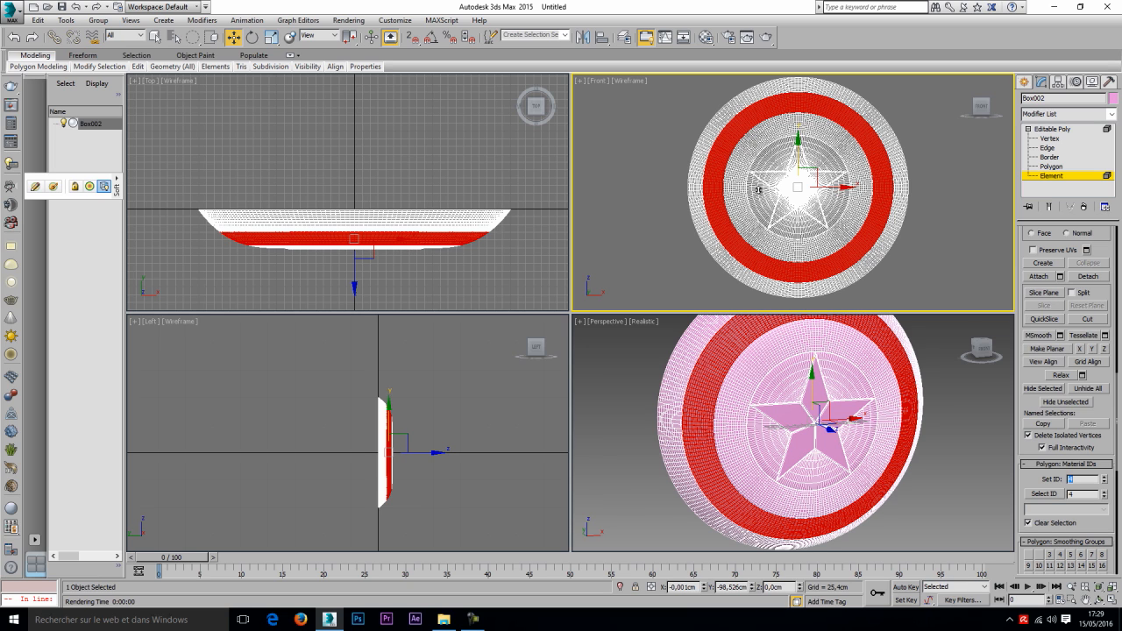
Assign material ID 3 to the outer ring and leave element editing.
left_click(758, 189)
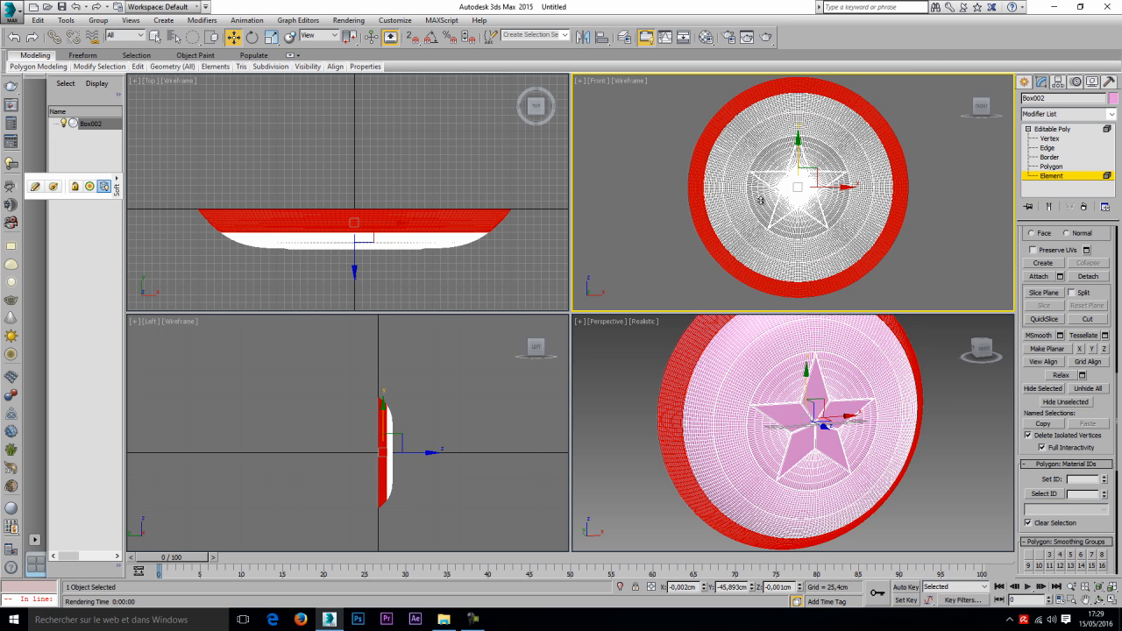
type("3")
left_click(761, 202)
left_click(761, 203)
left_click(761, 203)
left_click(760, 202)
left_click(760, 202)
left_click(844, 140)
left_click(845, 129)
key("ctrl+z")
key("ctrl+z")
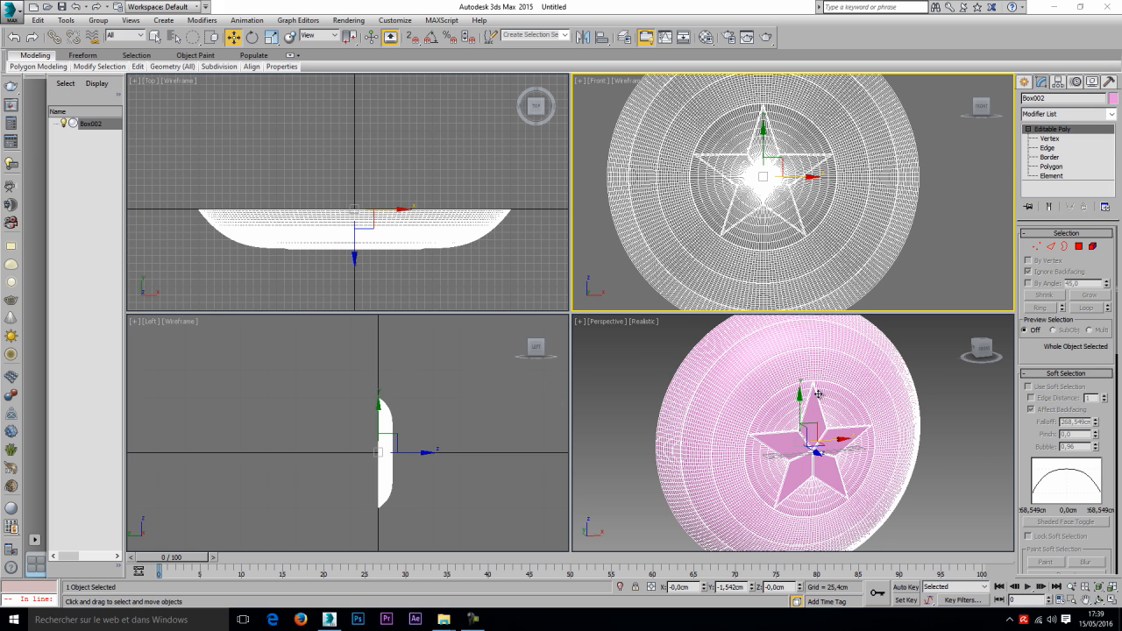
Enter polygon editing and select adjacent narrow chamfer polygons on the border between the middle and outer rings.
scroll(822, 407, "up", 12)
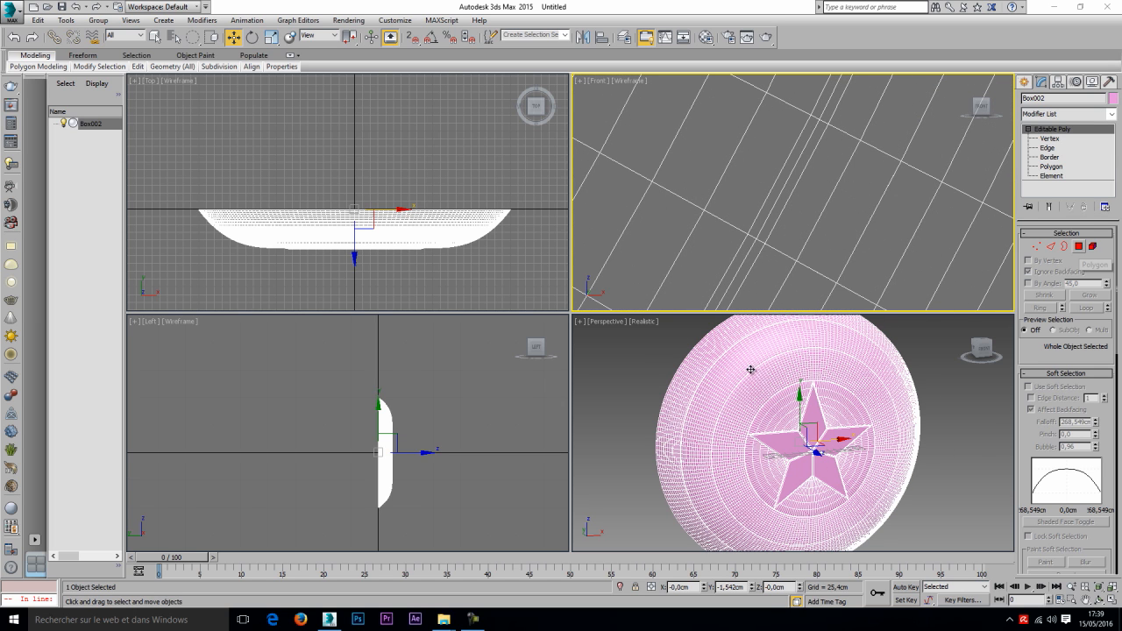
key("4")
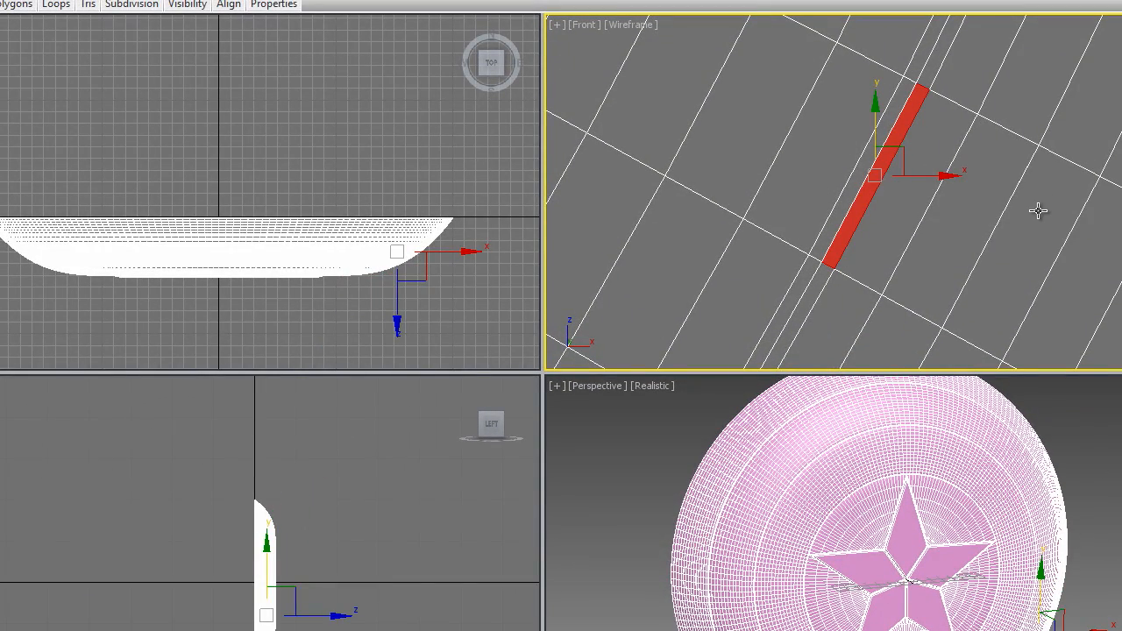
key("ctrl+z")
left_click(947, 159, "ctrl")
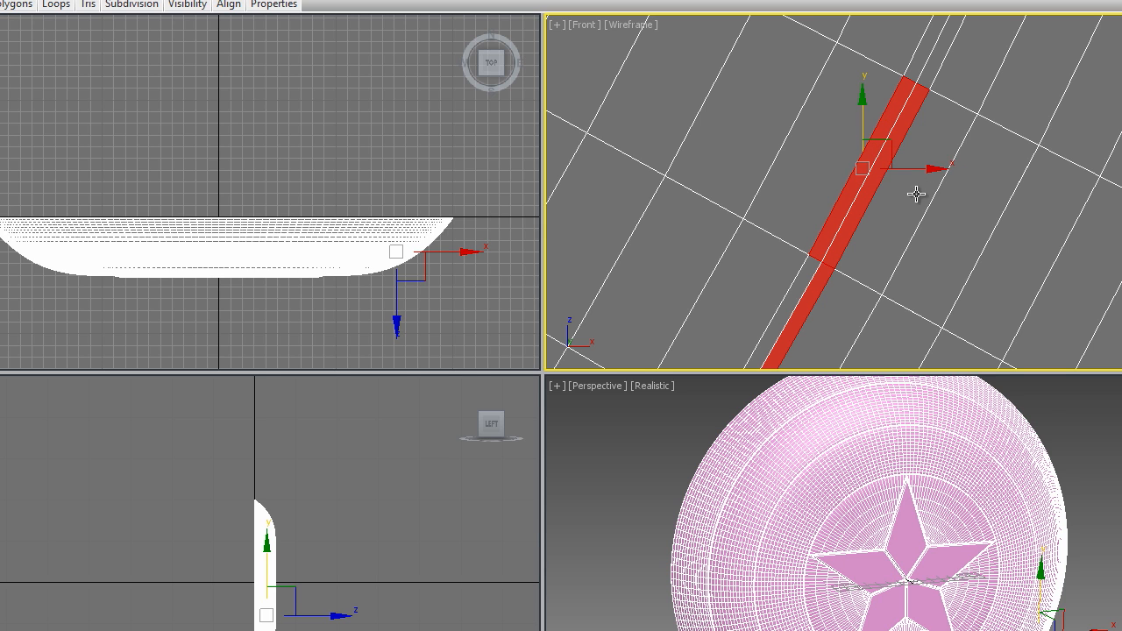
left_click(910, 189, "ctrl")
scroll(897, 216, "down", 5)
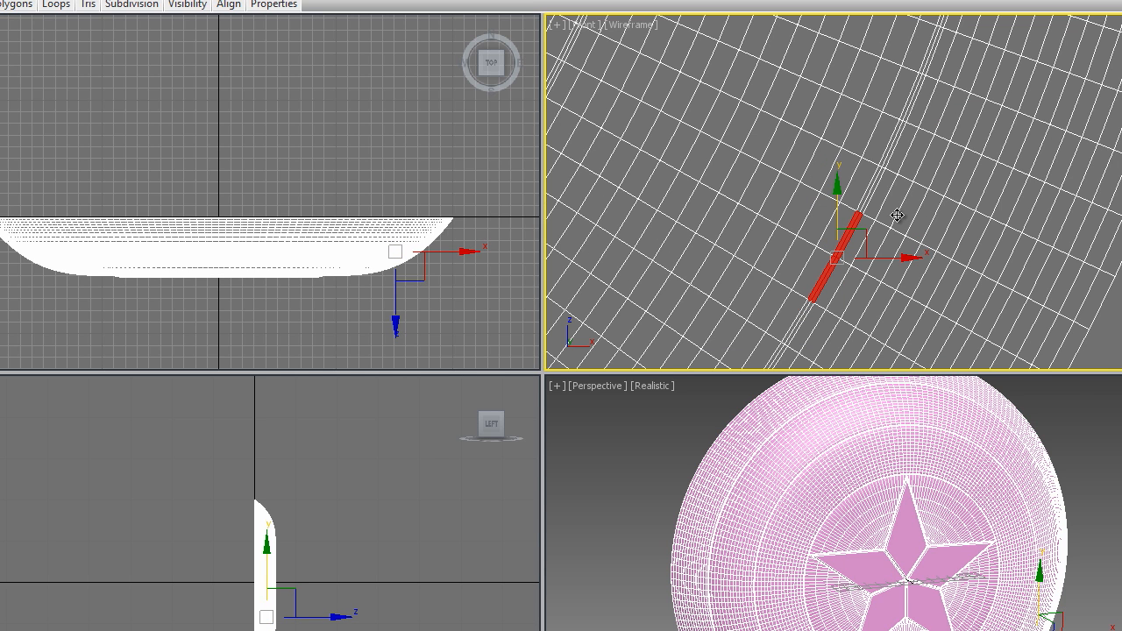
Apply Insert Loop to the selected chamfer polygons to select the whole border band between the middle and outer rings.
mouse_move(16, 5)
mouse_move(56, 6)
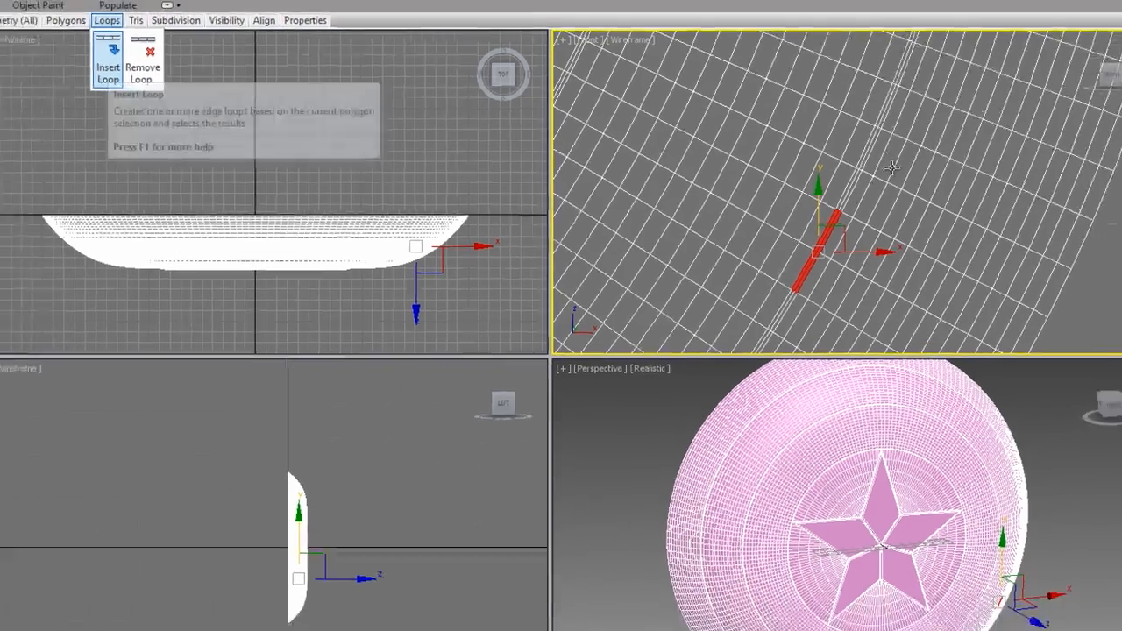
left_click(58, 47)
scroll(829, 178, "down", 8)
scroll(740, 167, "up", 5)
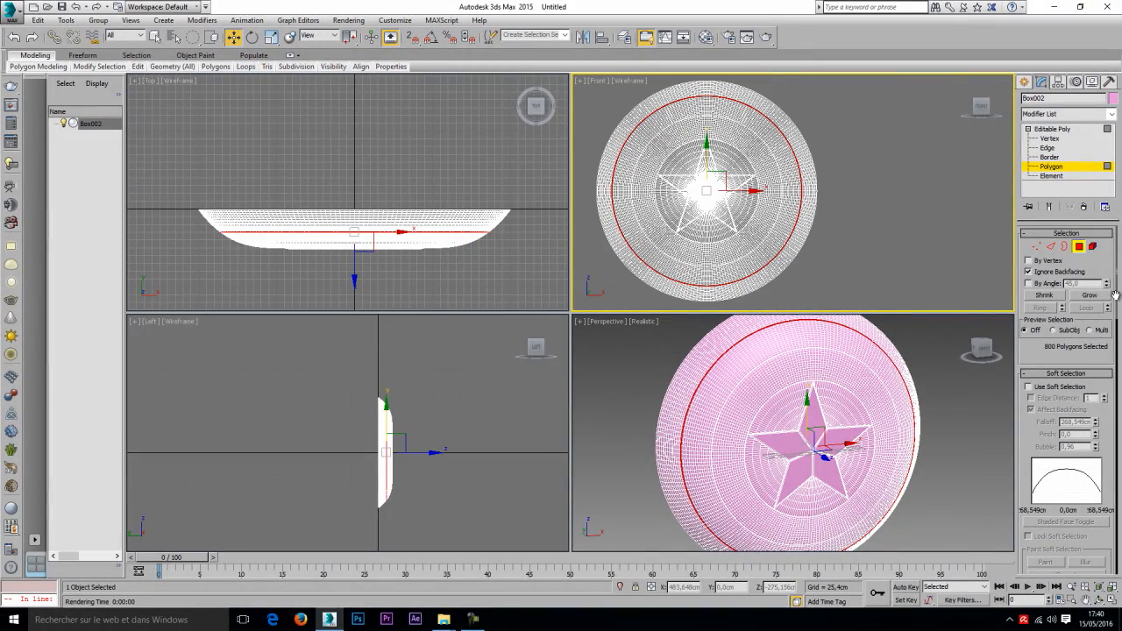
scroll(1075, 479, "down", 5)
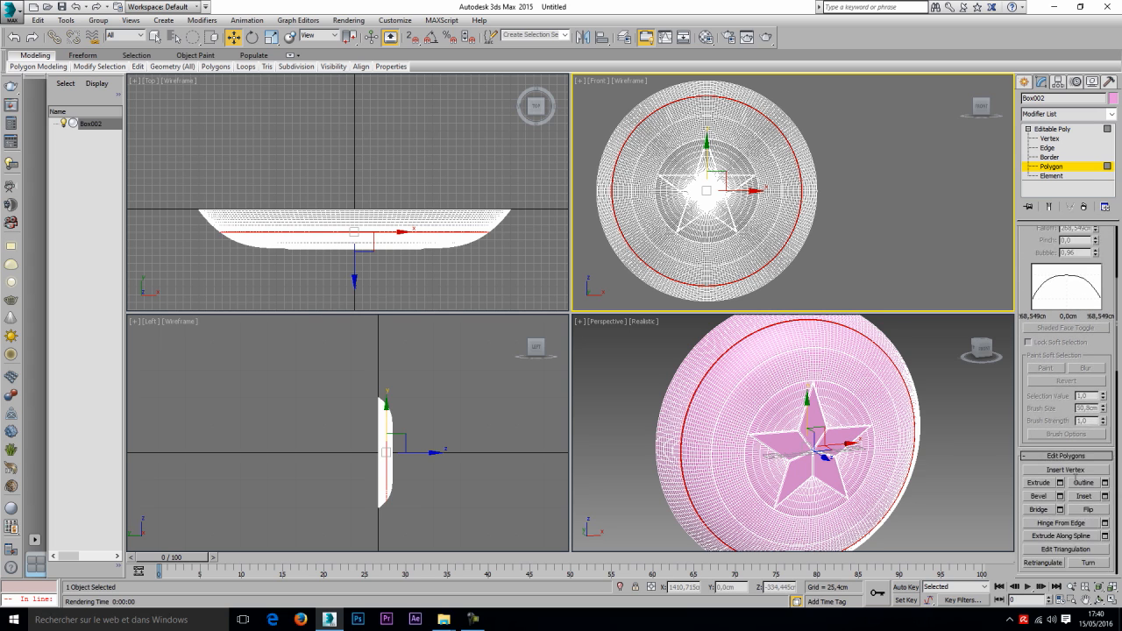
Assign material ID 5 to the selected border band between the middle and outer rings.
scroll(1075, 479, "down", 10)
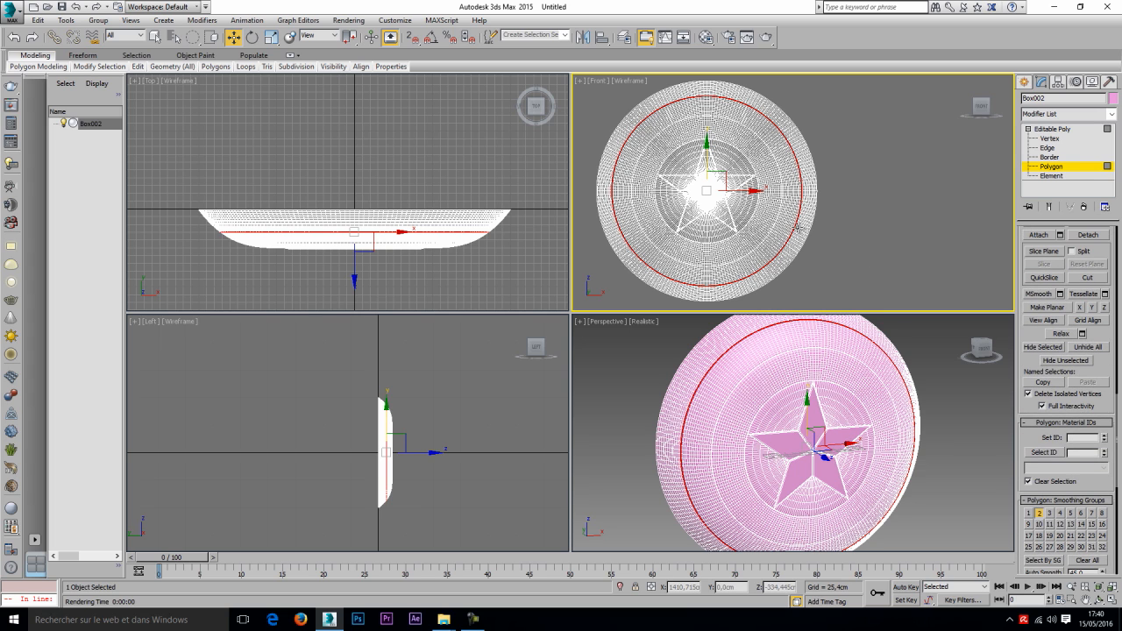
left_click_drag(1076, 438, 1060, 430)
Select the whole chamfer band between the inner and middle rings as polygon loops and assign it material ID 5.
scroll(763, 132, "up", 6)
scroll(779, 233, "up", 8)
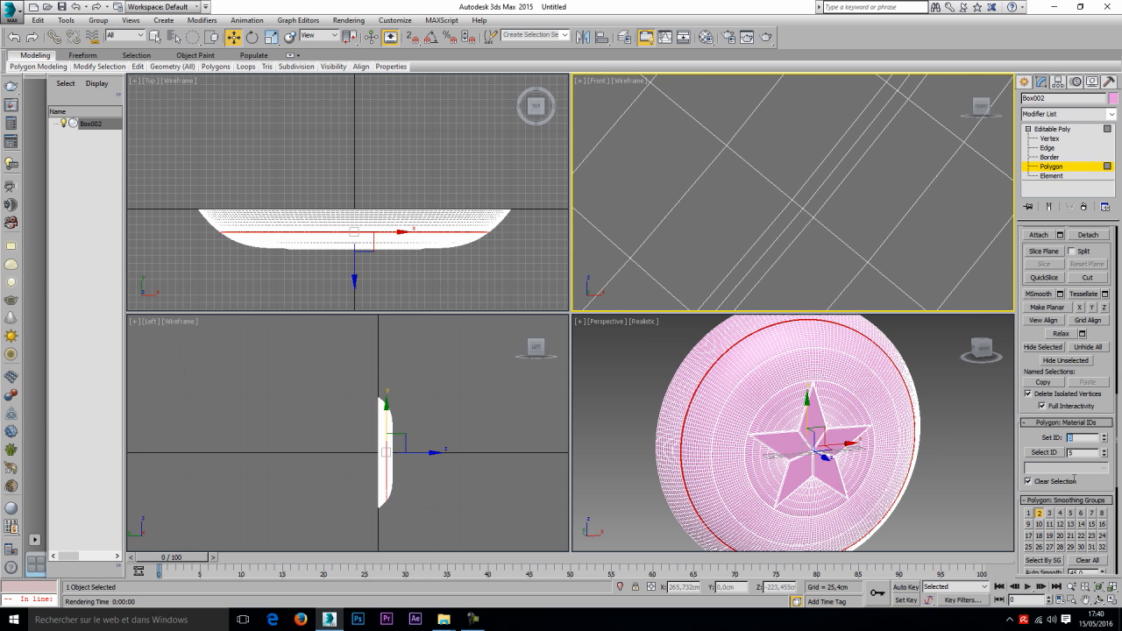
left_click(780, 245)
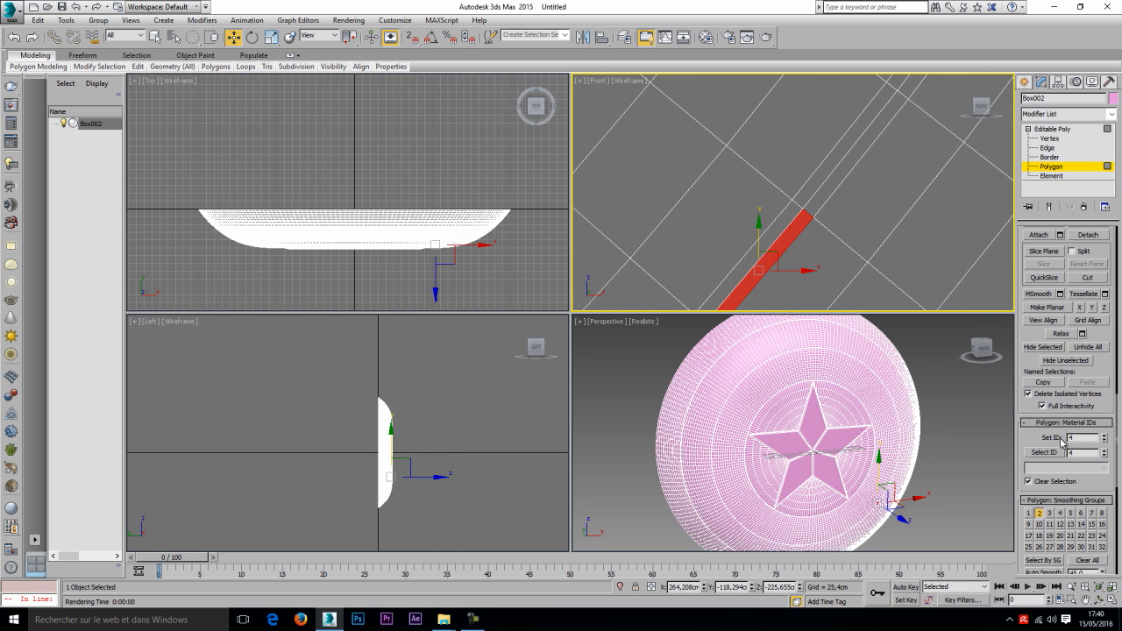
left_click(782, 225, "ctrl")
left_click(807, 193, "ctrl")
left_click(827, 191, "ctrl")
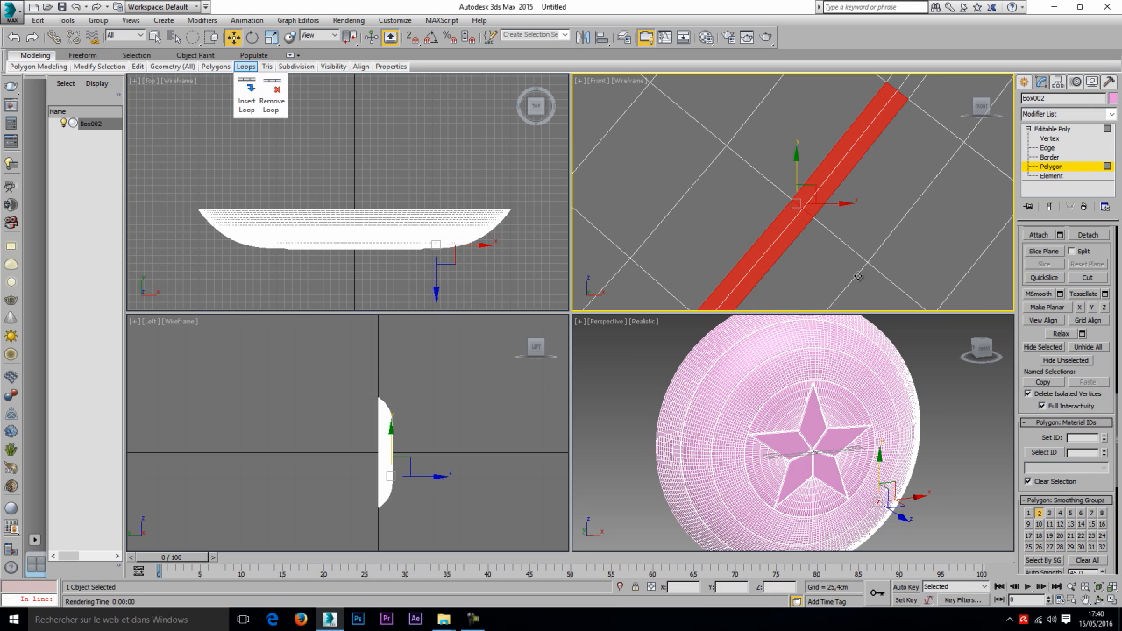
key("alt+l")
key("z")
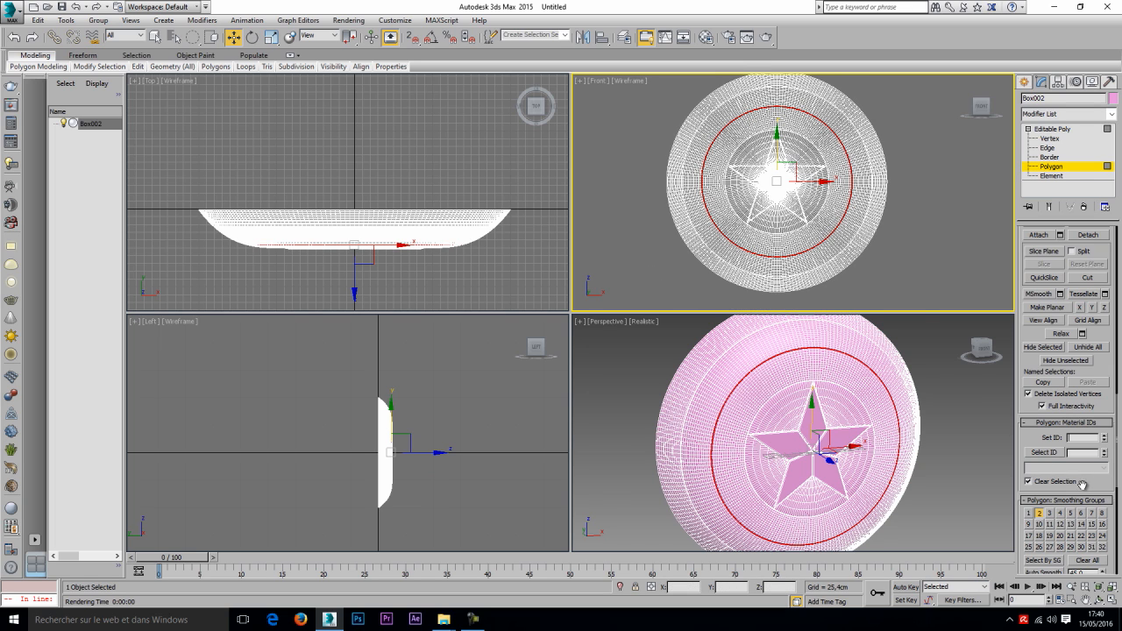
type("5")
key("Return")
scroll(896, 226, "up", 15)
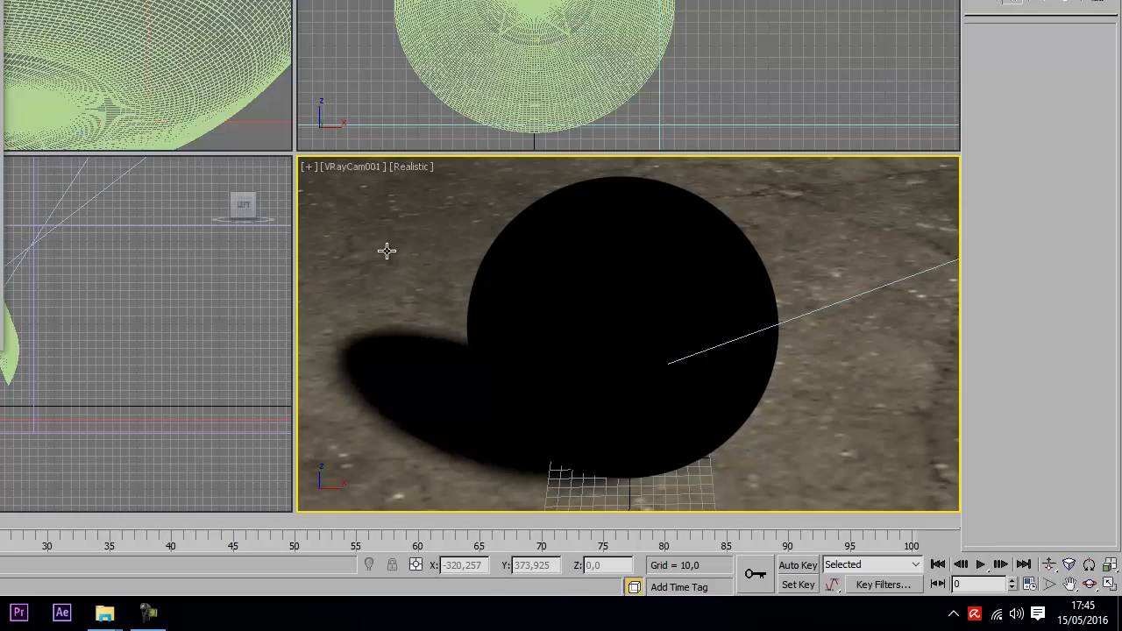
Bring the VRayCam001 render fully into view to examine the textured shield.
left_click(605, 363)
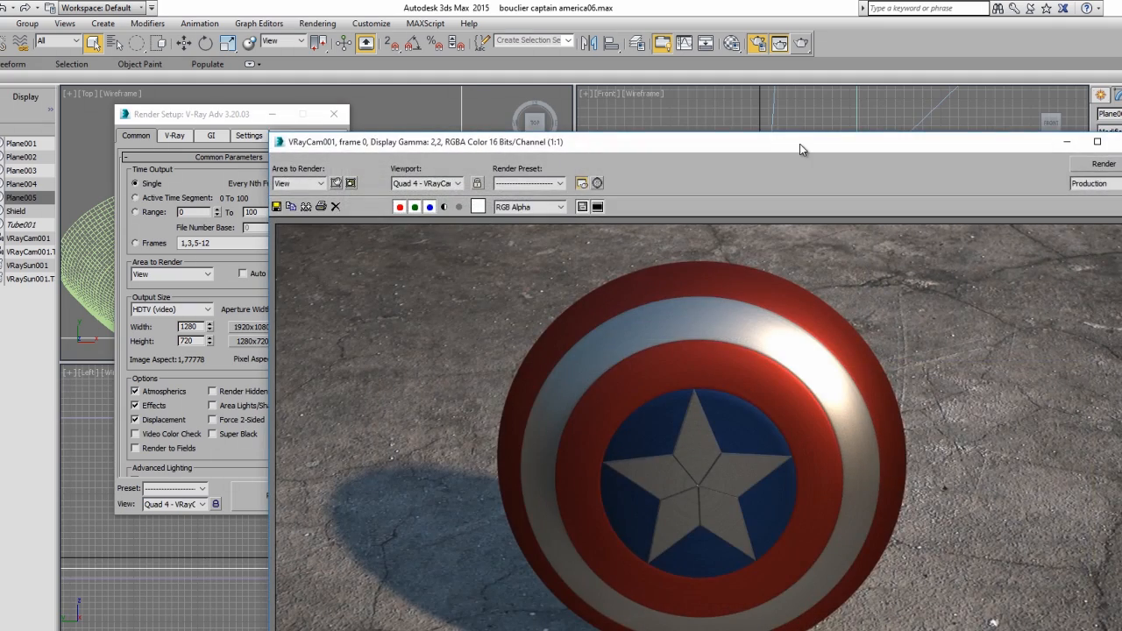
left_click_drag(800, 144, 646, 64)
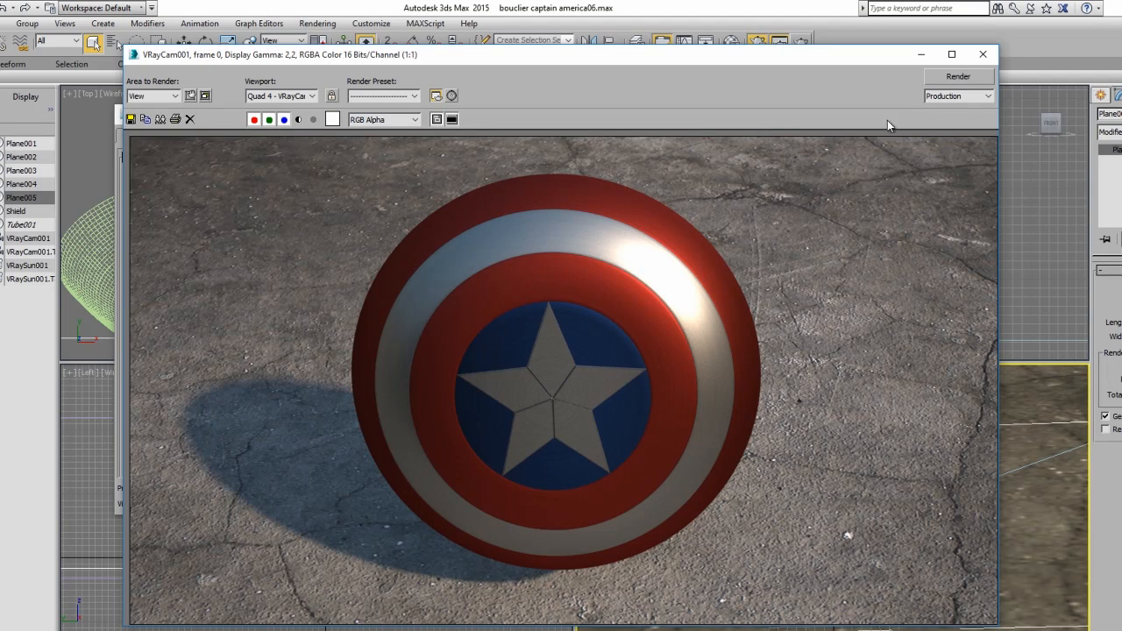
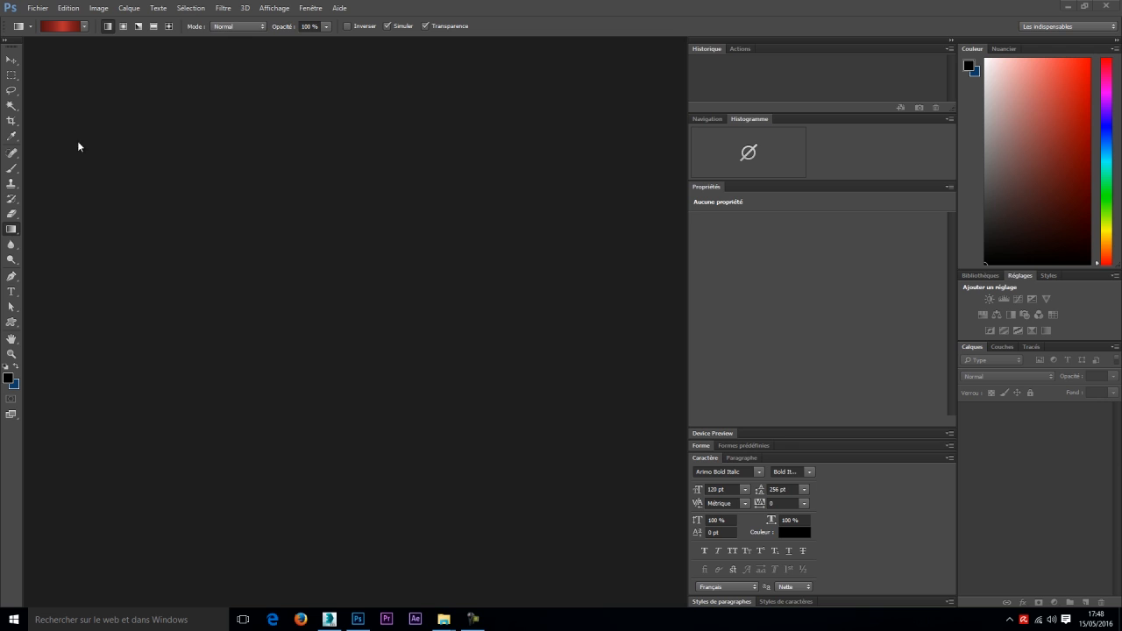
In Photoshop, create a new 1024 x 1024 pixel RGB document at 200 pixels per inch with a white background.
left_click(39, 7)
left_click(47, 20)
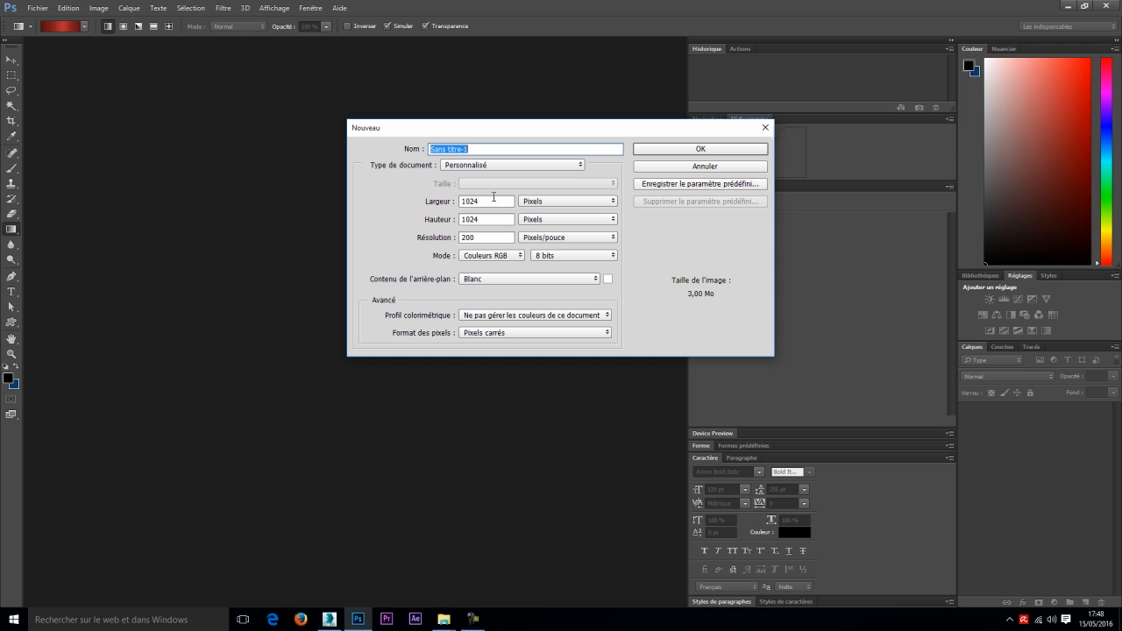
left_click(723, 150)
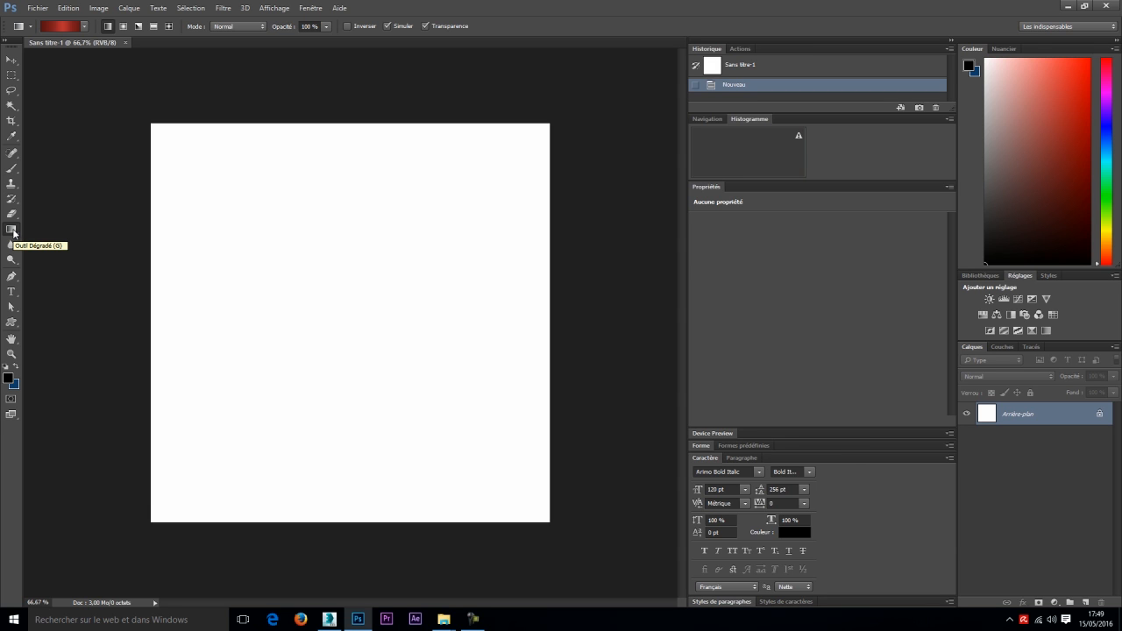
Edit the red gradient for the Gradient tool, using colour #631b1c for both end stops.
left_click(63, 29)
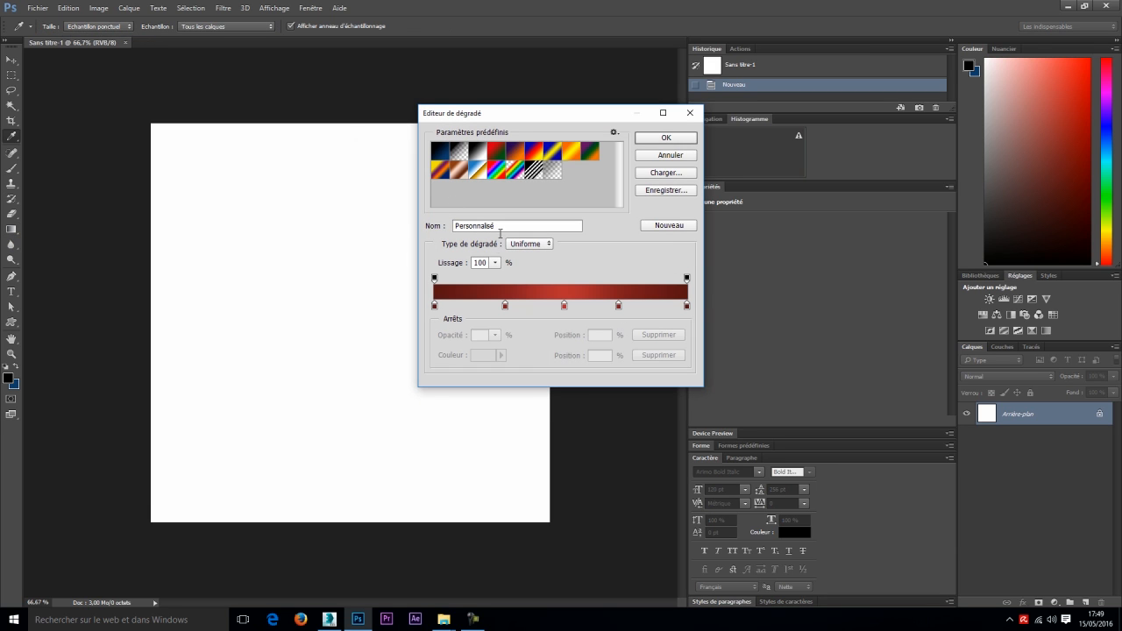
double_click(435, 305)
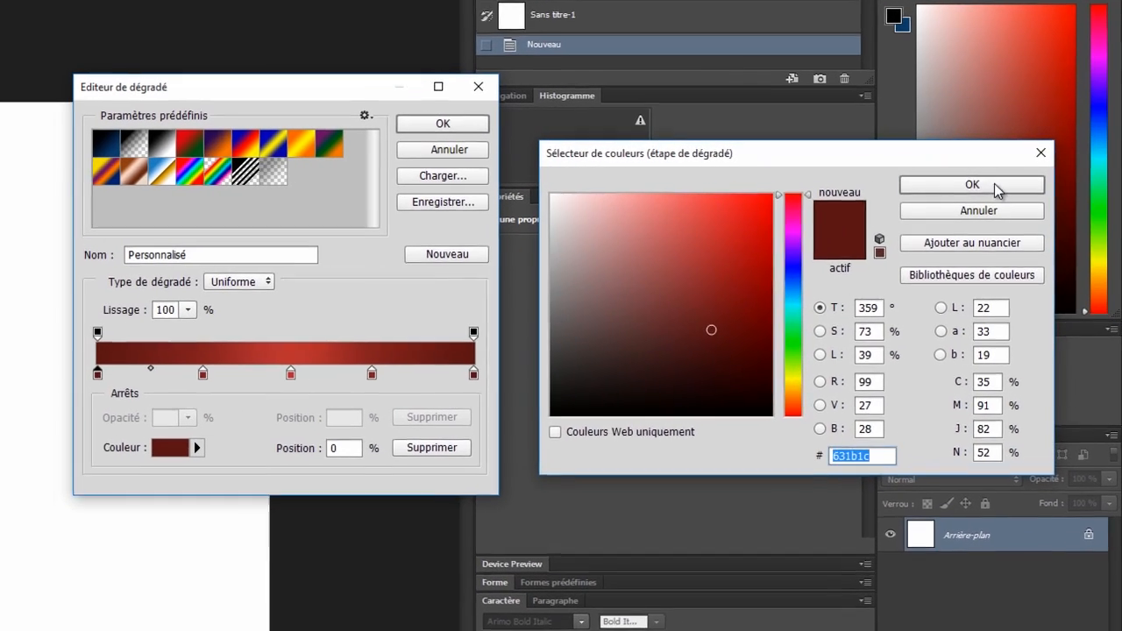
left_click(1023, 183)
left_click(618, 328)
double_click(470, 375)
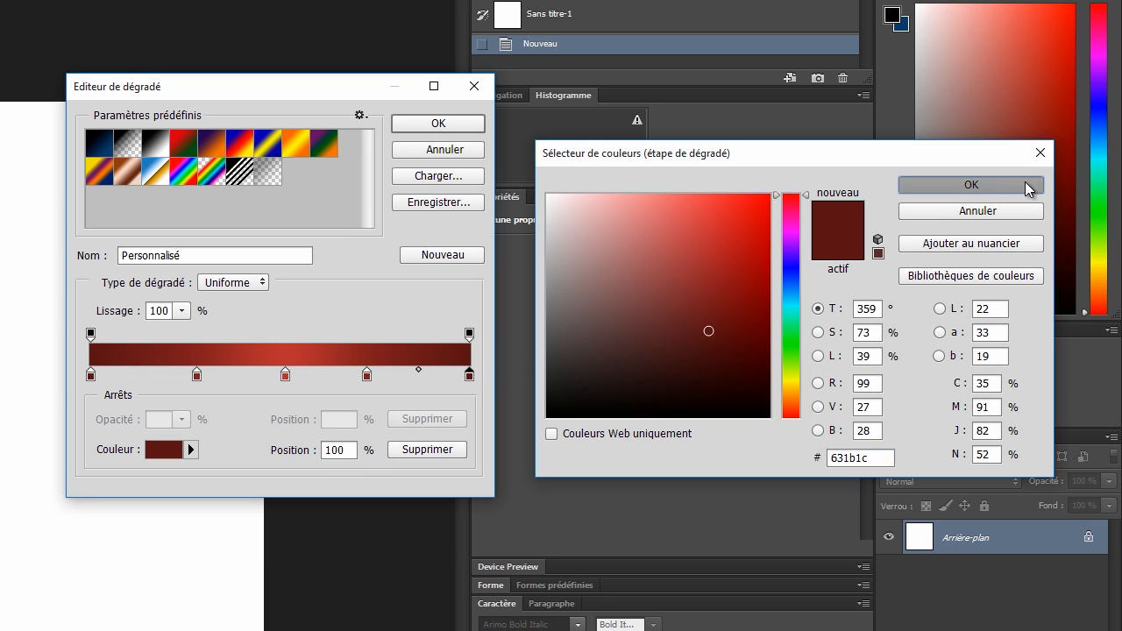
left_click(1025, 184)
Use #8d2728 for the gradient's 73% stop and #c33738 for its 51% stop, and fill the canvas horizontally with the linear gradient.
double_click(367, 376)
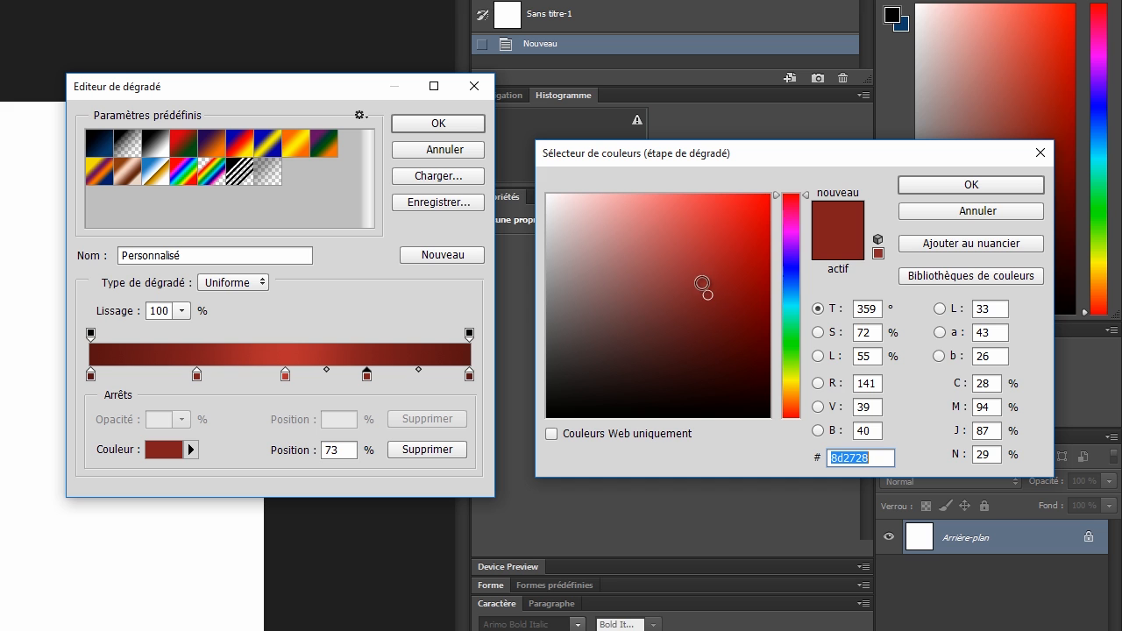
left_click(940, 185)
double_click(285, 376)
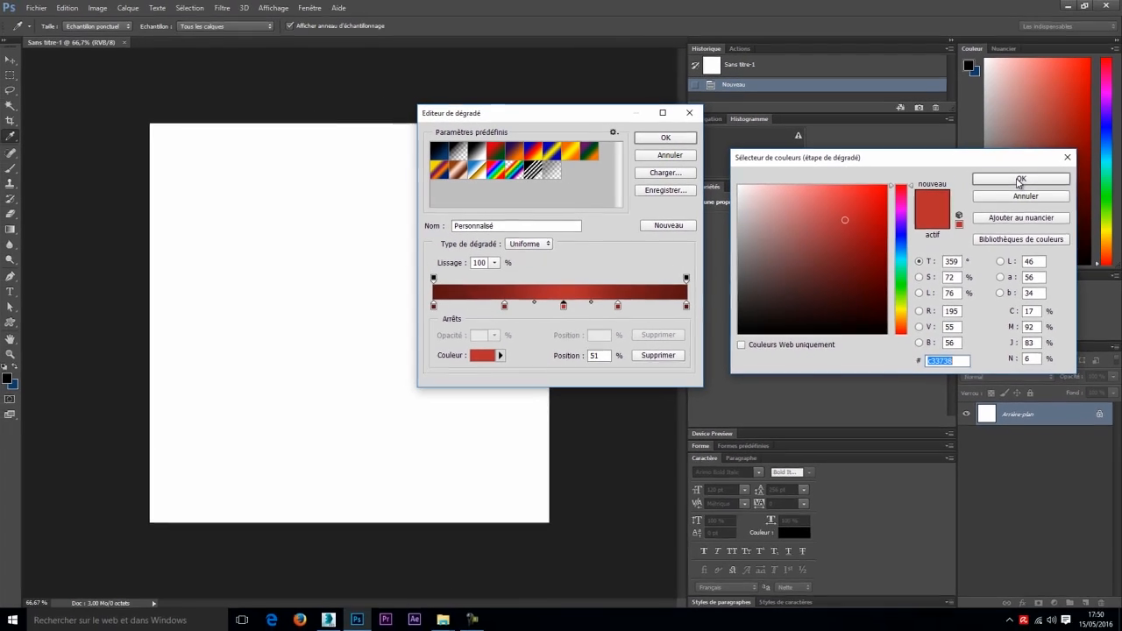
left_click(1019, 179)
left_click(673, 138)
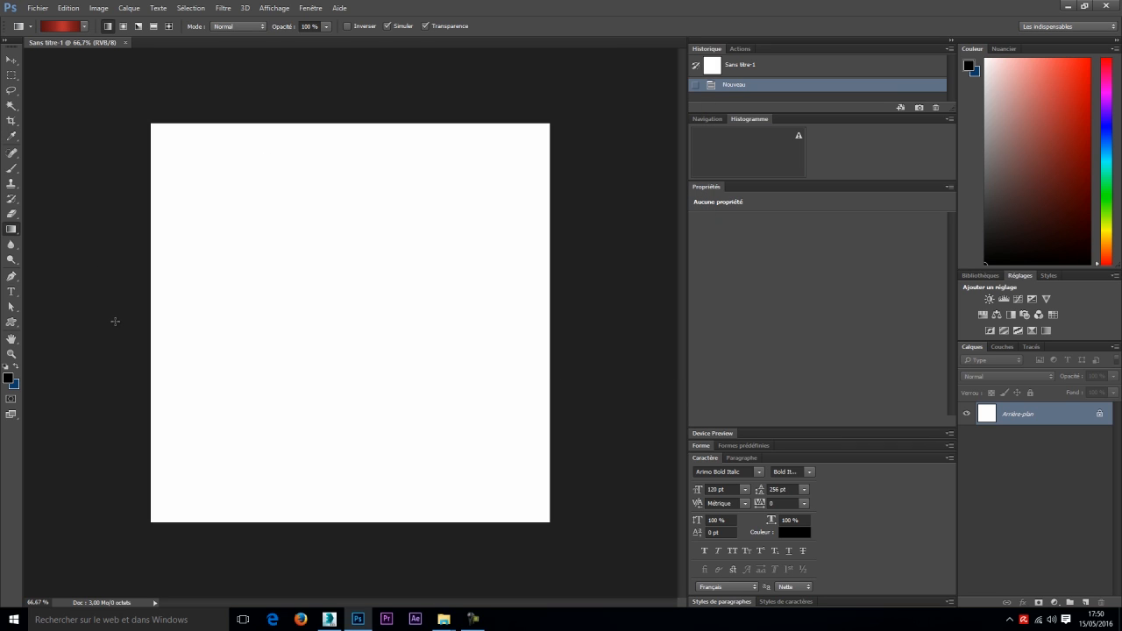
left_click_drag(115, 322, 632, 331)
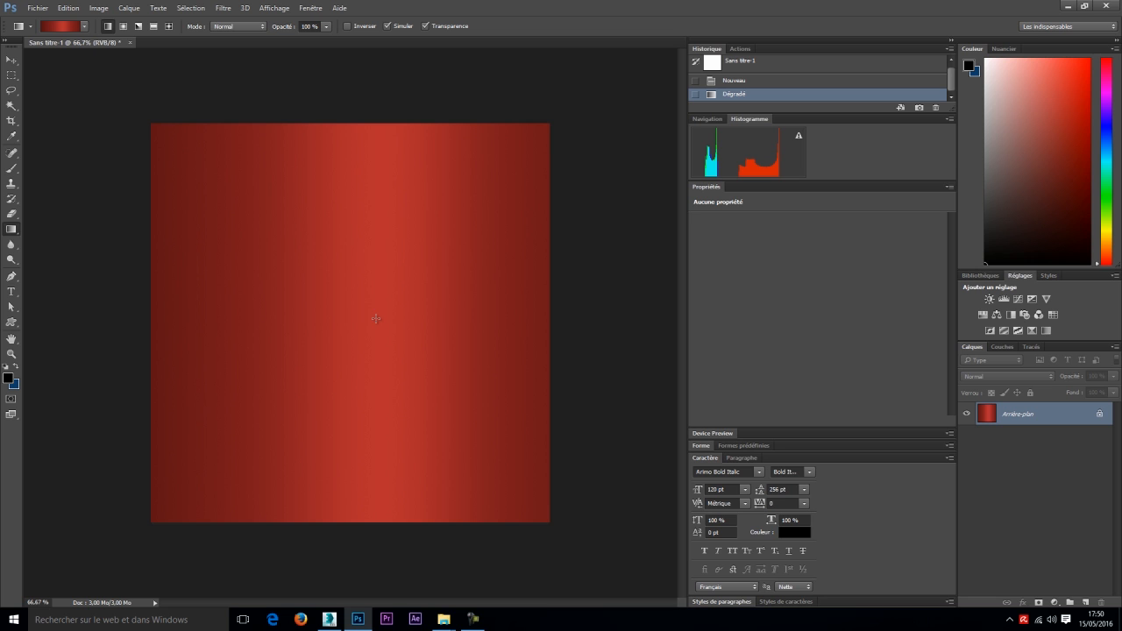
Compare Gaussian and uniform noise on the gradient, and apply 40% monochromatic noise with uniform distribution.
left_click(226, 8)
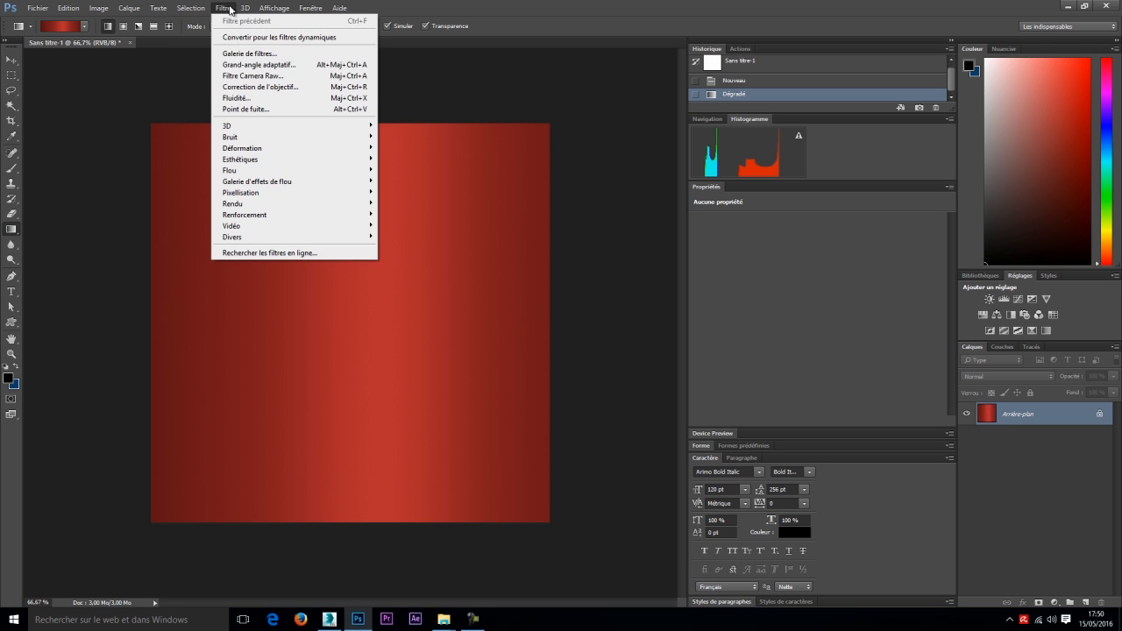
mouse_move(255, 138)
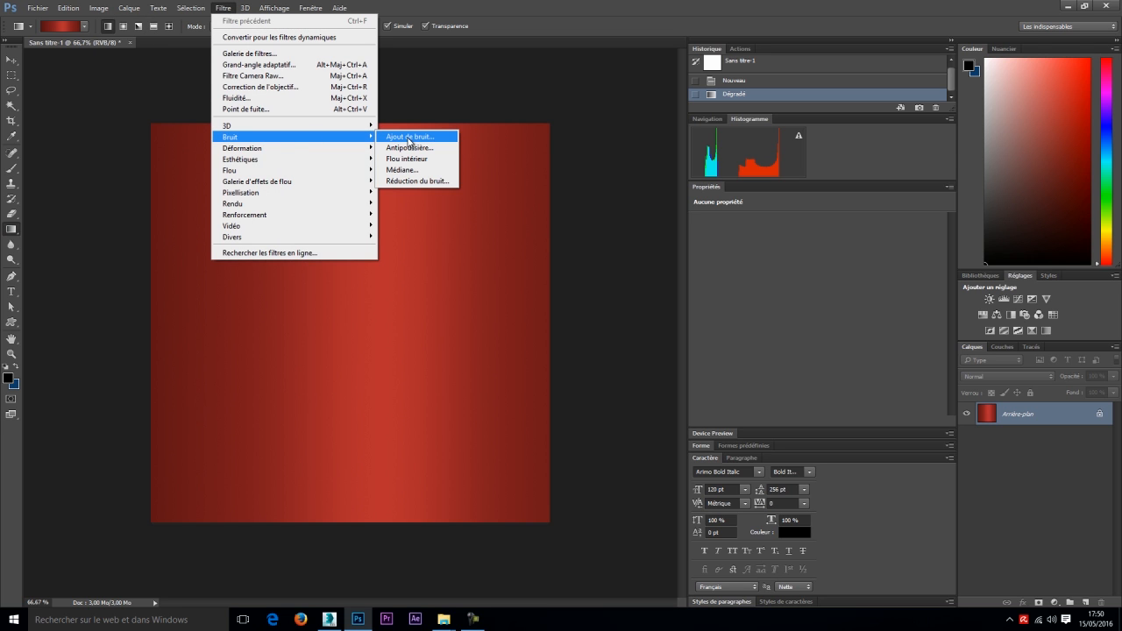
left_click(408, 138)
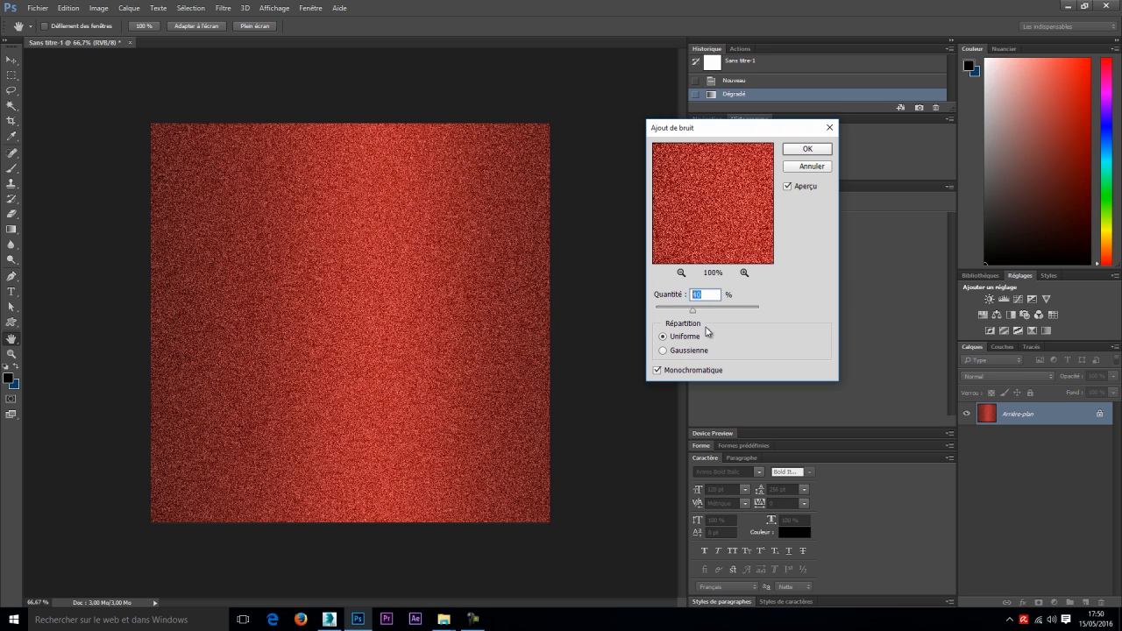
left_click(685, 352)
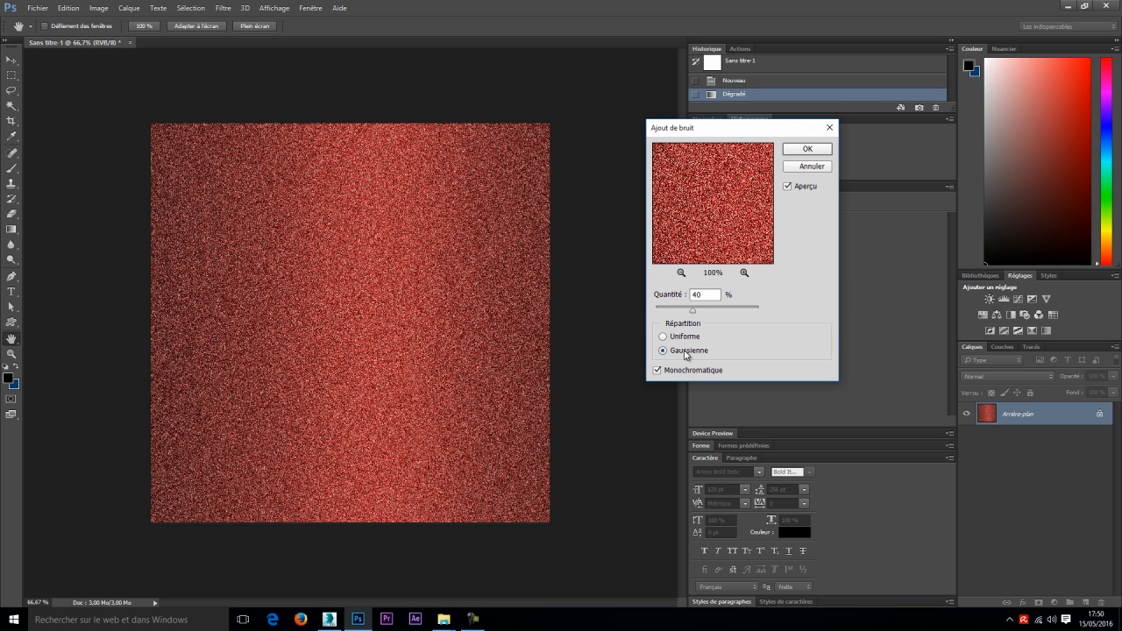
left_click(683, 338)
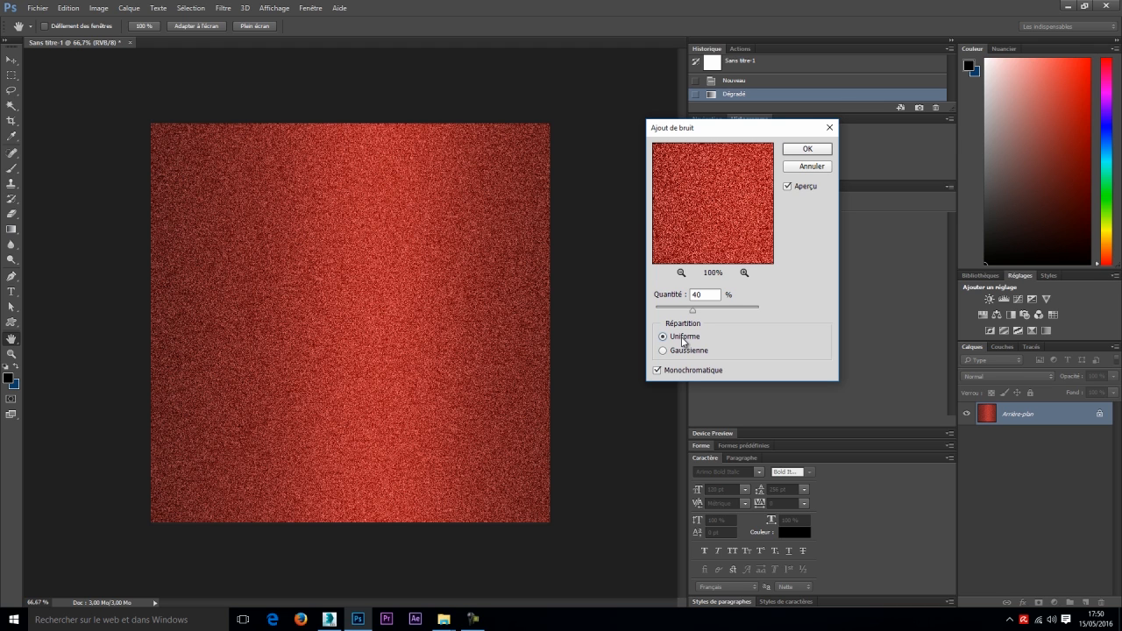
left_click(689, 352)
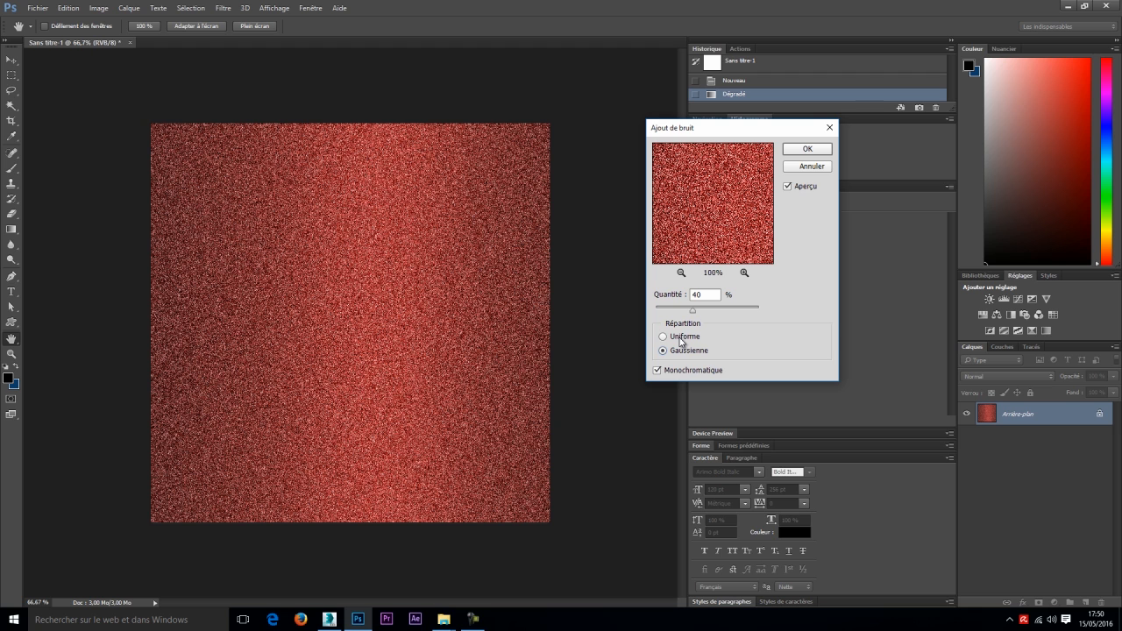
left_click(686, 351)
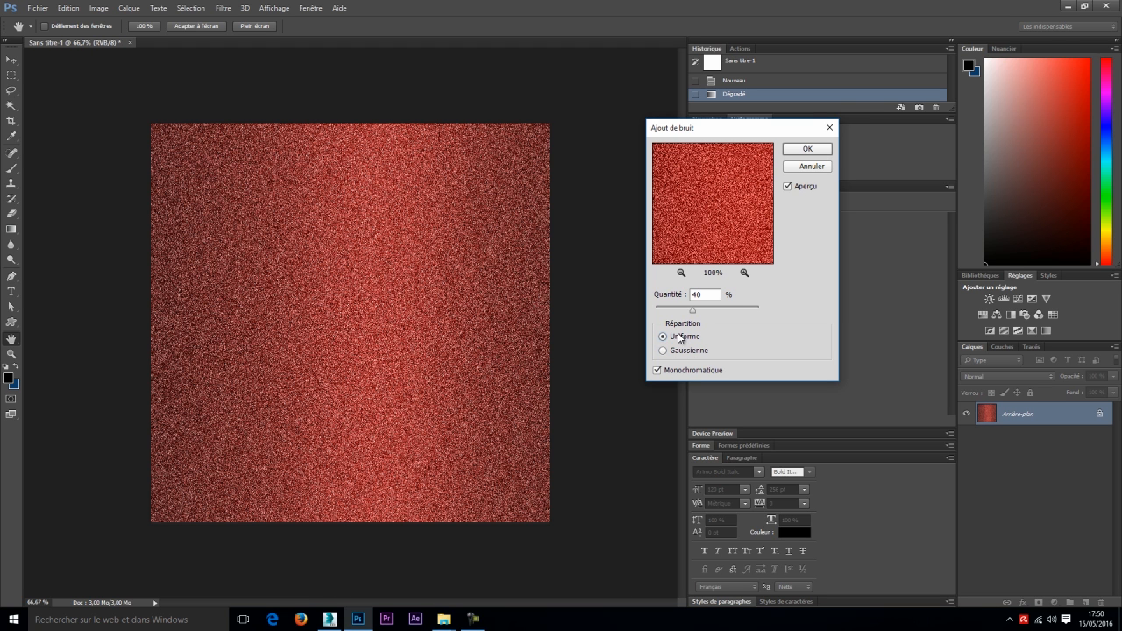
left_click(677, 336)
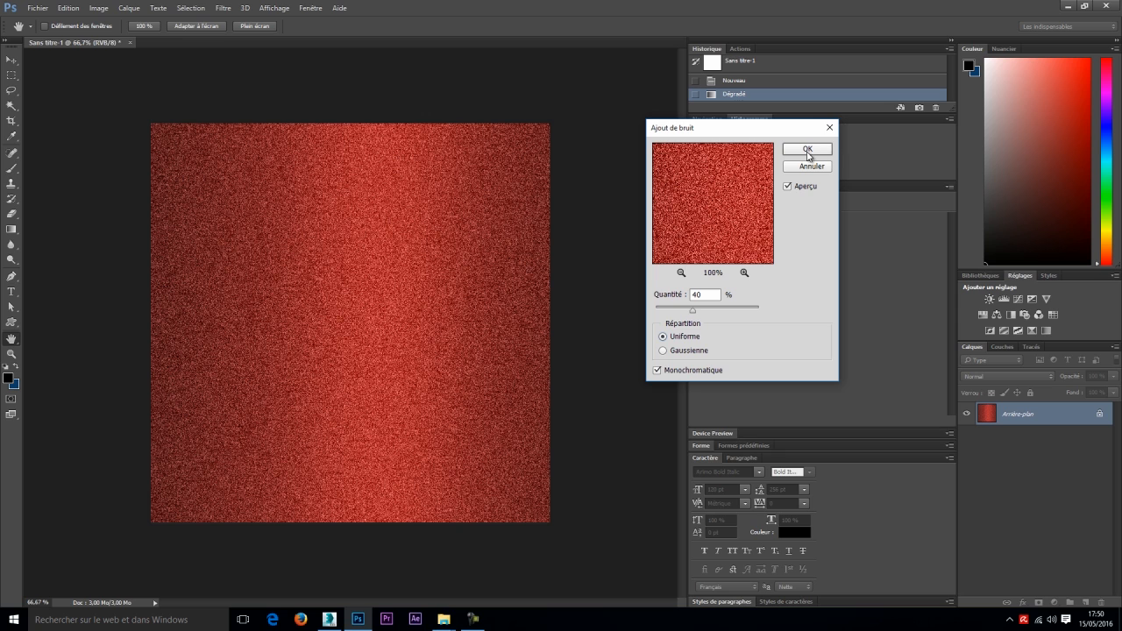
left_click(808, 150)
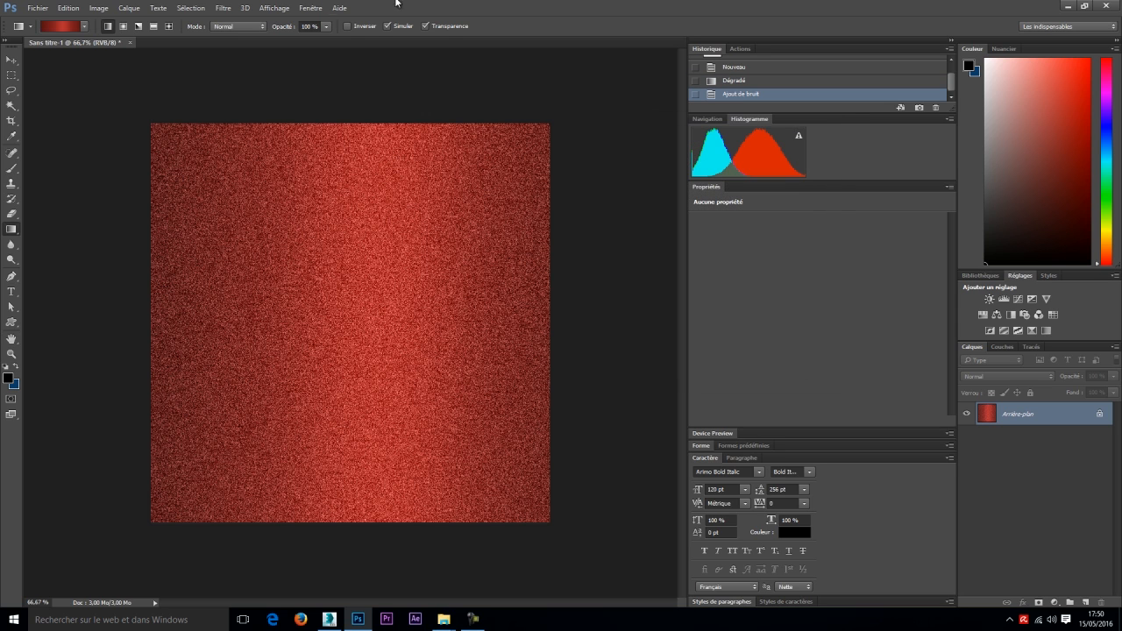
Apply a rotation-mode Radial Blur with value 100 and normal quality to the noisy red gradient.
left_click(219, 9)
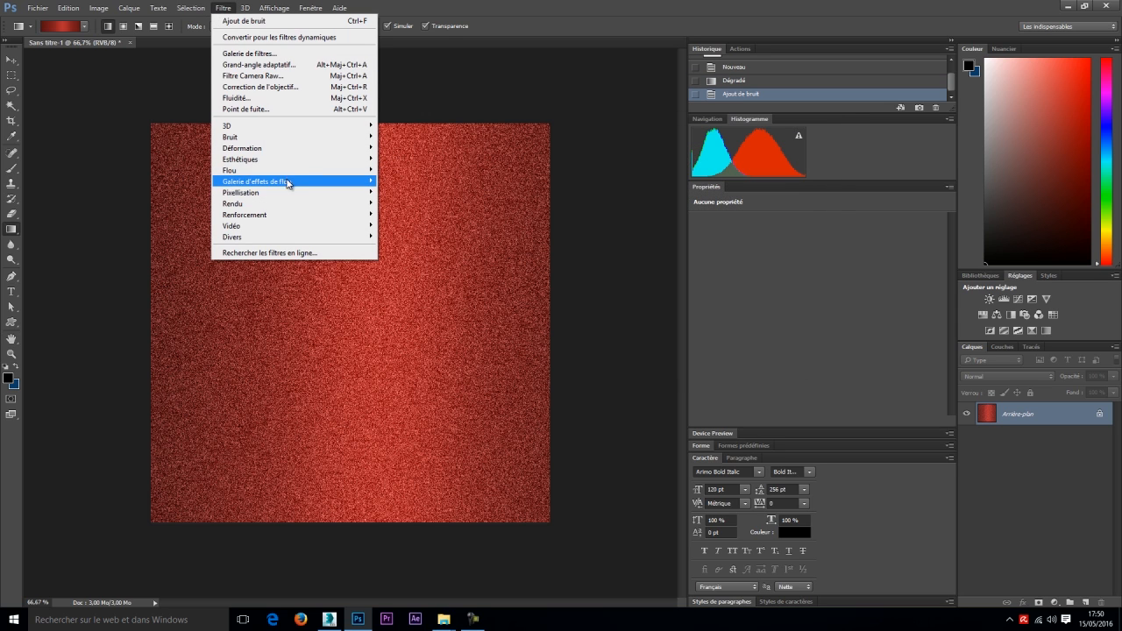
mouse_move(292, 172)
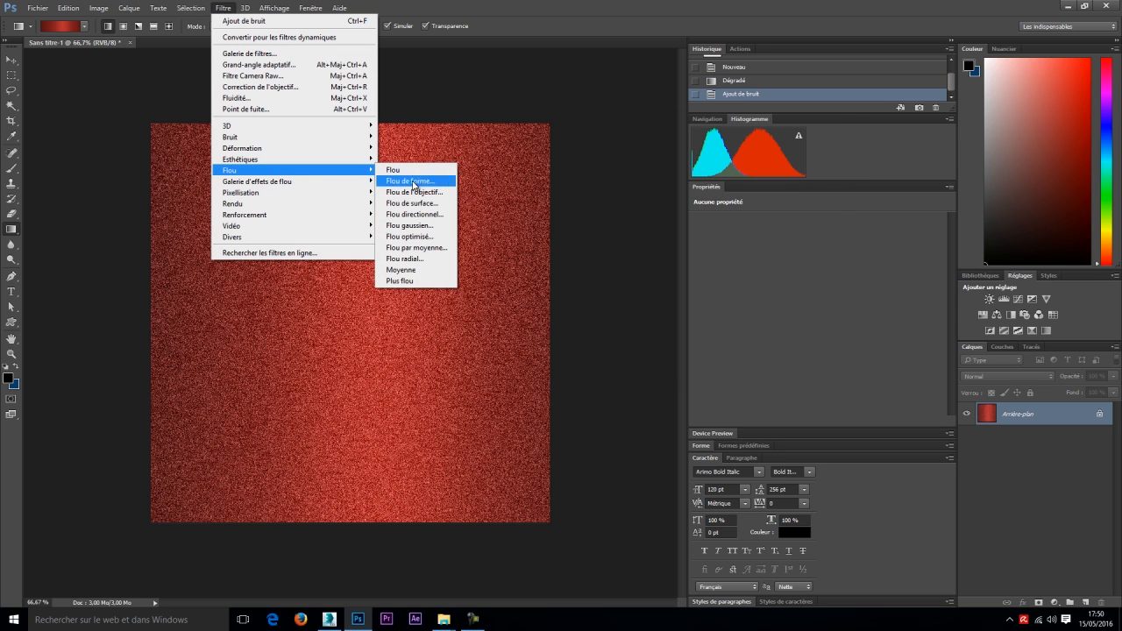
left_click(414, 259)
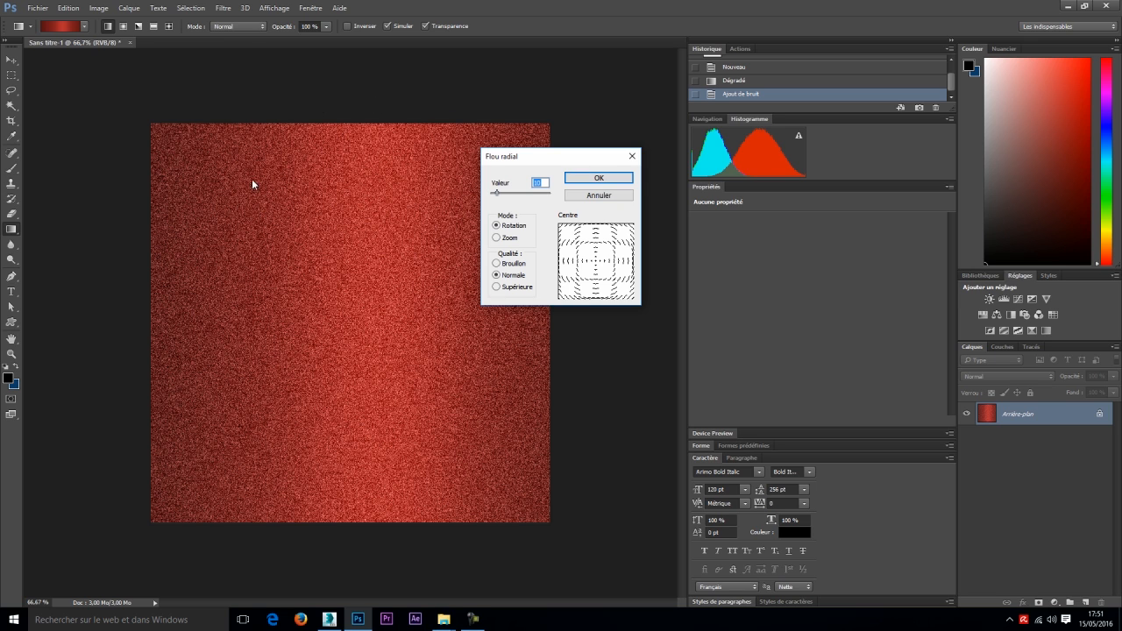
left_click_drag(496, 192, 548, 194)
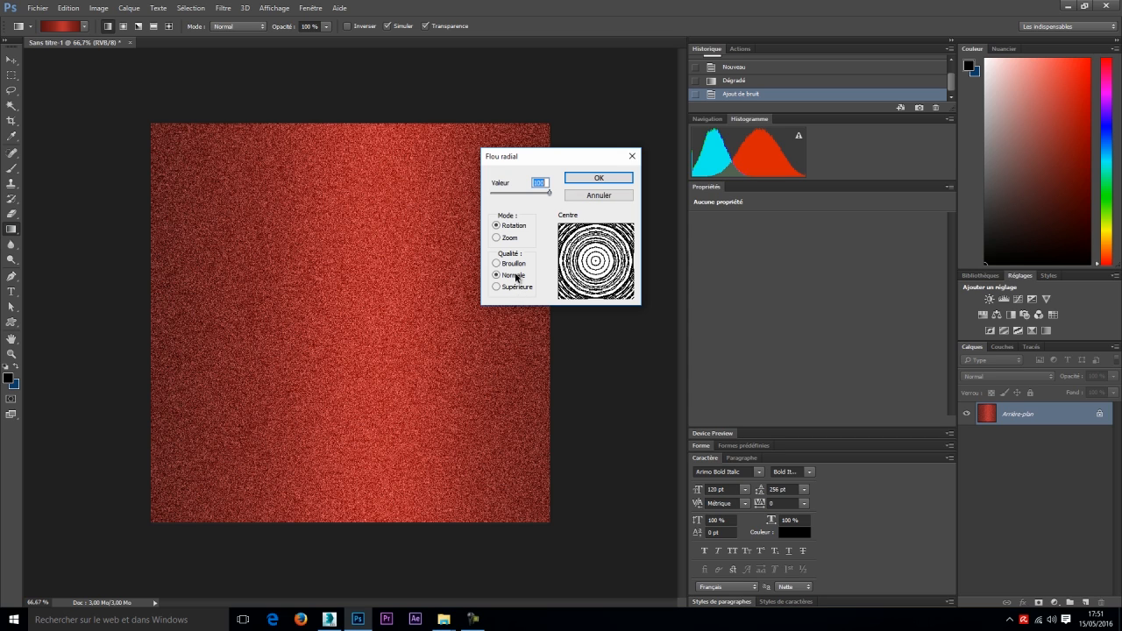
left_click(580, 179)
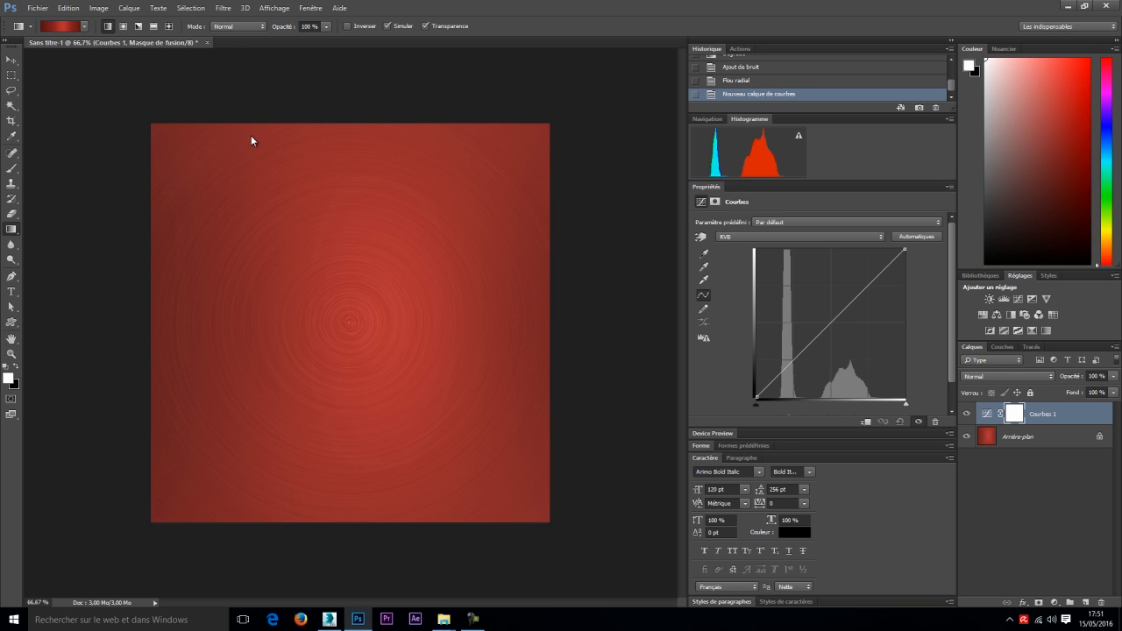
Raise the middle of the Curves adjustment to brighten the red texture, and undo the last curve change.
left_click_drag(826, 327, 816, 318)
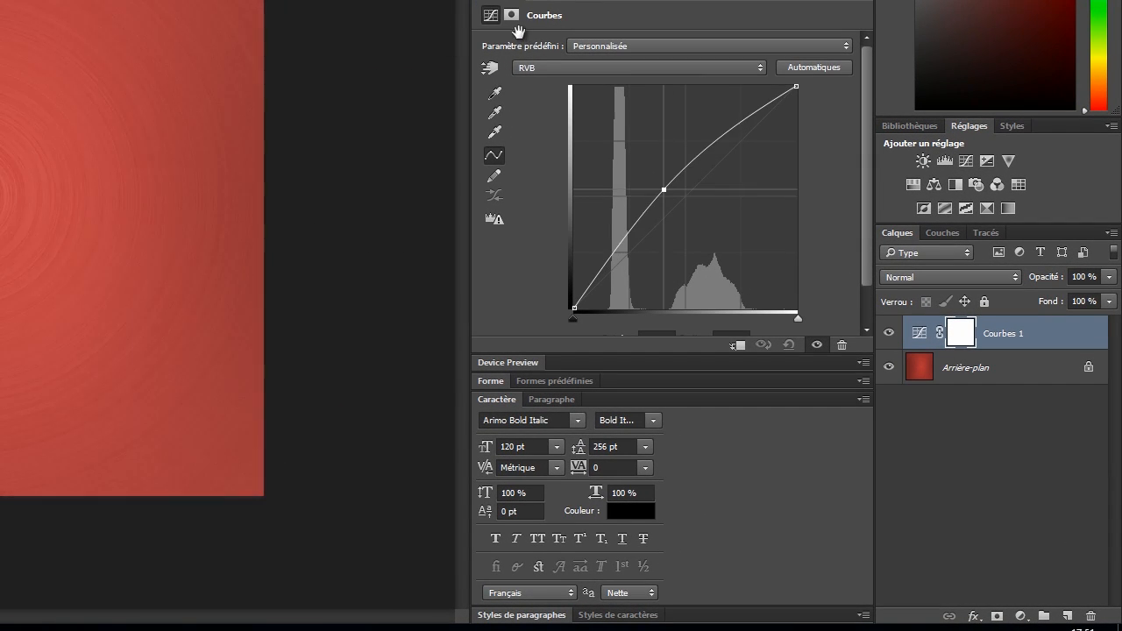
mouse_move(664, 190)
left_mouse_down()
mouse_move(657, 184)
mouse_move(694, 224)
mouse_move(687, 203)
mouse_move(698, 213)
mouse_move(670, 181)
left_mouse_up()
key("ctrl+z")
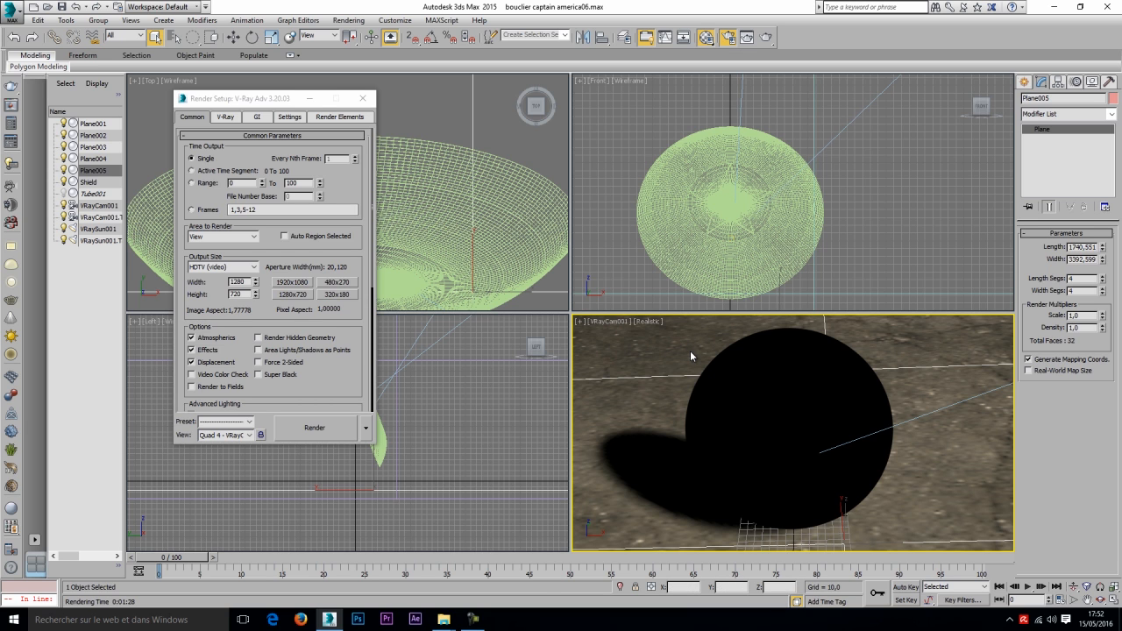
In 3ds Max, open the Material Editor and display the shield's five-part Multi/Sub-Object material 01 - Default.
key("m")
left_click(427, 184)
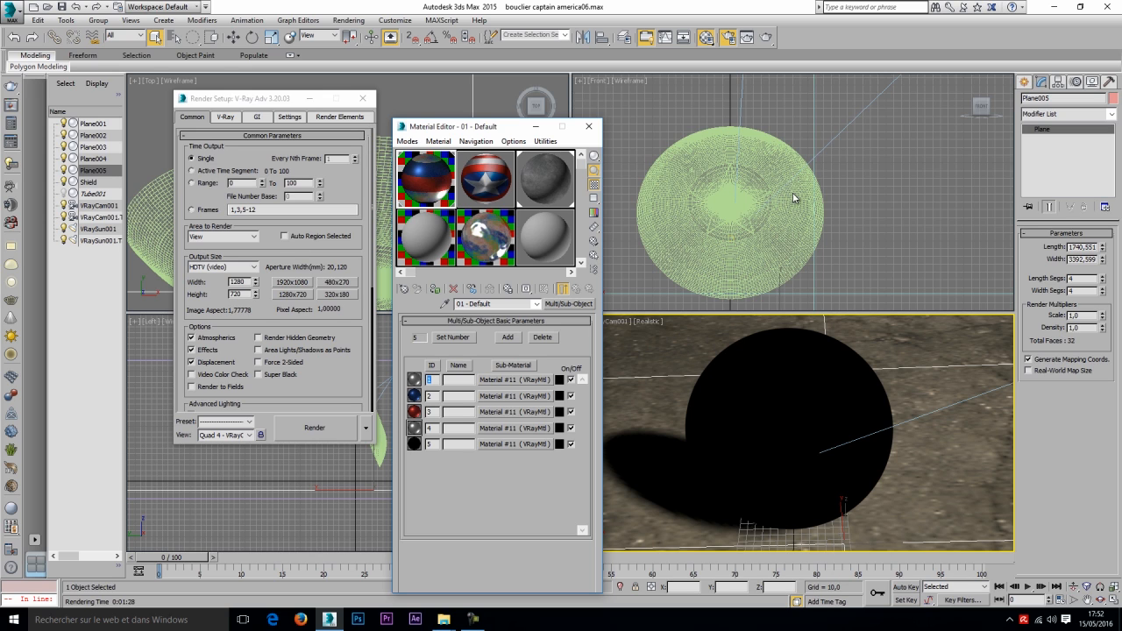
Change the 09 - Default material to Multi/Sub-Object, discarding the old material, and set its number of sub-materials to 5.
left_click(546, 232)
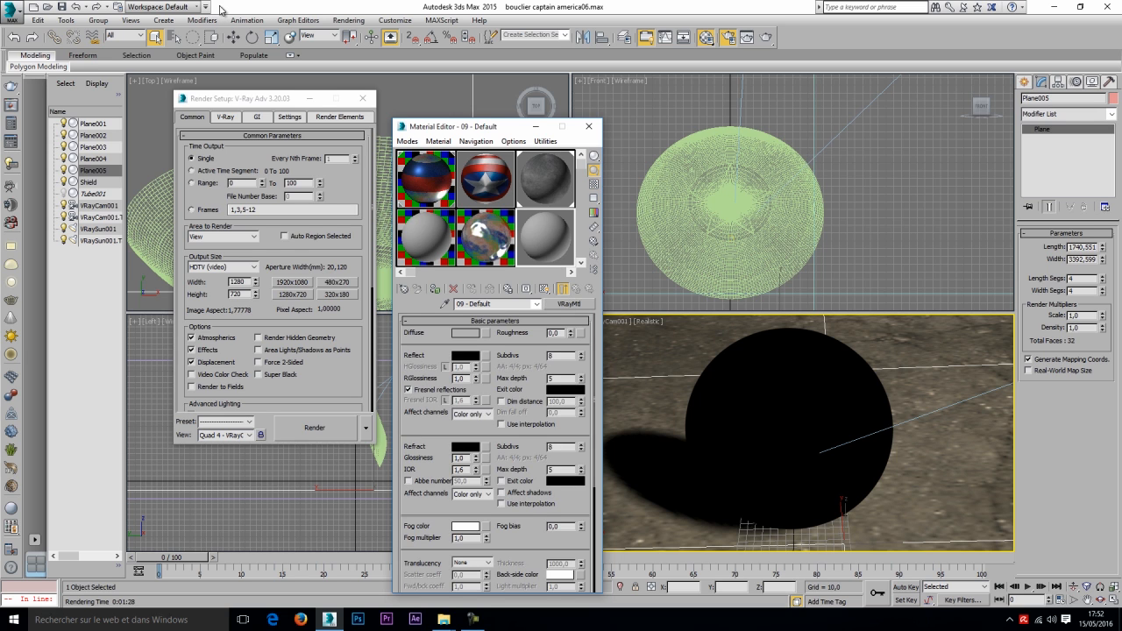
left_click(569, 303)
scroll(416, 262, "up", 4)
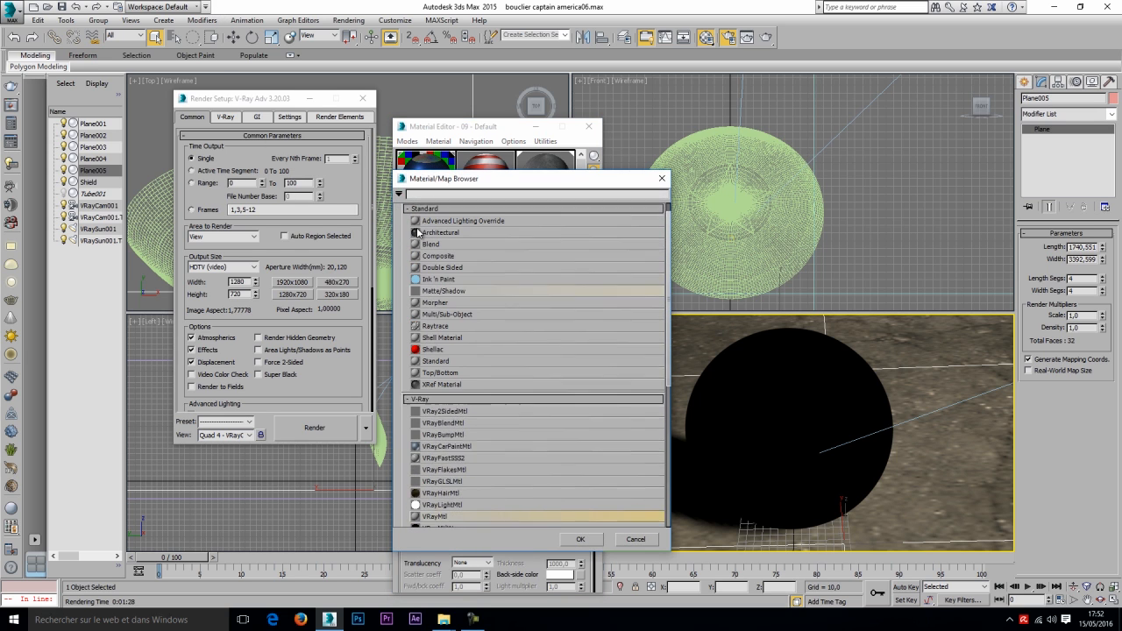
double_click(460, 327)
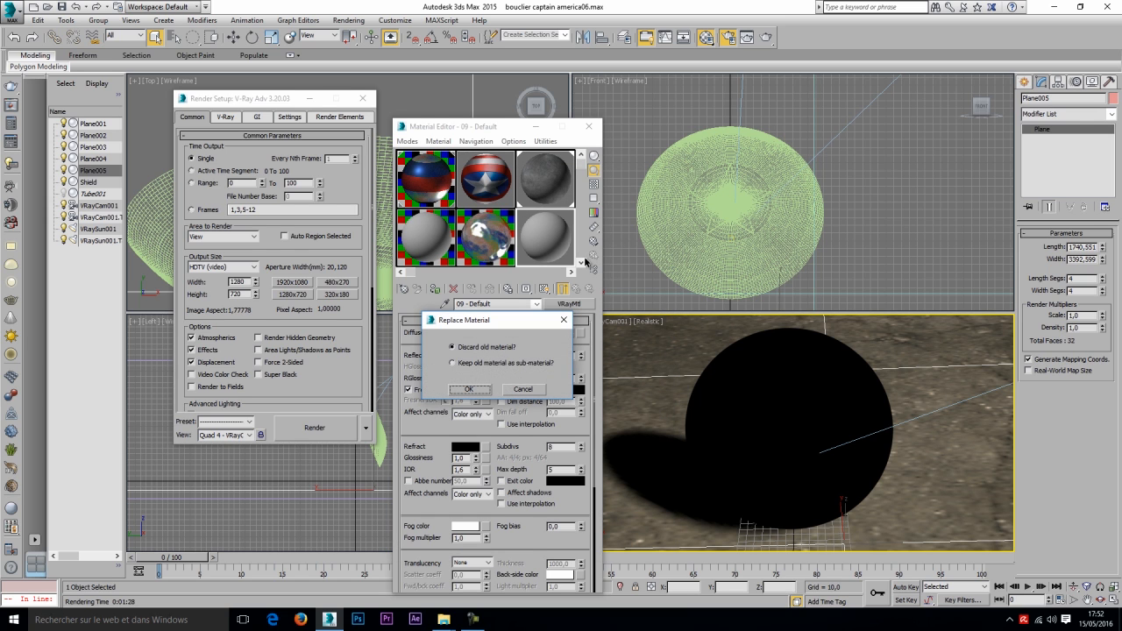
key("Return")
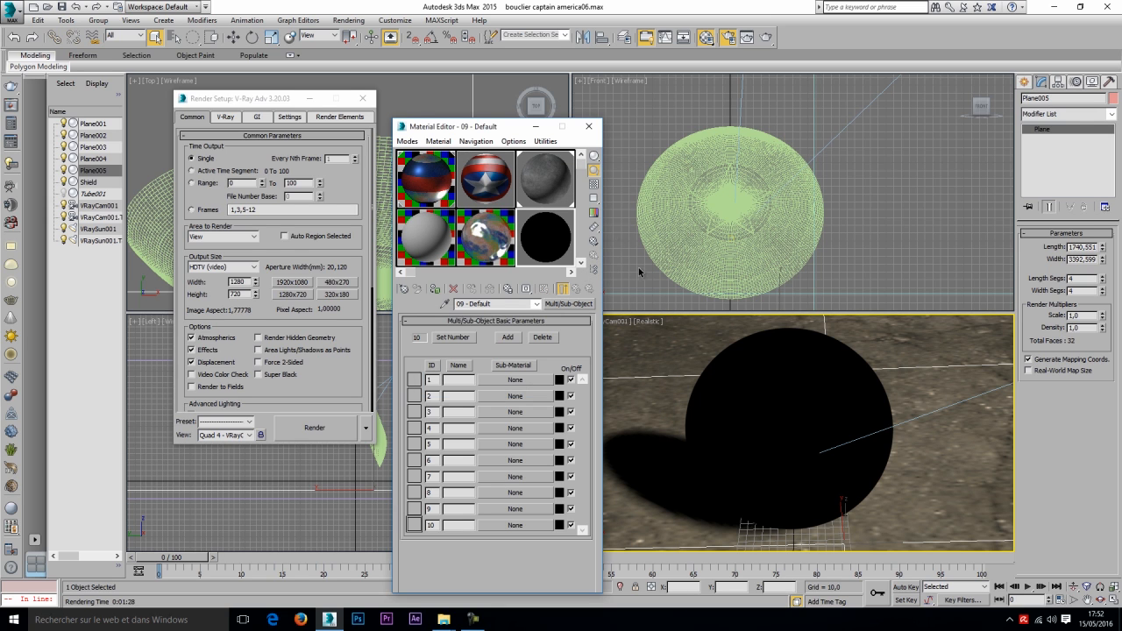
type("5")
key("Return")
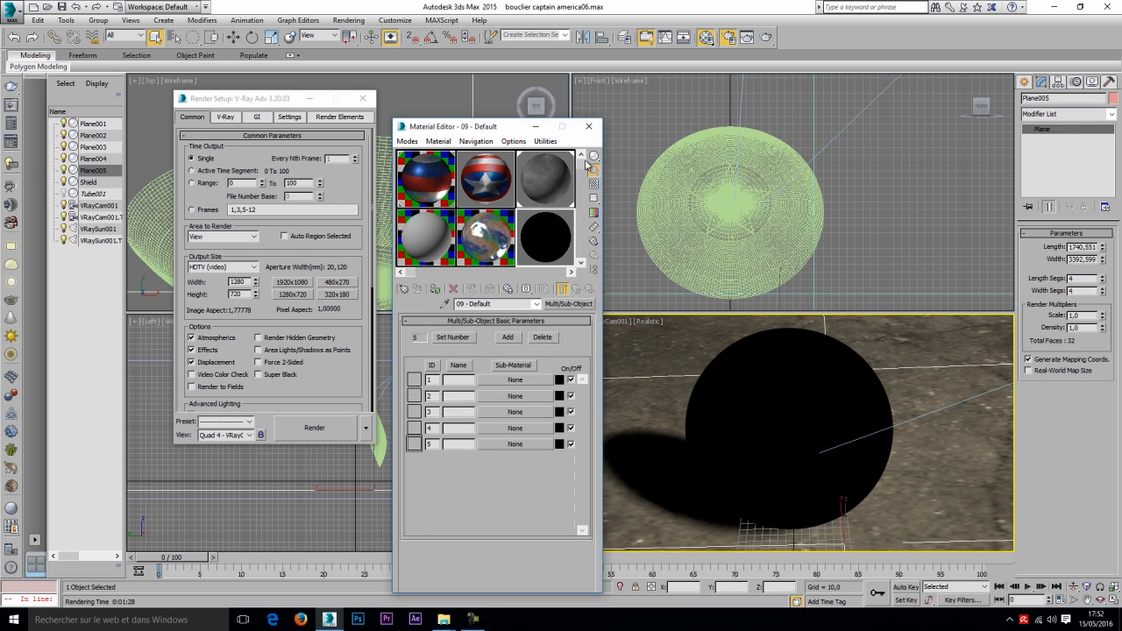
Assign a VRayMtl to the first sub-material slot and set its diffuse color to black (0, 0, 0).
left_click(568, 304)
scroll(533, 364, "down", 3)
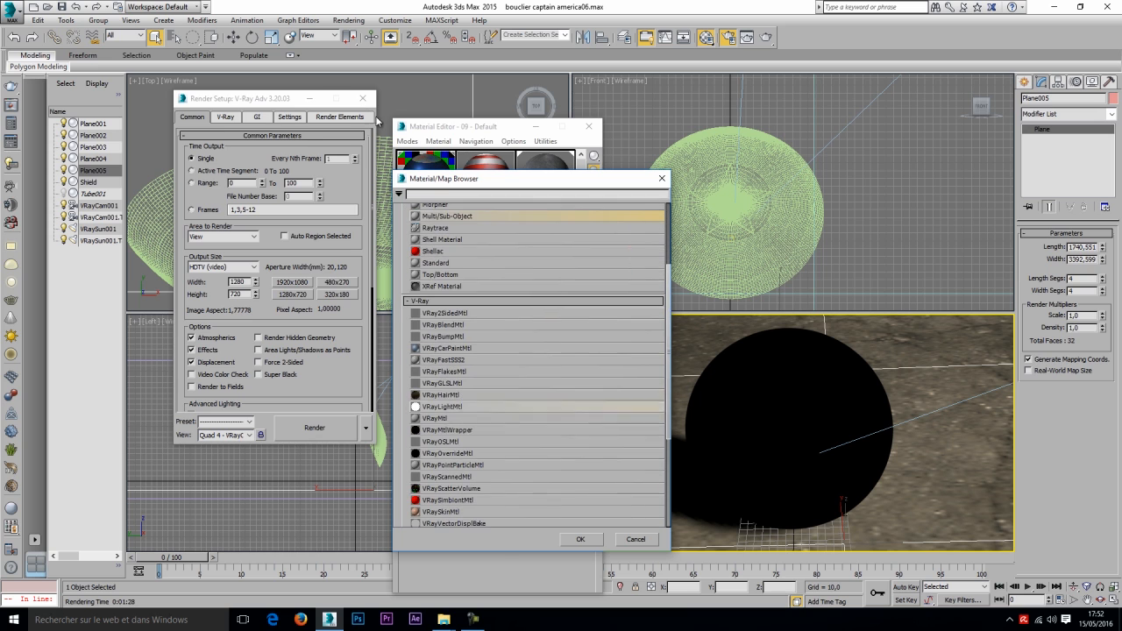
double_click(435, 418)
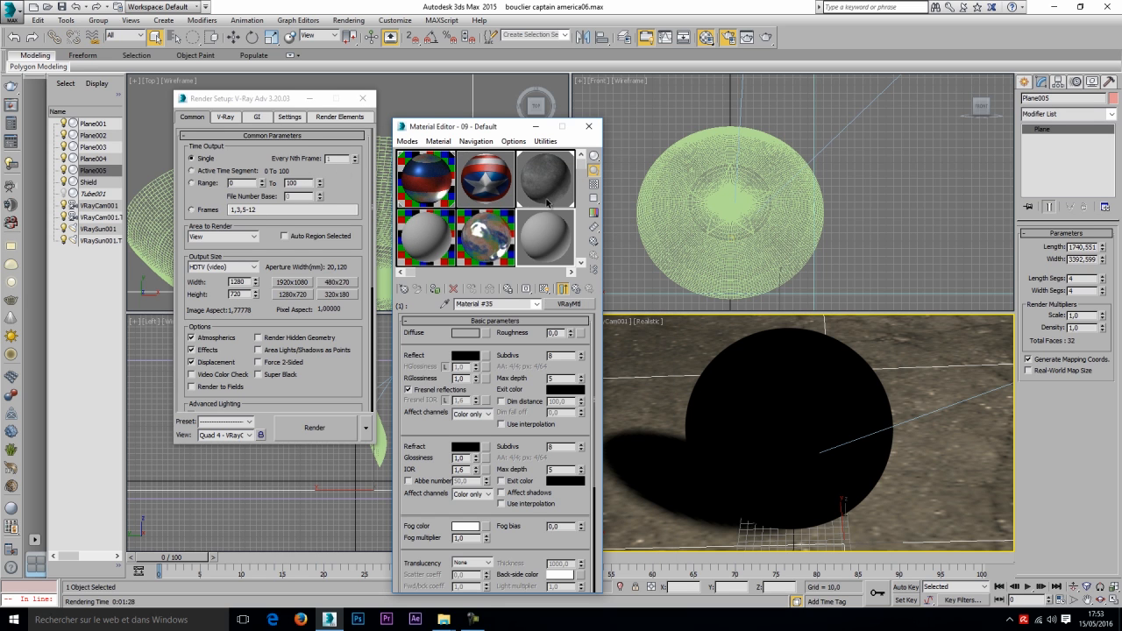
left_click(466, 333)
type("0")
key("Tab")
type("0")
key("Tab")
type("0")
key("Tab")
key("Return")
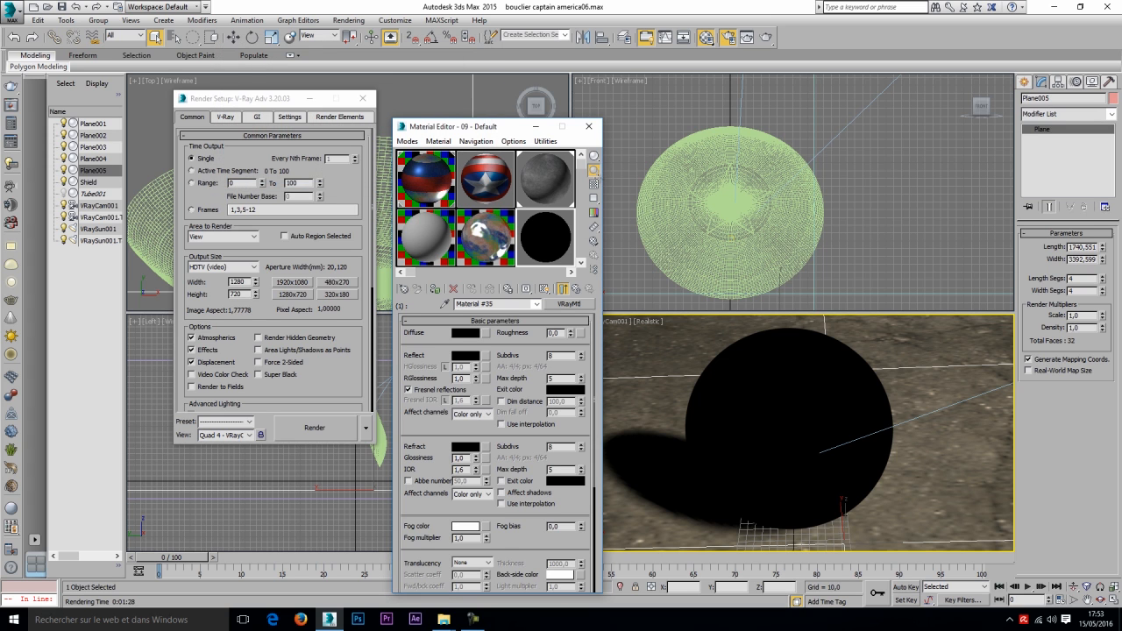
Load the bitmap brushed metal white radial2 as the reflection map of the first sub-material.
left_click(486, 356)
scroll(447, 265, "up", 2)
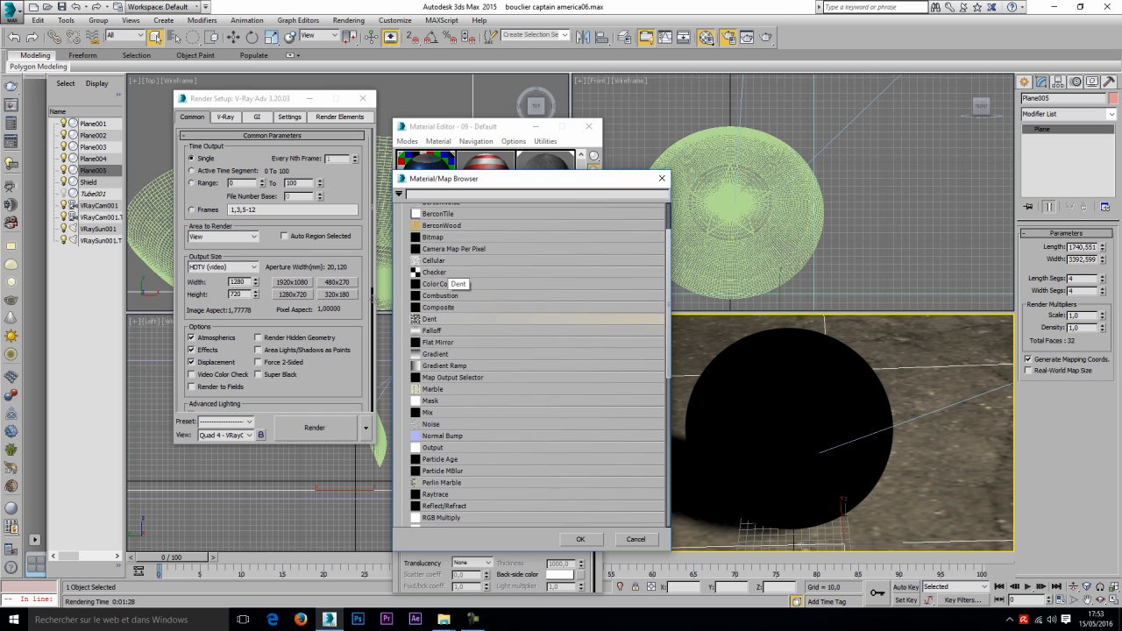
scroll(447, 266, "up", 2)
double_click(444, 293)
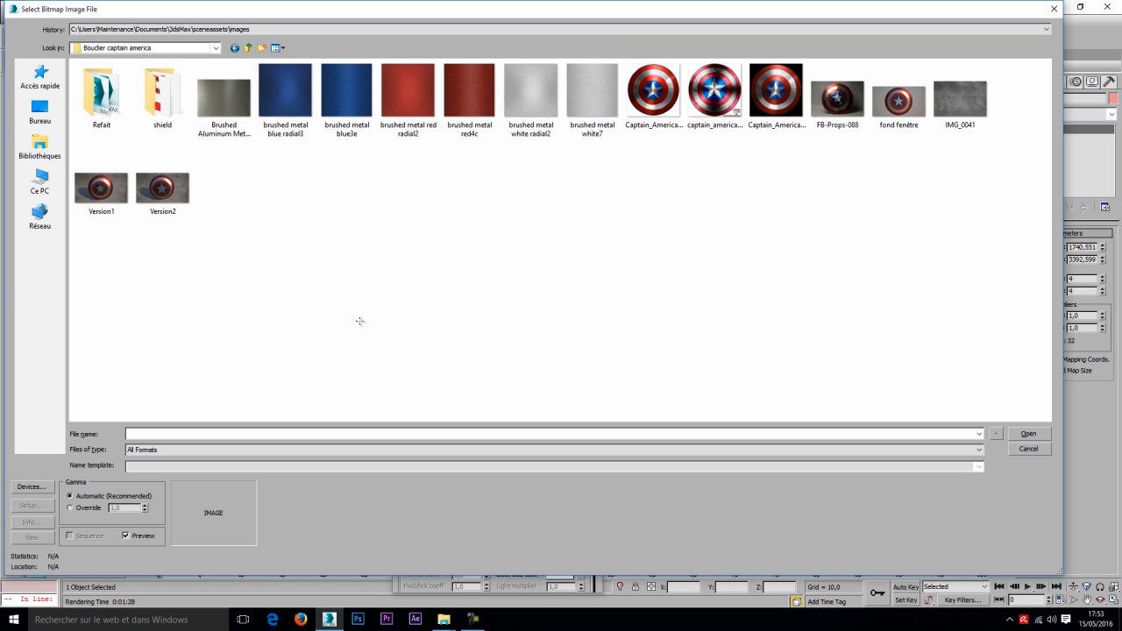
double_click(530, 90)
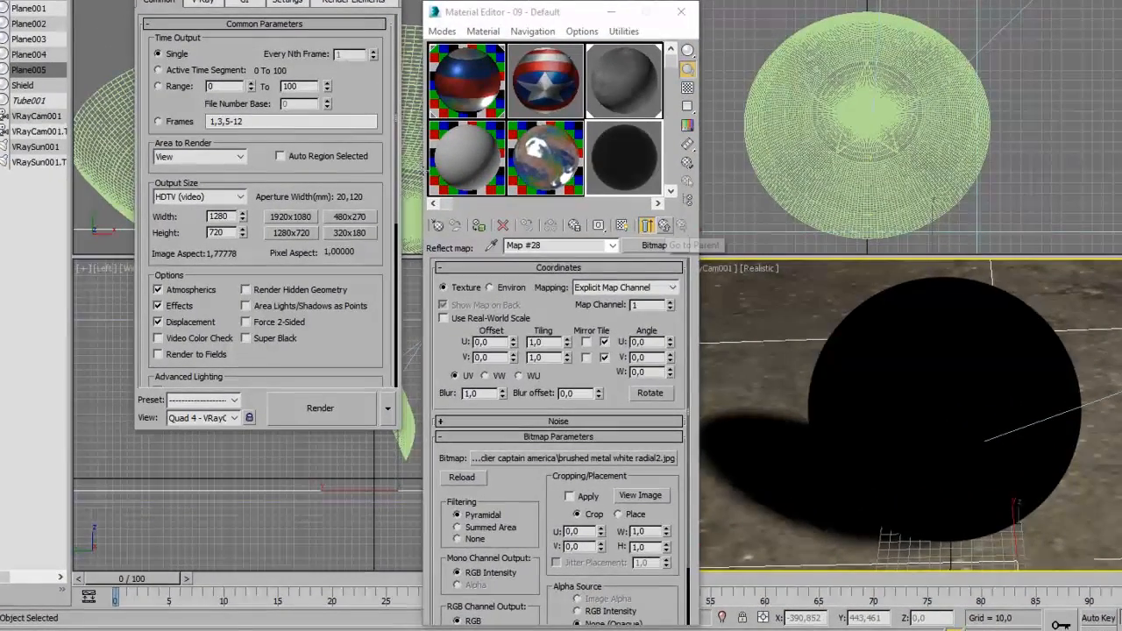
Set the first sub-material's reflection glossiness to 0,66 and its reflection subdivisions to 30.
left_click(651, 234)
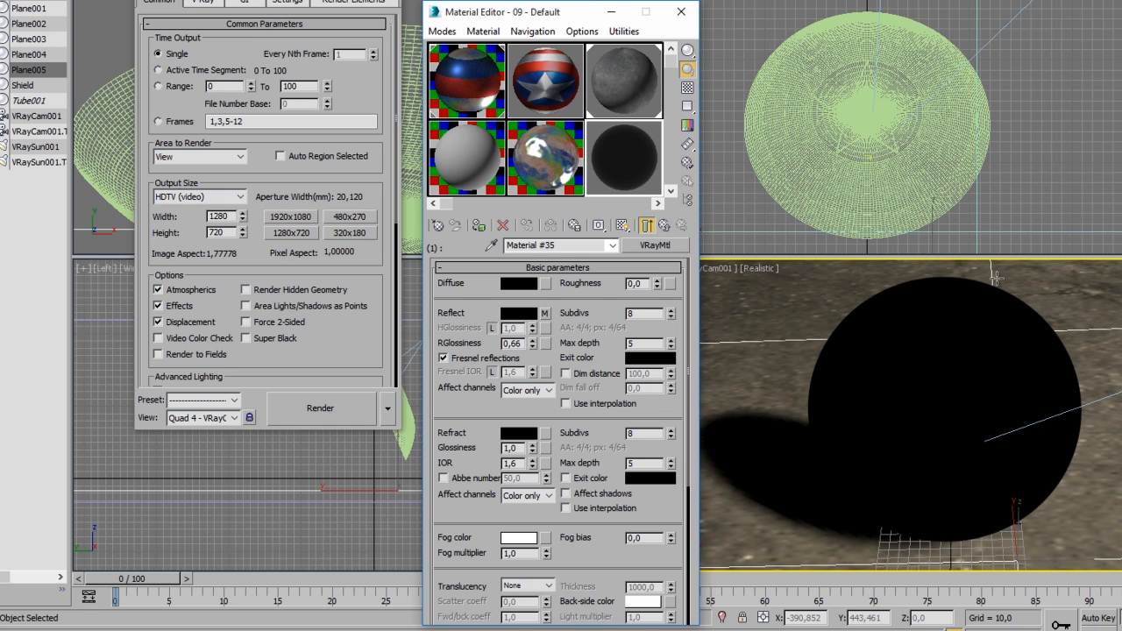
key("Tab")
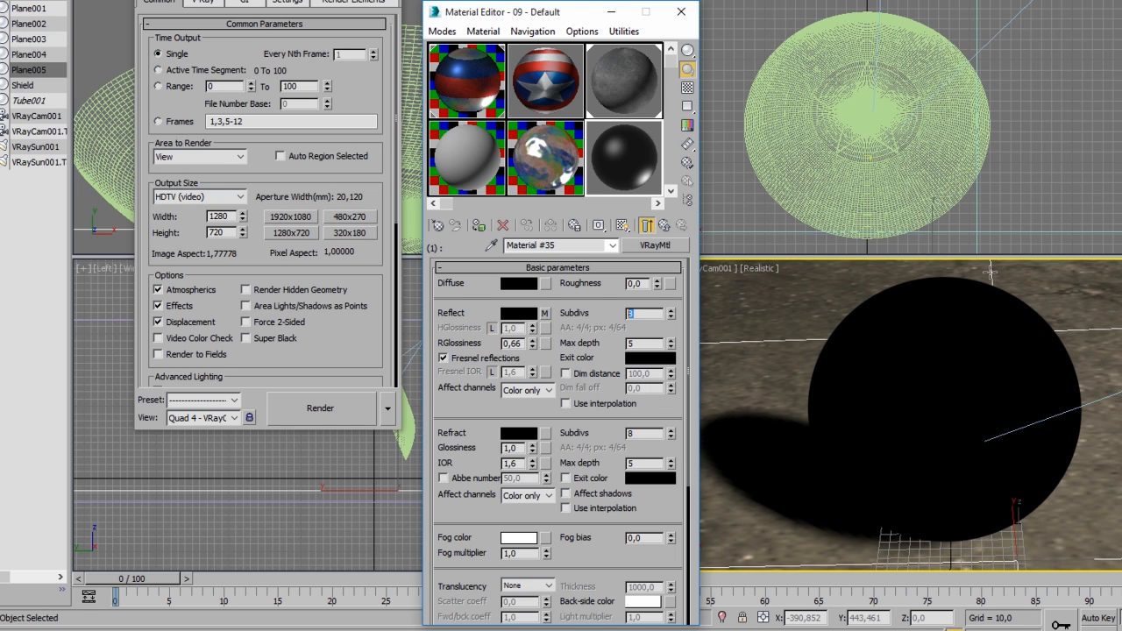
type("30")
key("Return")
Switch the sub-material's BRDF to Microfacet GTR (GGX) and set the GTR tail falloff to 1,6.
scroll(1006, 283, "down", 5)
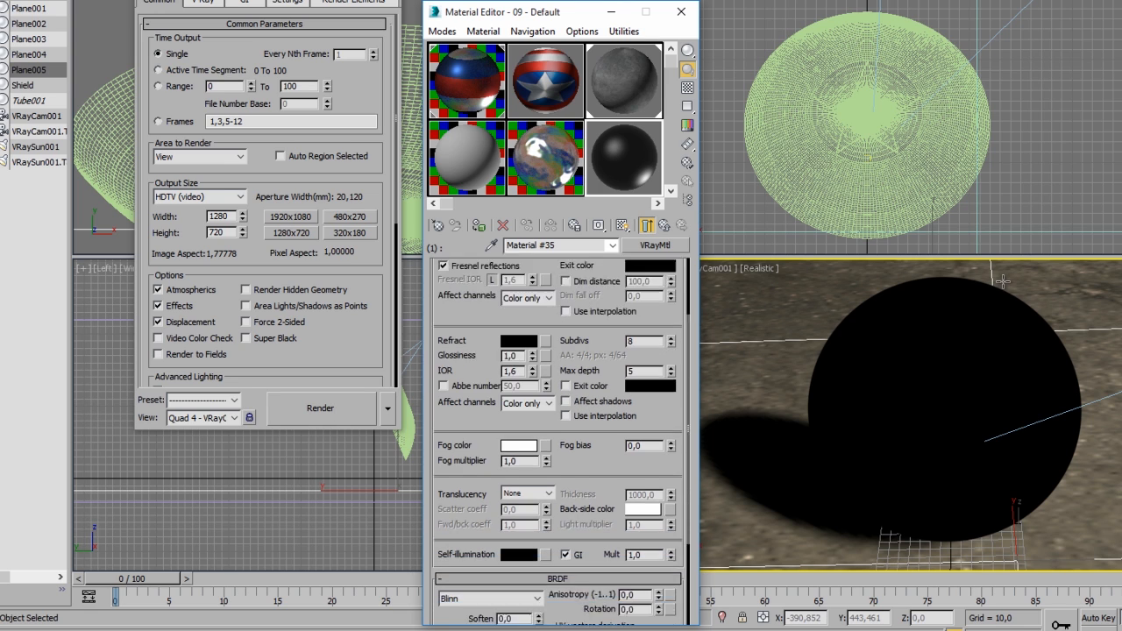
left_click(491, 469)
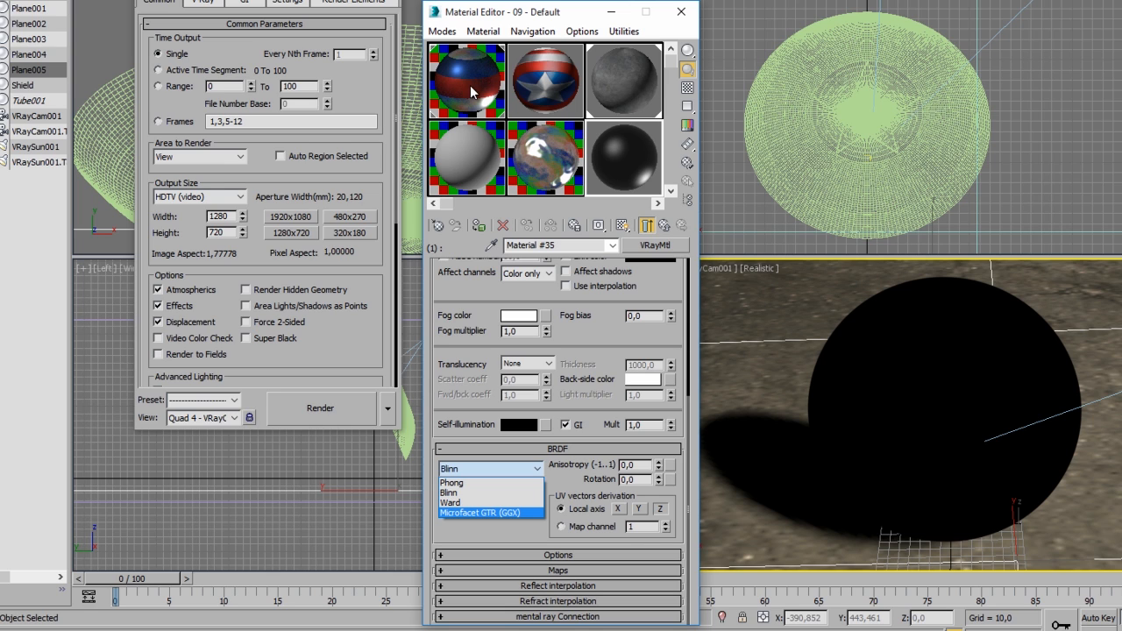
left_click(481, 513)
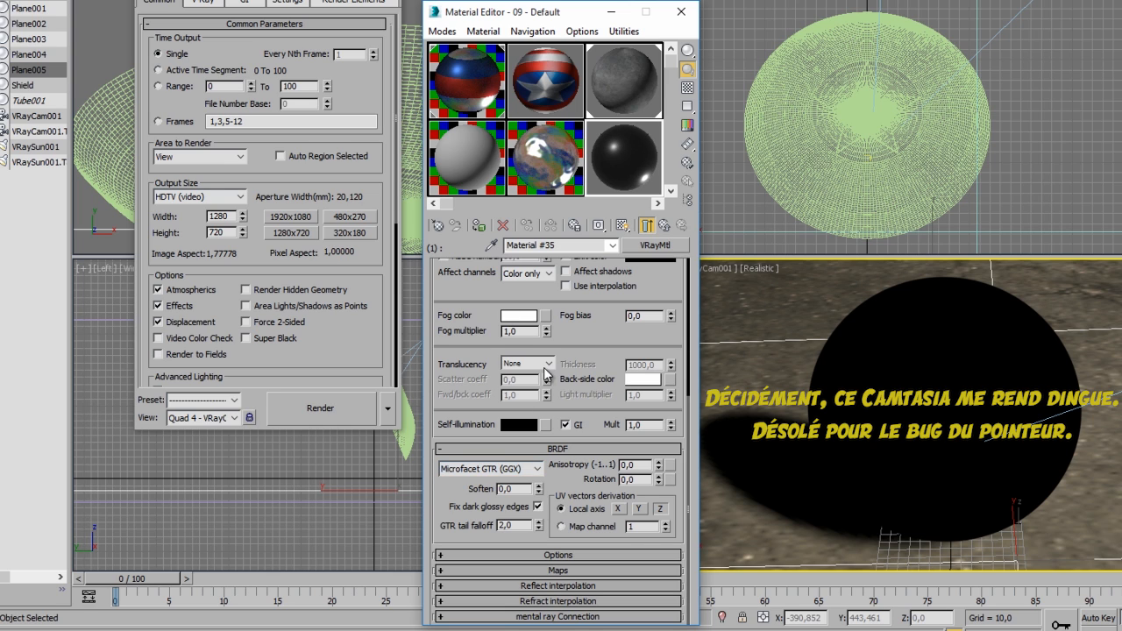
double_click(509, 526)
type("1,8")
key("Return")
Turn on the checkered sample background, unlock the Fresnel IOR and set it to 10.
scroll(618, 348, "up", 3)
left_click(687, 87)
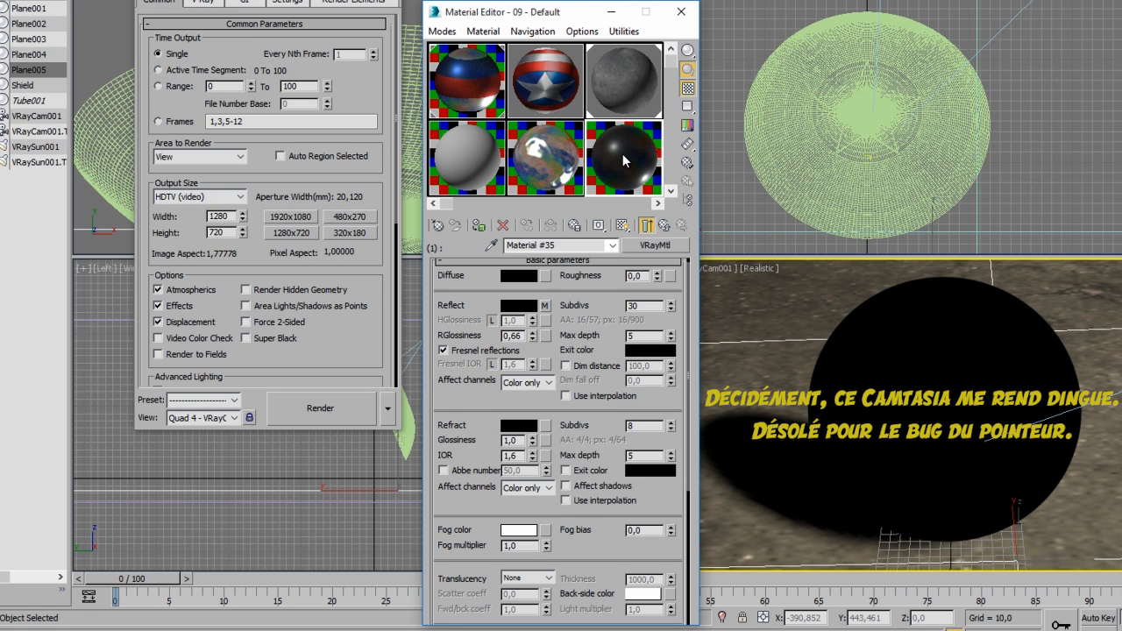
left_click(492, 364)
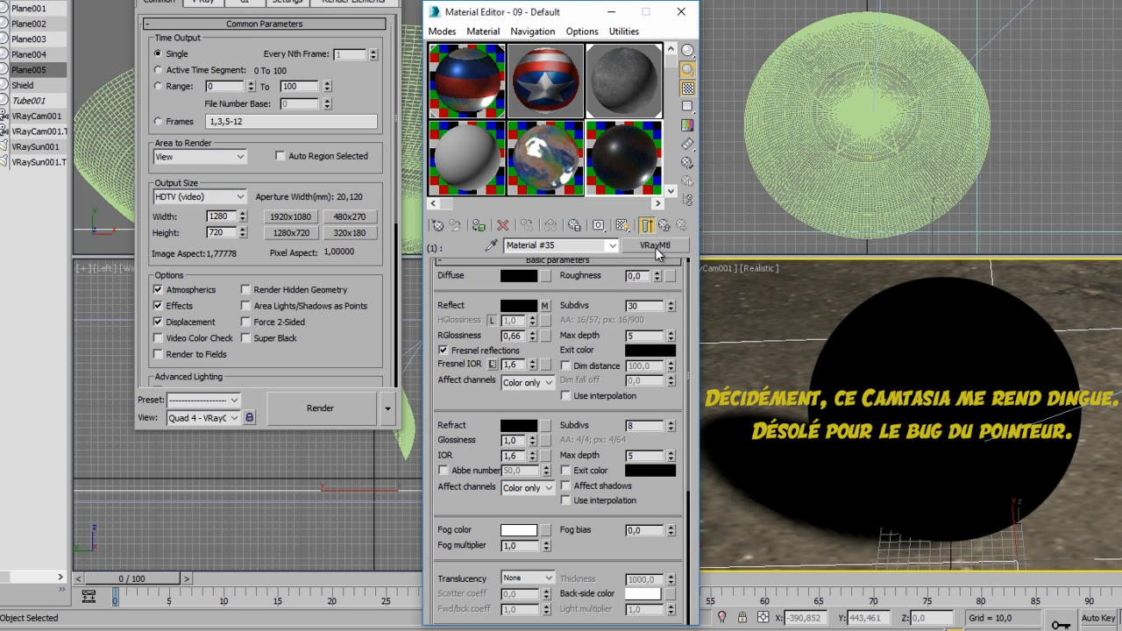
double_click(510, 365)
type("10")
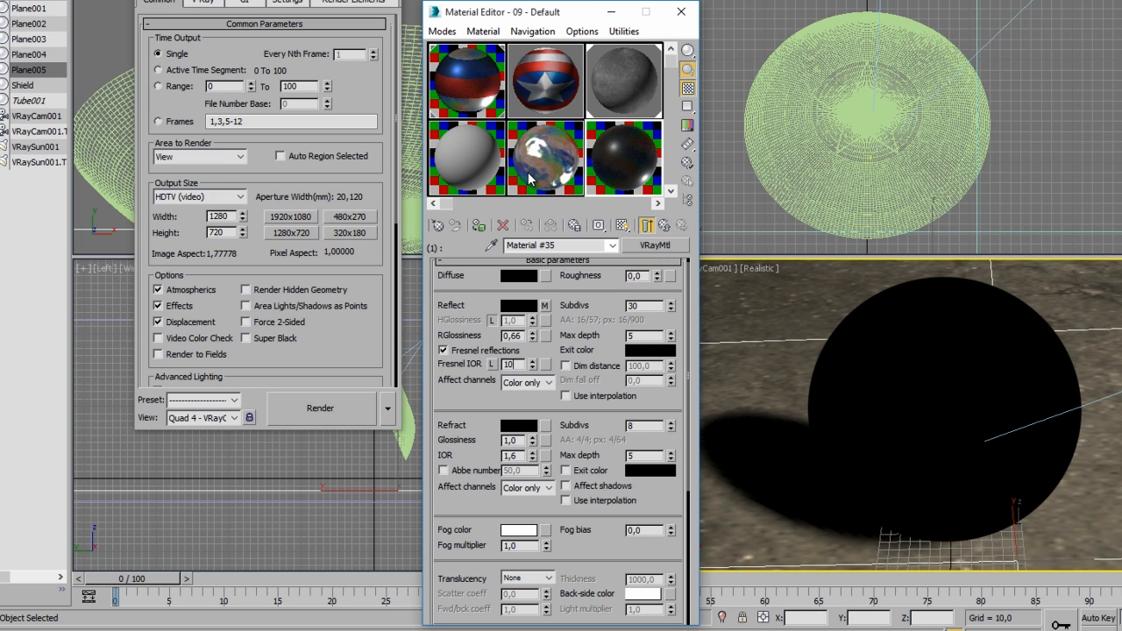
key("Return")
left_click(506, 281)
Instance the white brushed-metal reflection map into the bump map slot and set the bump amount to 5.
scroll(517, 289, "down", 5)
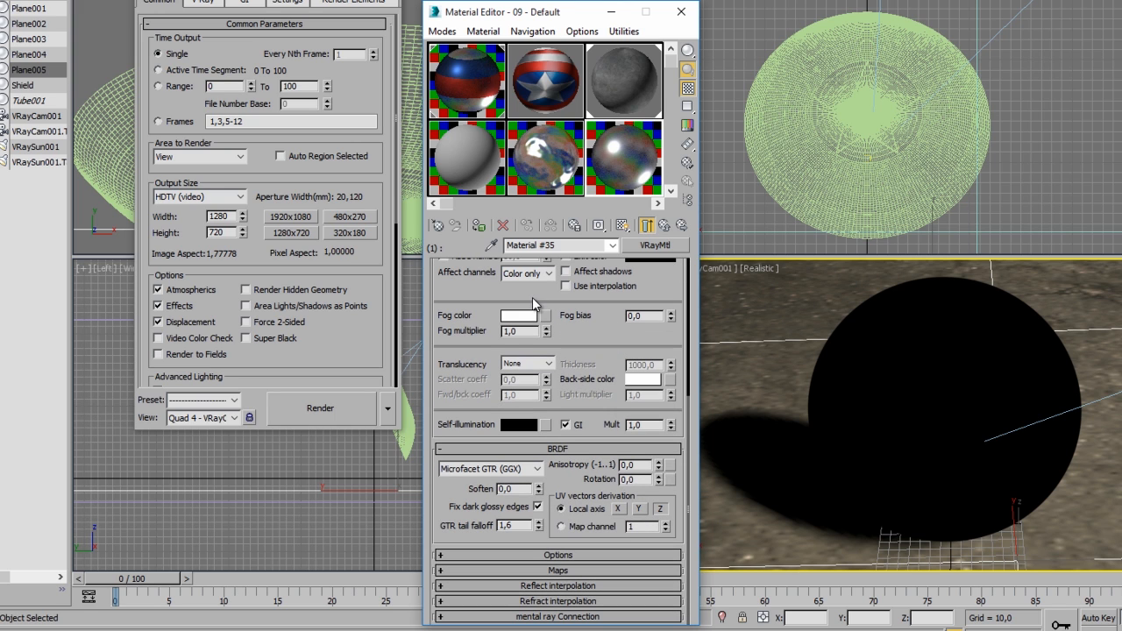
left_click(557, 570)
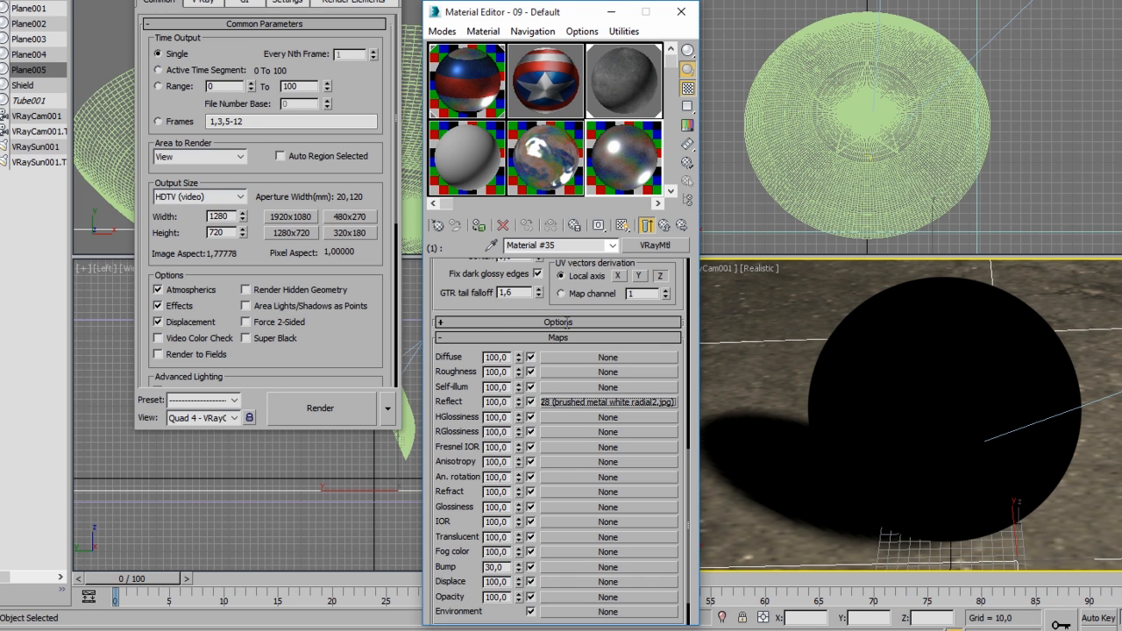
left_click_drag(607, 402, 608, 567)
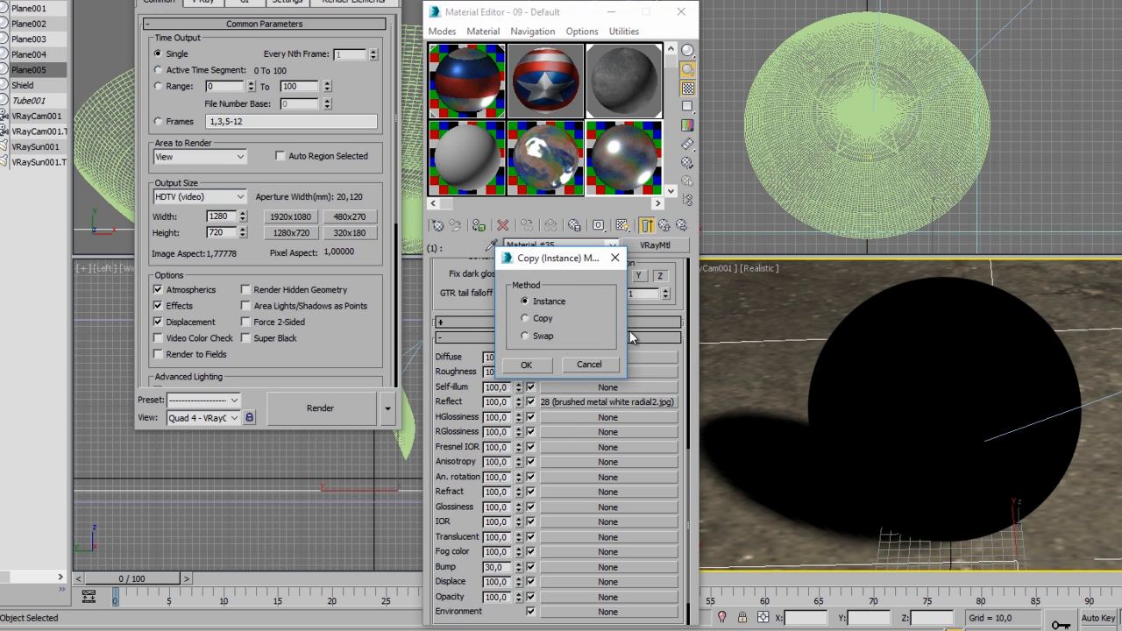
key("Return")
key("Tab")
type("5")
key("Return")
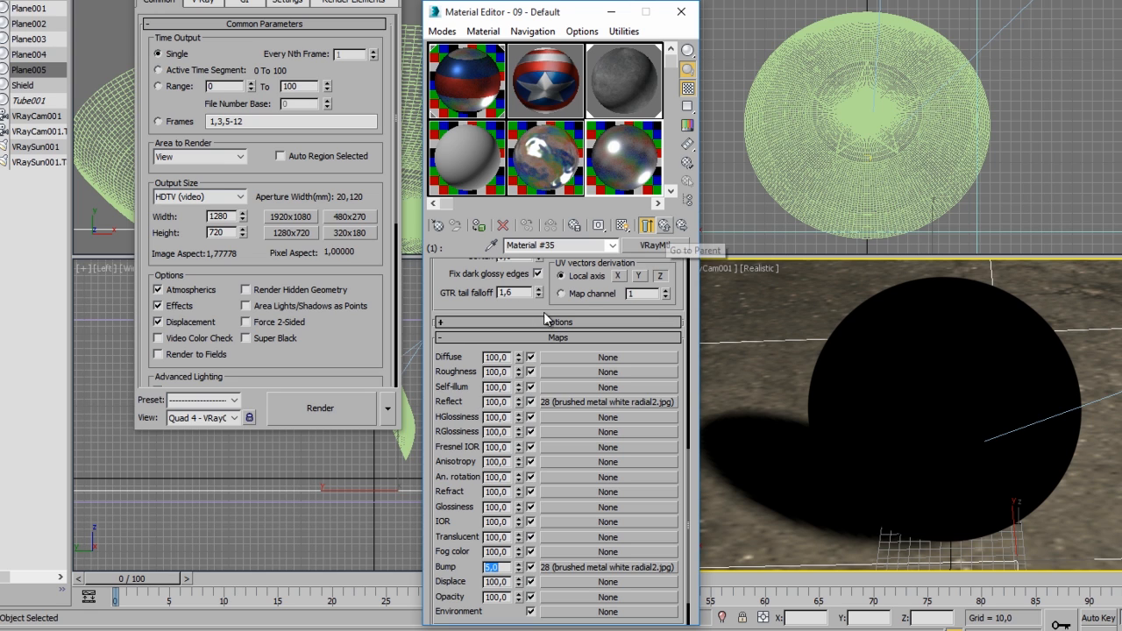
Copy the finished first sub-material into slots 2 to 5 of the Multi/Sub-Object material.
left_click(665, 225)
left_click_drag(583, 344, 583, 430)
left_click(526, 366)
left_click(525, 364)
left_click(526, 364)
left_click(526, 365)
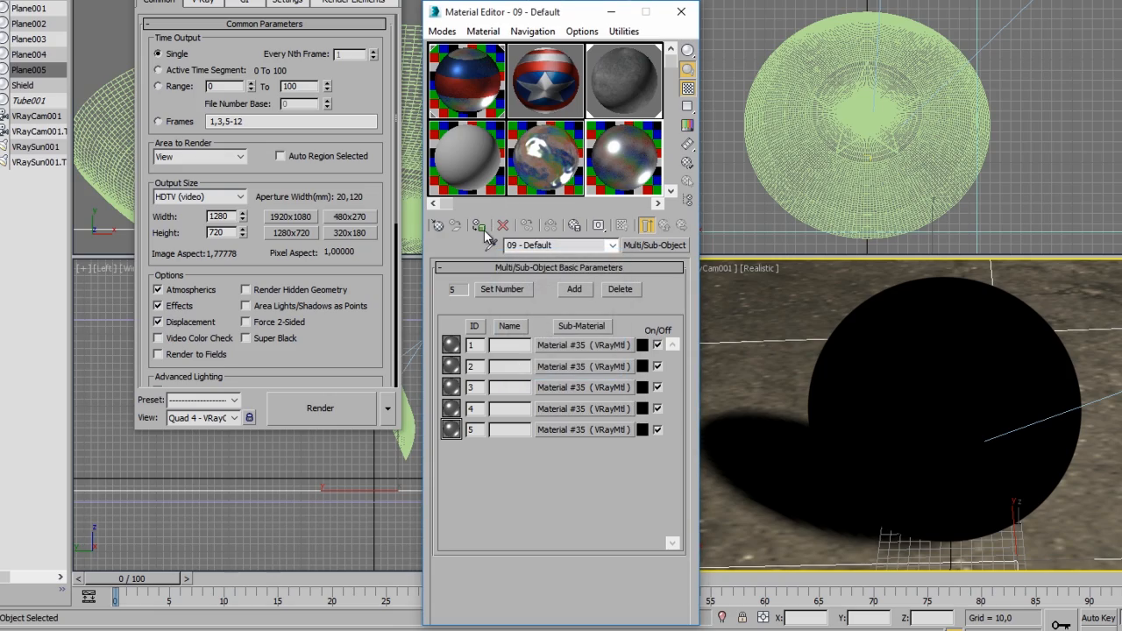
Replace the reflection bitmap of sub-material 2 with brushed metal blue radial3.
left_click(583, 367)
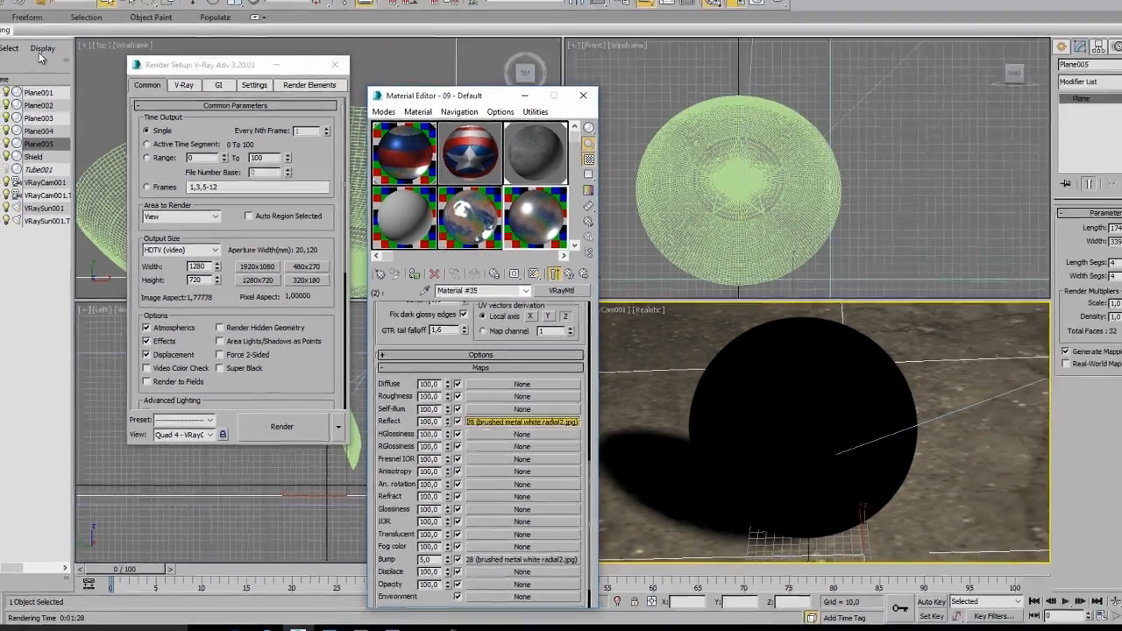
left_click(607, 401)
left_click(474, 470)
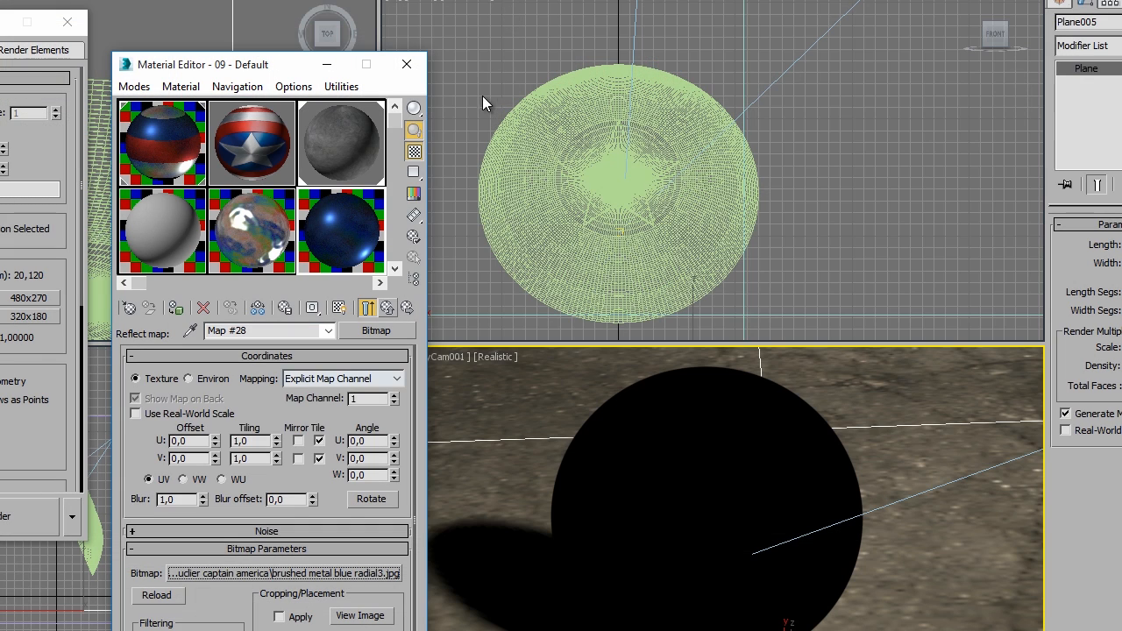
left_click(387, 308)
left_click(388, 307)
Replace the reflection bitmap of sub-material 3 with brushed metal red radial2.
left_click(296, 493)
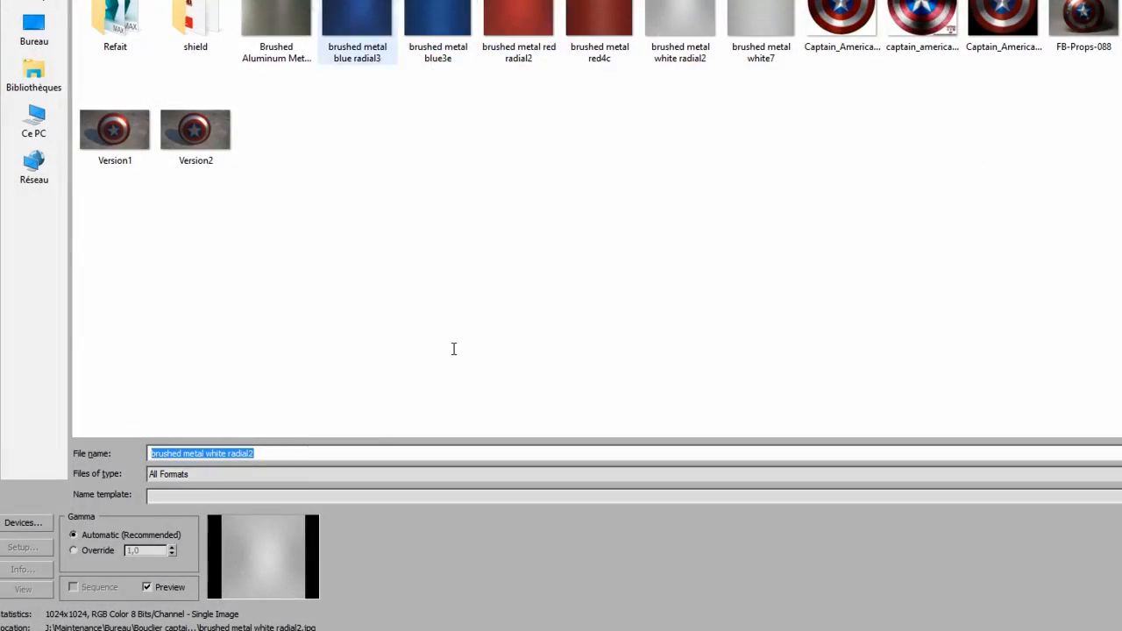
key("Left")
key("Left")
key("Return")
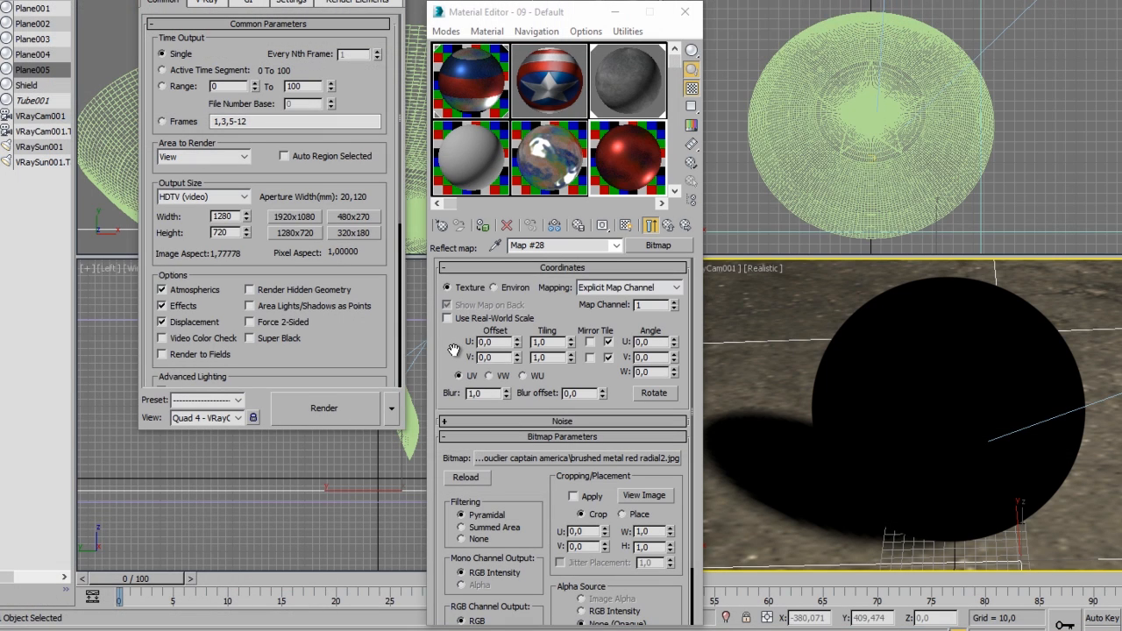
left_click(668, 225)
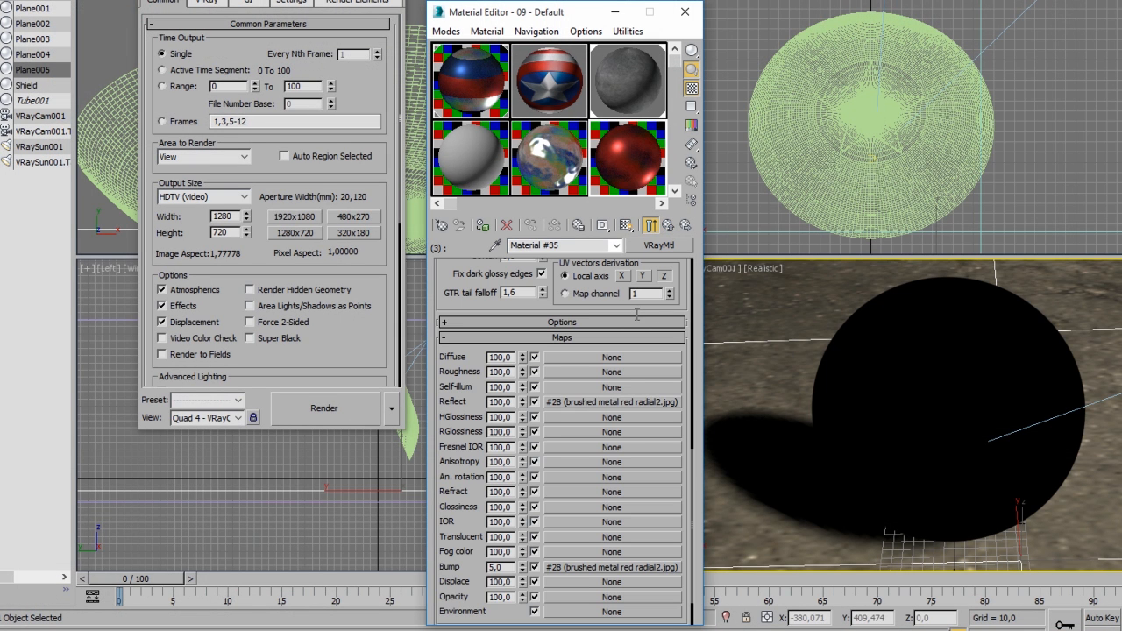
In sub-material 5, lock the Fresnel IOR to the refraction IOR and clear the reflection map.
key("Up")
key("Right")
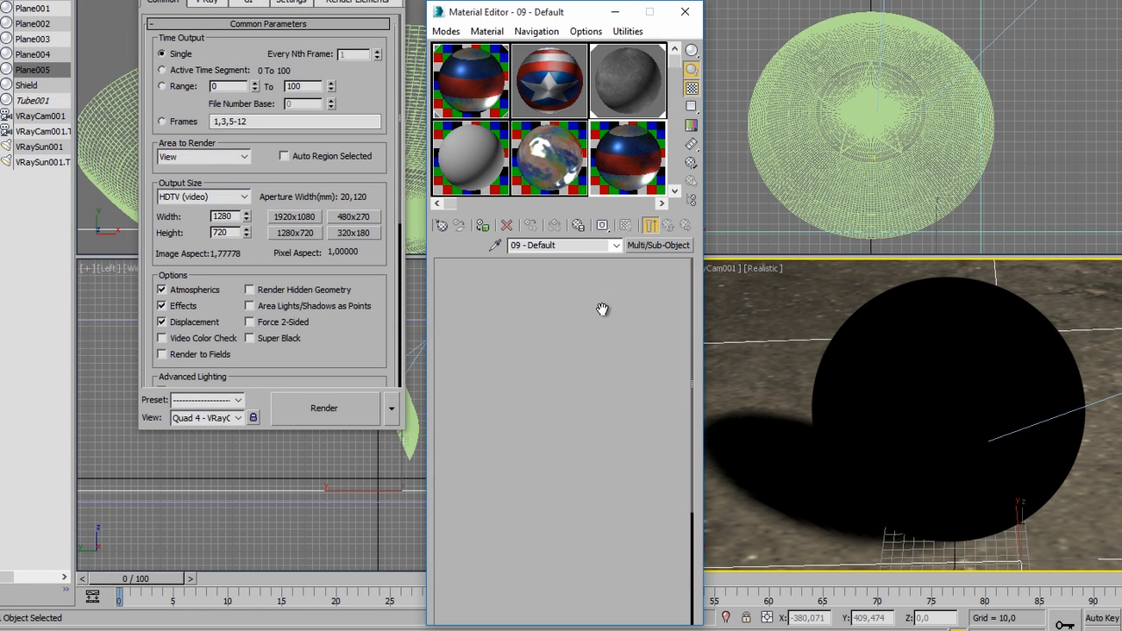
key("Up")
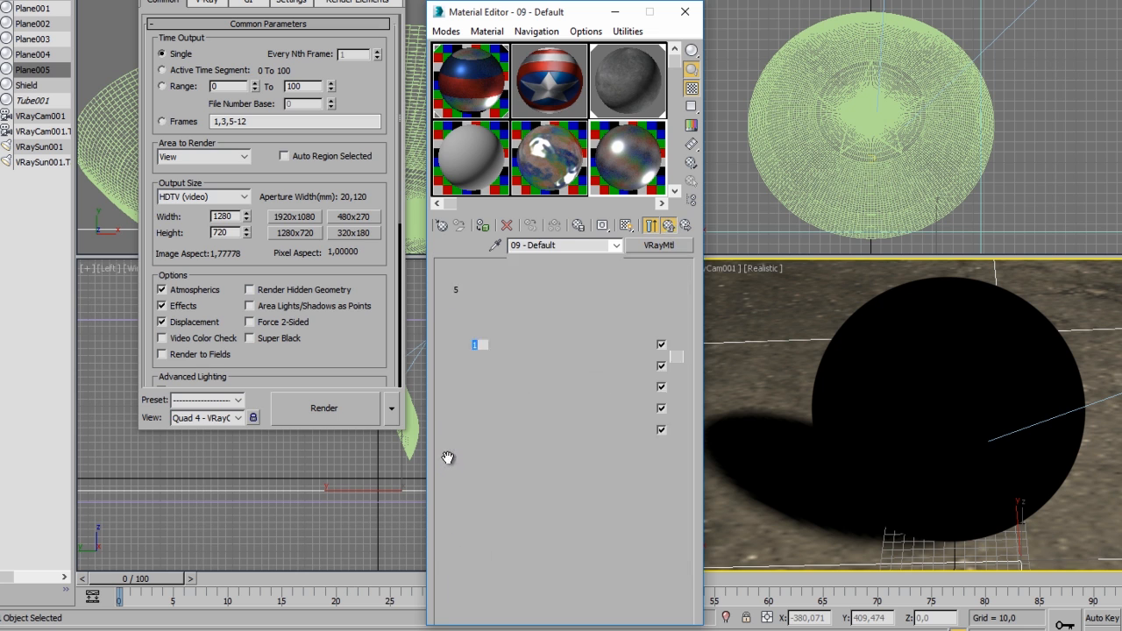
key("Right")
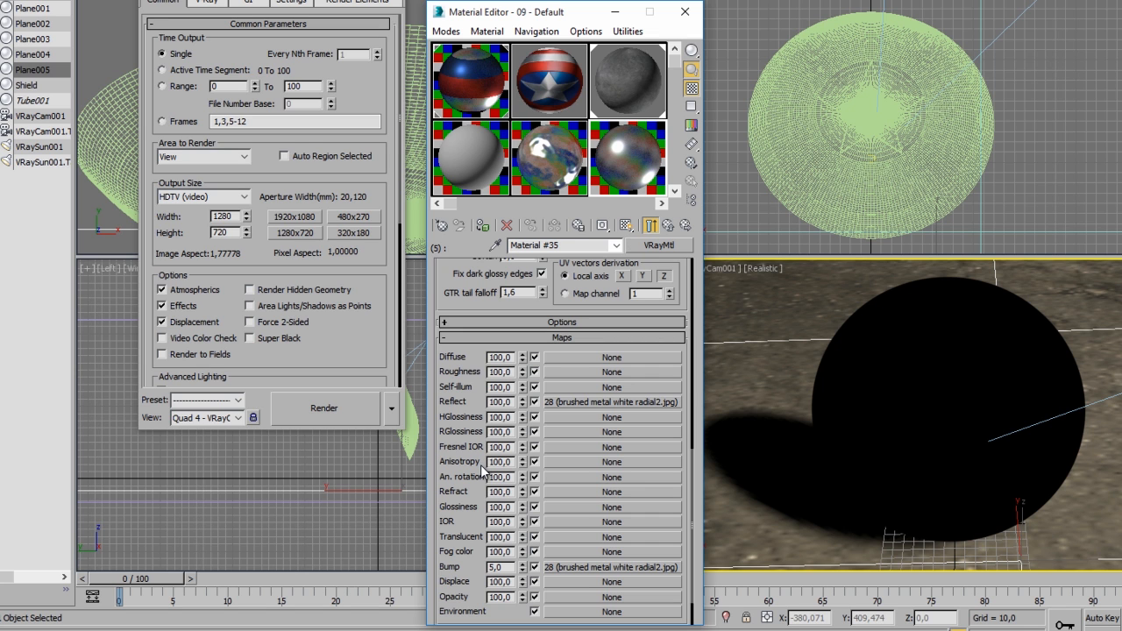
scroll(471, 504, "up", 10)
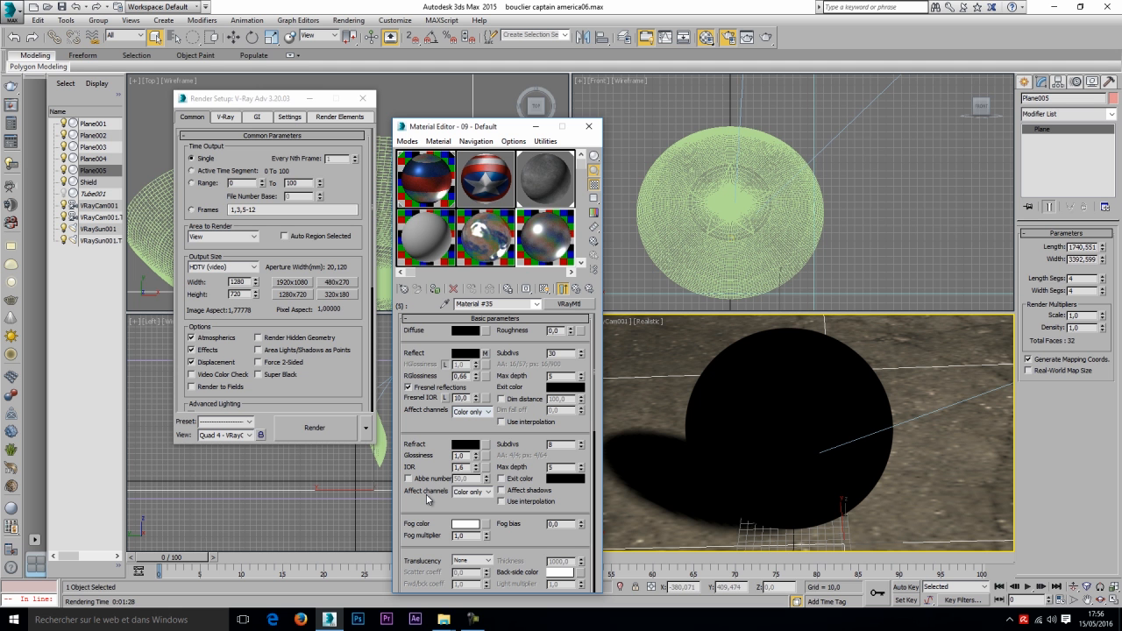
left_click(445, 398)
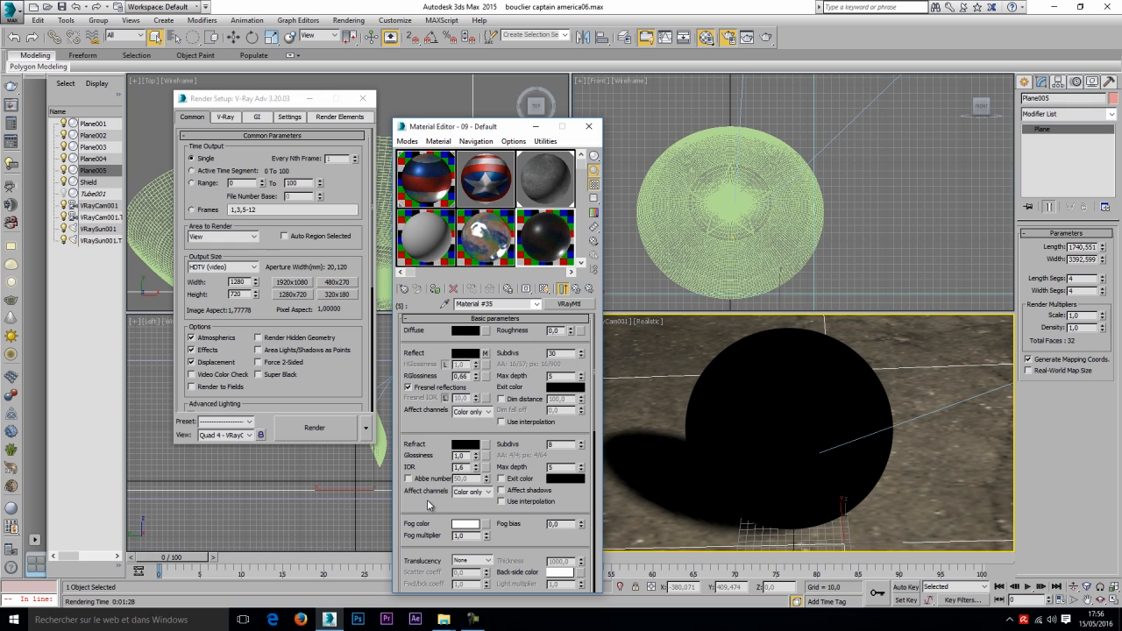
right_click(486, 354)
left_click(517, 388)
key("Up")
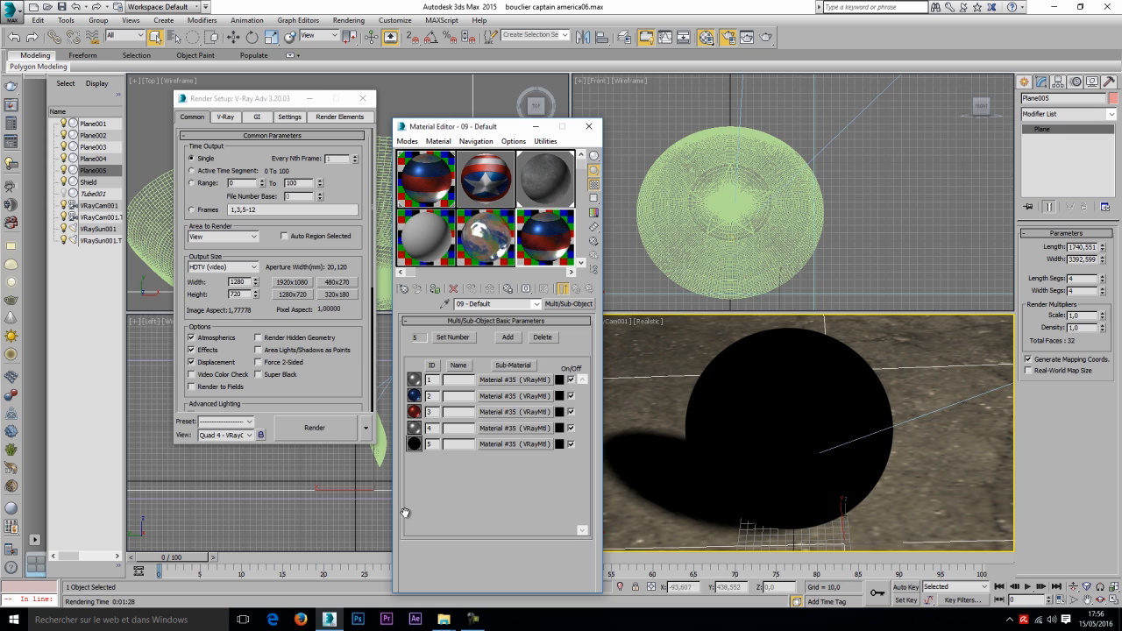
Assign the 09 - Default multi-material to the shield and render the camera view.
left_click(730, 219)
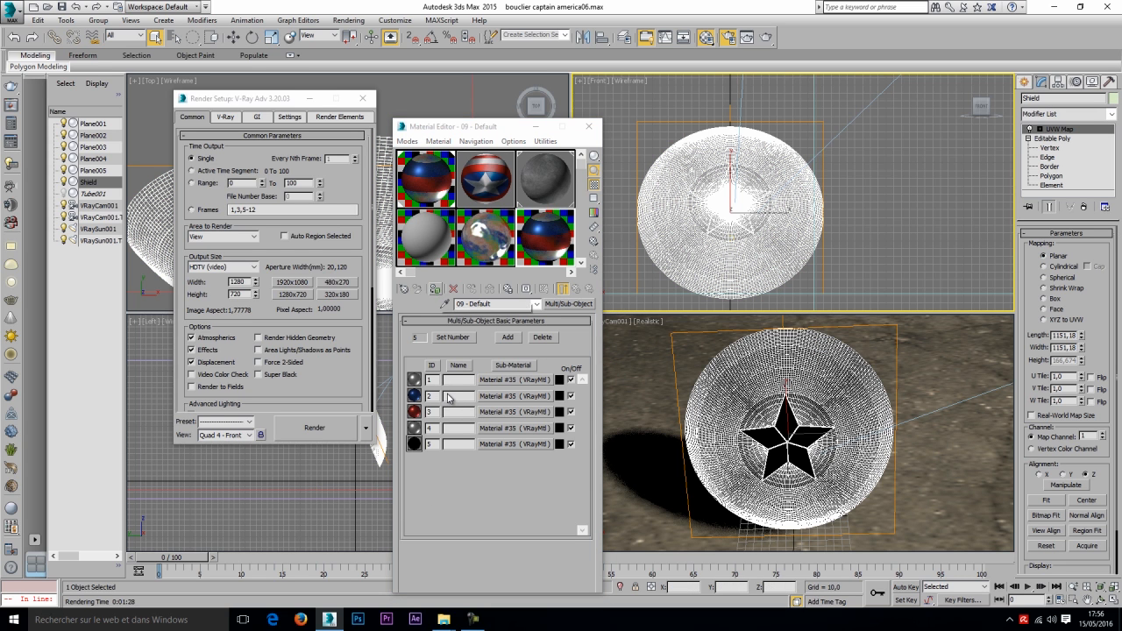
left_click(435, 289)
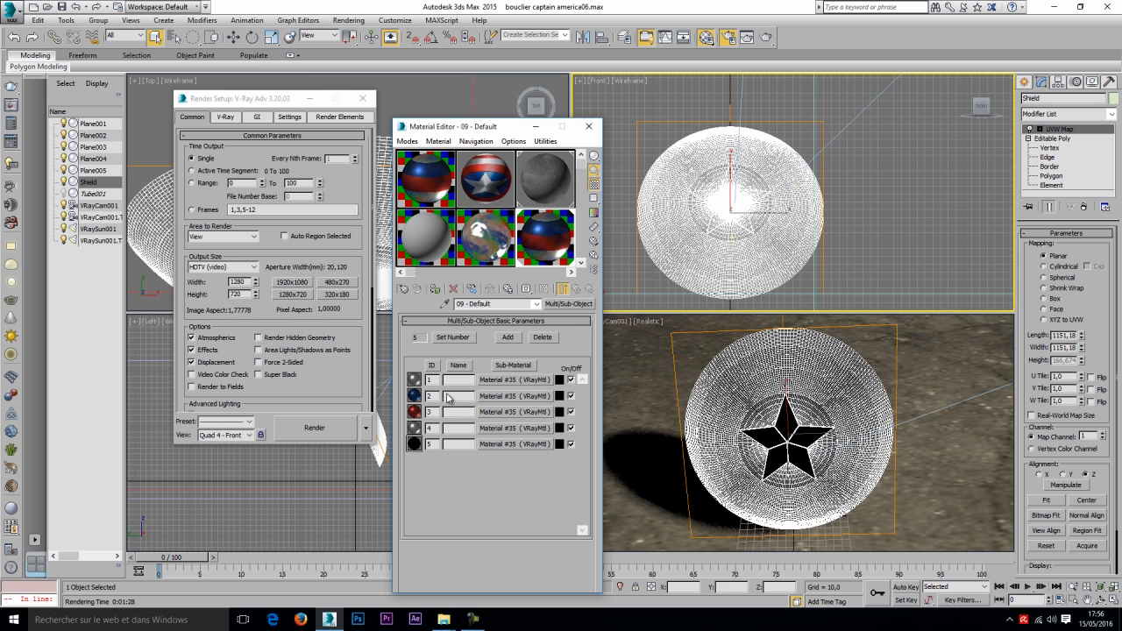
left_click(771, 399)
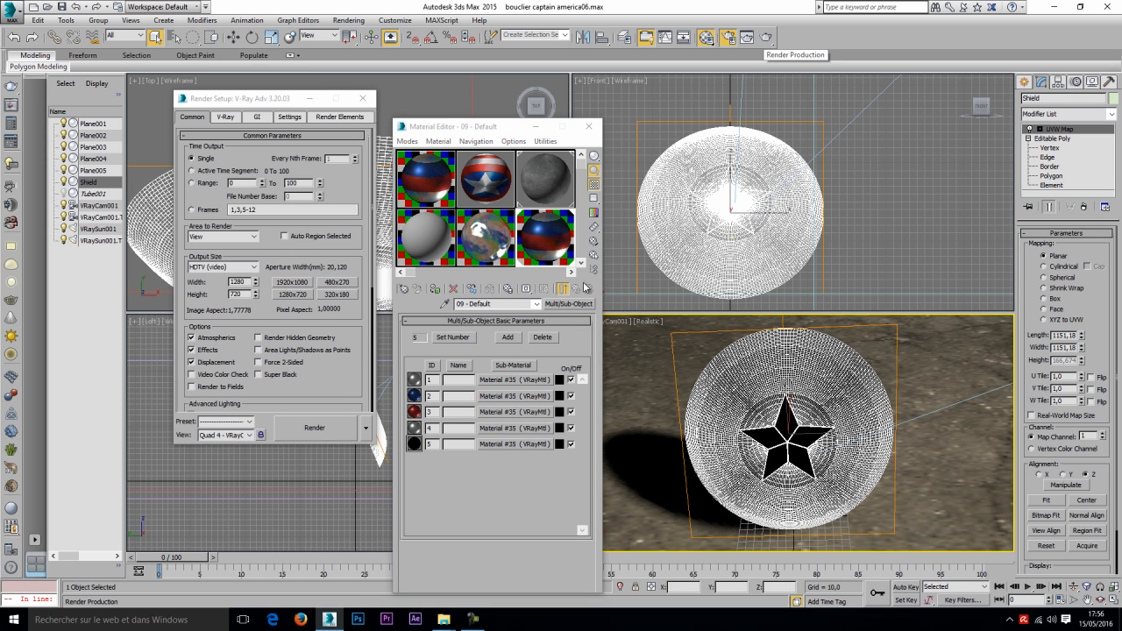
left_click(766, 37)
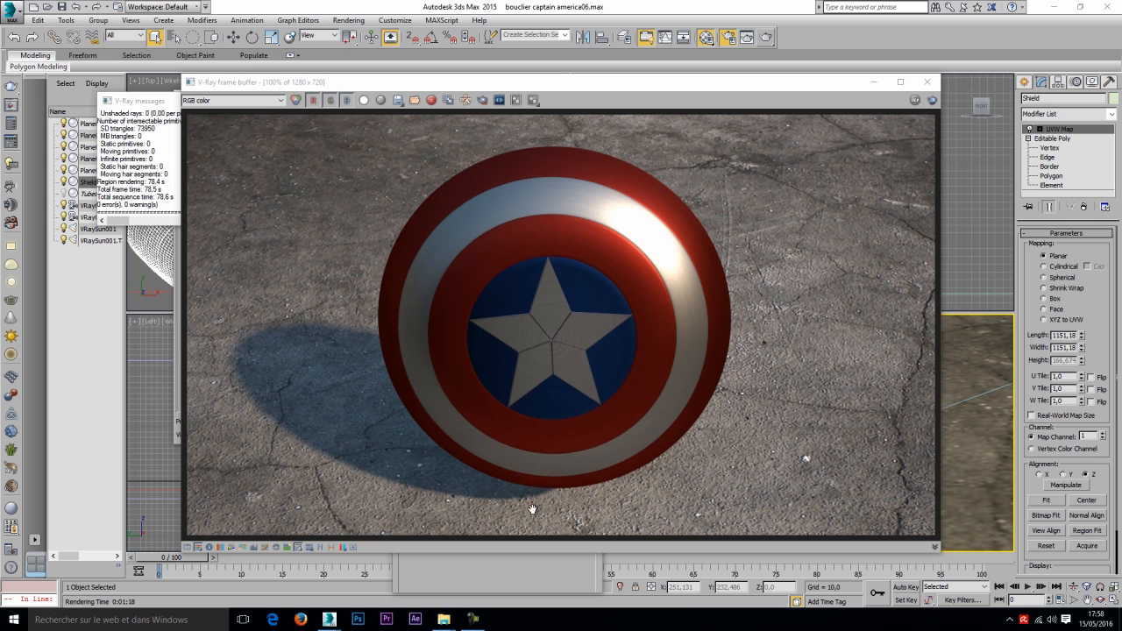